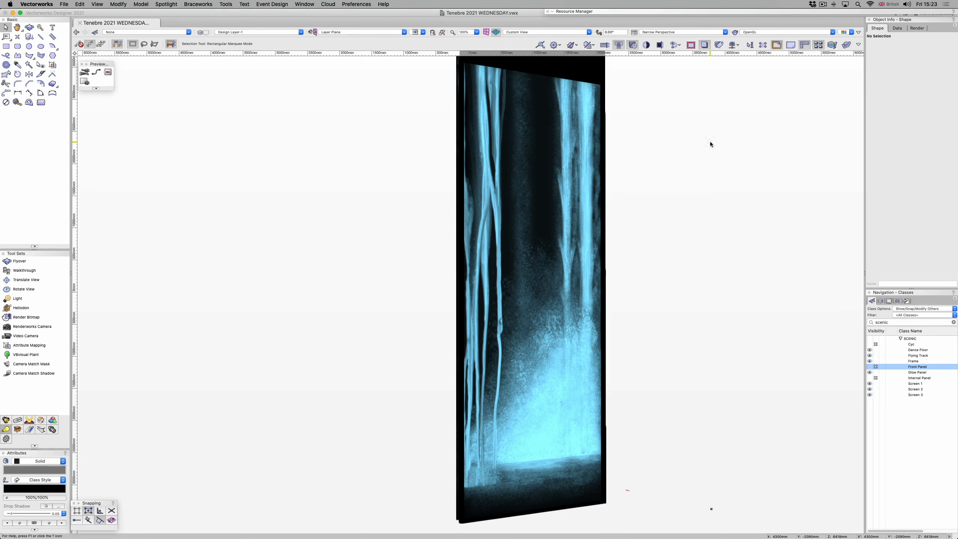
Step: Inspect the Screen 1 glow texture's image color settings and its Glow reflectivity shader
click(757, 12)
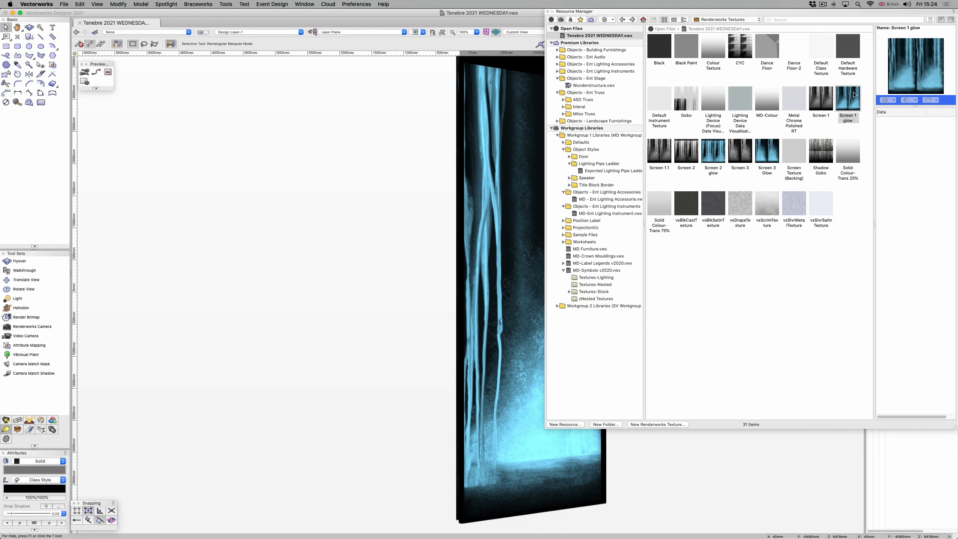
right_click(854, 95)
click(731, 148)
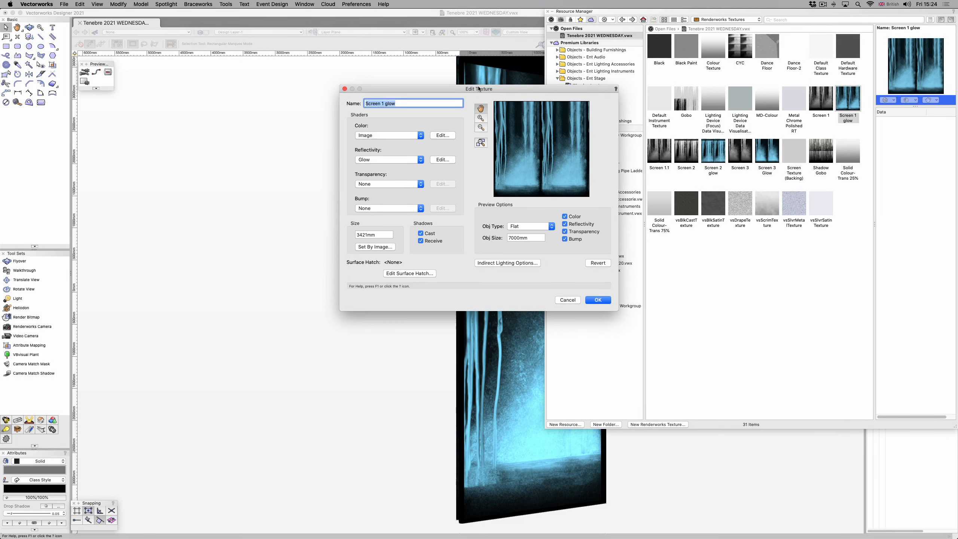
click(446, 136)
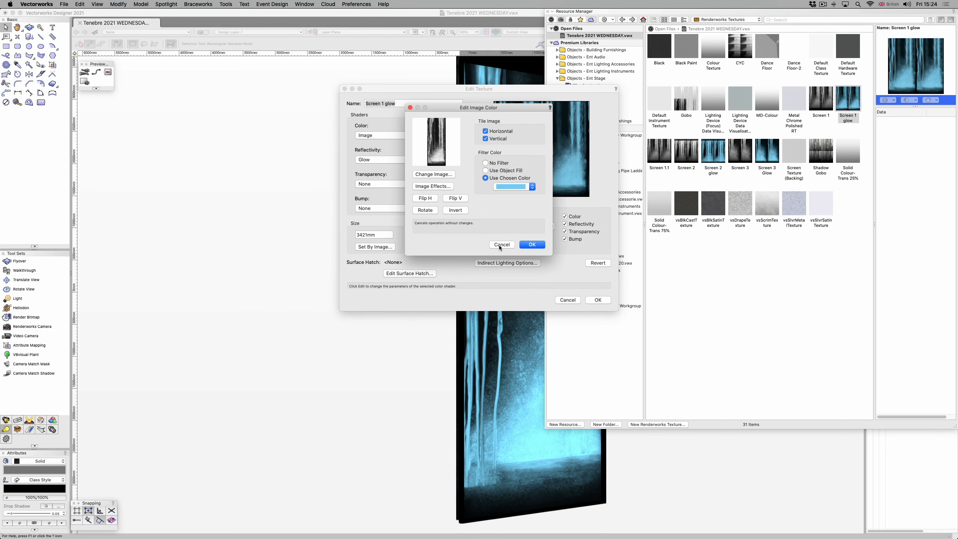
click(533, 244)
click(443, 160)
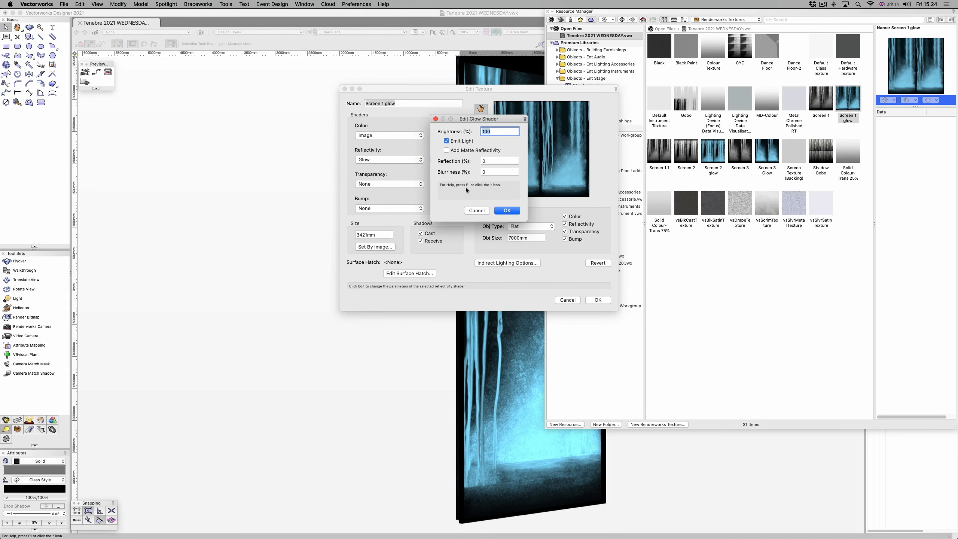
click(510, 210)
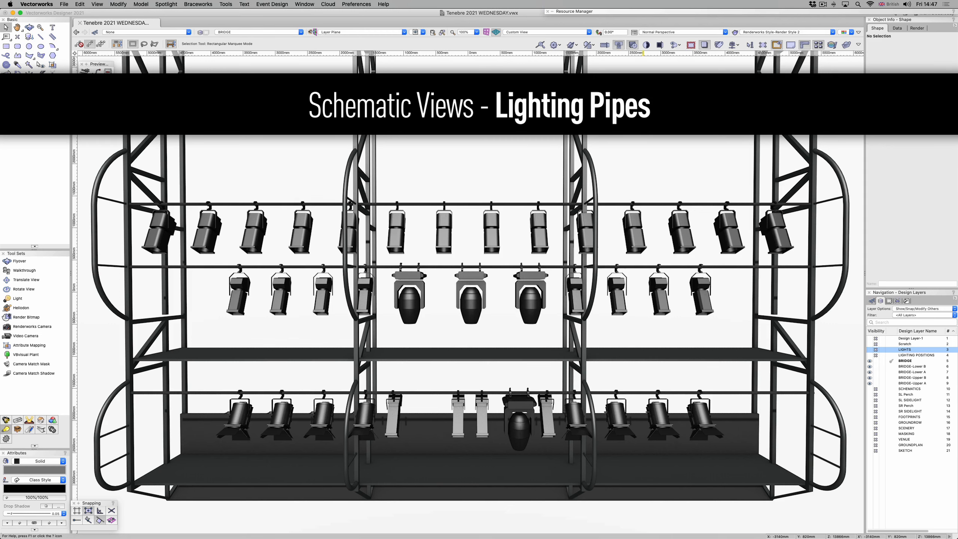
Step: Check the PORTAL UPPER A, PORTAL UPPER B and BRIDGE LOWER A hanging positions, plus the Bridge symbol that carries them
click(657, 204)
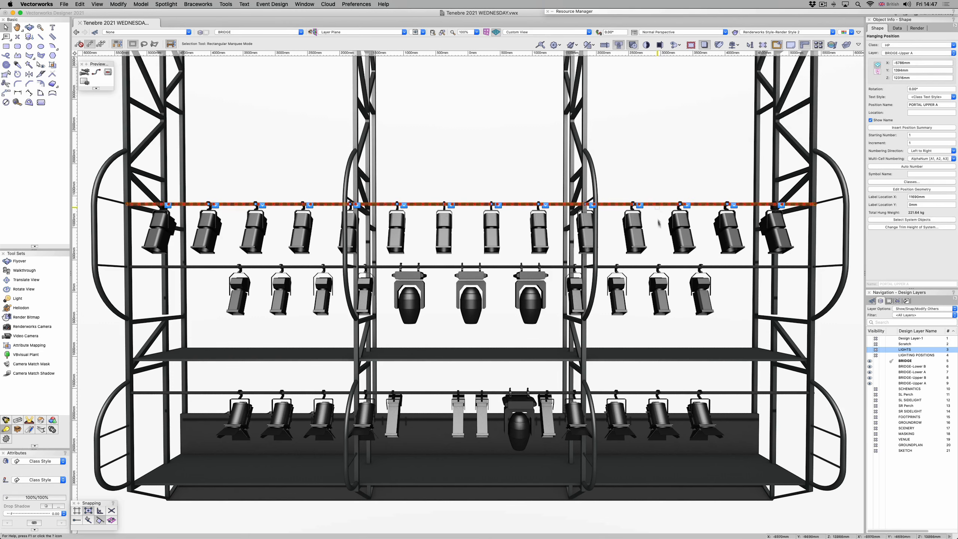
click(674, 268)
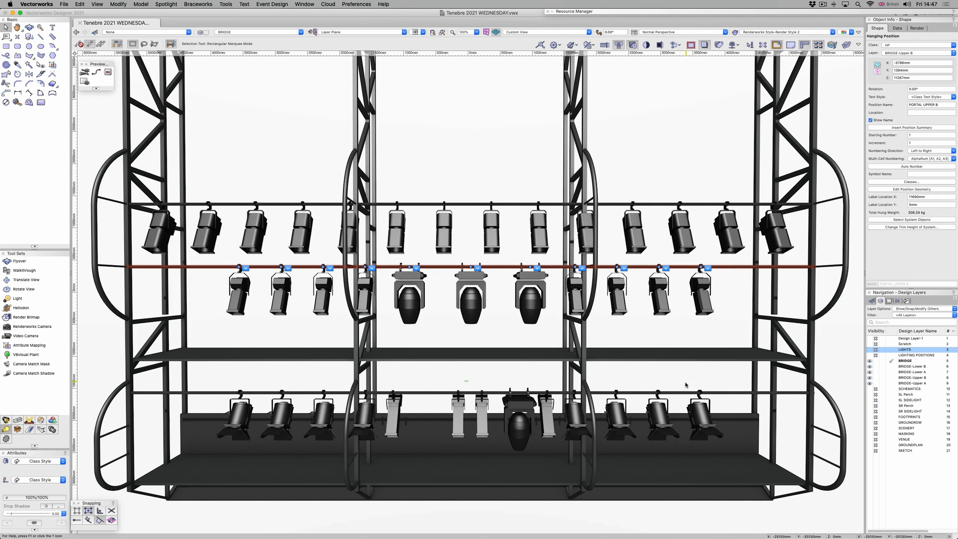
click(685, 393)
click(685, 393)
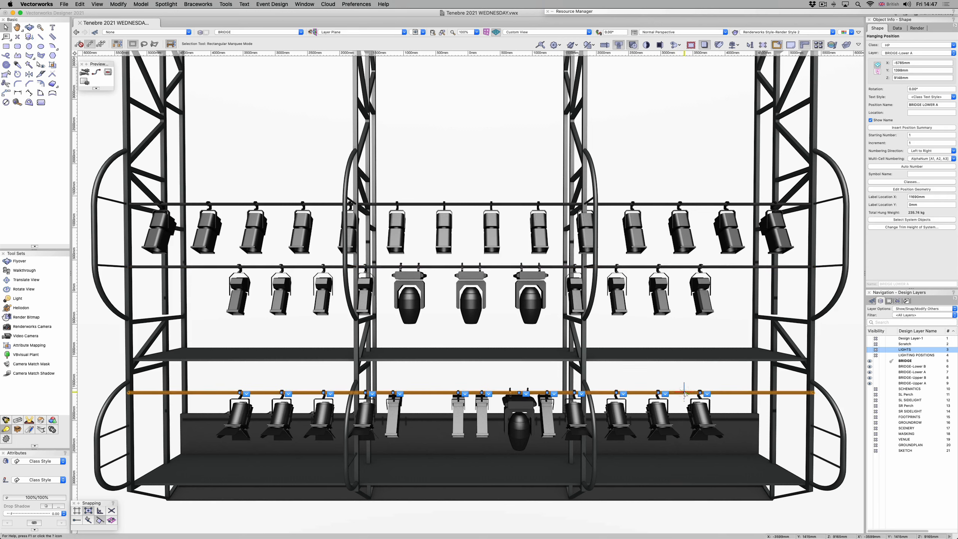
click(684, 393)
Step: Switch to 2D Plan and hide the BRIDGE-Lower B, BRIDGE-Lower A, BRIDGE-Upper B and BRIDGE-Upper A design layers
click(665, 32)
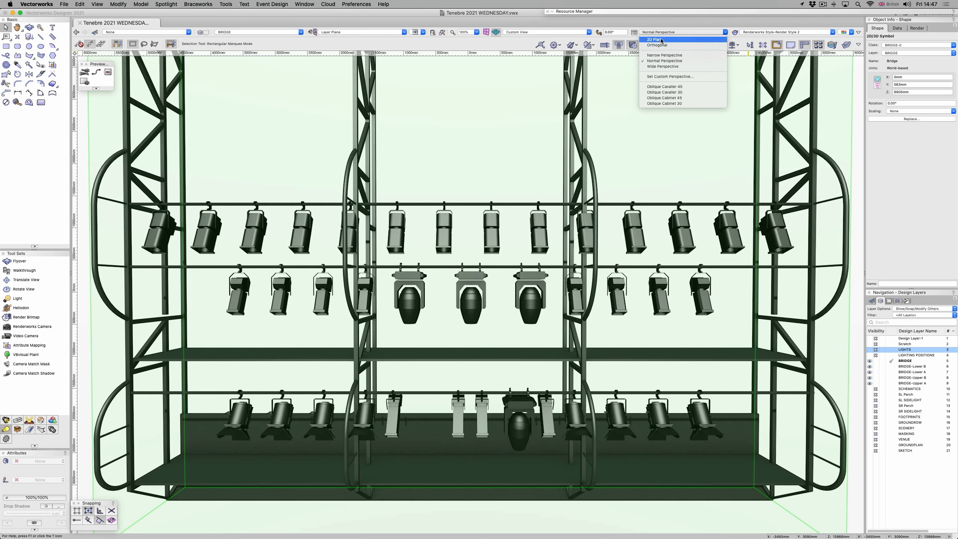
click(660, 41)
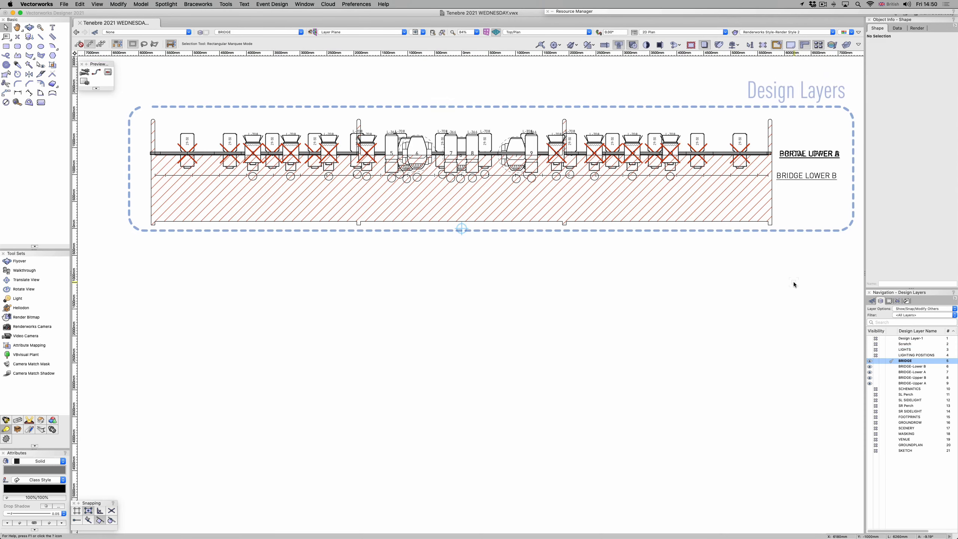
click(876, 367)
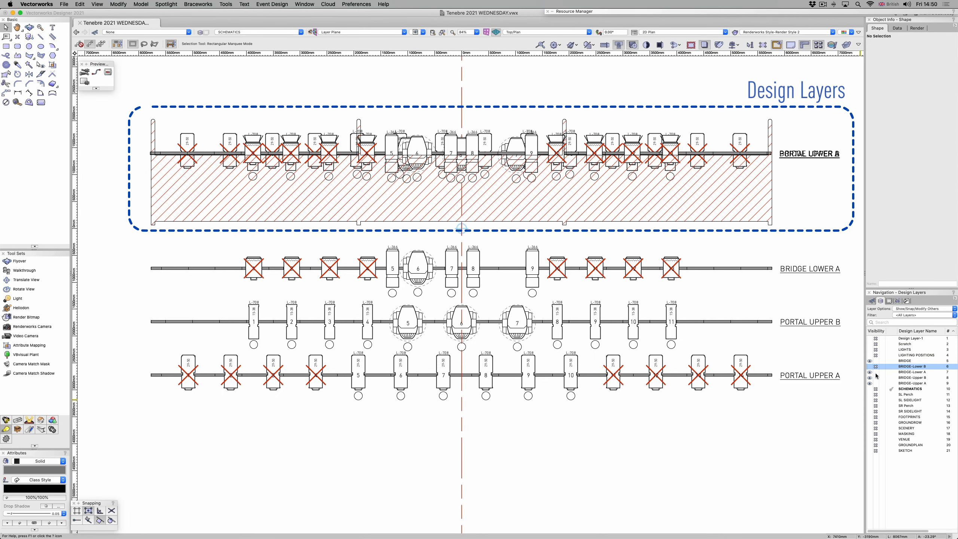
click(876, 372)
click(876, 377)
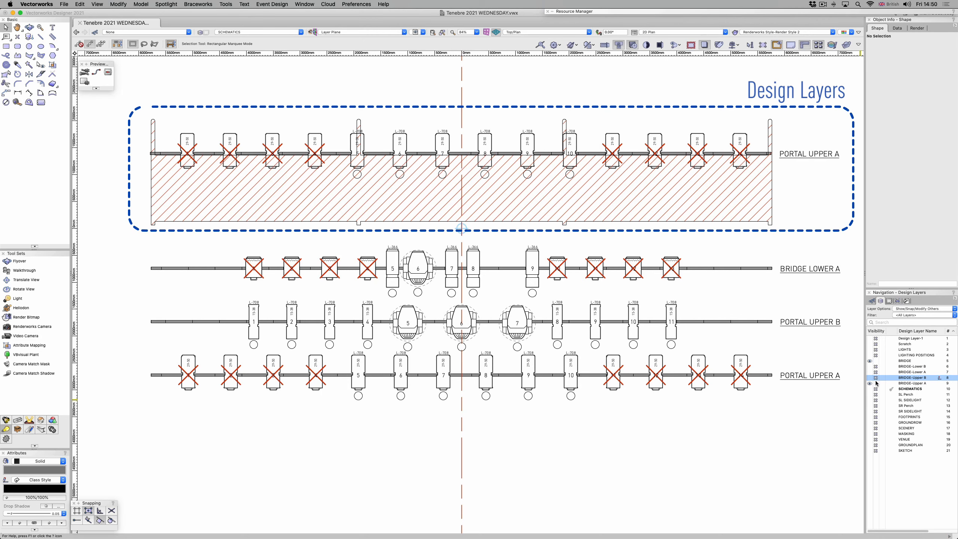
click(876, 383)
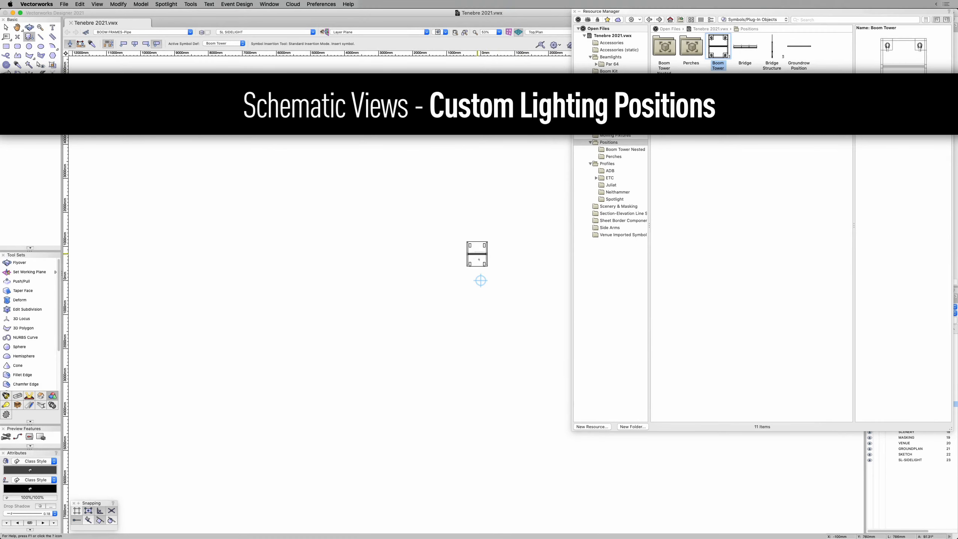
Step: Insert the Boom Tower symbol at the drawing origin on the SL SIDELIGHT layer
click(481, 281)
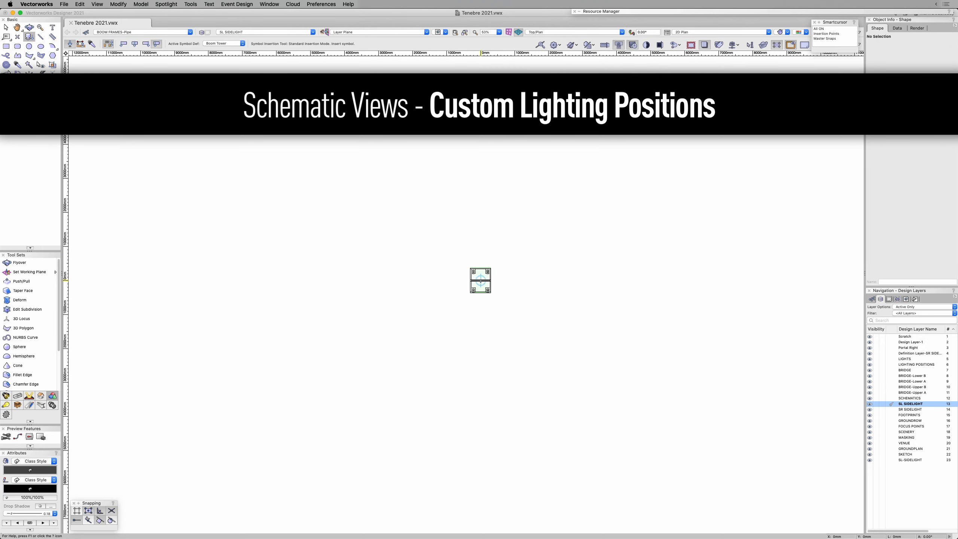
key(x)
key(x)
click(465, 33)
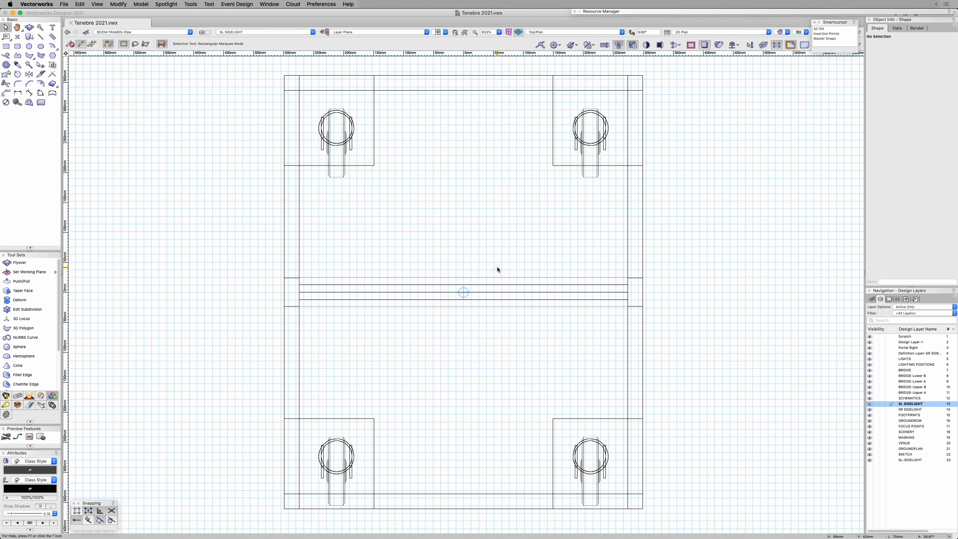
Step: Show the Boom Tower in a 3D isometric-style view with shaded rendering
click(497, 280)
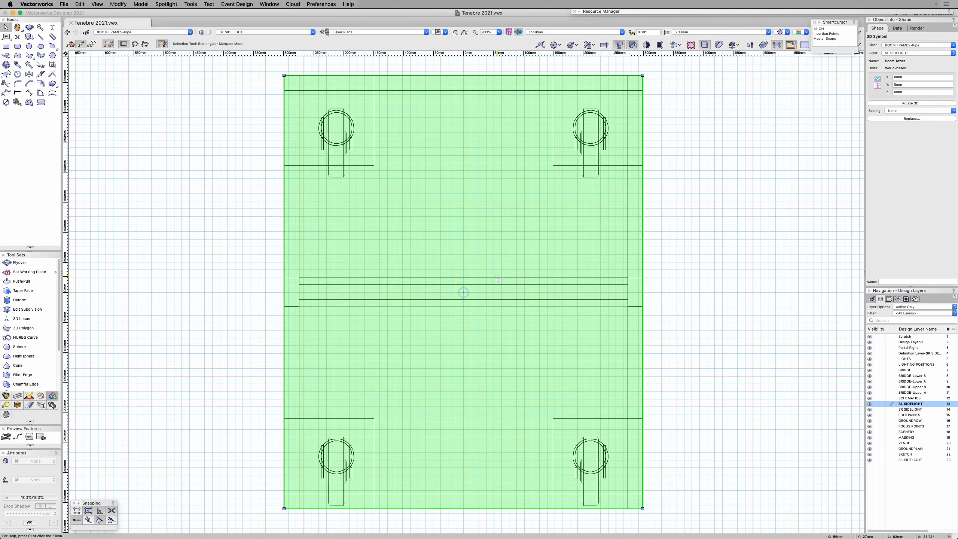
key(3)
click(659, 147)
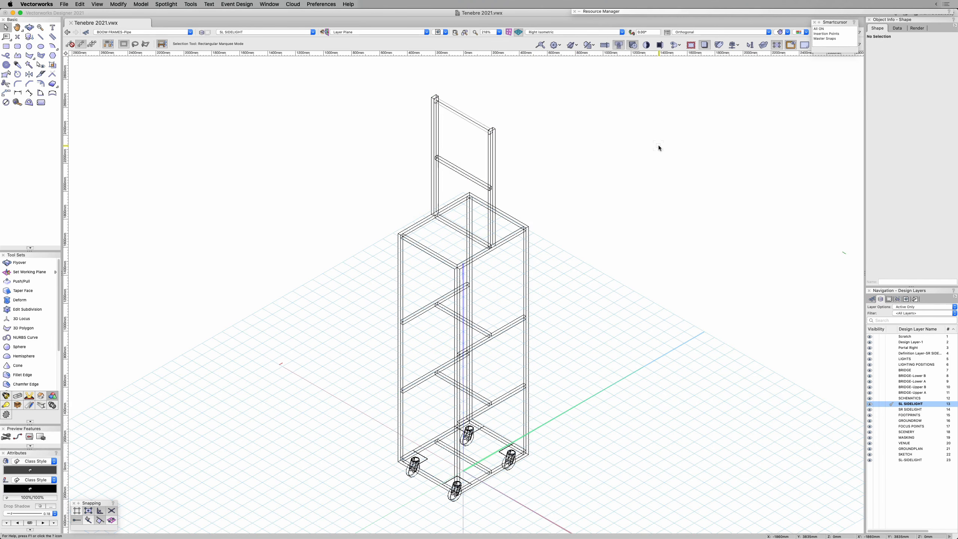
key(super+shift+g)
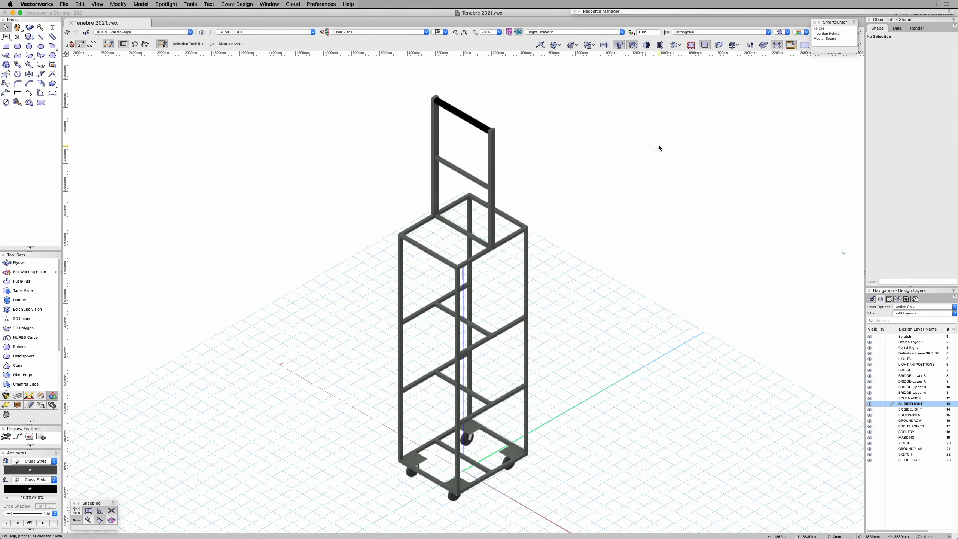
shift+middle_drag(611, 325, 588, 343)
Step: Open the Boom Tower symbol's 3D component for editing and check its top pipe and the upper crossbar beneath it
double_click(526, 287)
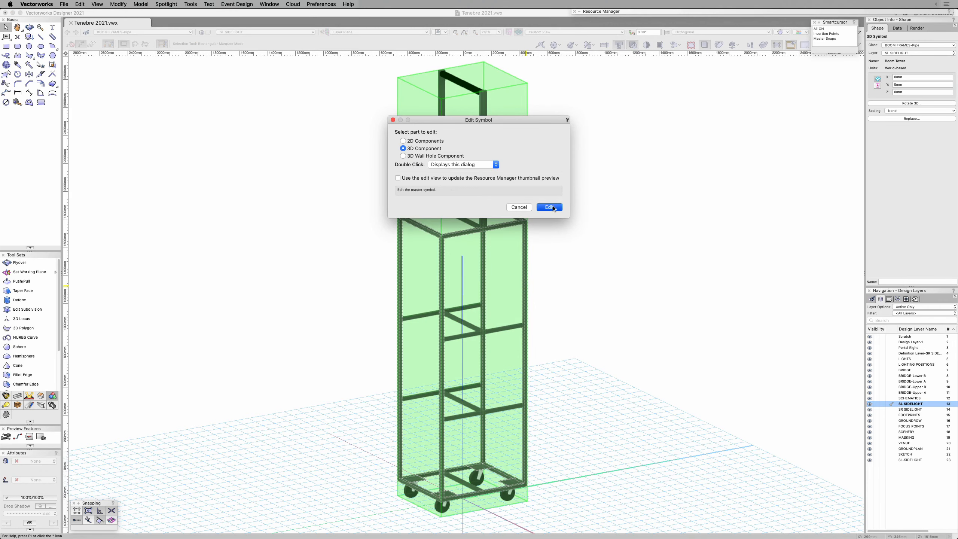
click(553, 207)
click(463, 81)
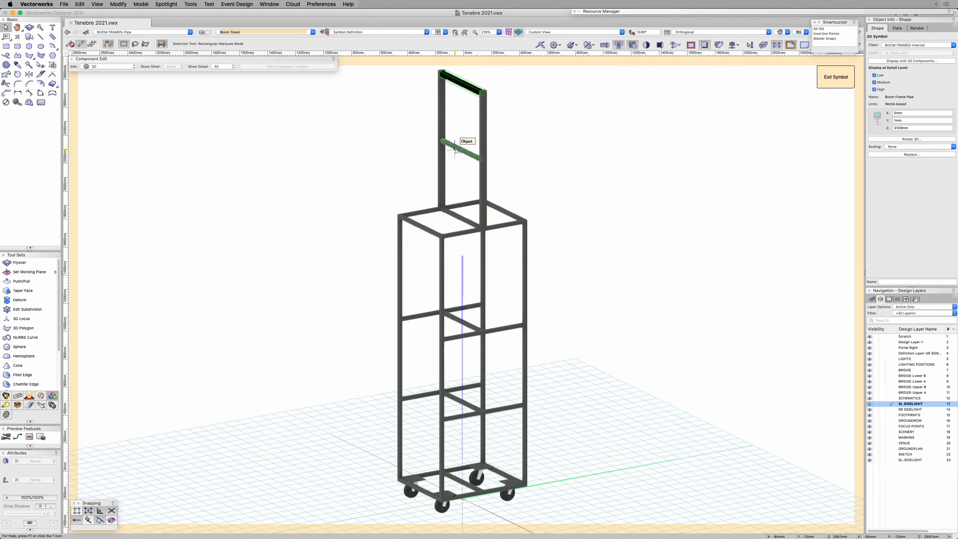
click(457, 150)
click(455, 149)
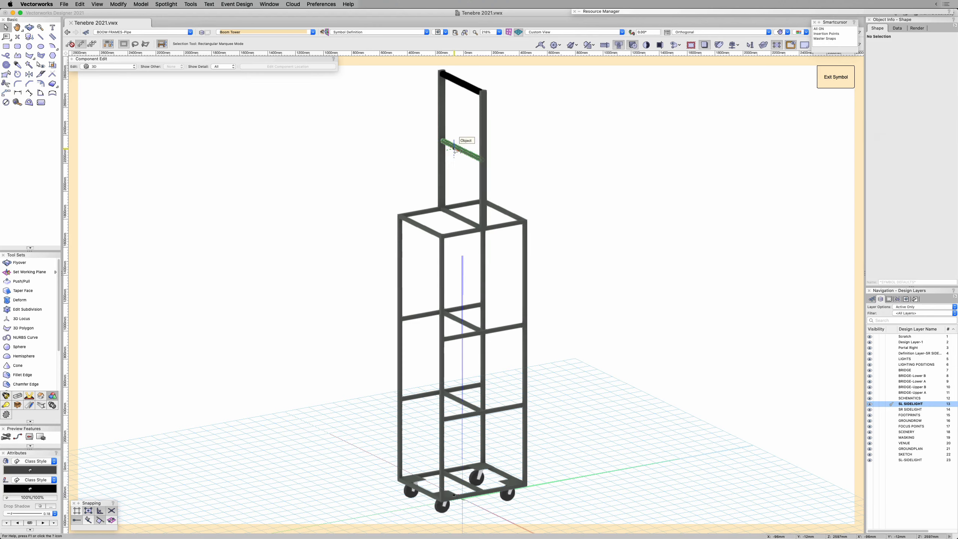
Step: Open the upper crossbar's Boom Frame Bar symbol in wireframe and examine its extrude, NURBS curve and 3D locus with Master Snap Point
key(b)
click(454, 150)
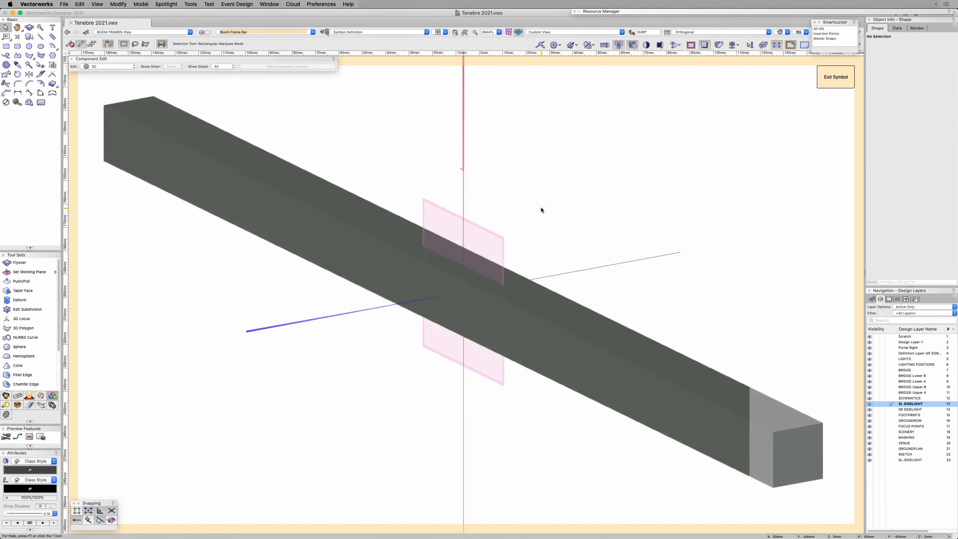
key(shift+super+w)
click(144, 138)
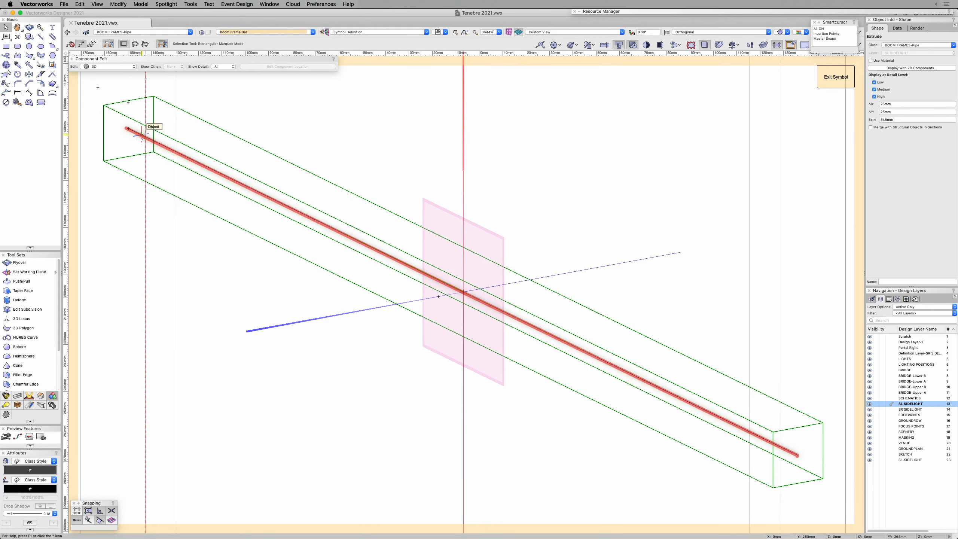
click(142, 138)
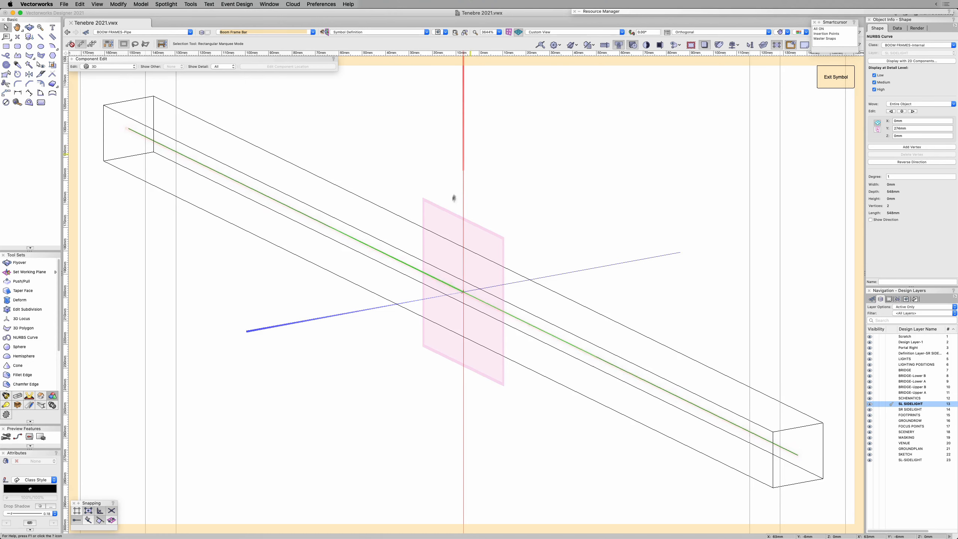
drag(416, 167, 503, 422)
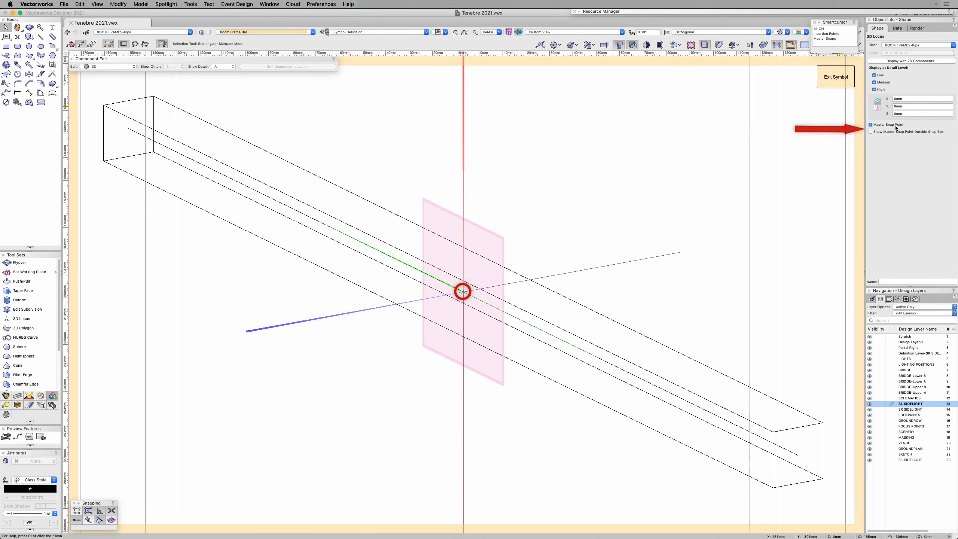
Step: Exit the Boom Frame Bar and Boom Tower symbol editing and clear the selection in the design layer
click(621, 171)
click(835, 78)
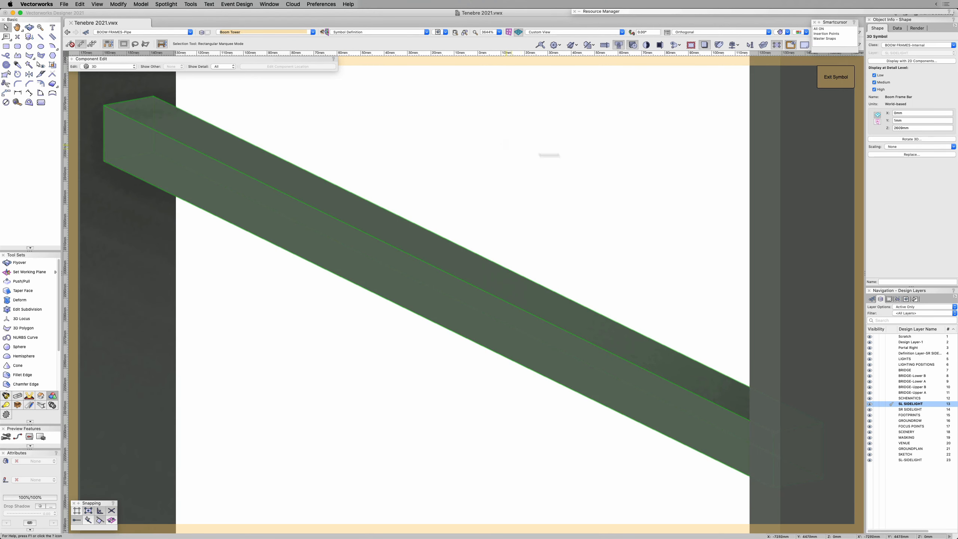
click(764, 176)
click(464, 33)
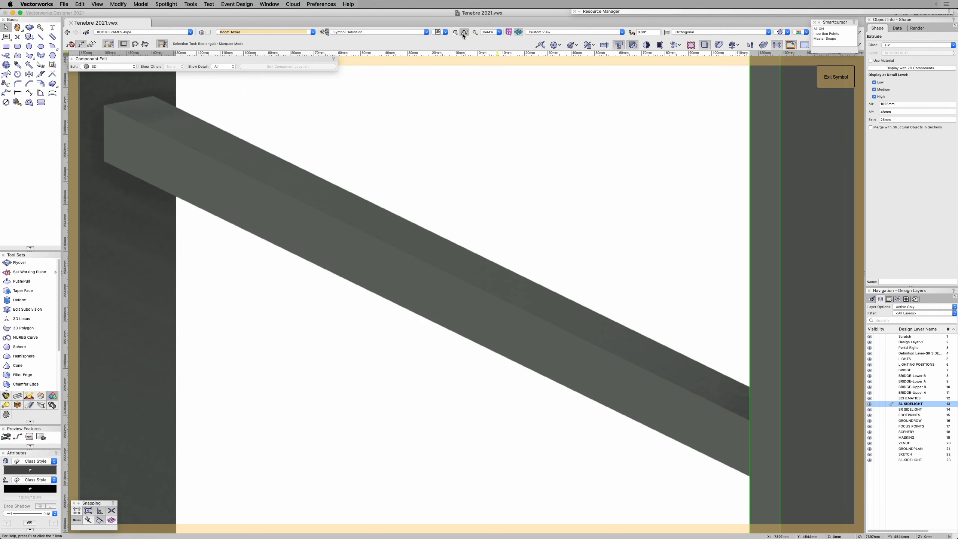
click(832, 79)
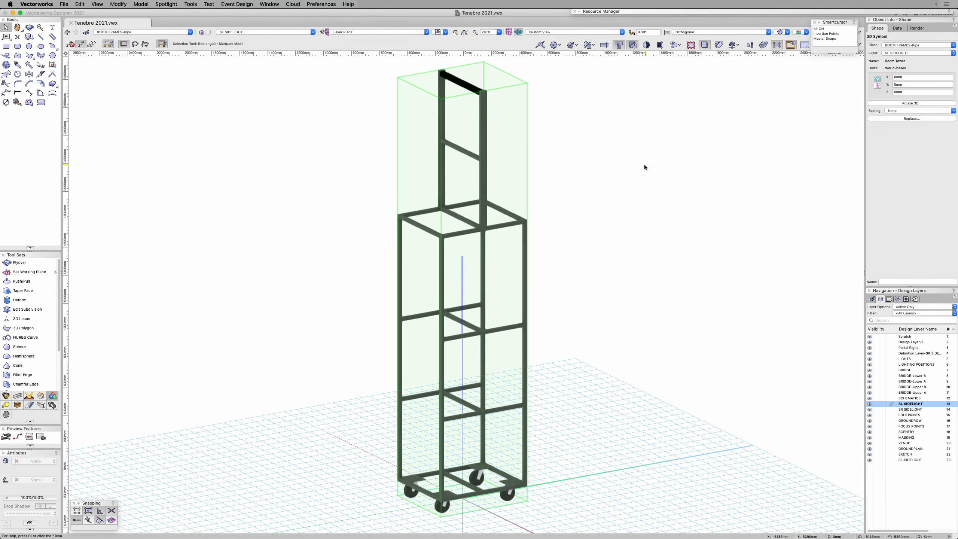
click(628, 153)
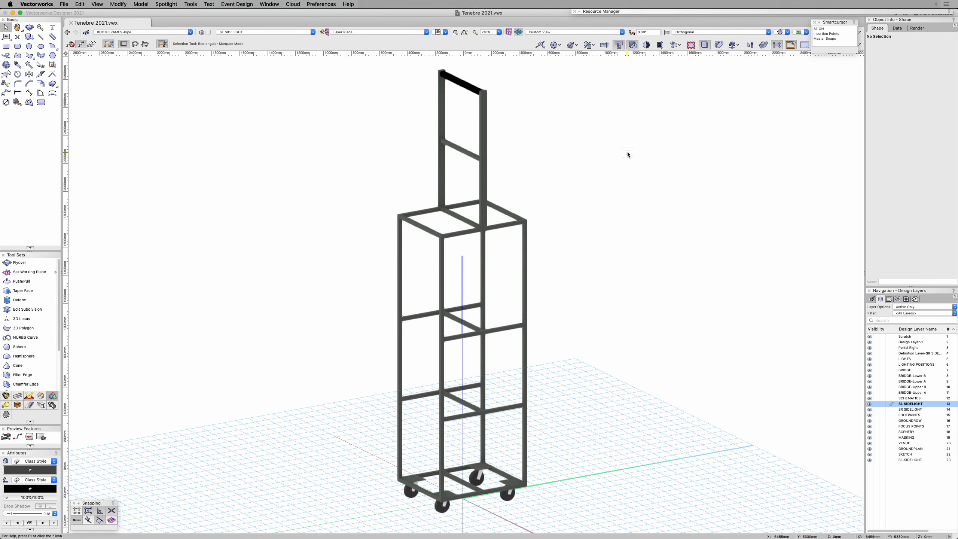
Step: Select the whole Boom Tower in Top/Plan and display it in the Right view
key(super+5)
key(super+a)
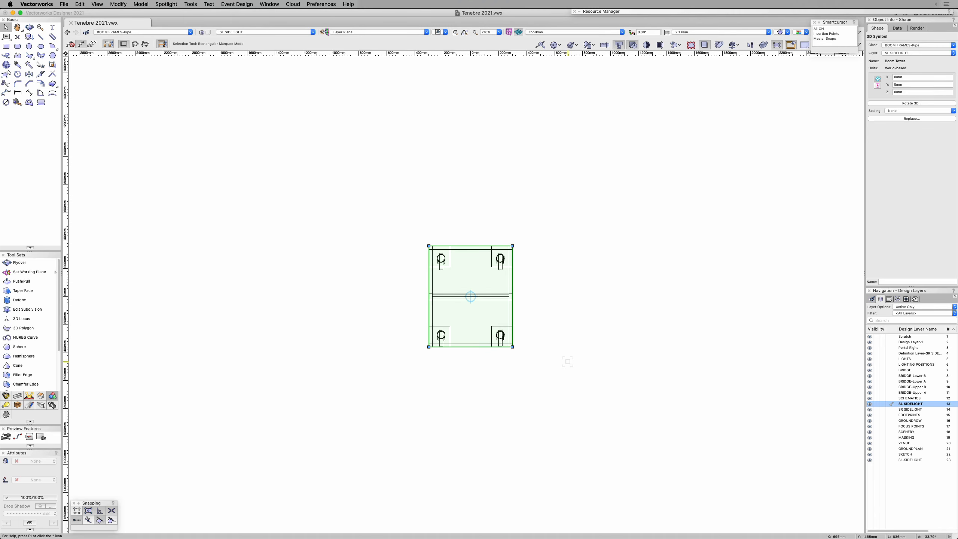
key(super+6)
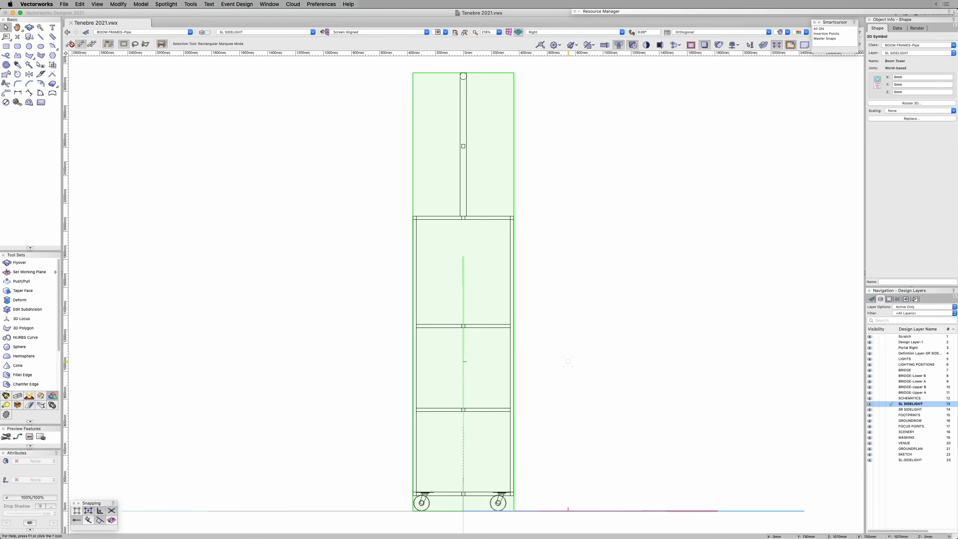
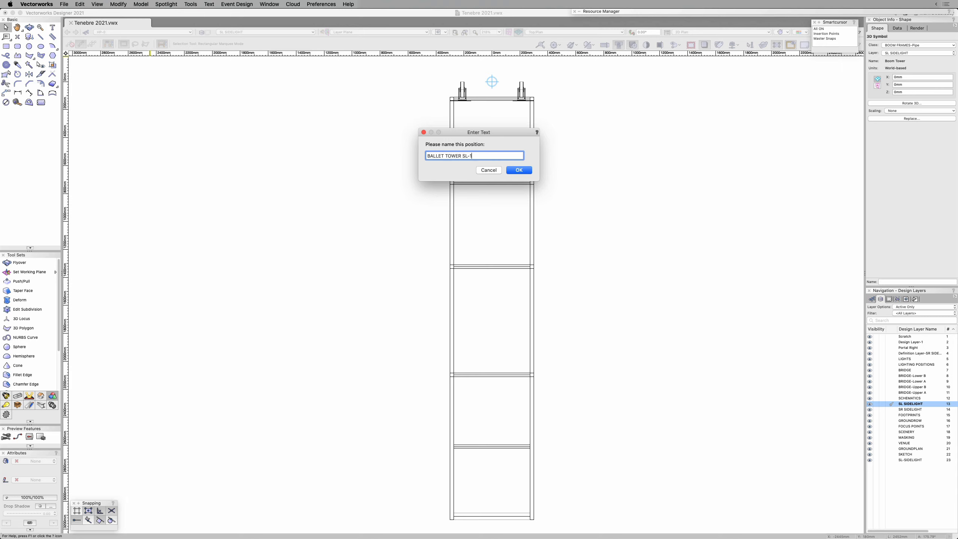
Step: Try converting the Boom Tower symbol directly to a hanging position named BALLET TOWER SL-1, and undo the conversion
key(Return)
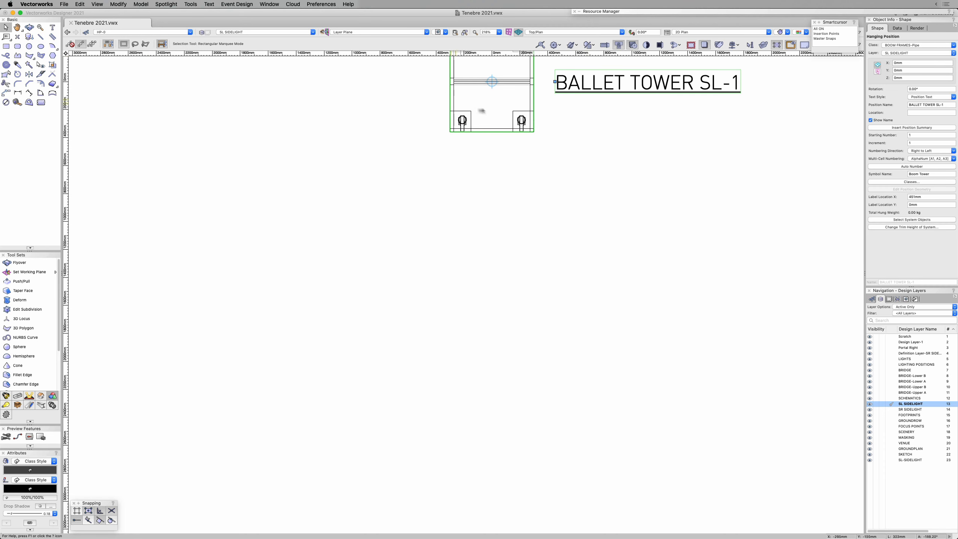
mouse_move(510, 105)
mouse_down()
mouse_move(511, 270)
mouse_move(488, 294)
mouse_up()
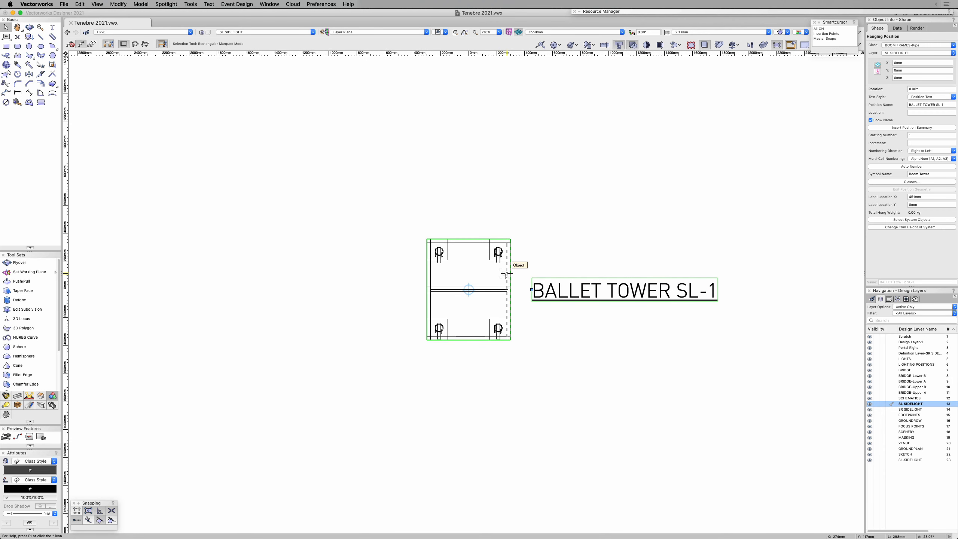
click(535, 219)
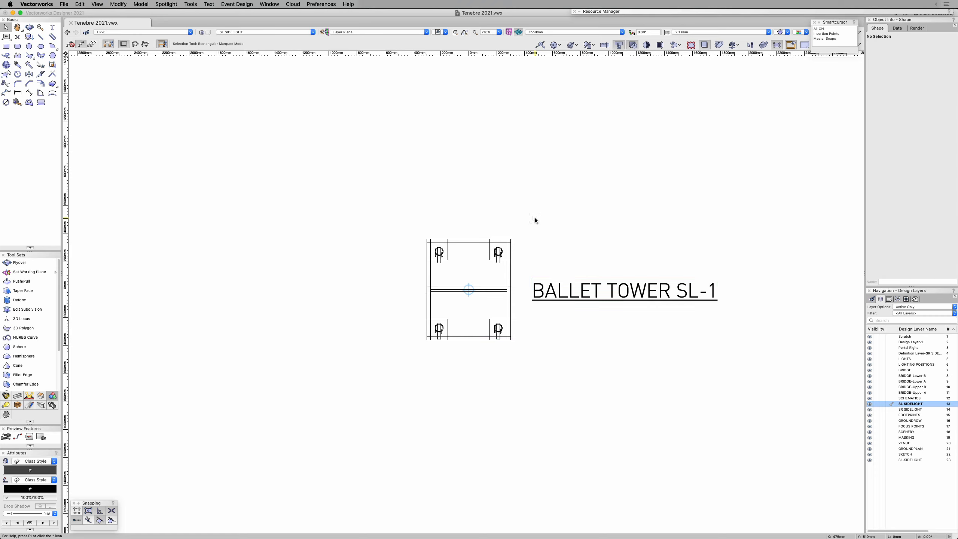
scroll(535, 219, down, 5)
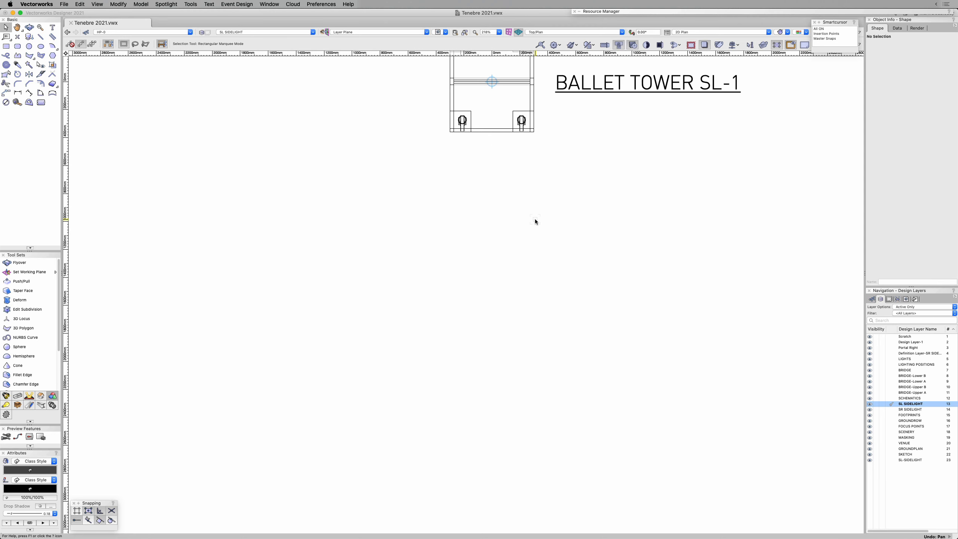
key(super+z)
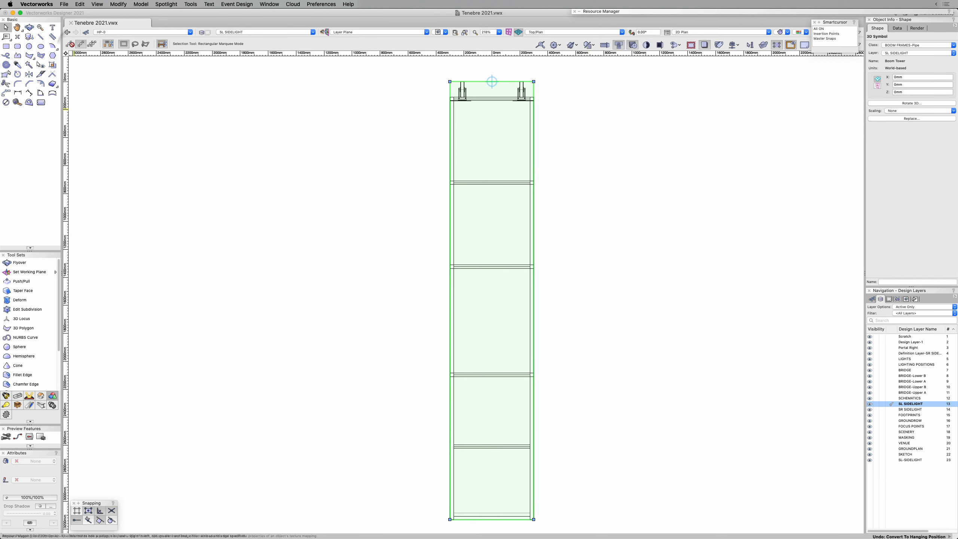
Step: Group the Boom Tower symbol and convert the group to a hanging position named BALLET TOWER SL-1
click(135, 3)
mouse_move(118, 4)
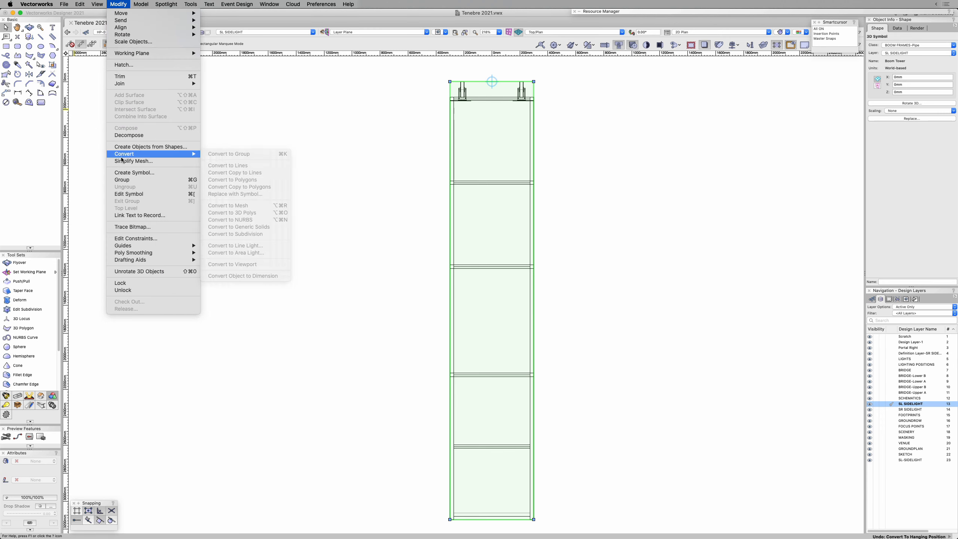
click(126, 180)
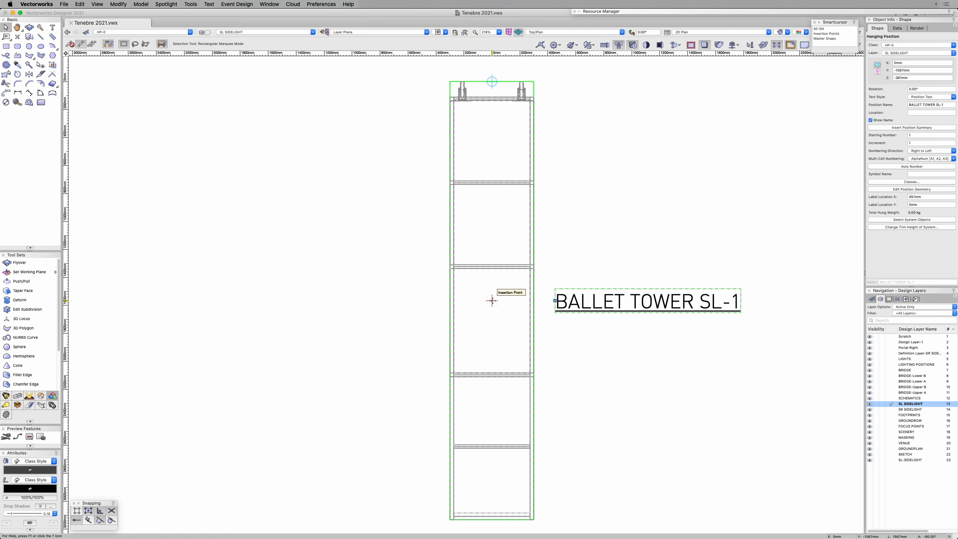
Step: Open the hanging position's geometry for editing and ungroup the Boom Tower inside it
double_click(492, 300)
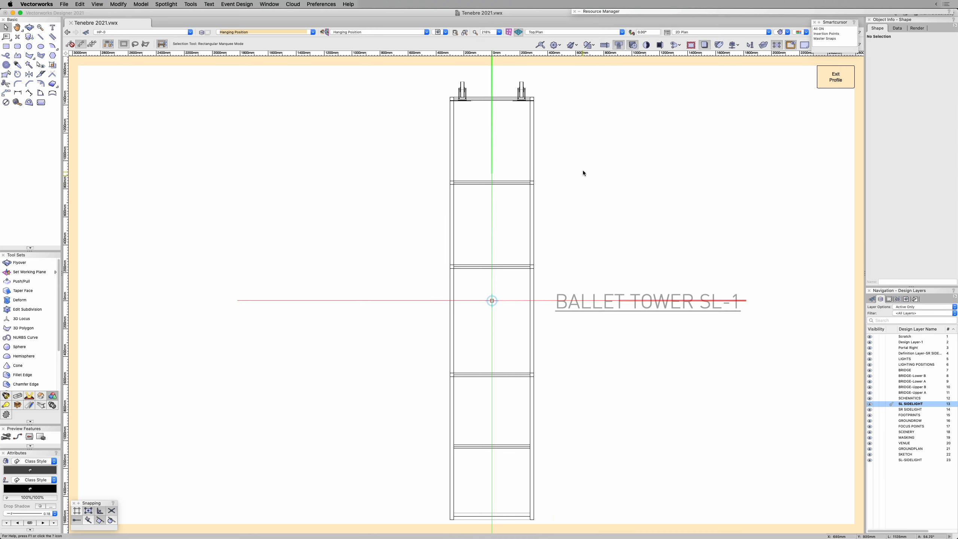
click(503, 99)
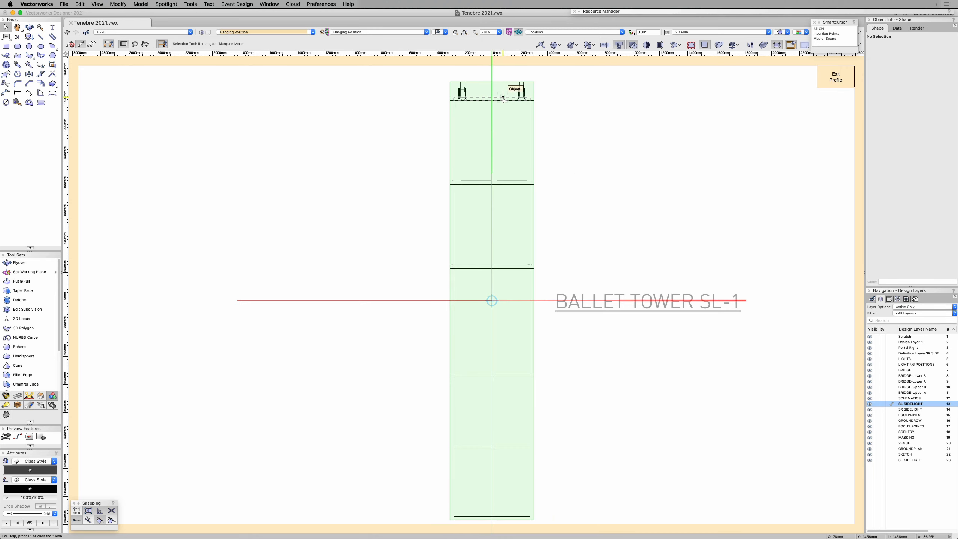
key(super+u)
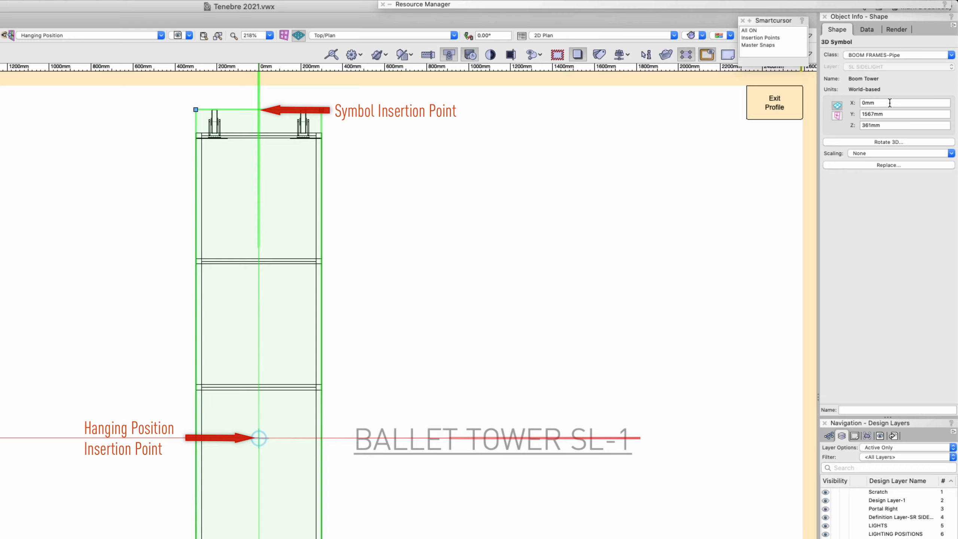
Step: Set the Boom Tower symbol's Y and Z to 0 mm within the hanging position and exit the profile
double_click(891, 114)
text(0)
key(Tab)
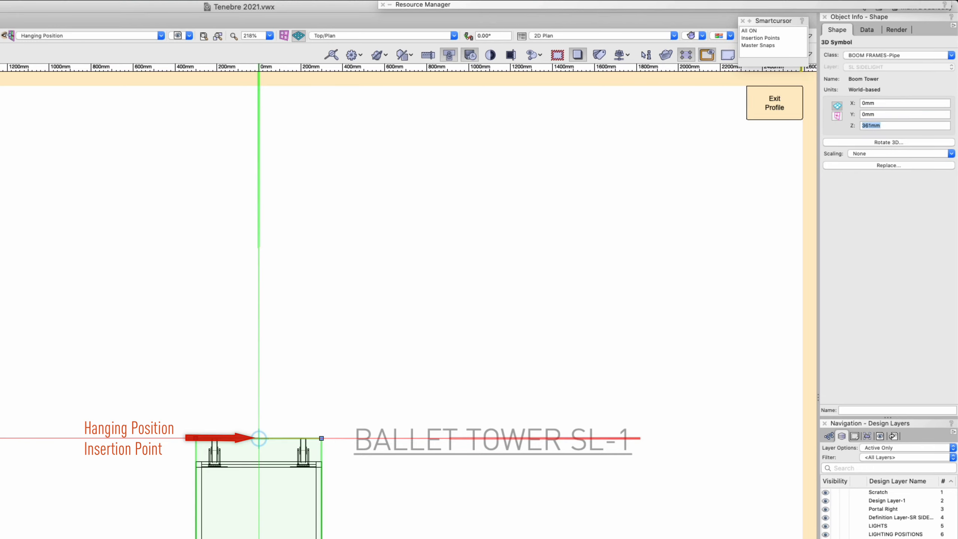
text(0)
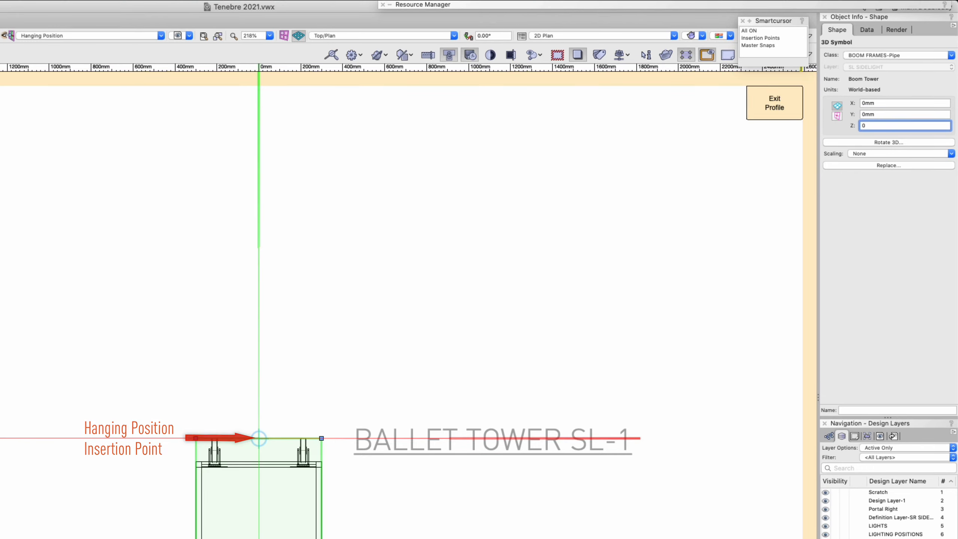
key(Tab)
click(536, 226)
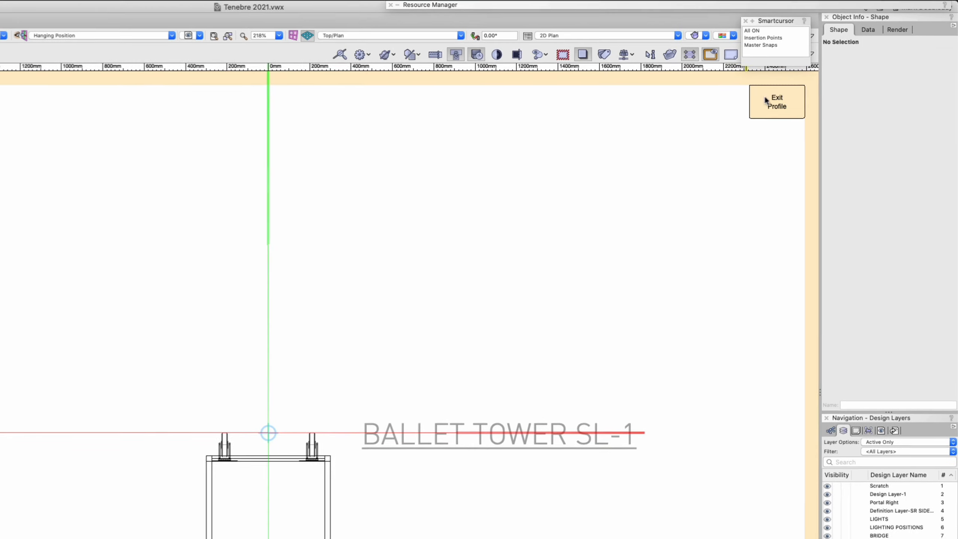
click(767, 97)
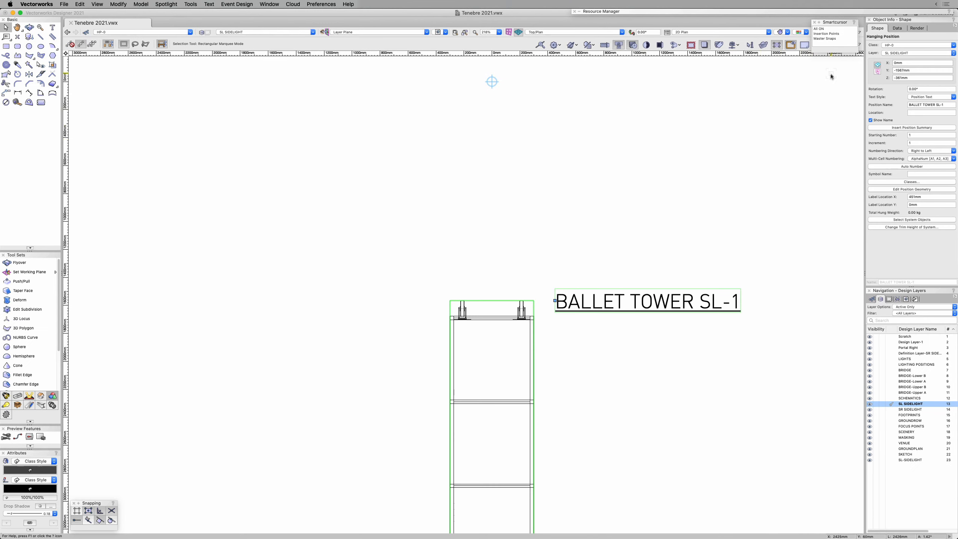
Step: In the Front view, set the hanging position's Z and Y coordinates to 0 mm, and return to Top/Plan
key(2)
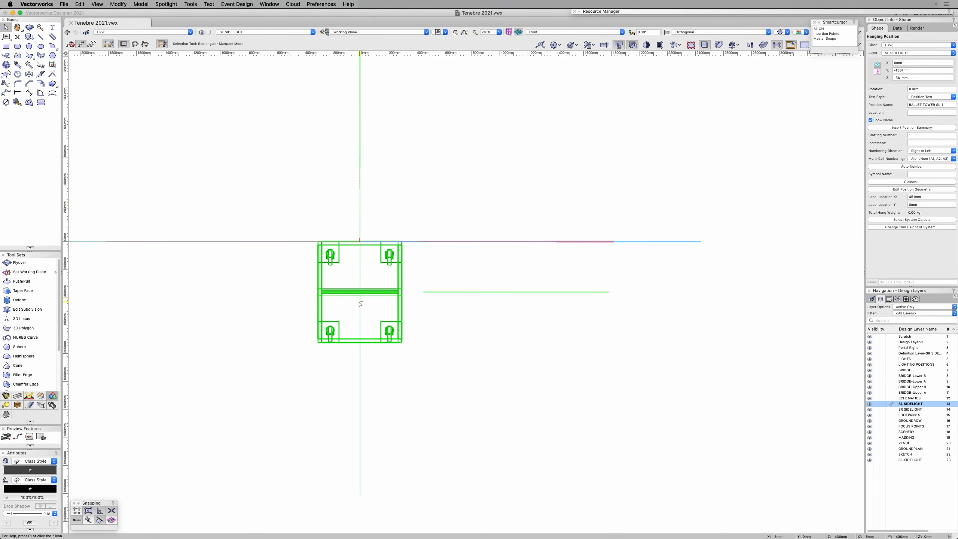
click(913, 78)
text(0)
key(Tab)
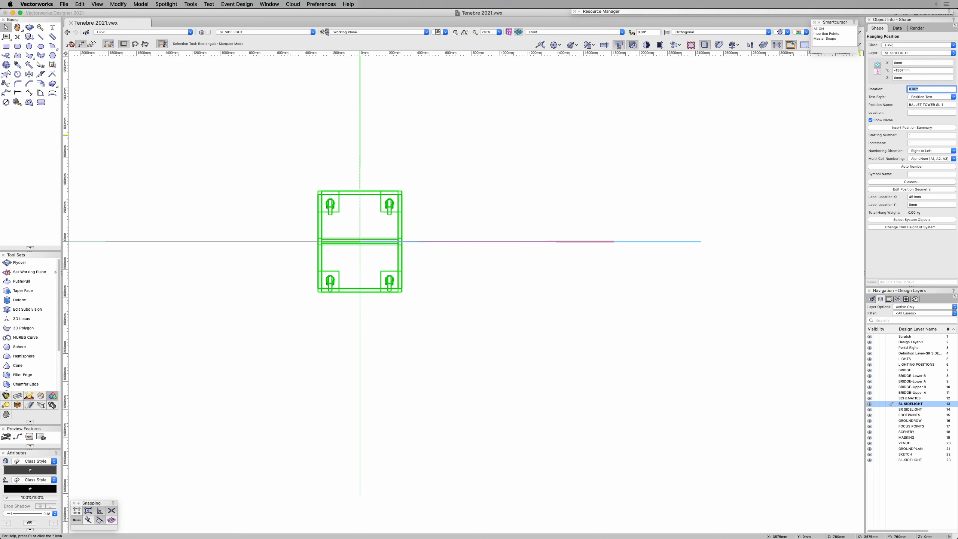
click(916, 70)
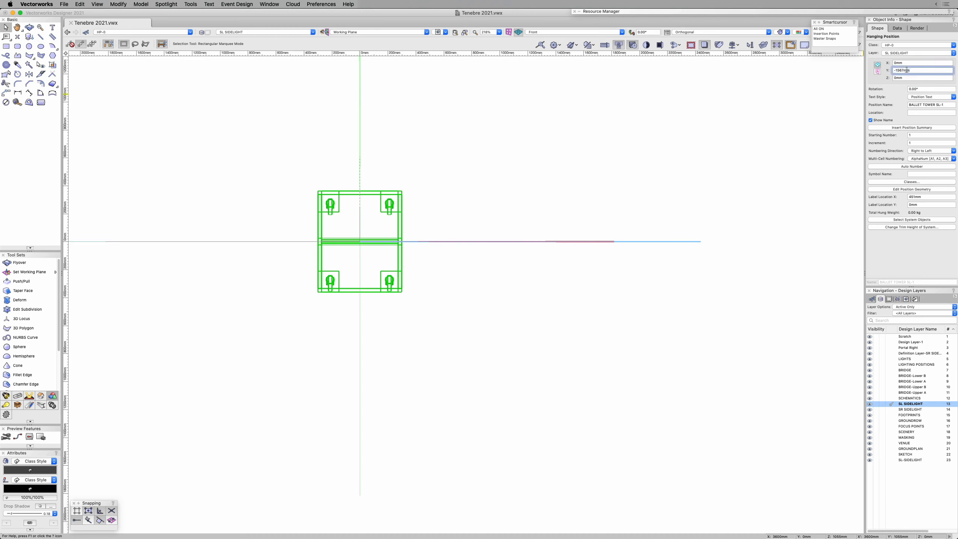
text(0)
key(Tab)
click(530, 181)
key(F5)
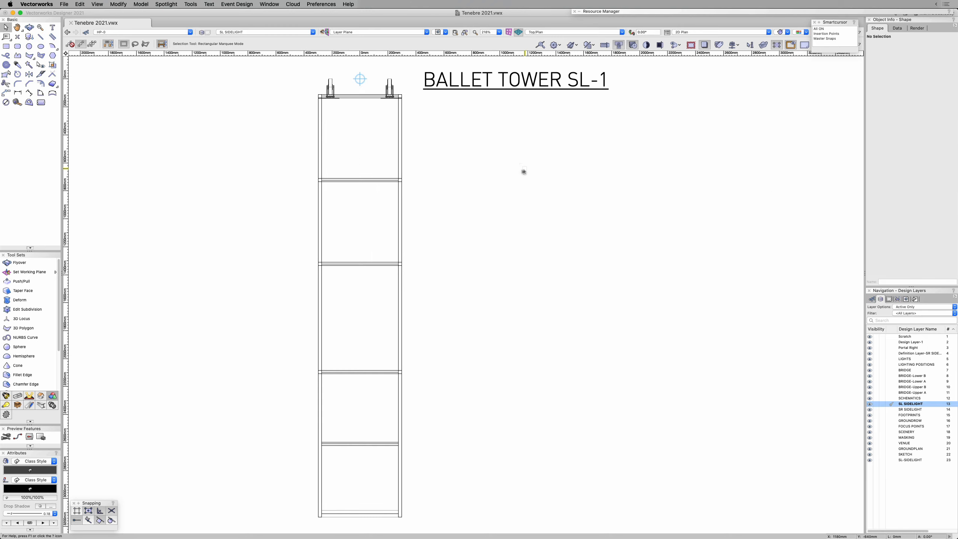
Step: Turn off Show Name for the BALLET TOWER SL-1 hanging position and clear the selection
drag(558, 225, 619, 233)
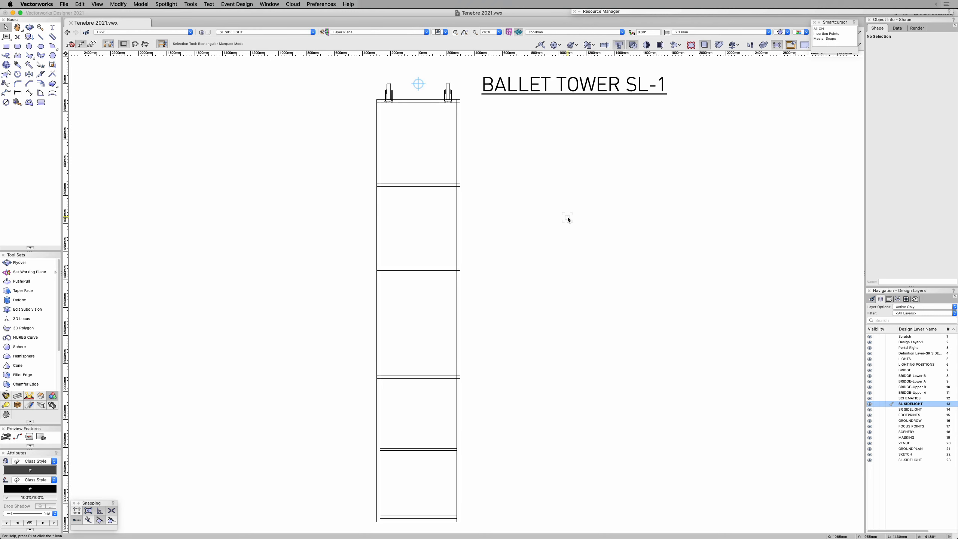
click(436, 186)
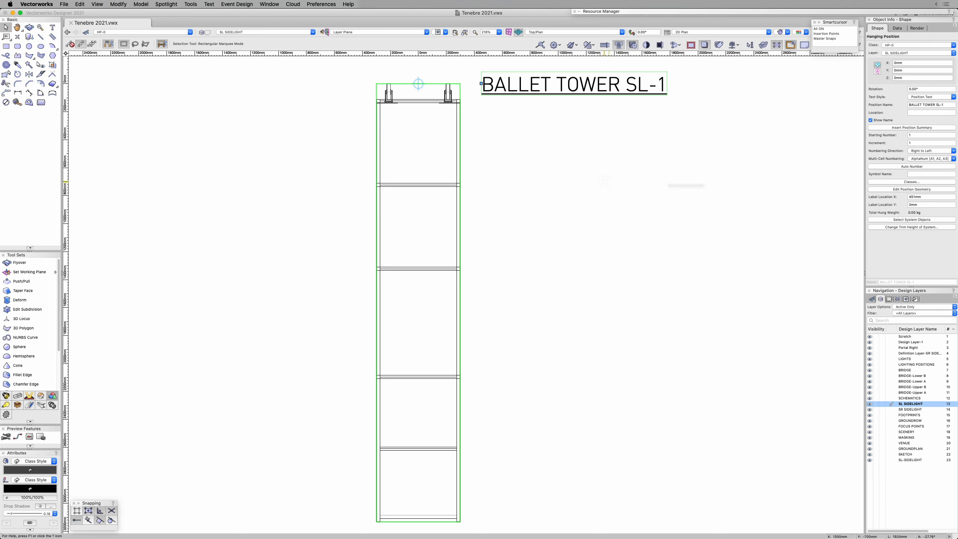
click(871, 121)
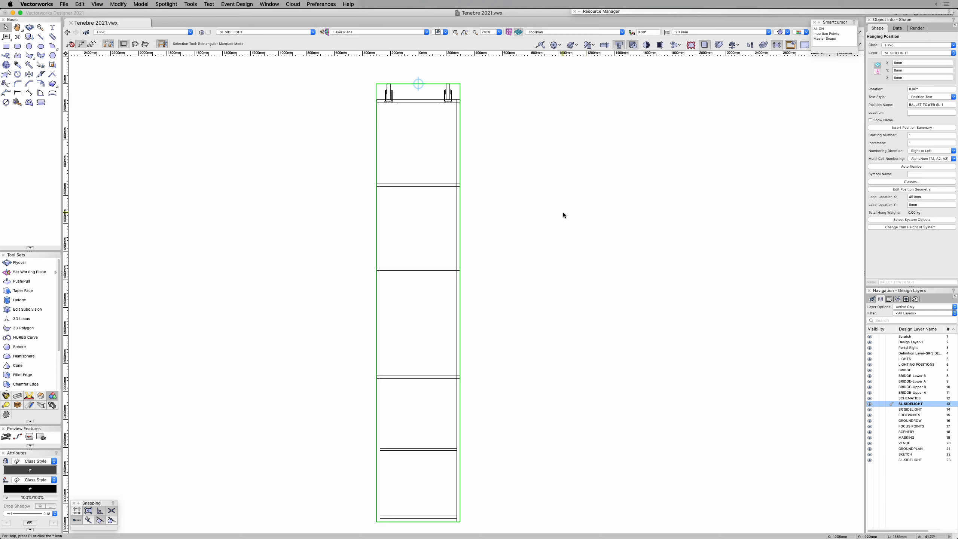
click(549, 241)
Step: Rotate the tower hanging position to 90° about its insertion point and deselect it
click(427, 268)
key(alt+super+r)
click(418, 84)
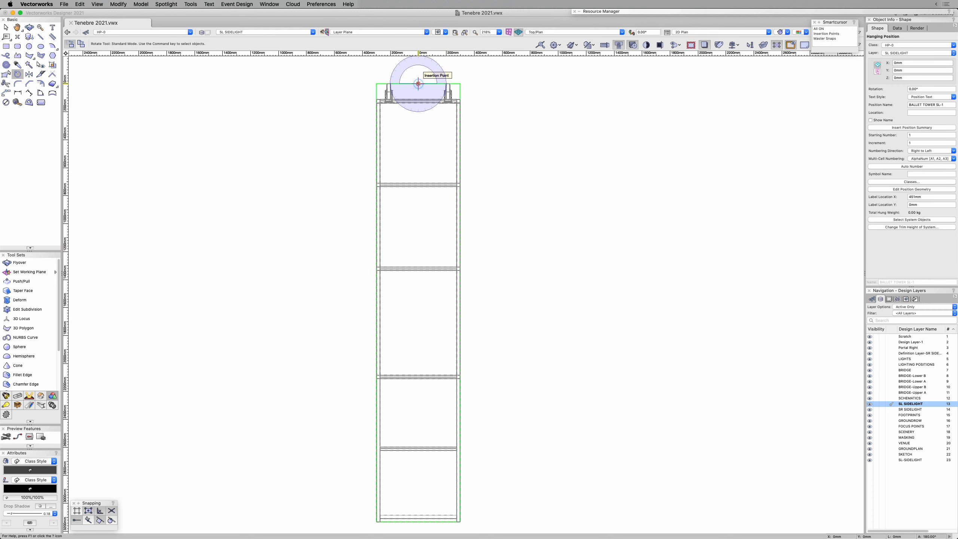
click(418, 164)
scroll(517, 181, up, 5)
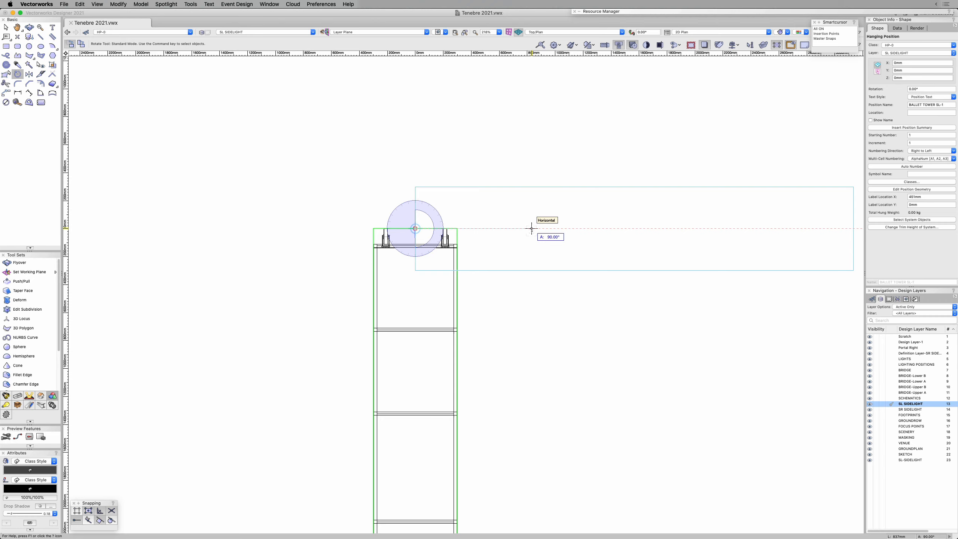
click(532, 228)
key(x)
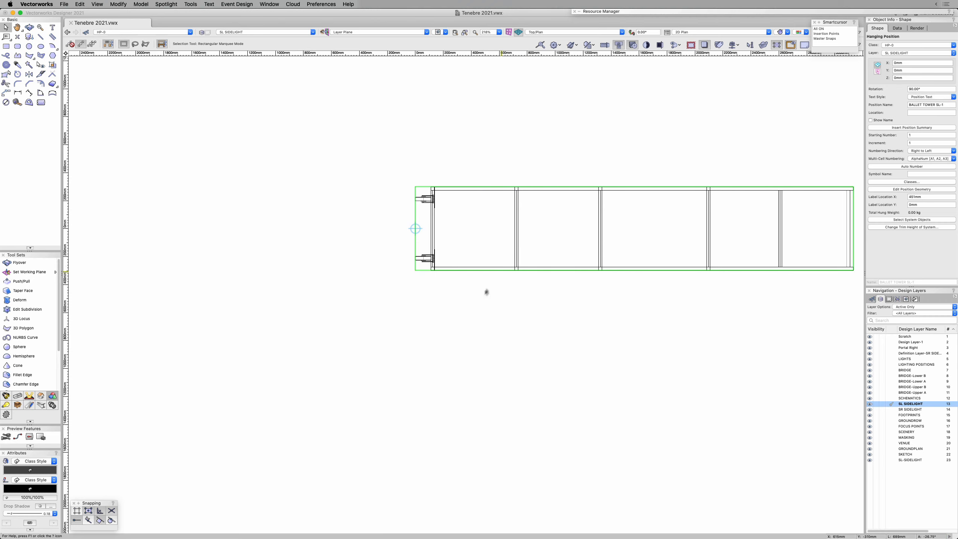
click(546, 325)
middle_drag(620, 319, 498, 359)
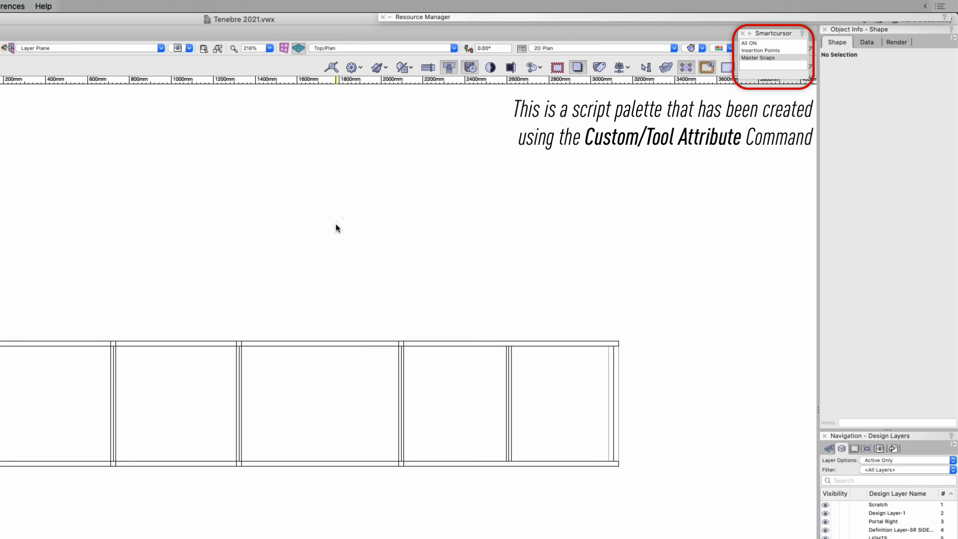
Step: Configure the SmartCursor object snaps so that every option except Master Snap Points is turned off
key(super+8)
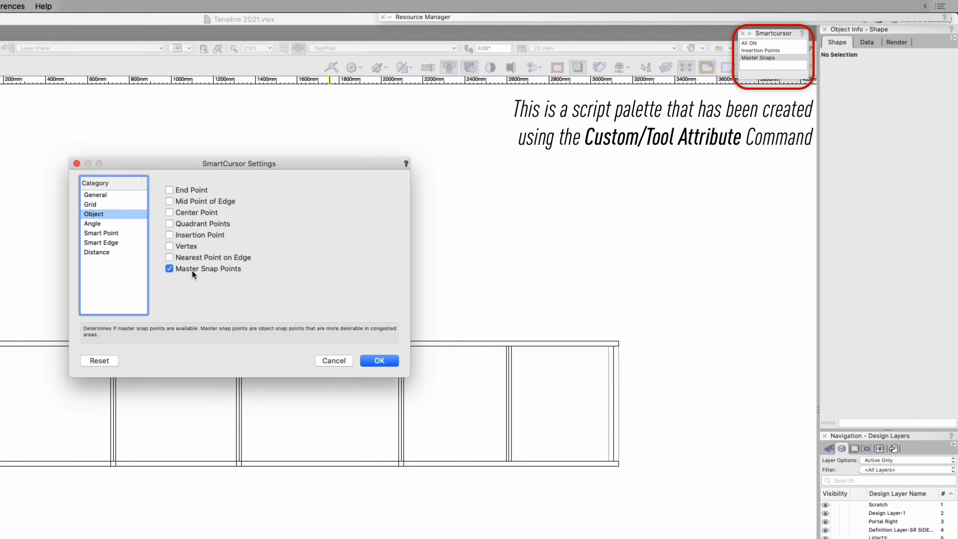
click(381, 360)
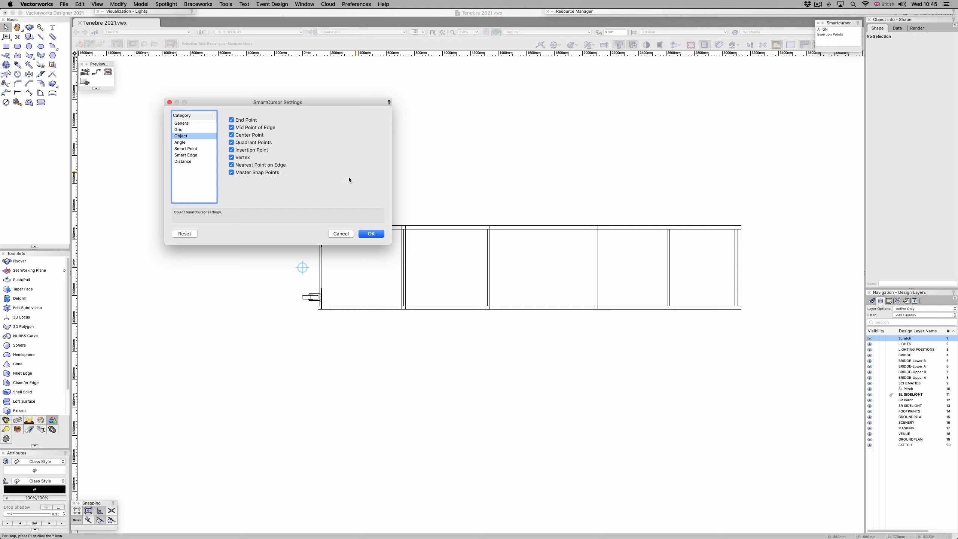
click(238, 121)
click(238, 128)
click(239, 135)
click(239, 143)
click(239, 150)
click(238, 158)
click(239, 165)
click(372, 234)
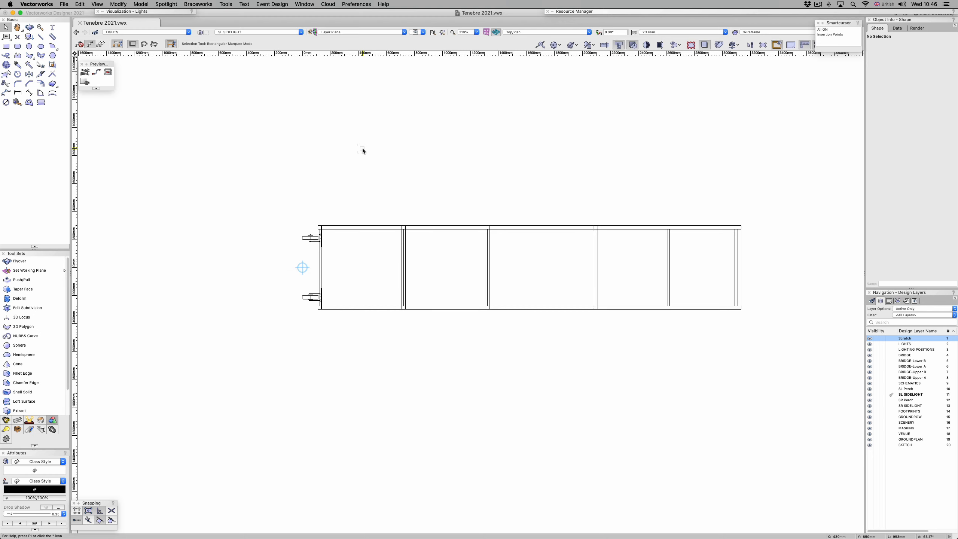
Step: Create a custom tool script storing only the SmartCursor settings in the Smartcursor palette, named Master Snaps
click(226, 4)
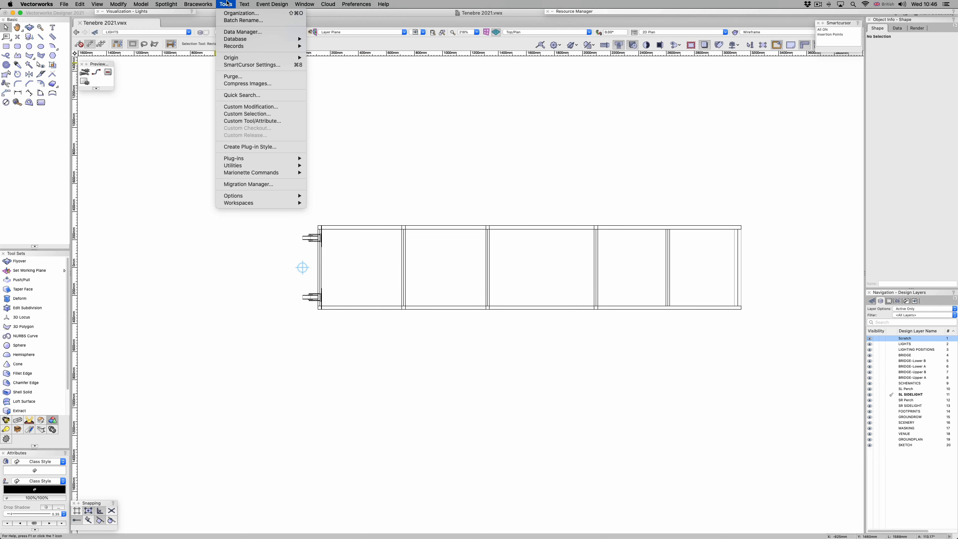
click(253, 122)
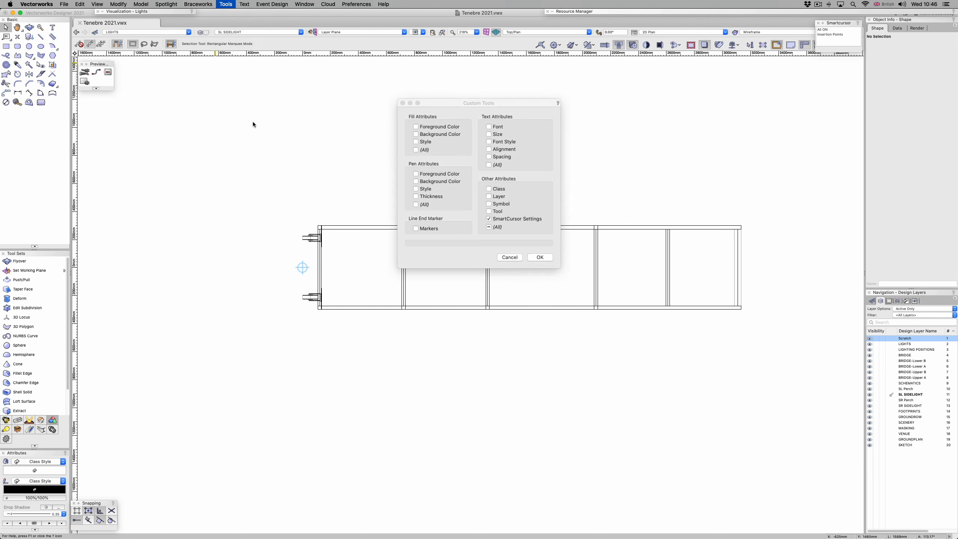
click(539, 257)
click(462, 142)
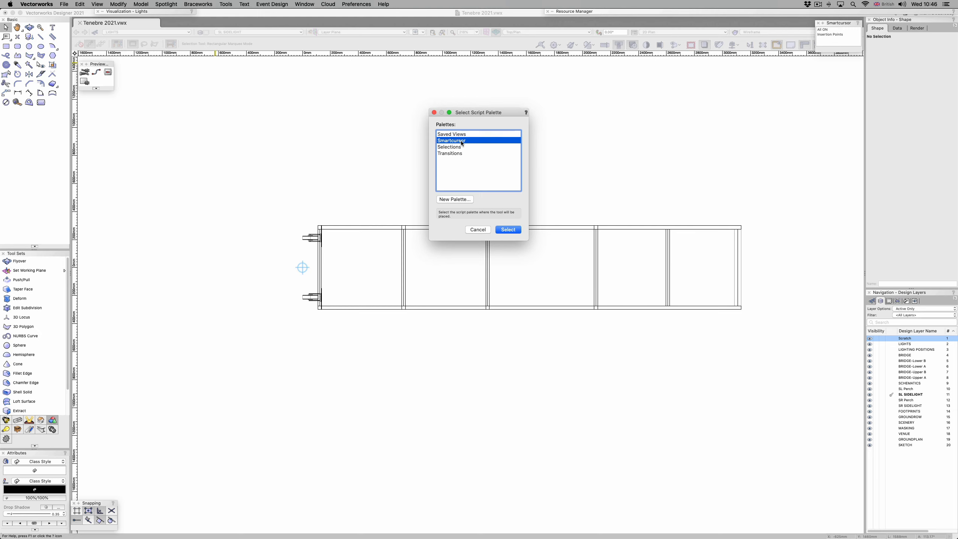
click(509, 230)
text(Master)
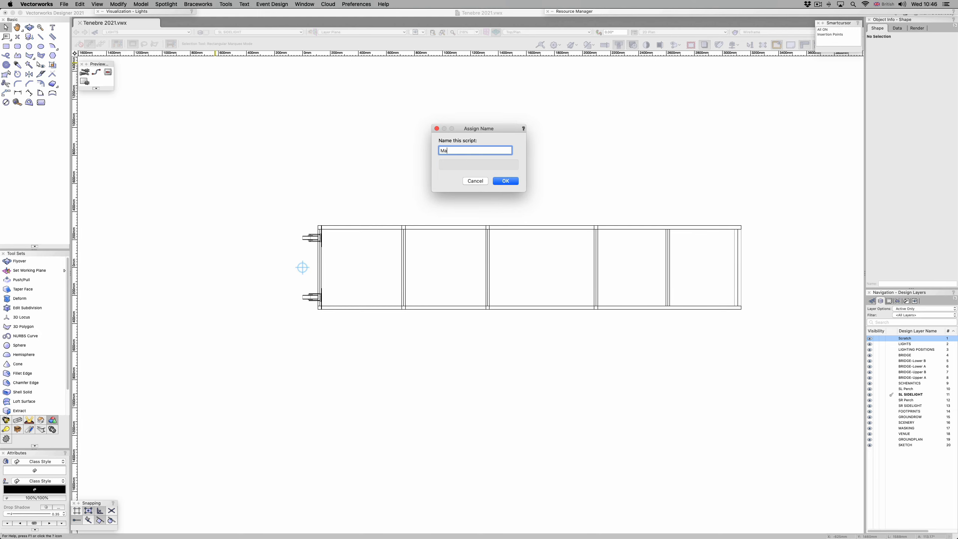
click(507, 180)
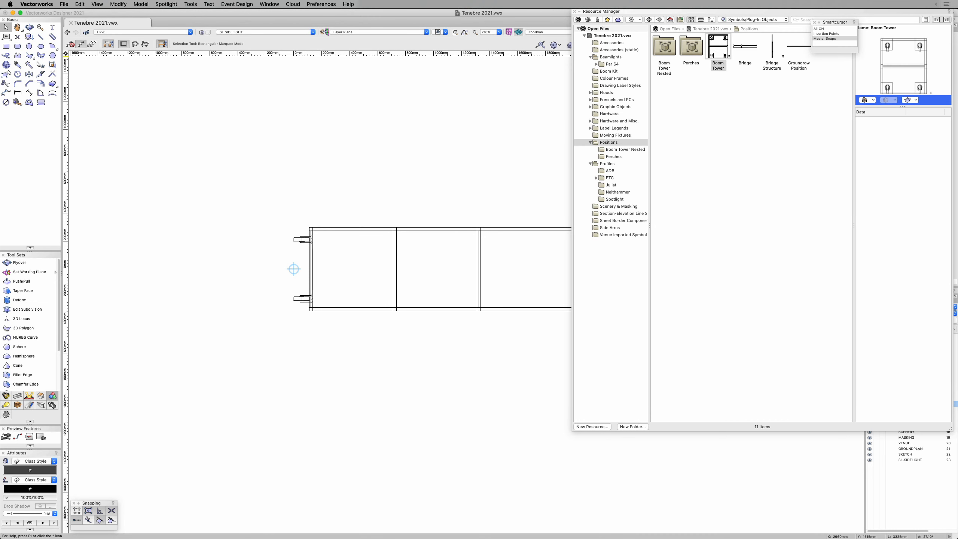
Step: Insert a Neithammer HPZ 115-Clamp Accessory lighting device at each of the tower's four crossbar snap points, rotated to 90°
click(618, 192)
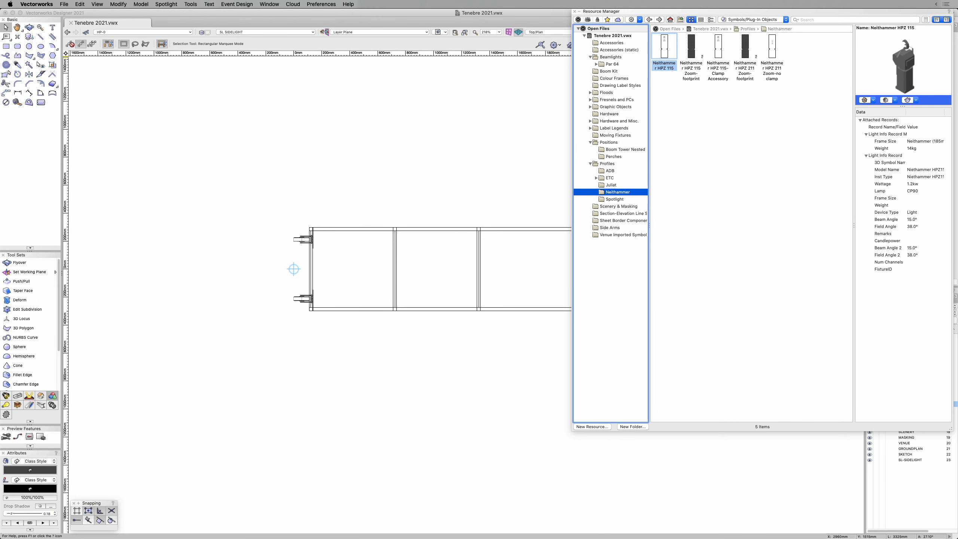
double_click(718, 47)
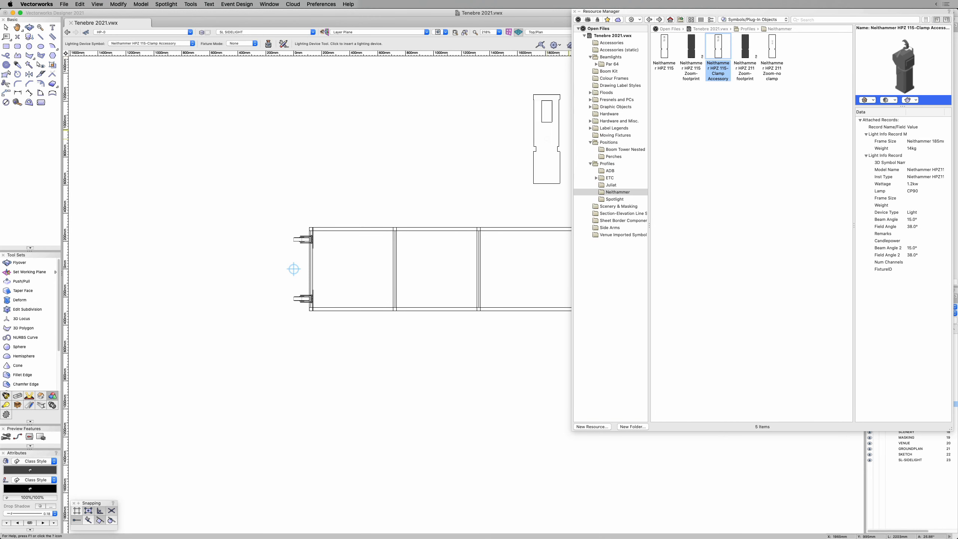
click(394, 268)
click(383, 269)
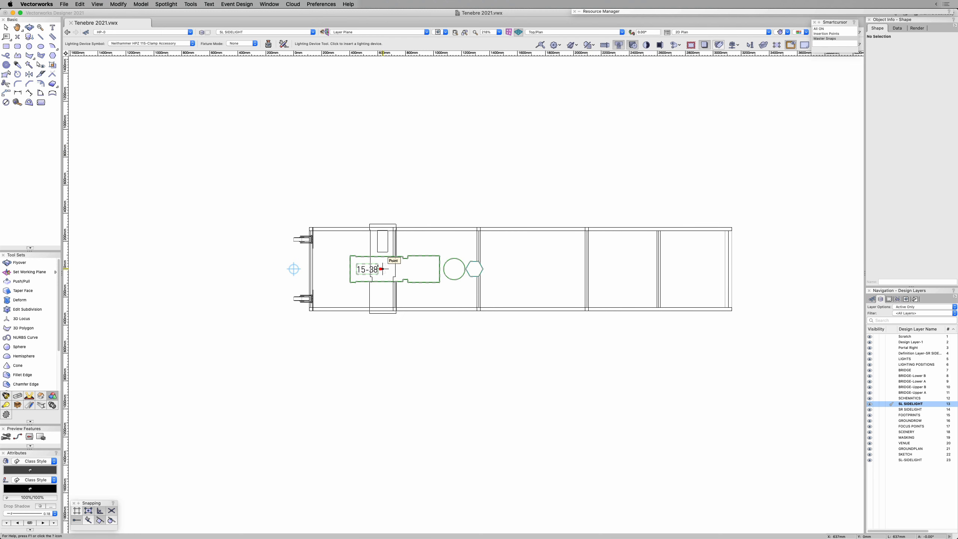
click(479, 269)
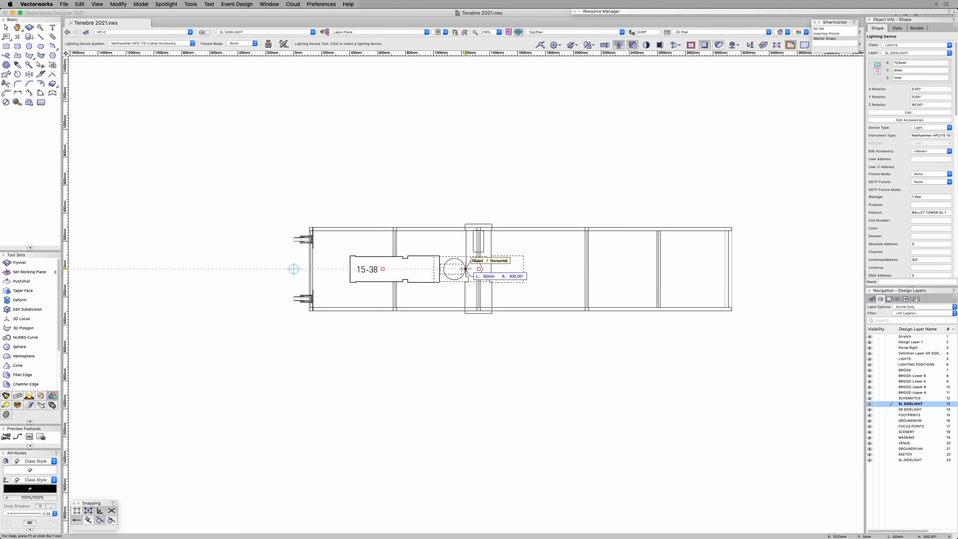
click(427, 269)
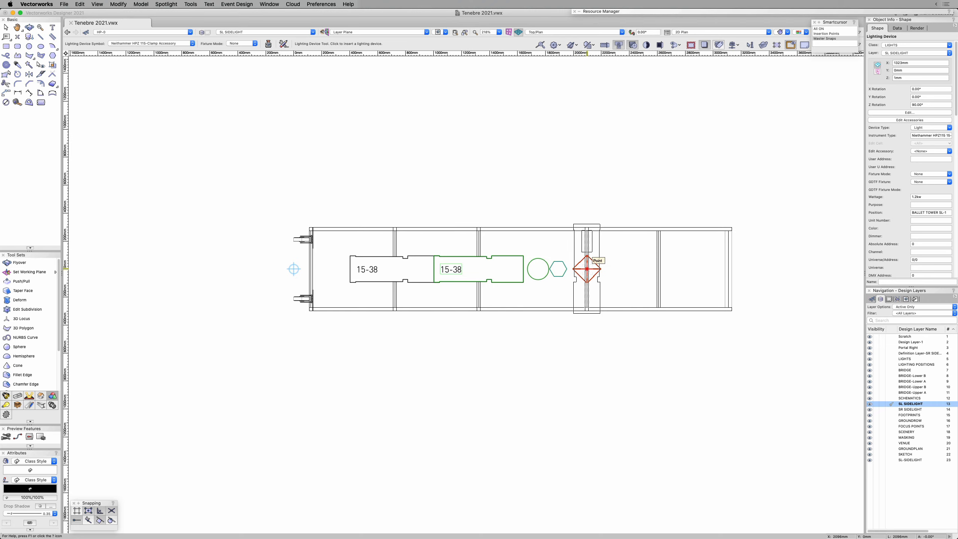
click(587, 269)
click(567, 269)
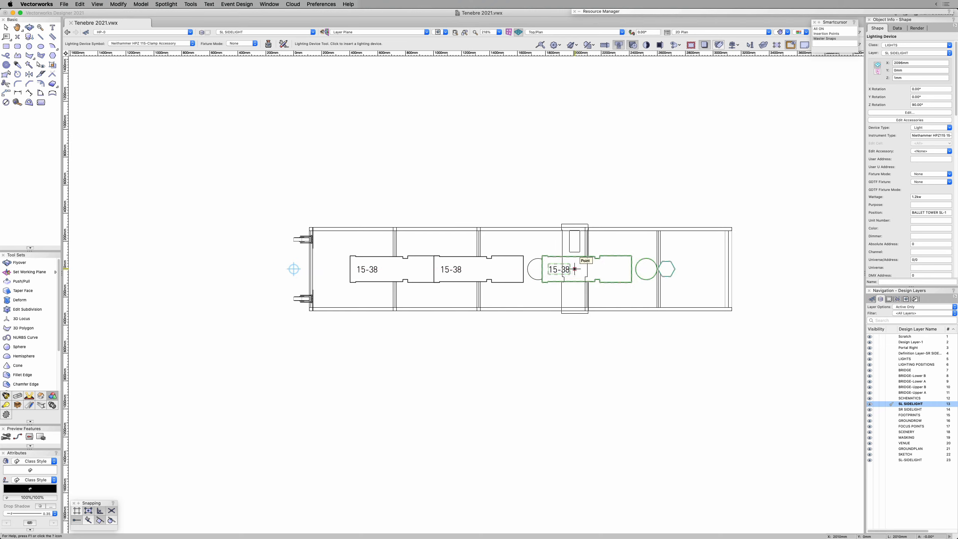
click(659, 269)
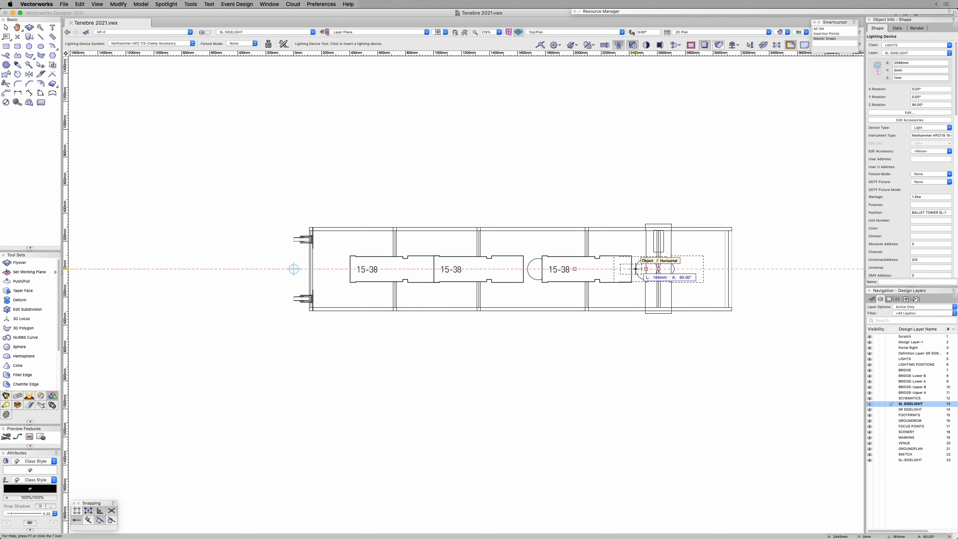
click(635, 269)
key(x)
key(x)
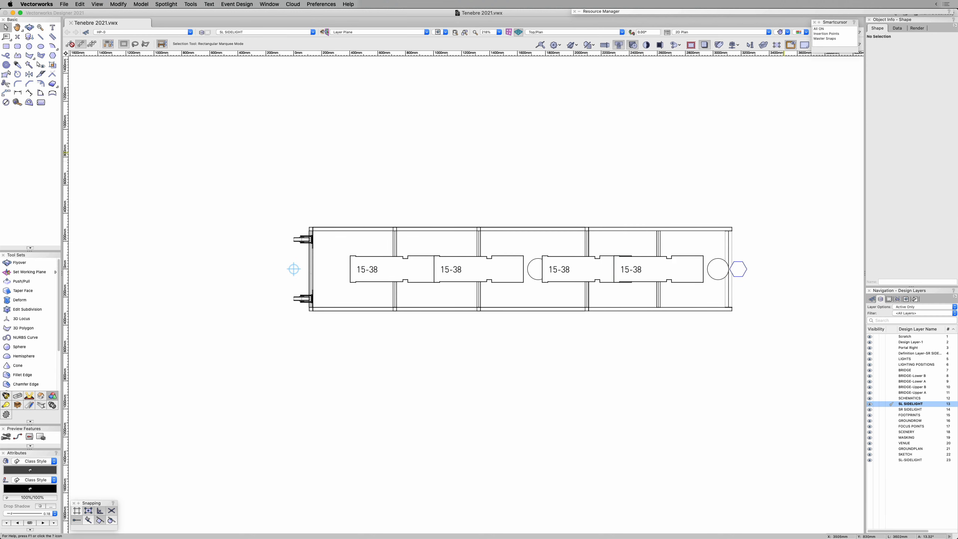
Step: Insert a PAR 64 CP61-V lighting device at the snap point on the tower's far end, rotated to 90°, and clear the selection
mouse_move(830, 12)
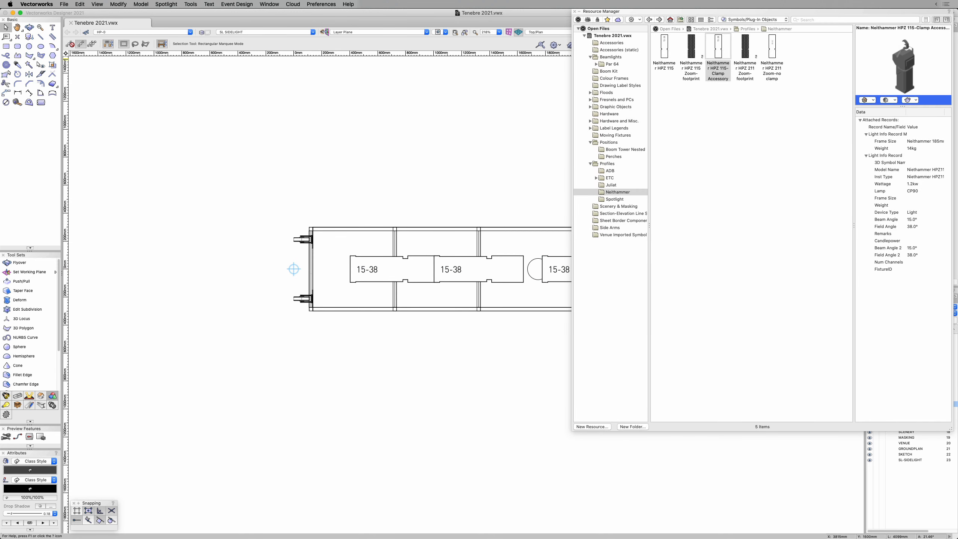
click(612, 64)
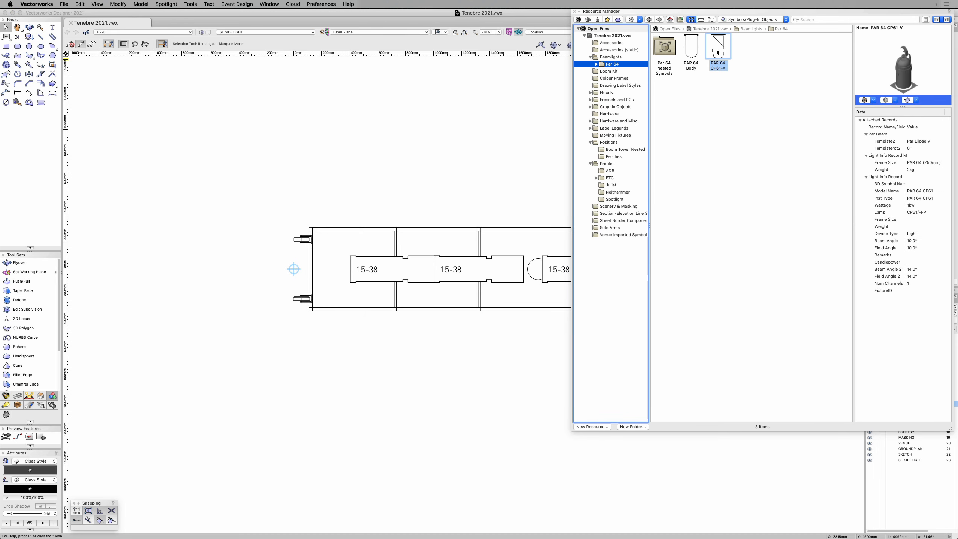
double_click(718, 51)
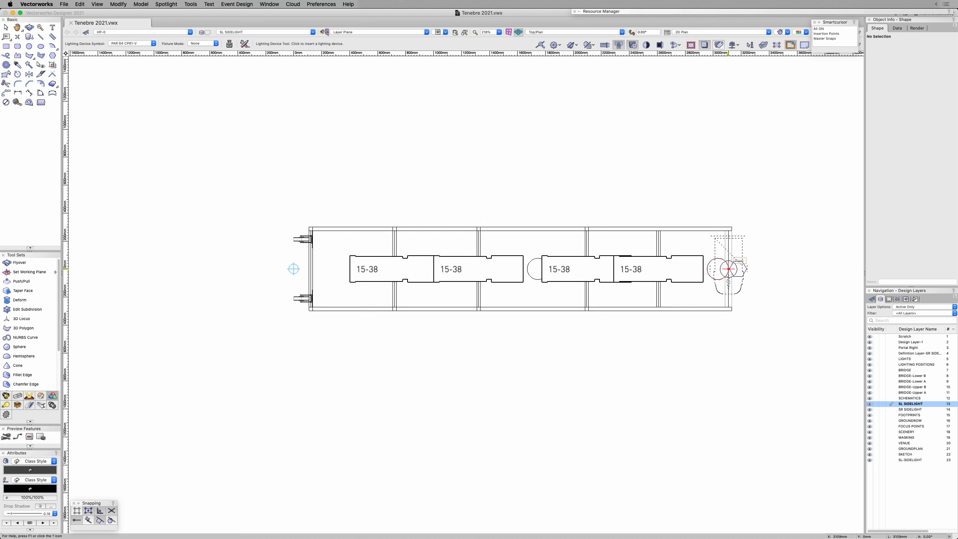
click(729, 270)
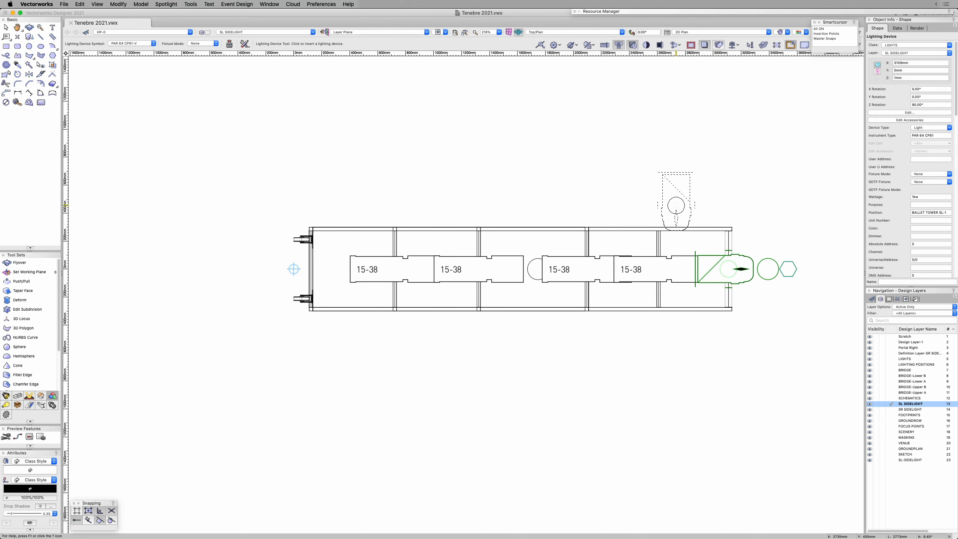
key(x)
click(546, 162)
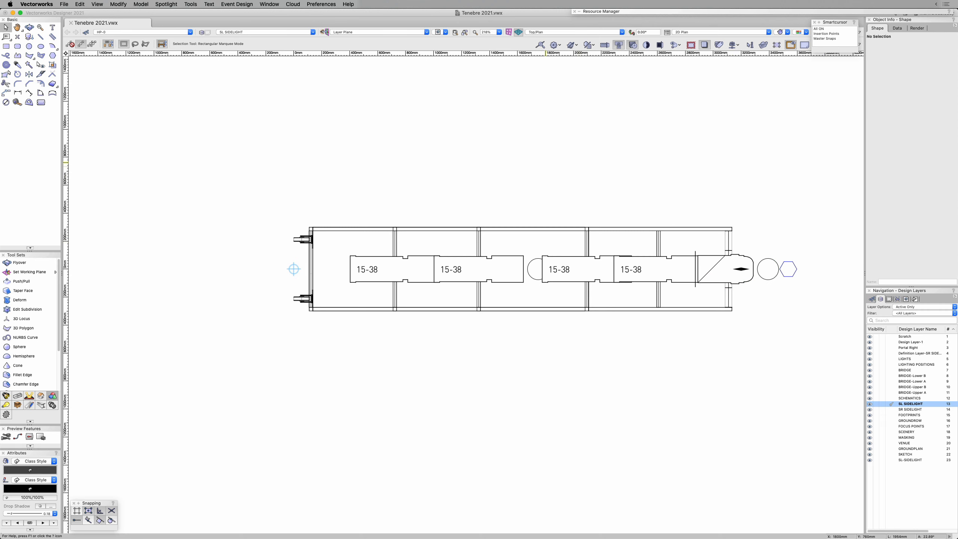
Step: In Front view, rotate the tower hanging position 90° upright about its insertion point using the Insertion Points snap setting, and deselect it
click(426, 227)
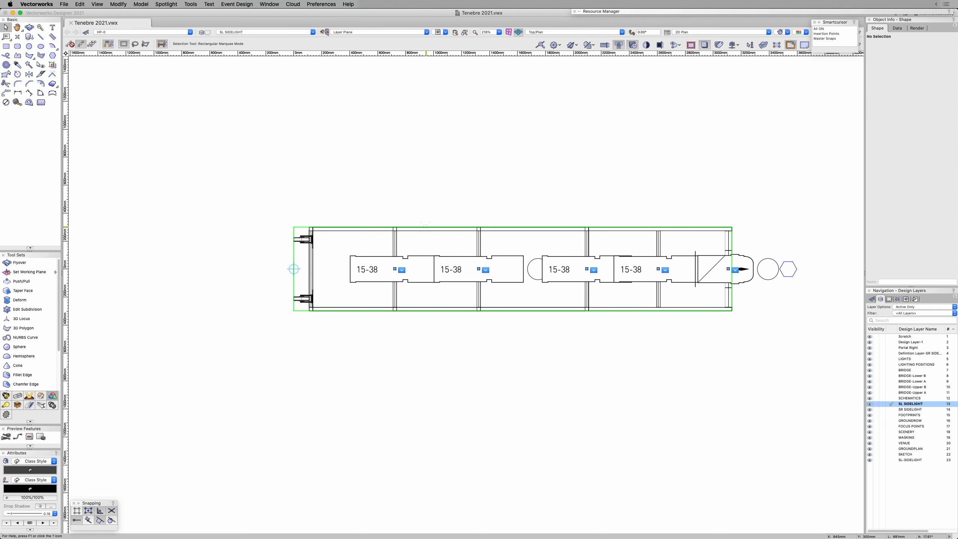
key(2)
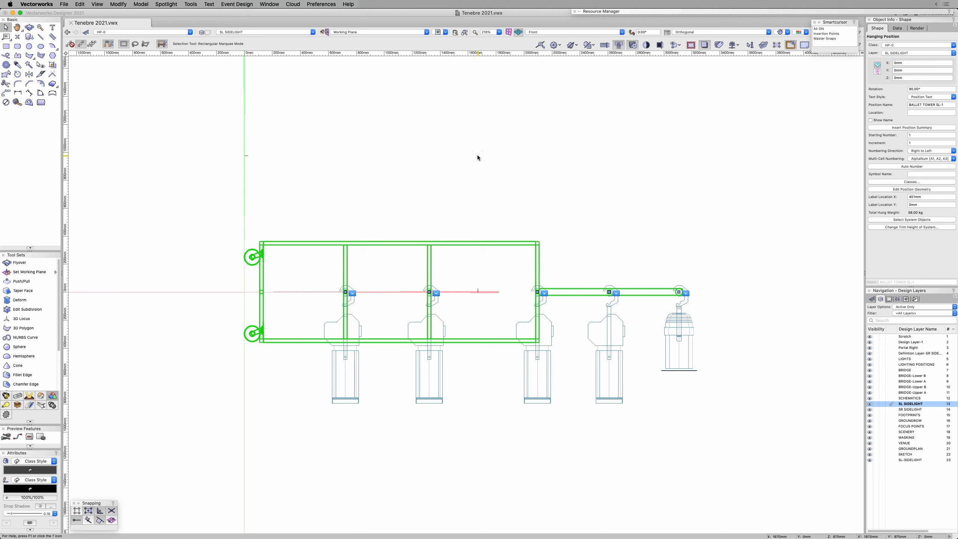
key(r)
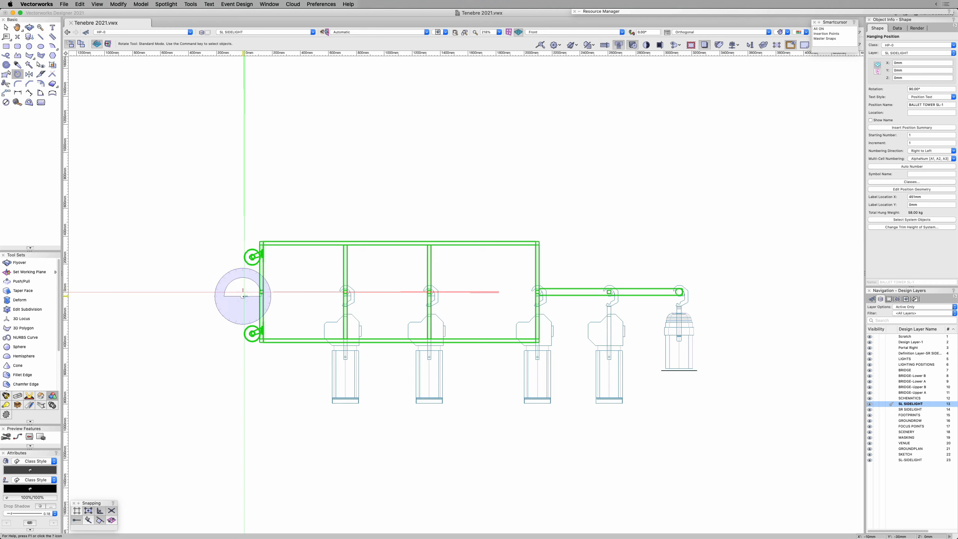
click(826, 34)
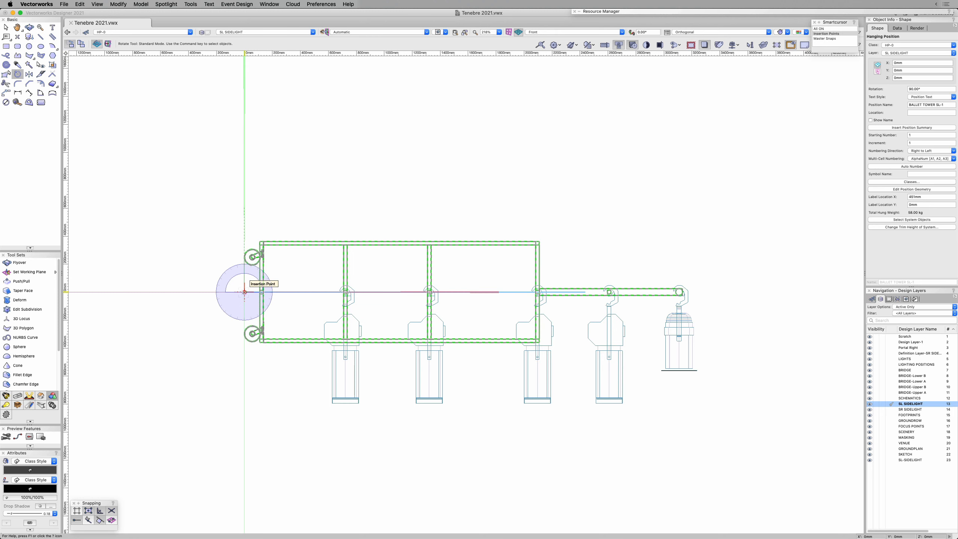
click(245, 292)
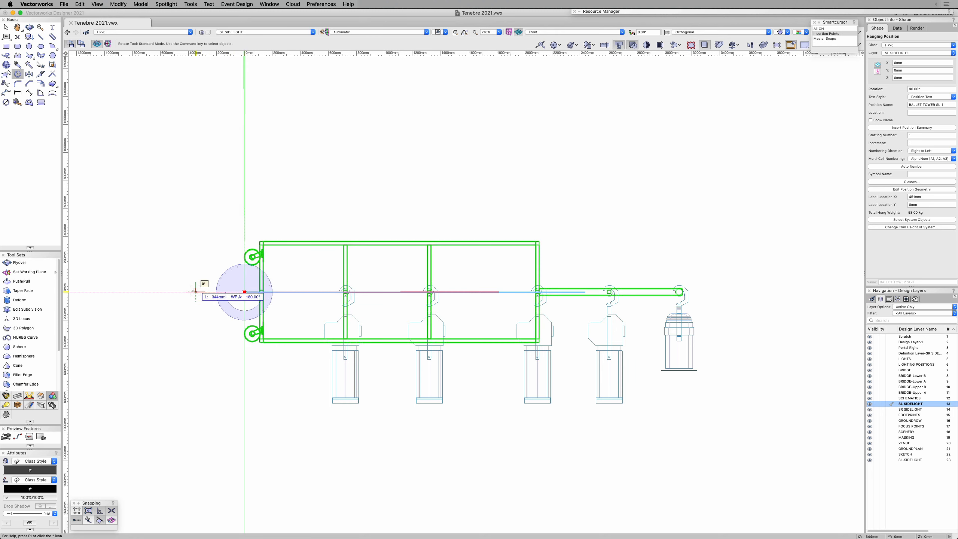
click(174, 292)
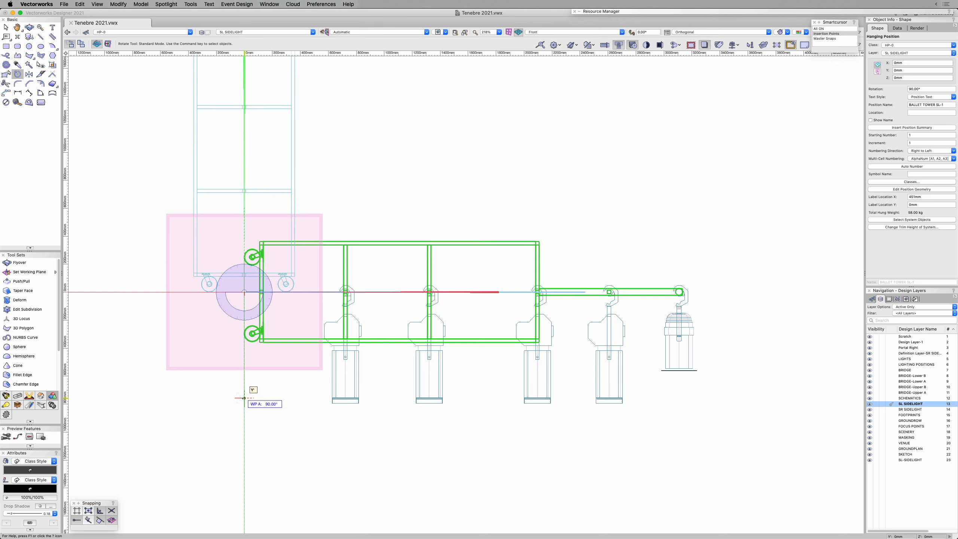
click(244, 399)
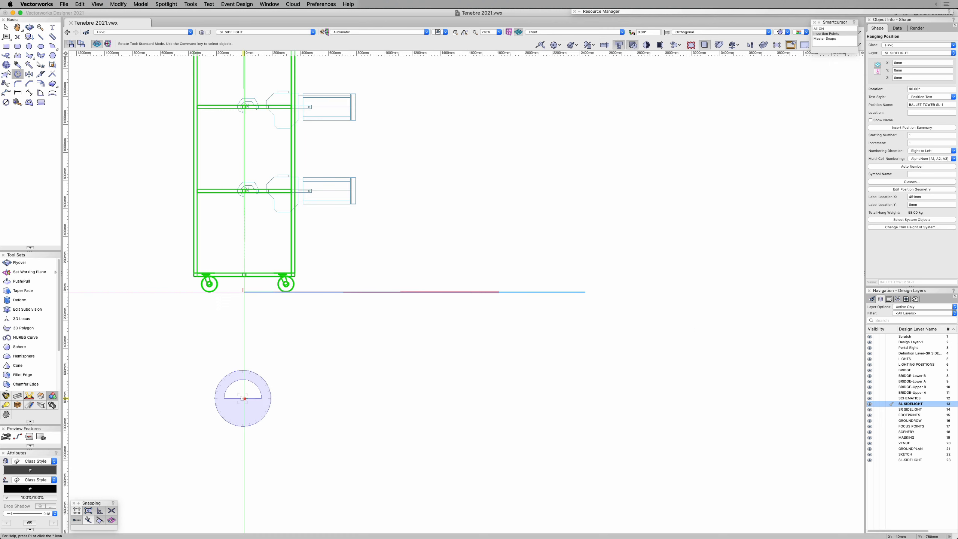
mouse_move(430, 285)
middle_down()
mouse_move(517, 399)
mouse_move(612, 448)
middle_up()
mouse_move(606, 201)
middle_down()
mouse_move(648, 278)
mouse_move(675, 240)
middle_up()
click(659, 112)
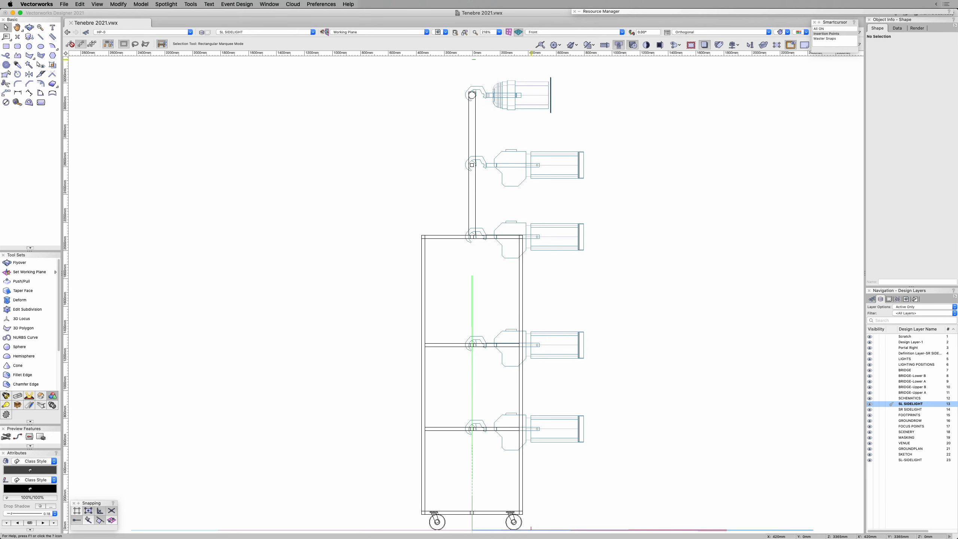
Step: Rotate the five lighting devices by -90° in Lighting Device mode so each hangs straight down from its own position, and deselect them
drag(544, 63, 672, 460)
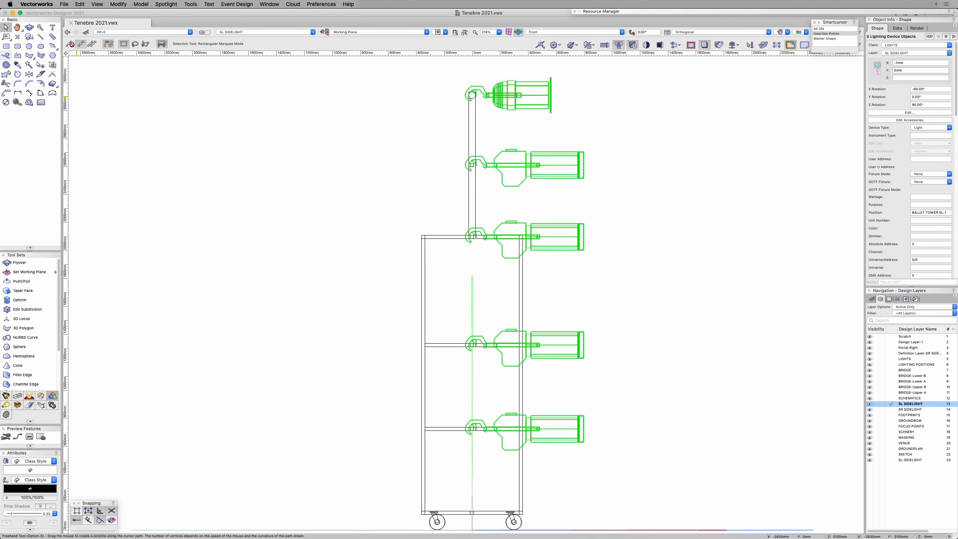
click(17, 74)
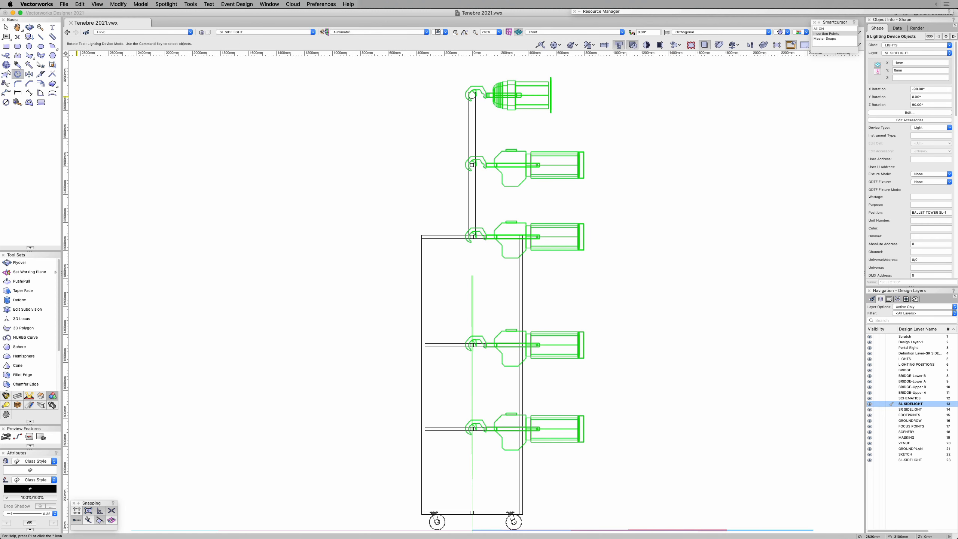
click(715, 201)
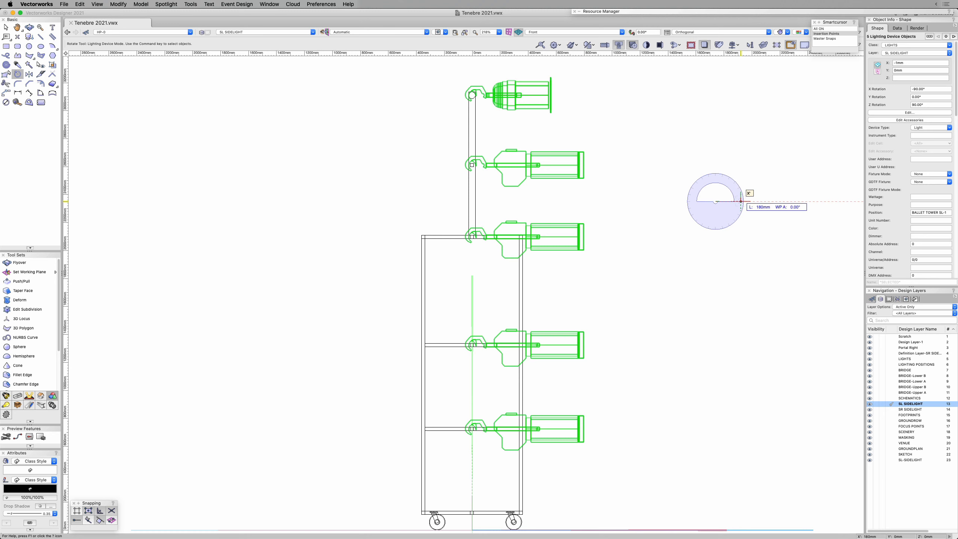
click(762, 201)
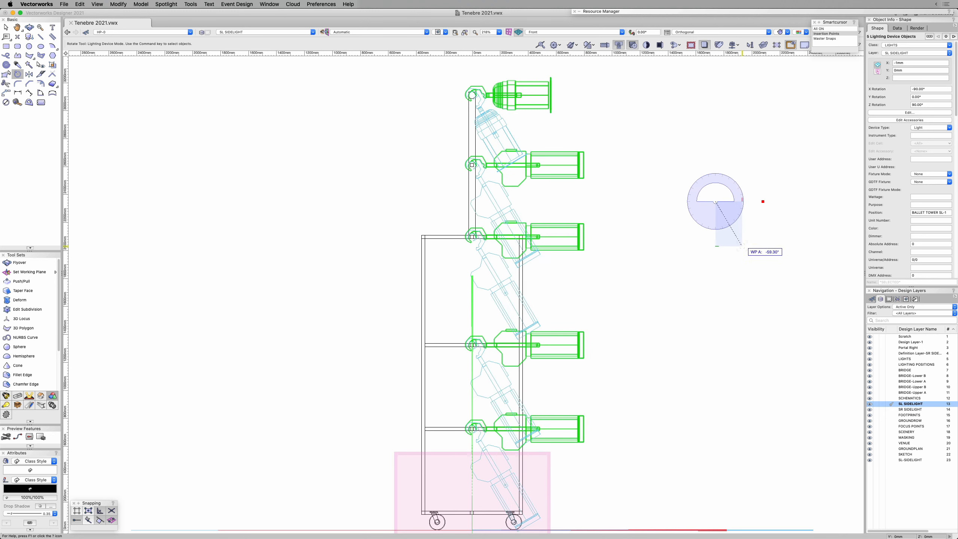
click(716, 260)
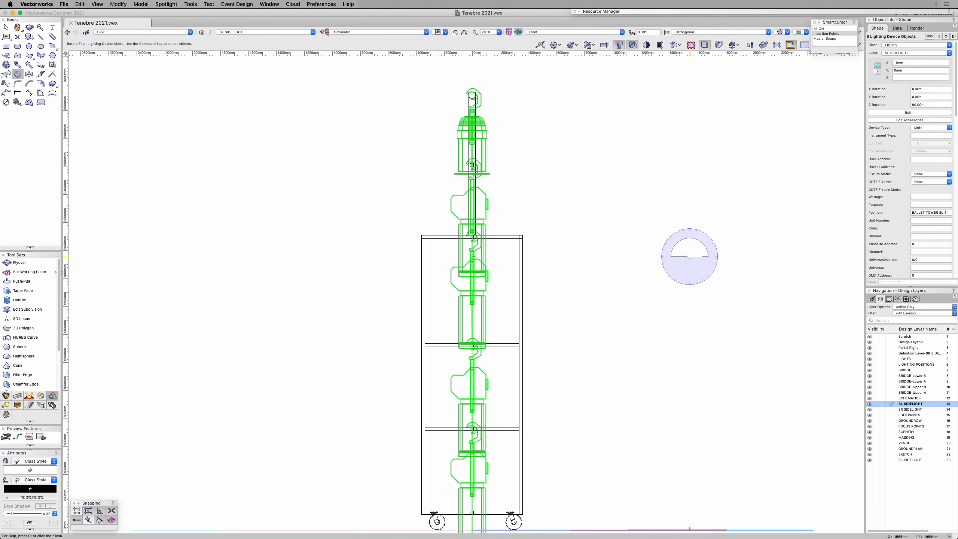
key(x)
key(x)
Step: In an orbited 3D view, reselect the five lighting devices, focus them with a tilt of 90°, and clear the selection
scroll(670, 252, down, 3)
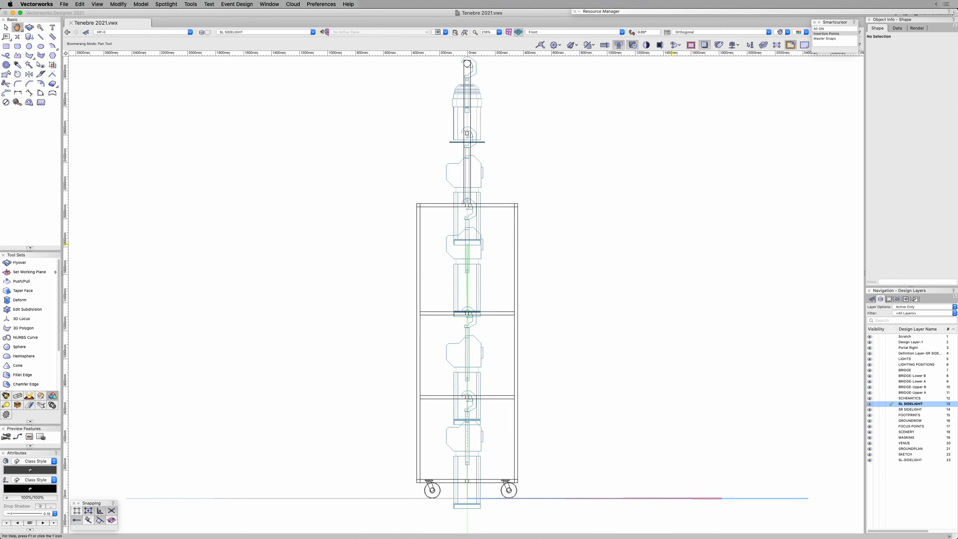
key(shift+c)
drag(669, 248, 565, 299)
super+middle_drag(565, 300, 563, 300)
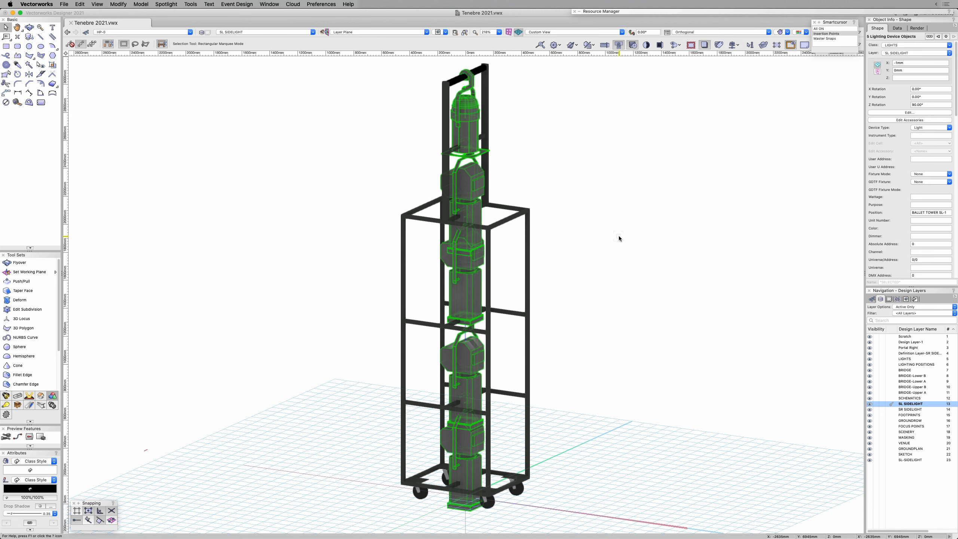
right_click(537, 114)
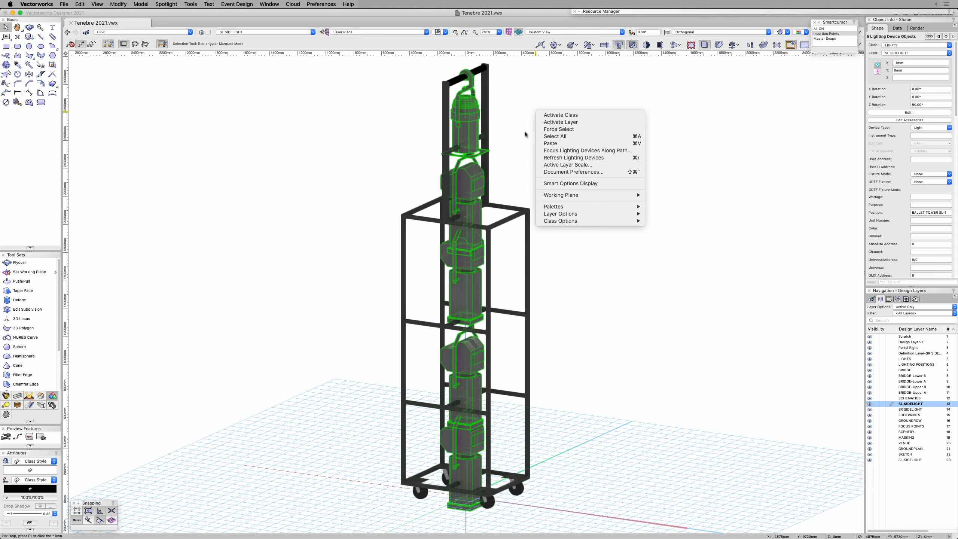
click(521, 119)
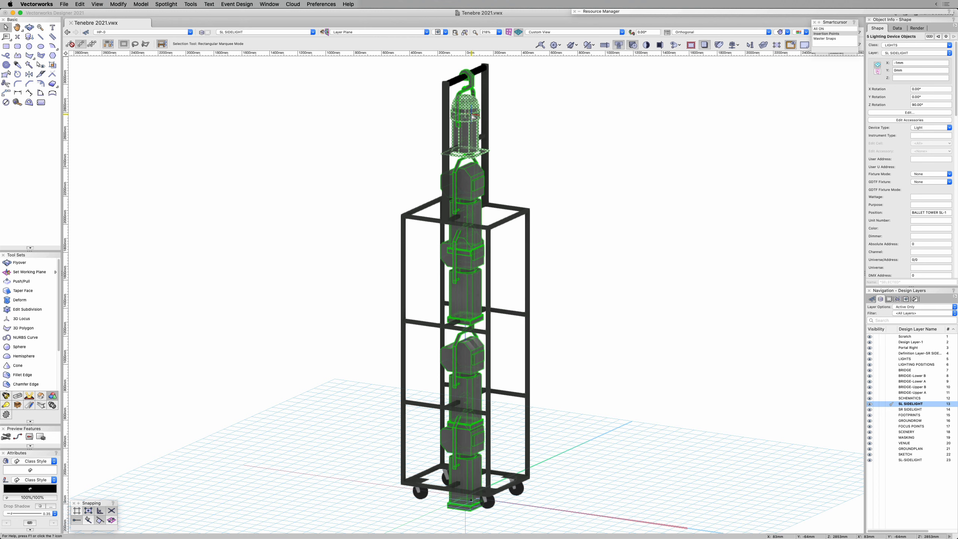
right_click(472, 117)
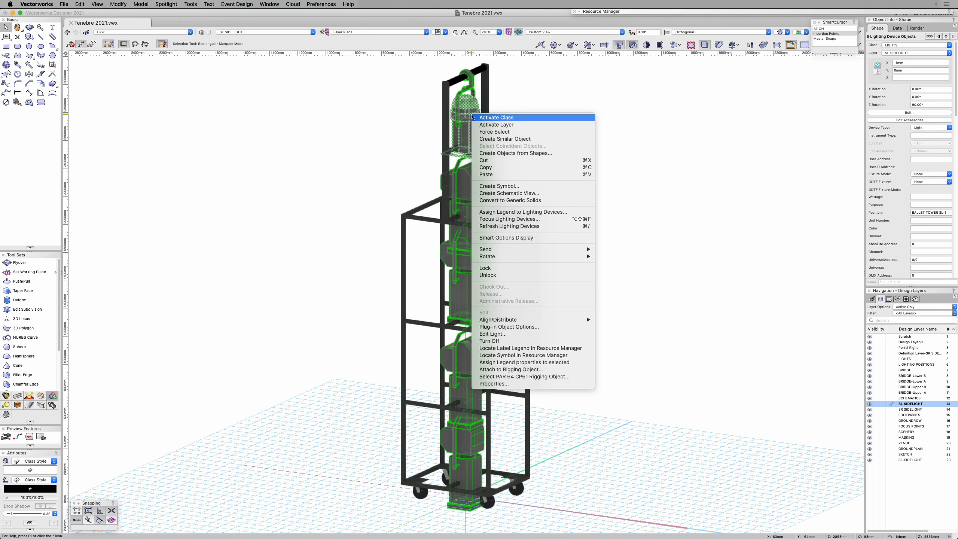
click(503, 219)
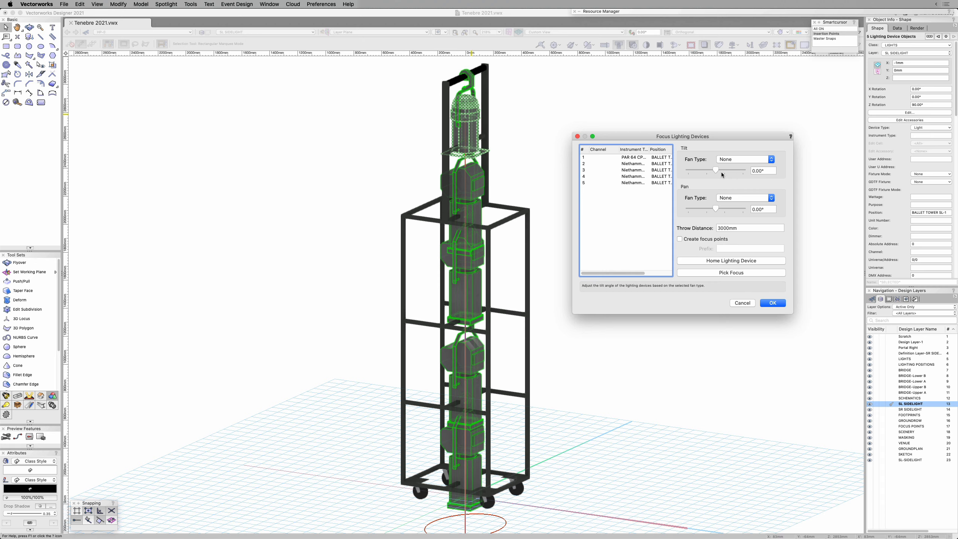
drag(717, 169, 724, 170)
double_click(761, 171)
text(90)
key(Tab)
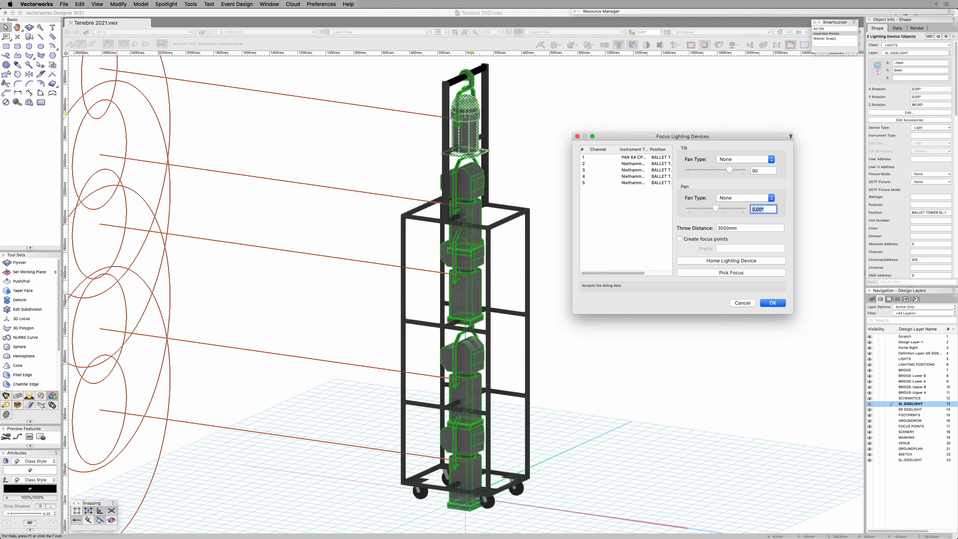
click(773, 303)
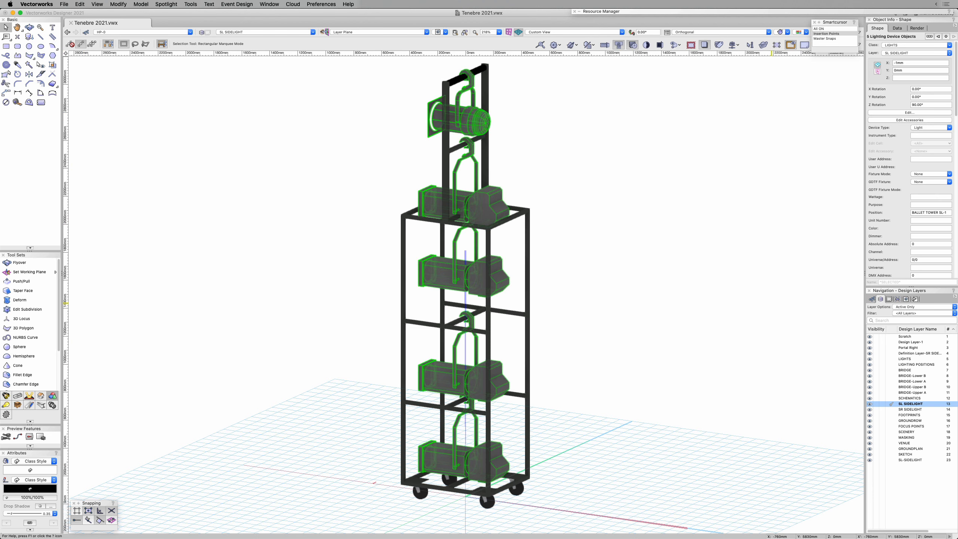
click(689, 176)
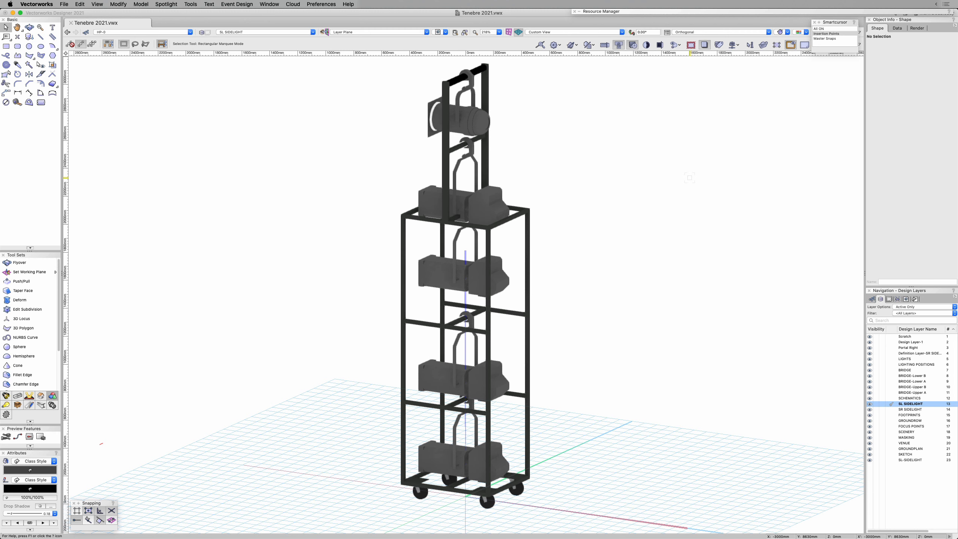
Step: In wireframe, duplicate the PAR 64 lighting device at the tower's top and rotate the copy 180° in Front view using Lighting Device mode
key(super+shift+w)
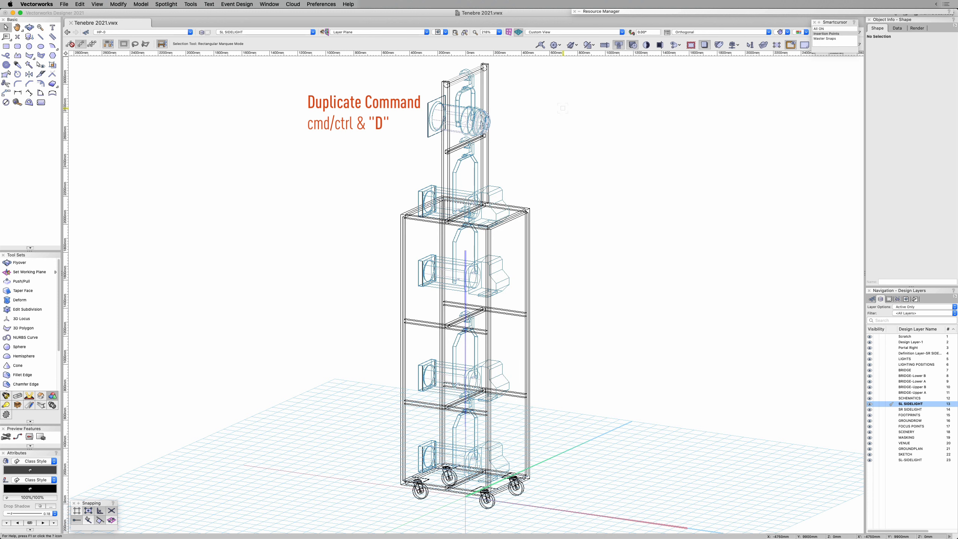
click(489, 116)
key(2)
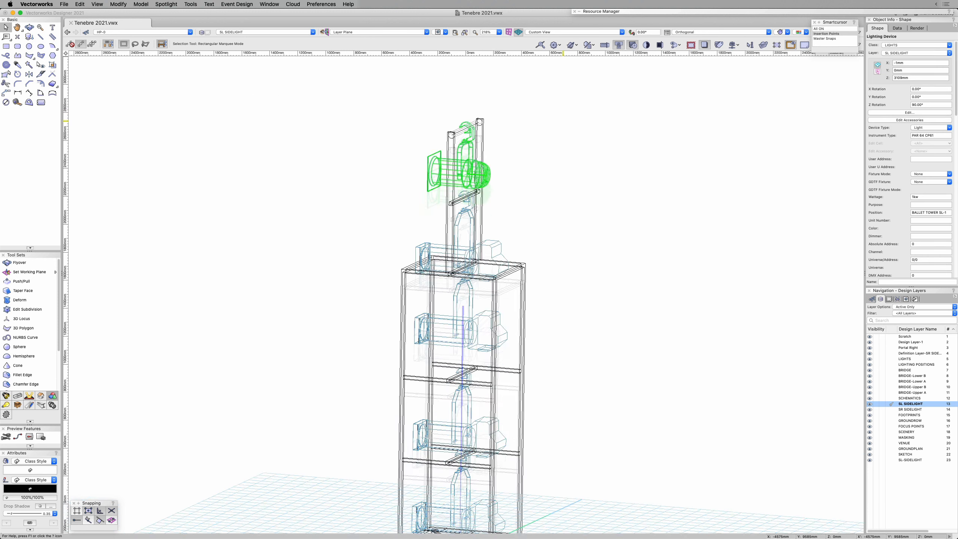
key(alt+shift+r)
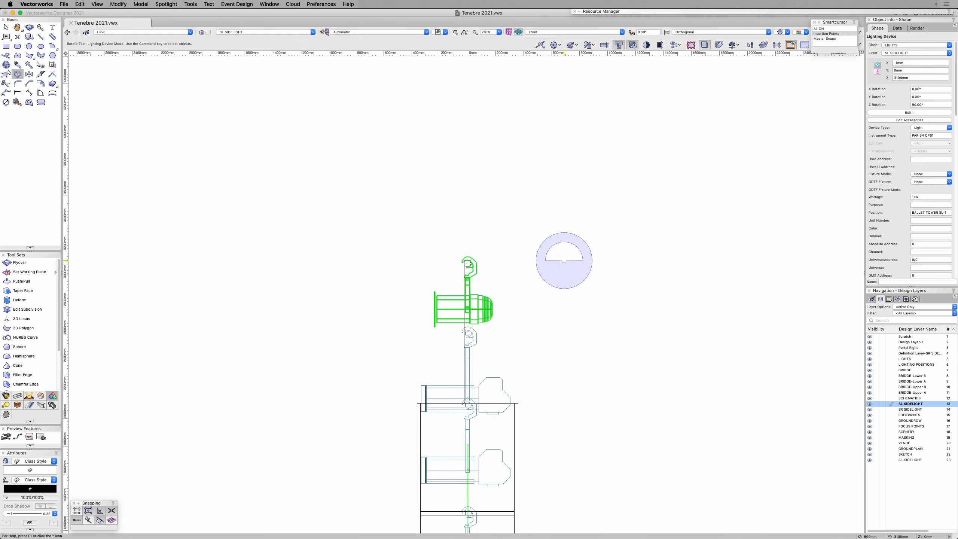
click(596, 260)
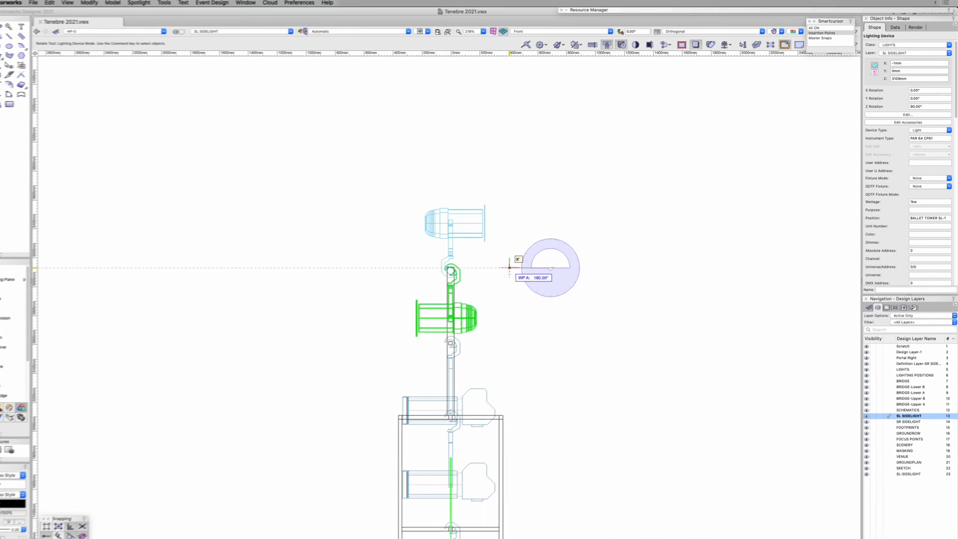
click(509, 267)
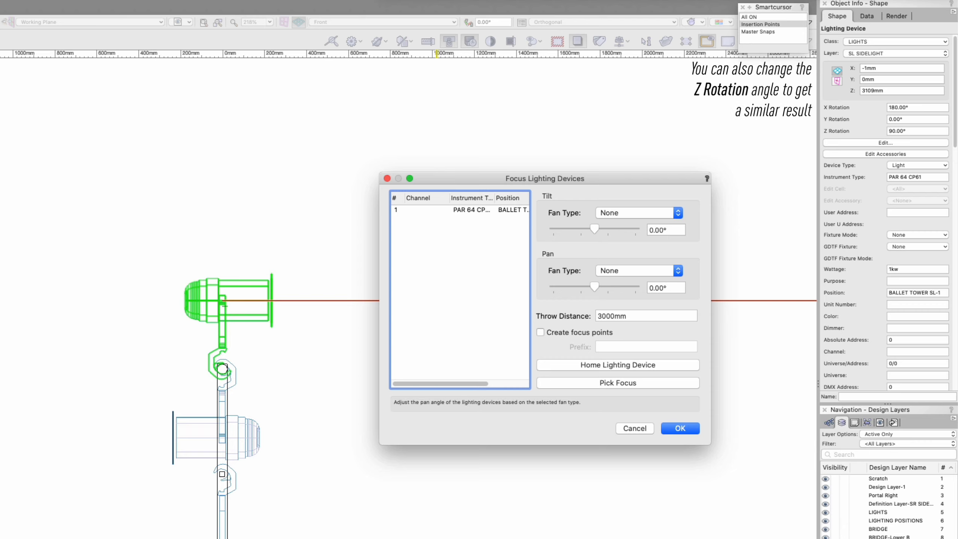
Step: Set the inverted PAR 64's pan angle to 180° in Focus Lighting Devices so that it faces the same way as the original
drag(594, 287, 559, 287)
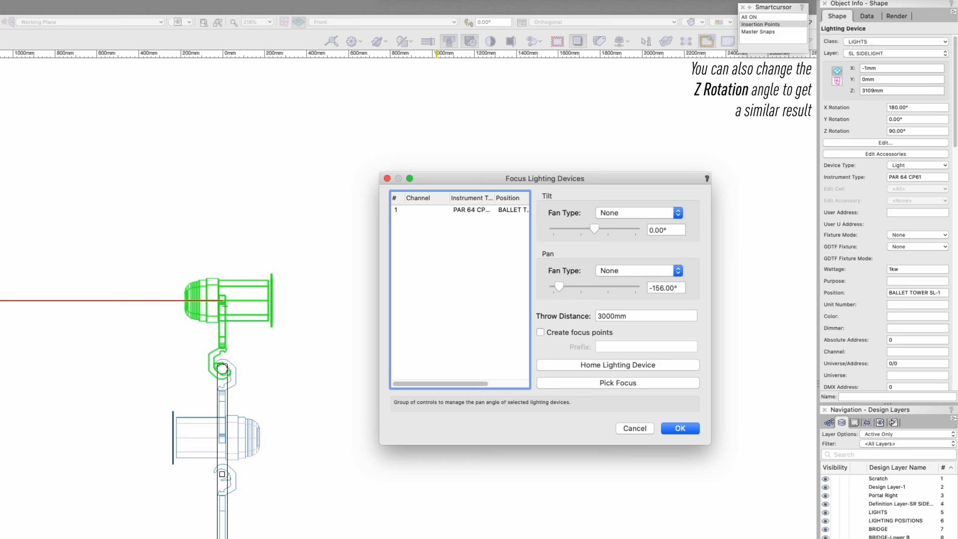
drag(679, 287, 646, 288)
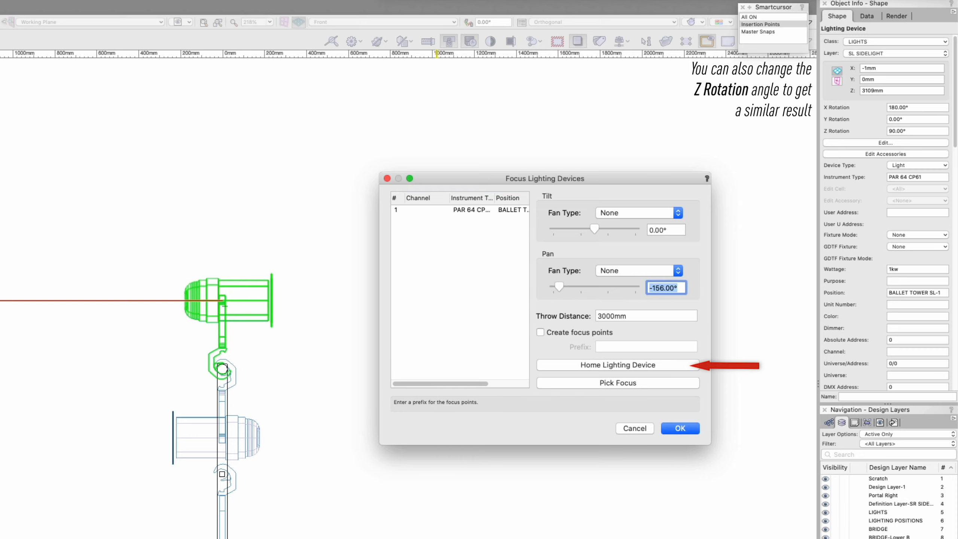
text(180)
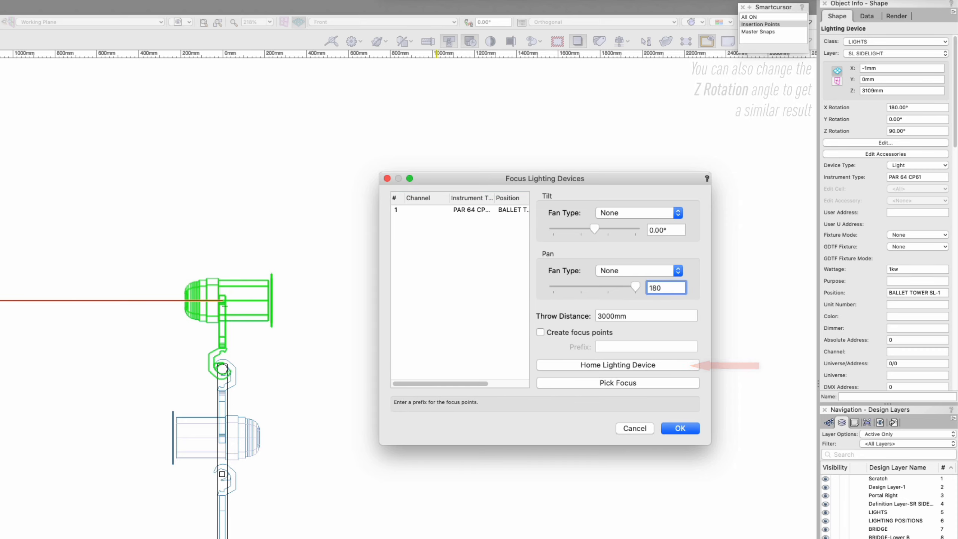
key(Return)
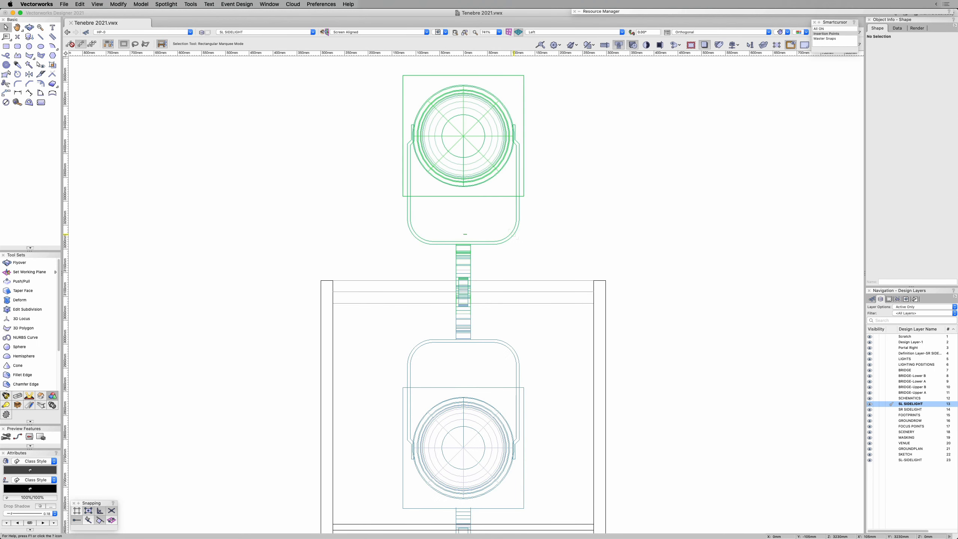
Step: In Left view, move the upper, inverted PAR 64 horizontally 15 mm to the right and clear the selection
drag(514, 238, 551, 235)
key(Tab)
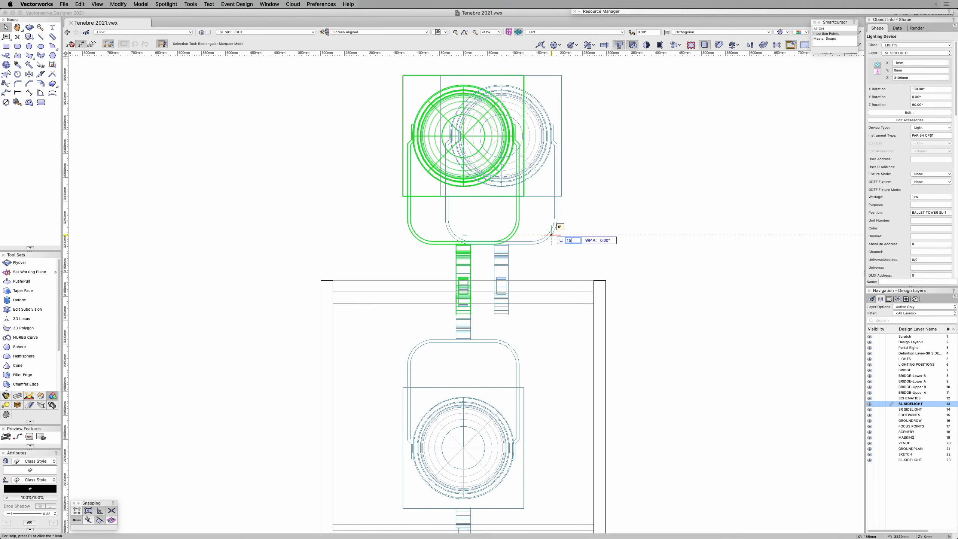
text(15)
key(Return)
click(443, 268)
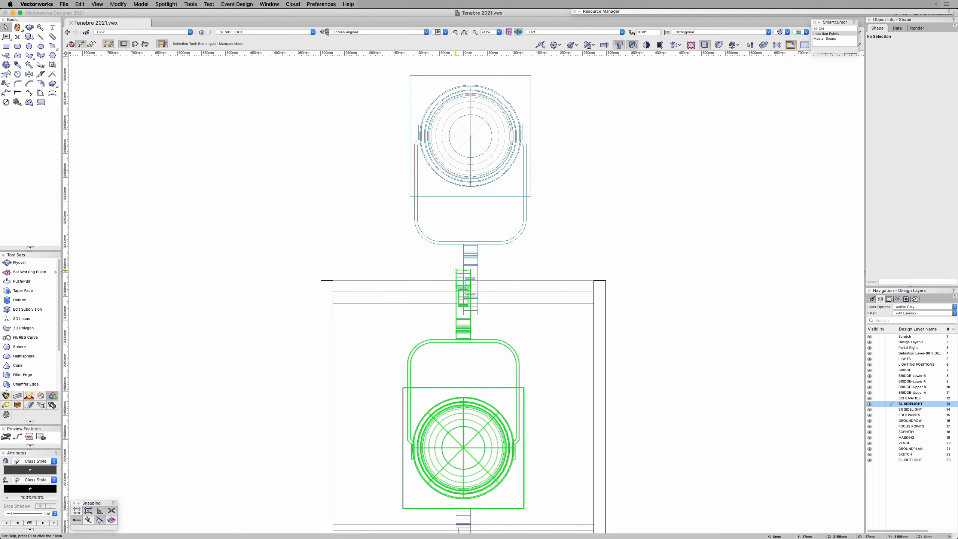
Step: Move the lower PAR 64 horizontally 15 mm to the left so the two clamps sit side by side, and deselect it
drag(456, 271, 424, 270)
key(Tab)
text(15)
key(Return)
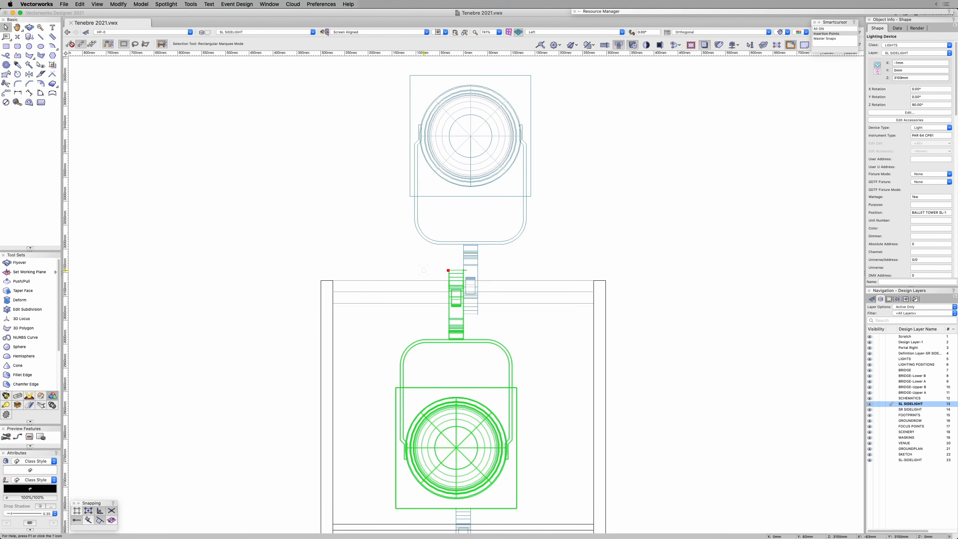
click(559, 250)
scroll(556, 251, down, 4)
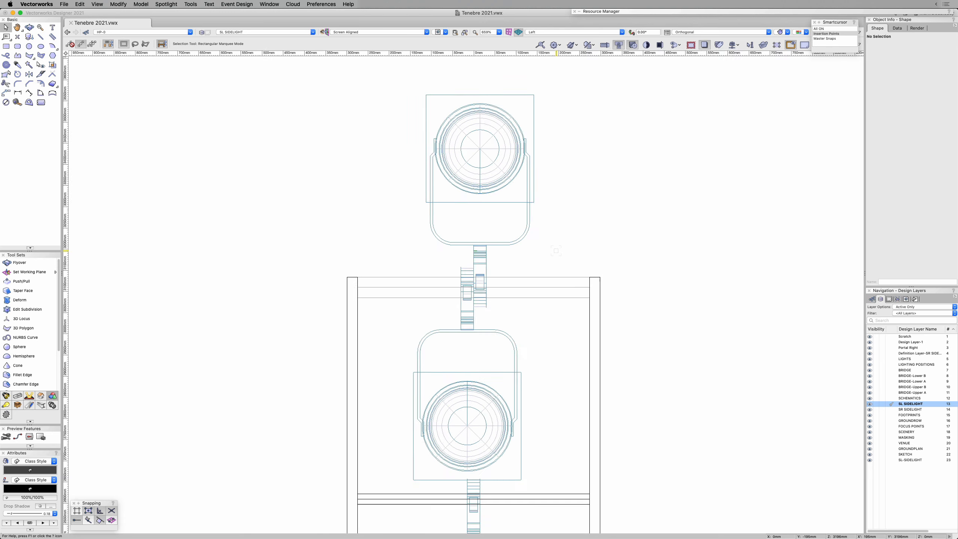
middle_drag(559, 253, 551, 225)
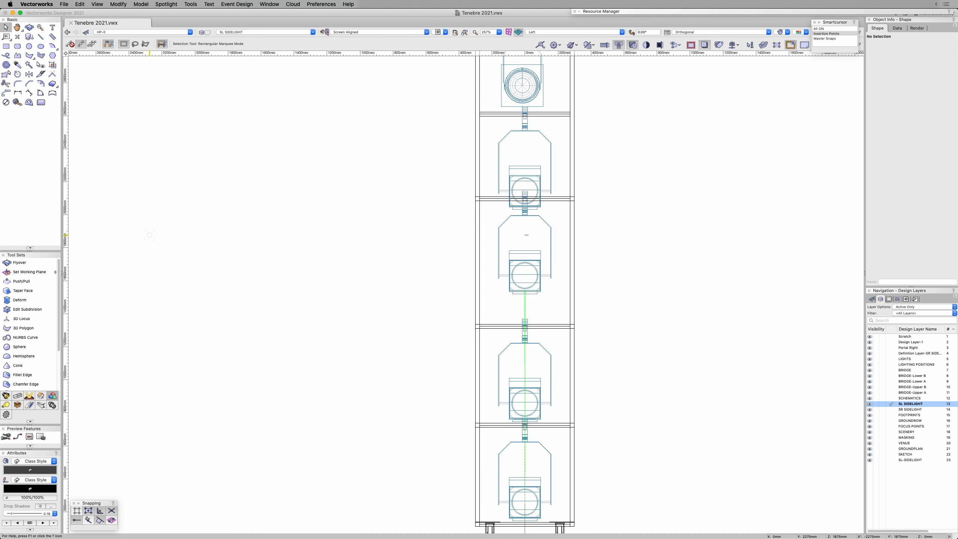
Step: Remove the clamp accessories from the four Niethammer HPZ115 lighting devices on the tower with the Lighting Accessory tool
click(6, 395)
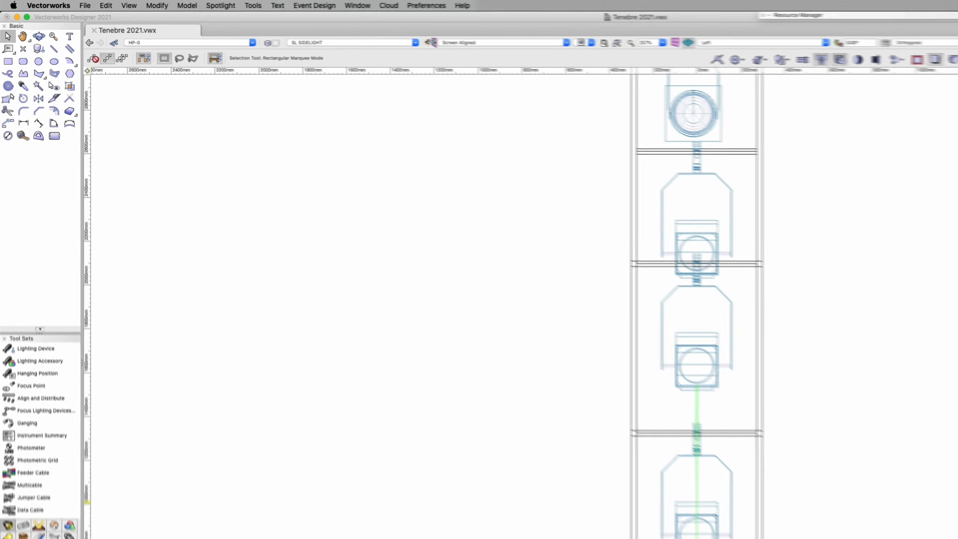
click(34, 360)
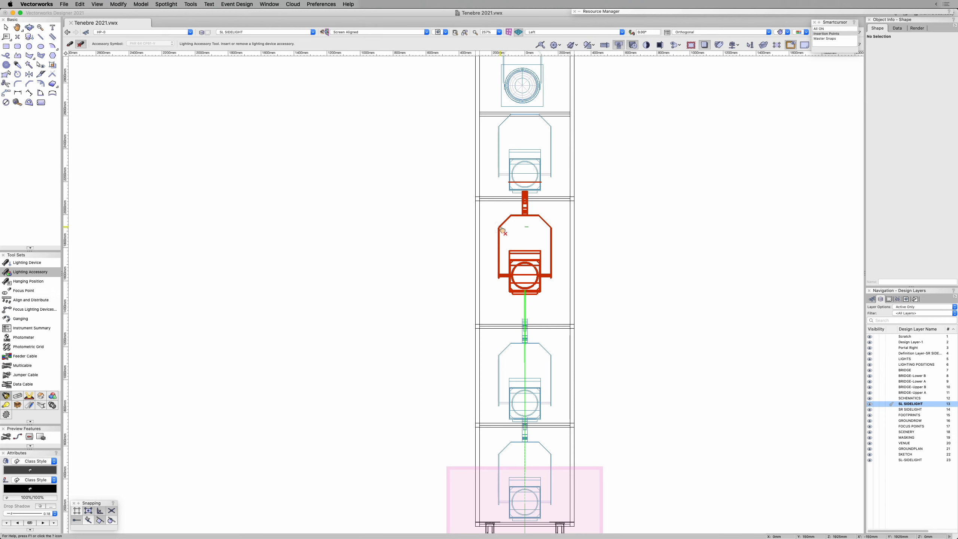
click(504, 352)
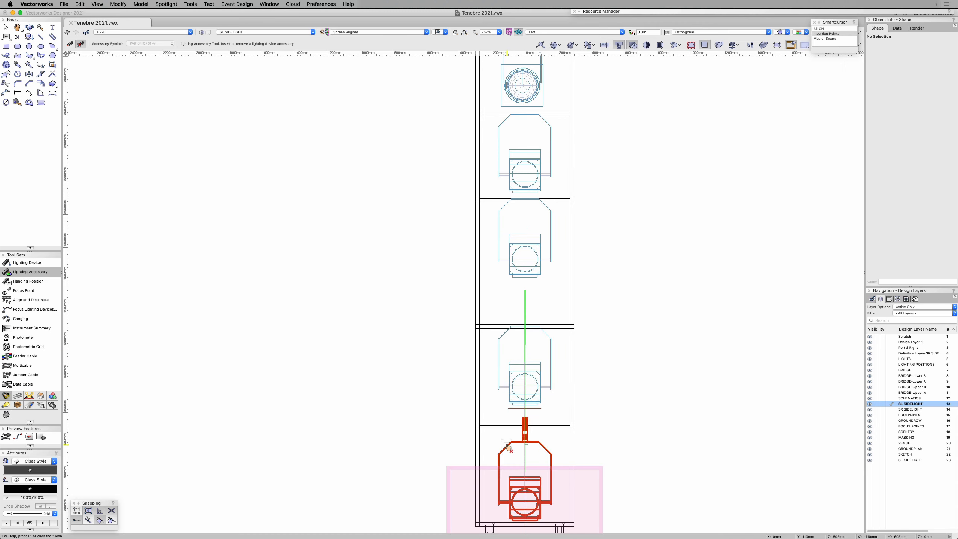
click(507, 445)
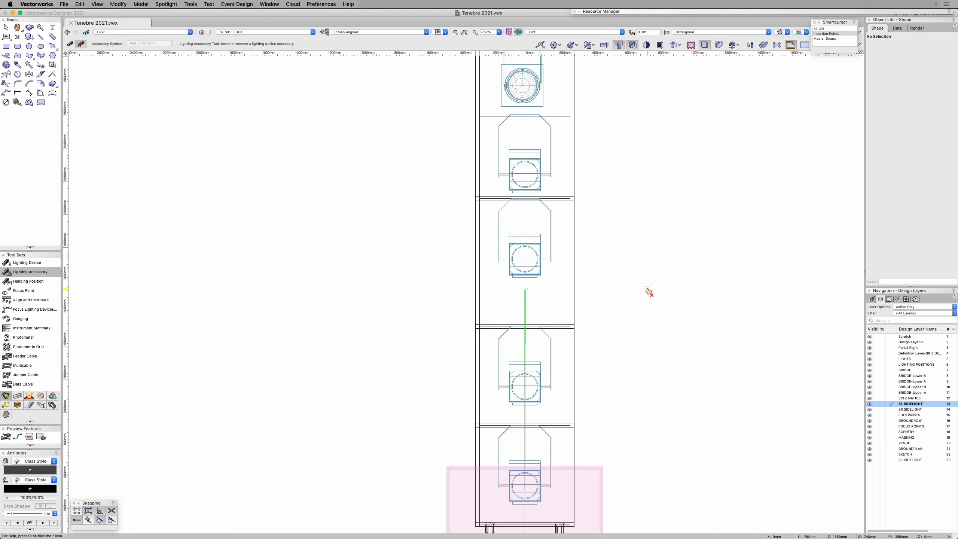
key(x)
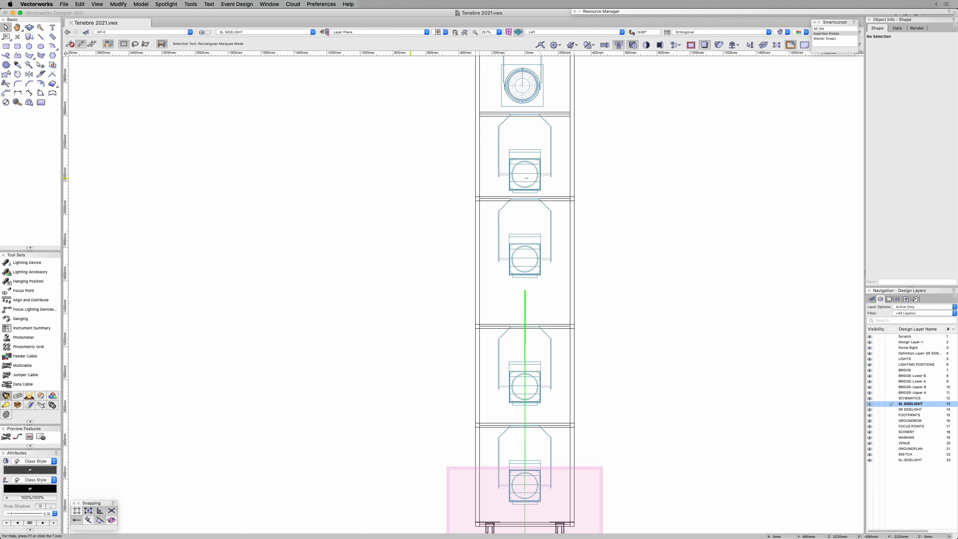
Step: Locate the symbol of the four Niethammer lighting devices in the Resource Manager and open its 3D component for editing
click(499, 177)
shift+click(499, 239)
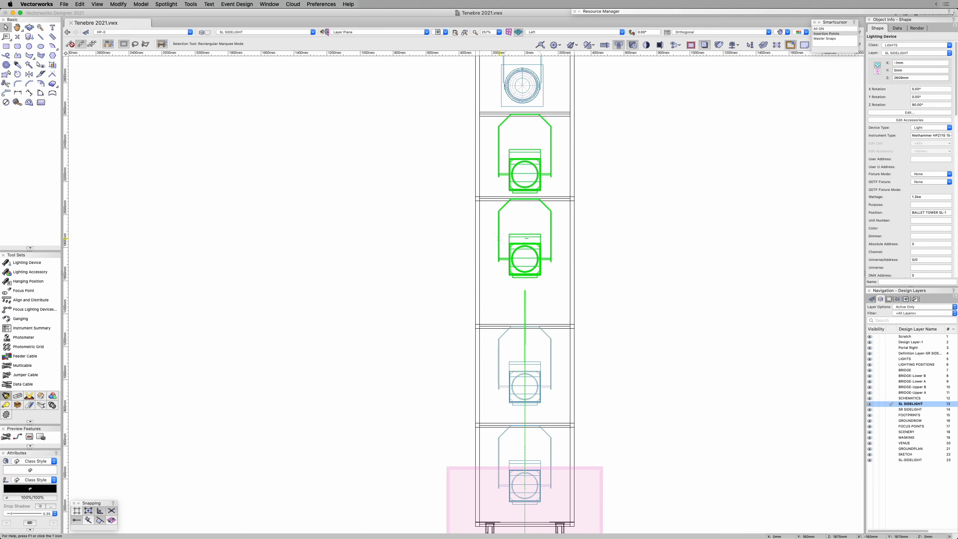
shift+click(499, 362)
shift+click(499, 449)
right_click(552, 155)
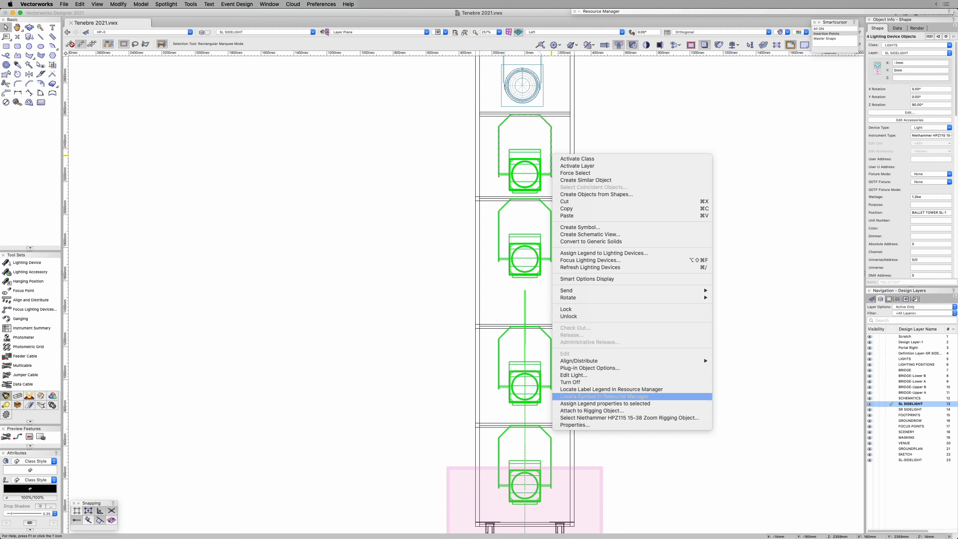
click(579, 398)
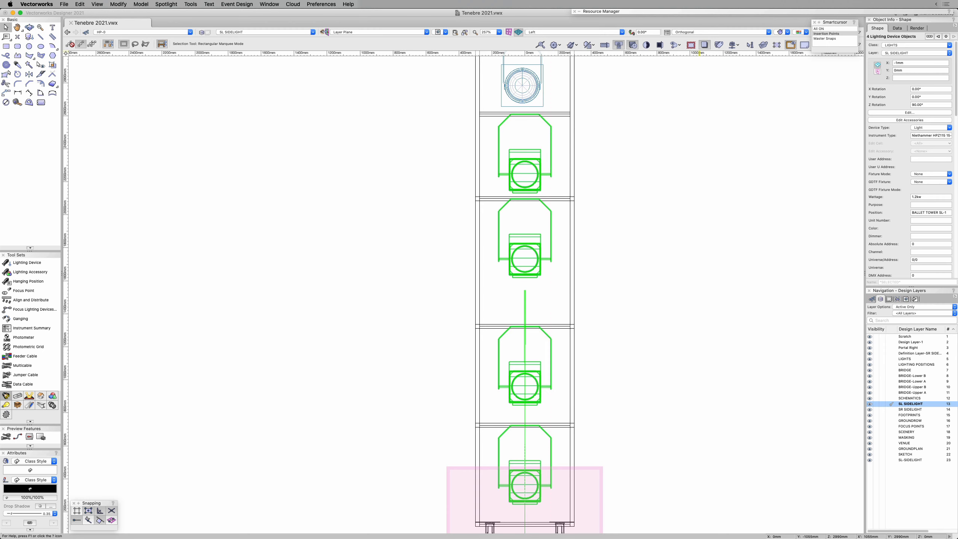
right_click(719, 44)
click(755, 102)
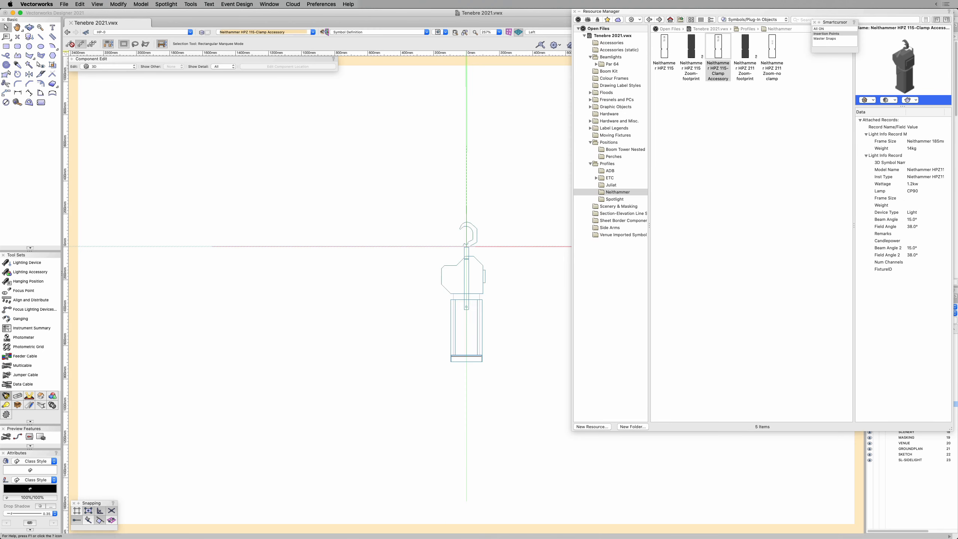
Step: Inspect the Light Info Record attached to the clamp symbol inside the Niethammer symbol, and clear the selection
scroll(441, 244, up, 5)
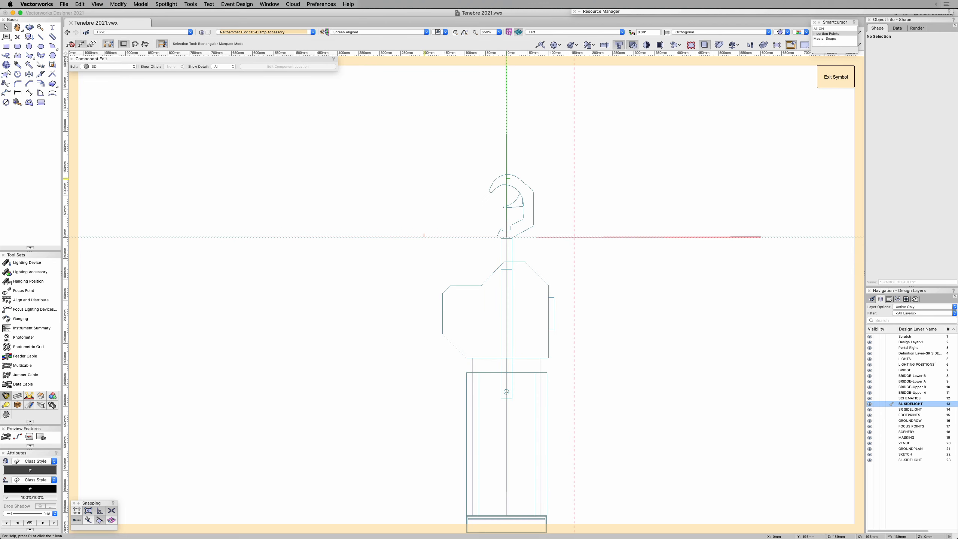
click(523, 183)
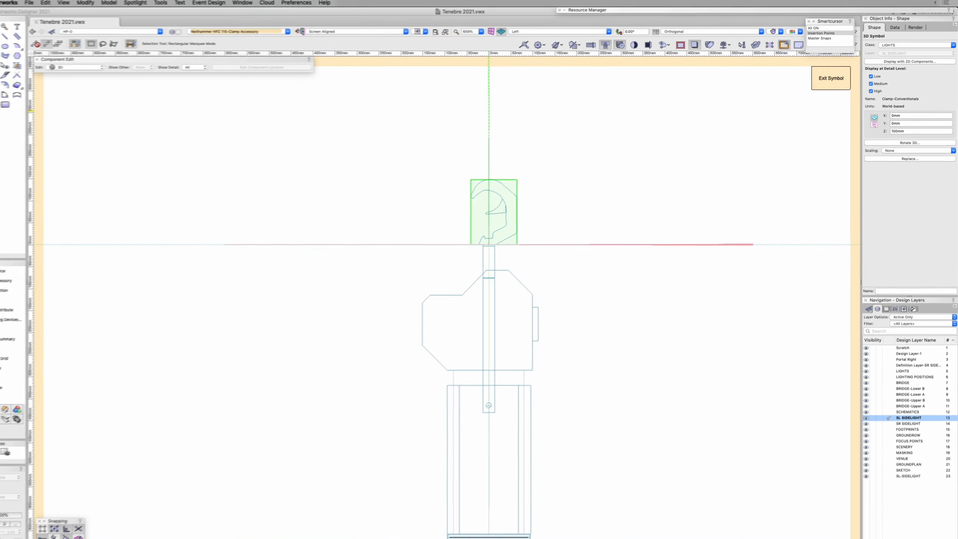
click(897, 28)
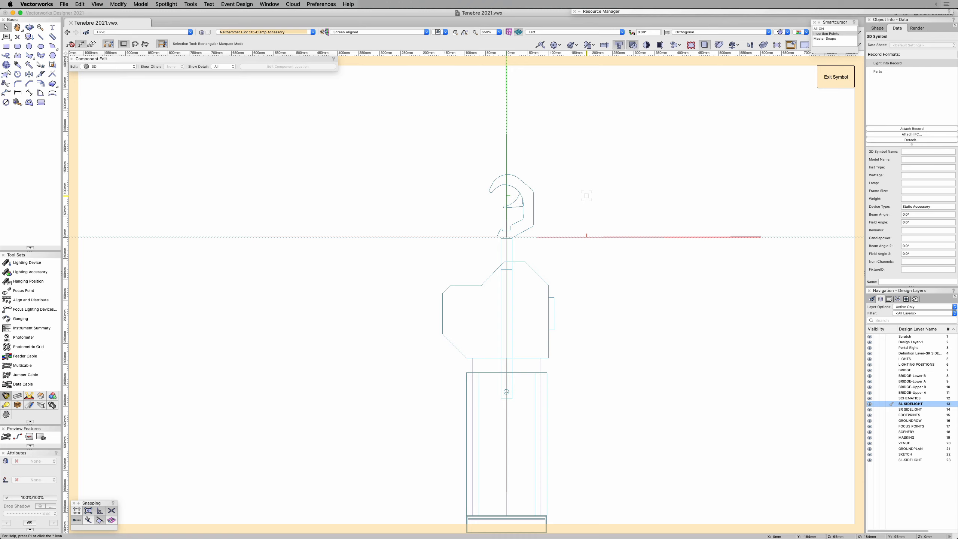
click(586, 196)
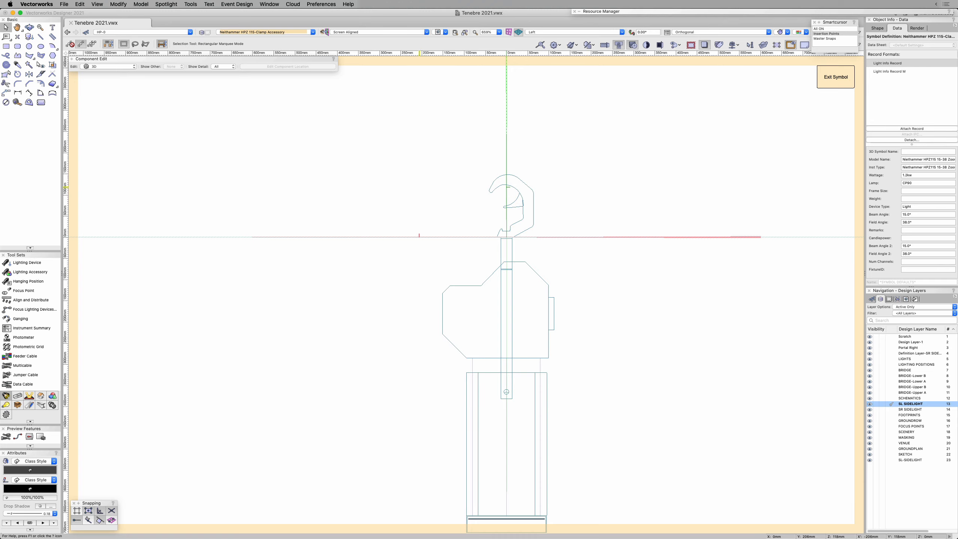
Step: Move all the Niethammer symbol's geometry by a Y offset of -13 mm and exit the symbol
scroll(413, 183, down, 2)
mouse_move(397, 150)
mouse_down()
mouse_move(425, 265)
mouse_move(561, 495)
mouse_up()
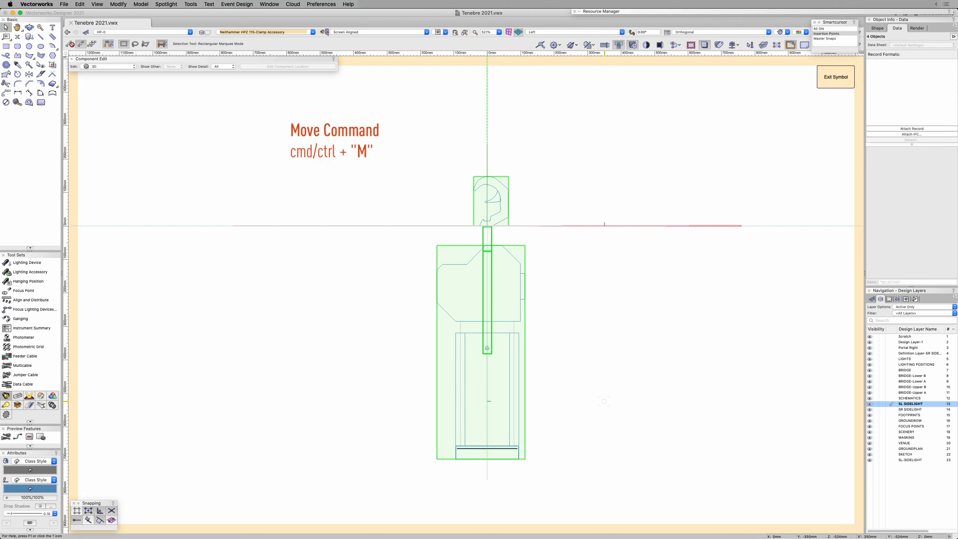
key(super+m)
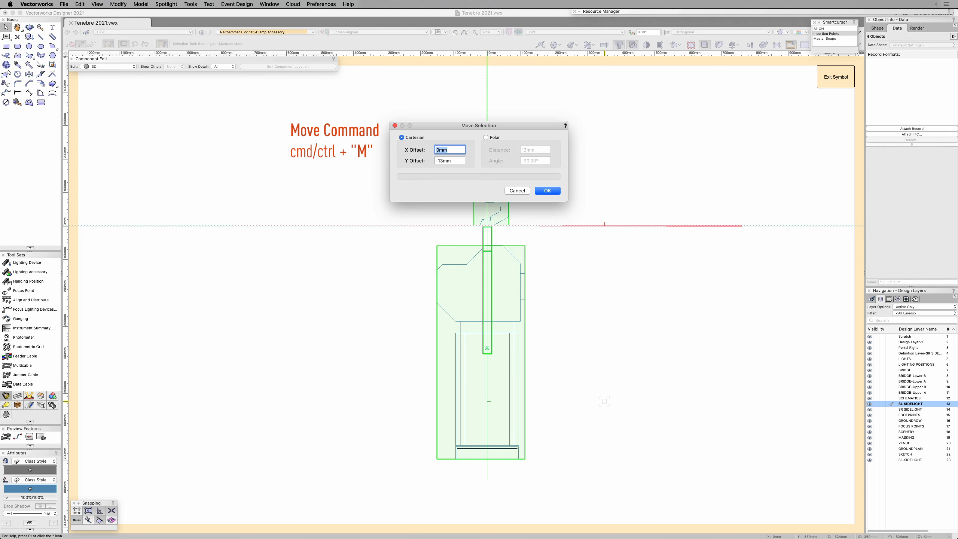
key(Return)
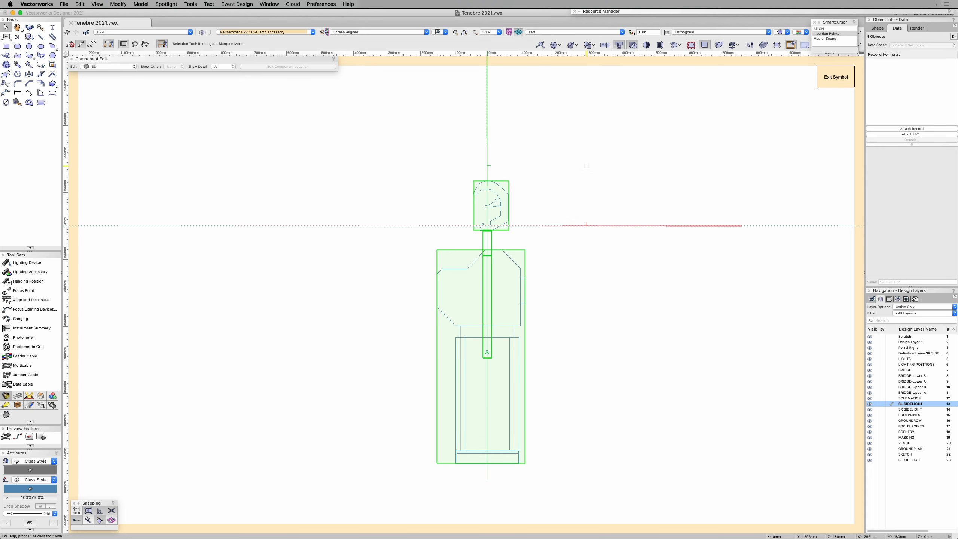
click(546, 148)
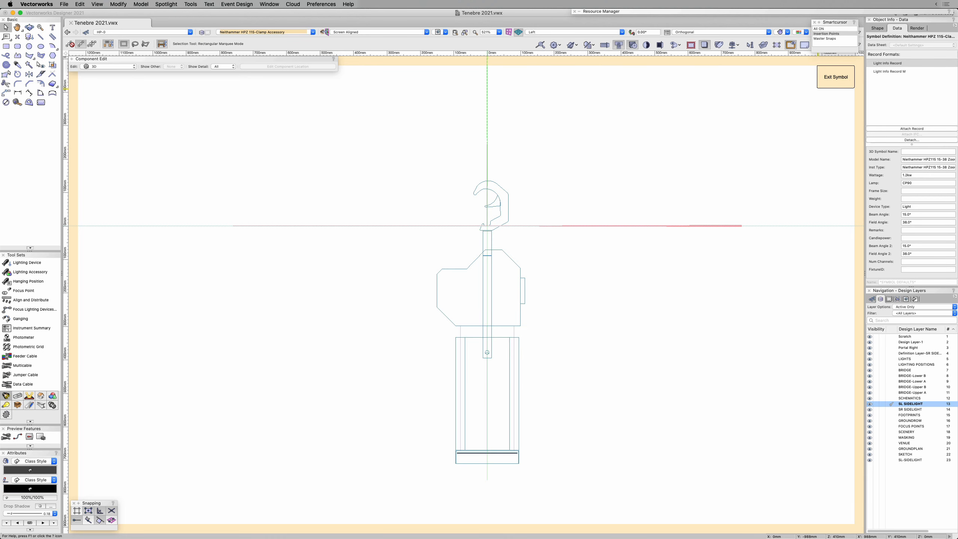
click(836, 77)
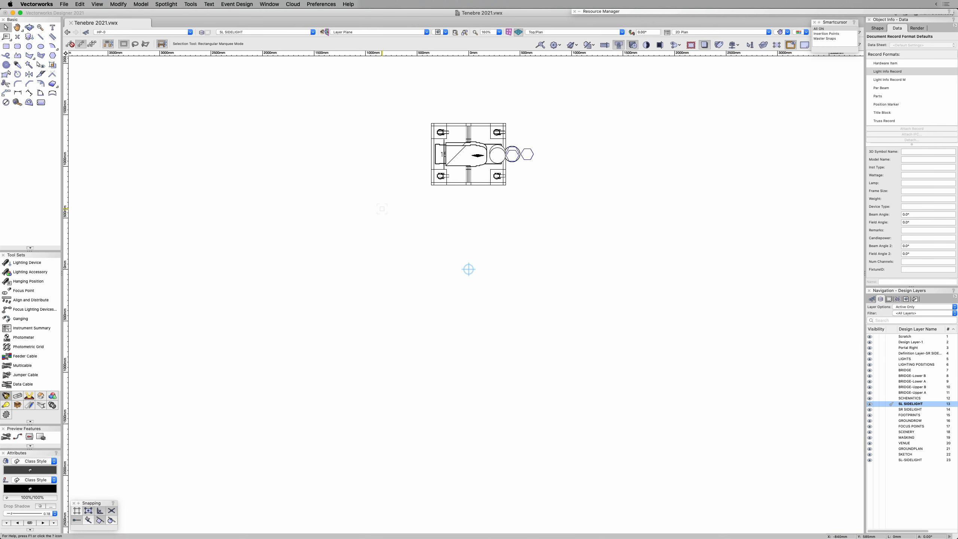
Step: Create a schematic view of the BALLET TOWER SL-1 hanging position on layer SL SIDELIGHT using the Top view
click(482, 184)
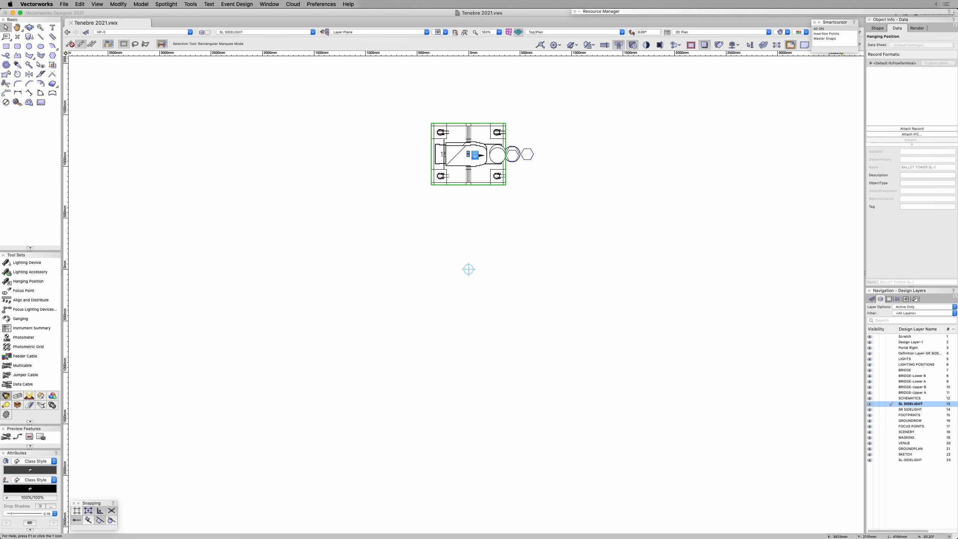
click(878, 28)
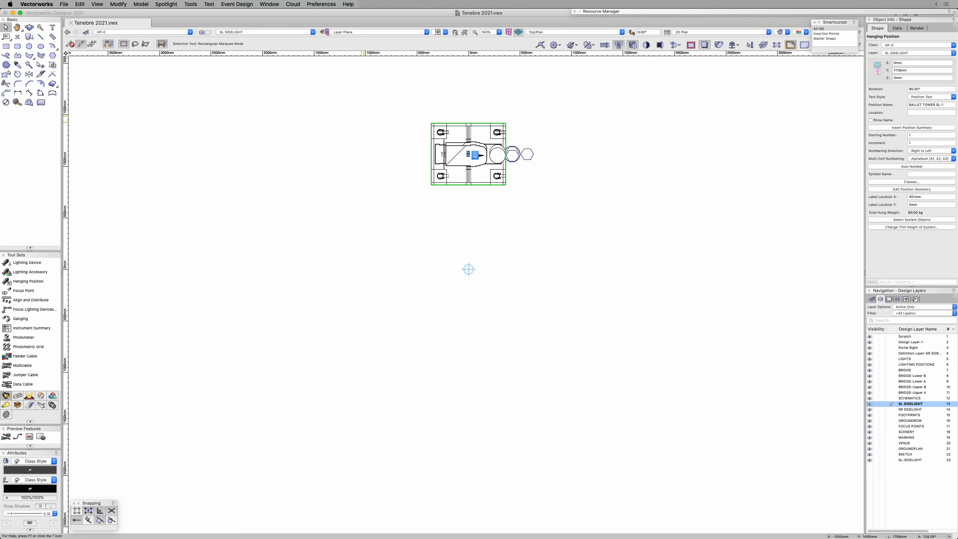
click(166, 4)
mouse_move(177, 85)
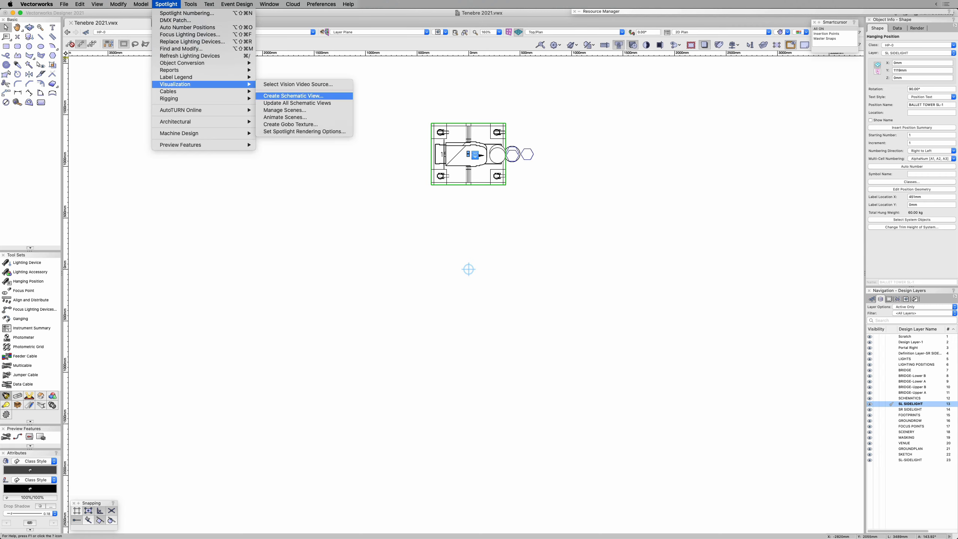
click(293, 96)
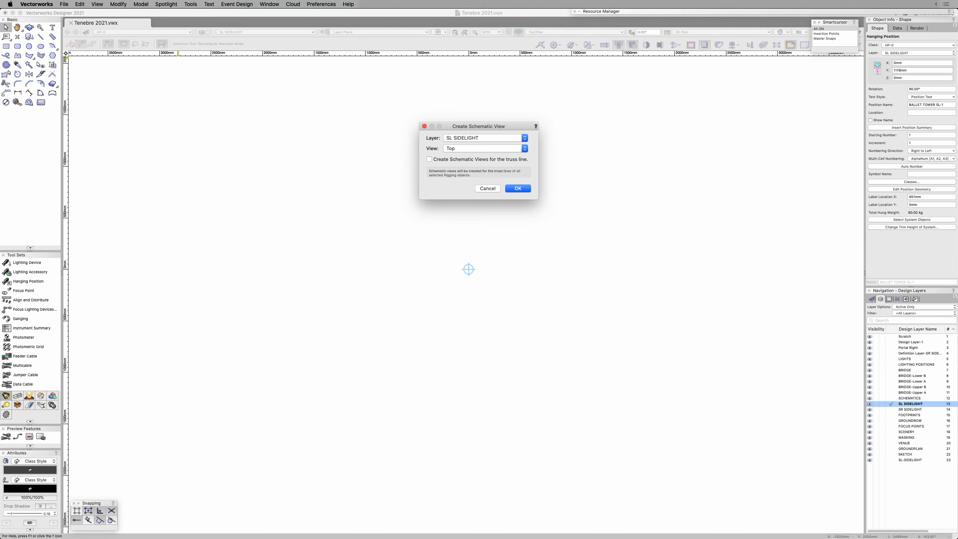
mouse_move(479, 127)
mouse_down()
mouse_move(574, 150)
mouse_move(613, 124)
mouse_up()
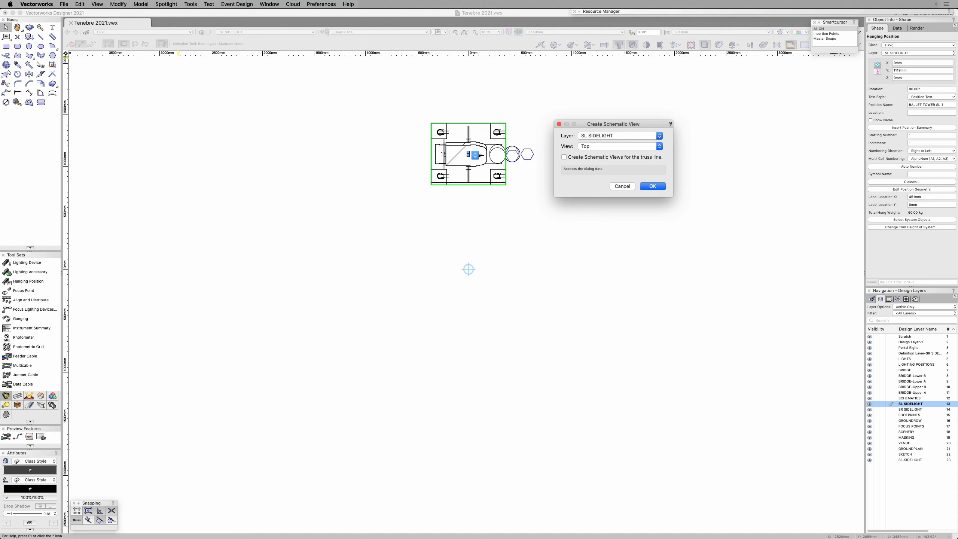
key(Return)
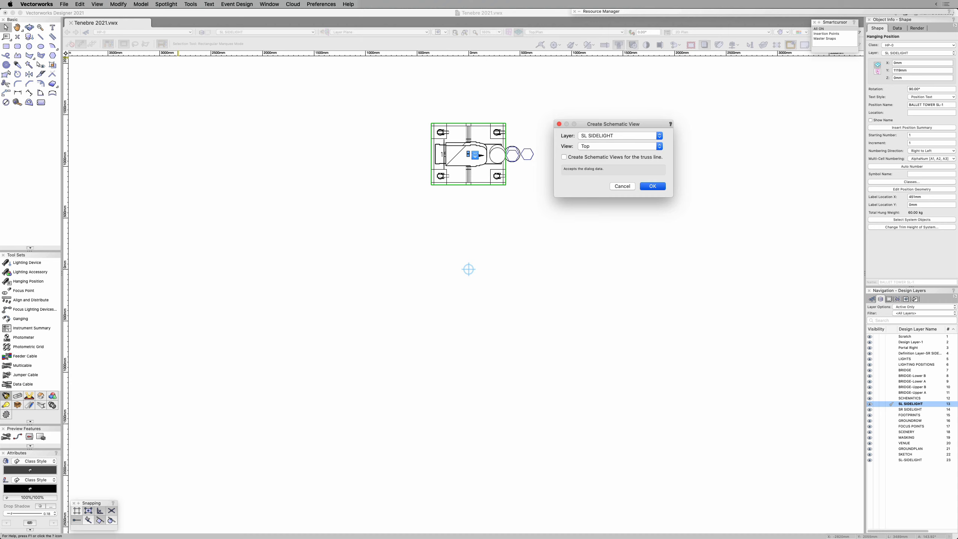
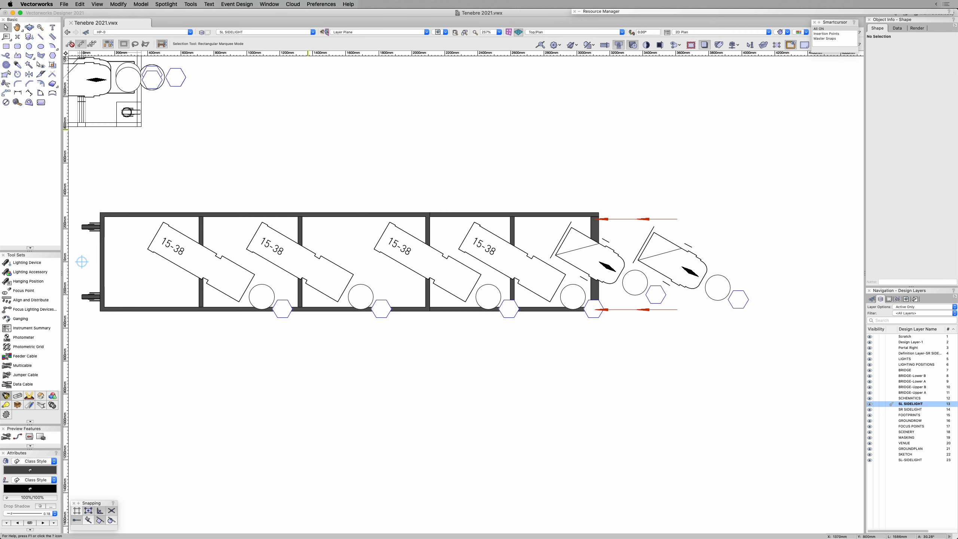
Step: Open the document's Spotlight Preferences
click(64, 4)
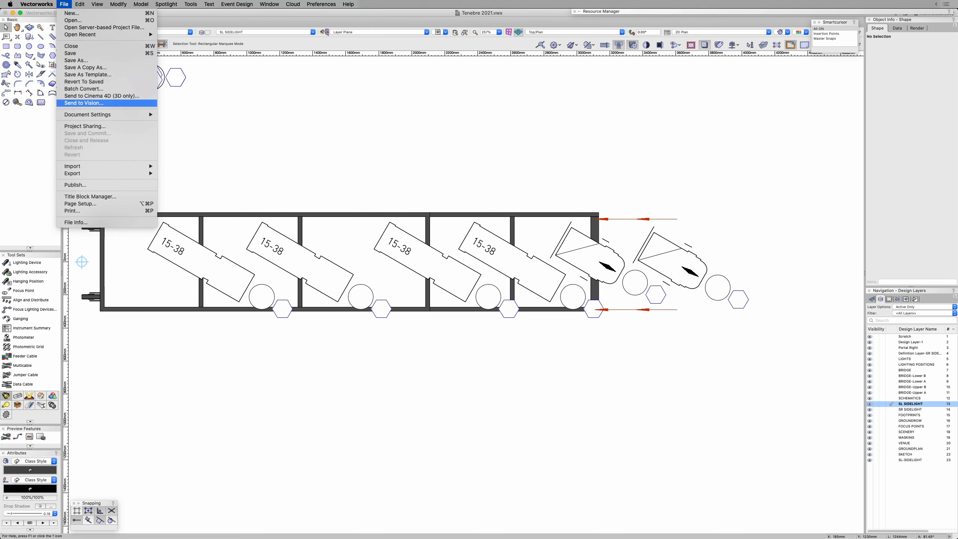
mouse_move(113, 114)
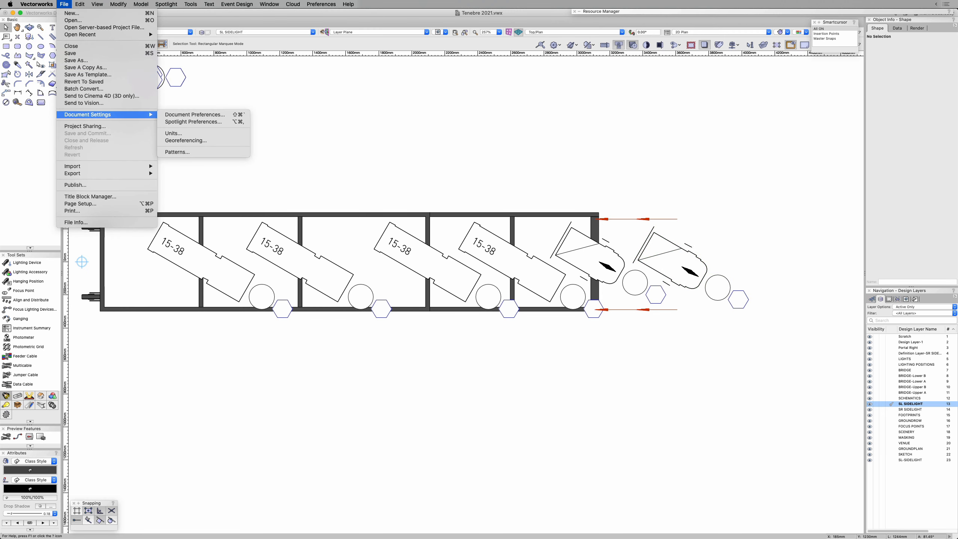
click(193, 121)
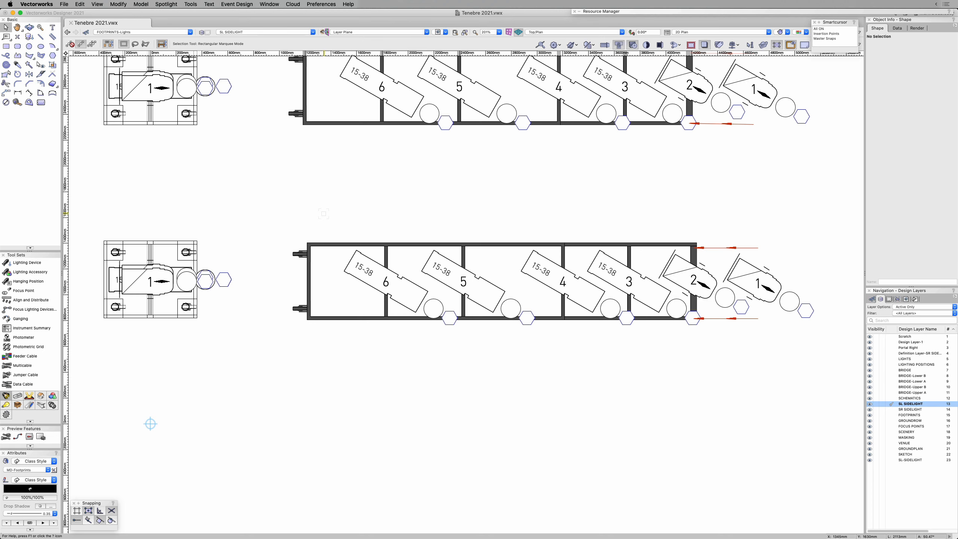
Step: Duplicate the lower schematic tower's hanging position with its lighting devices 6 and 2 into the empty space directly below it
click(325, 243)
shift+click(364, 268)
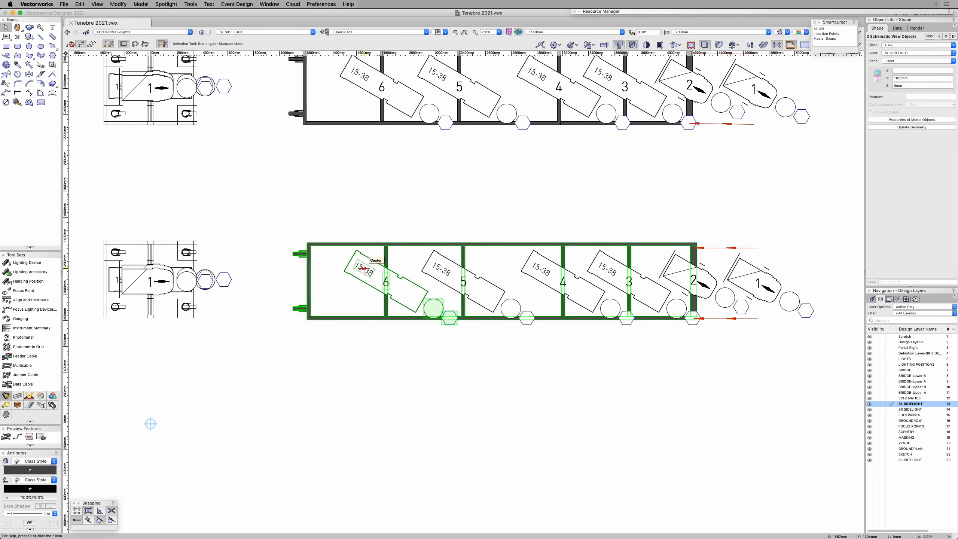
shift+click(667, 269)
drag(312, 309, 307, 468)
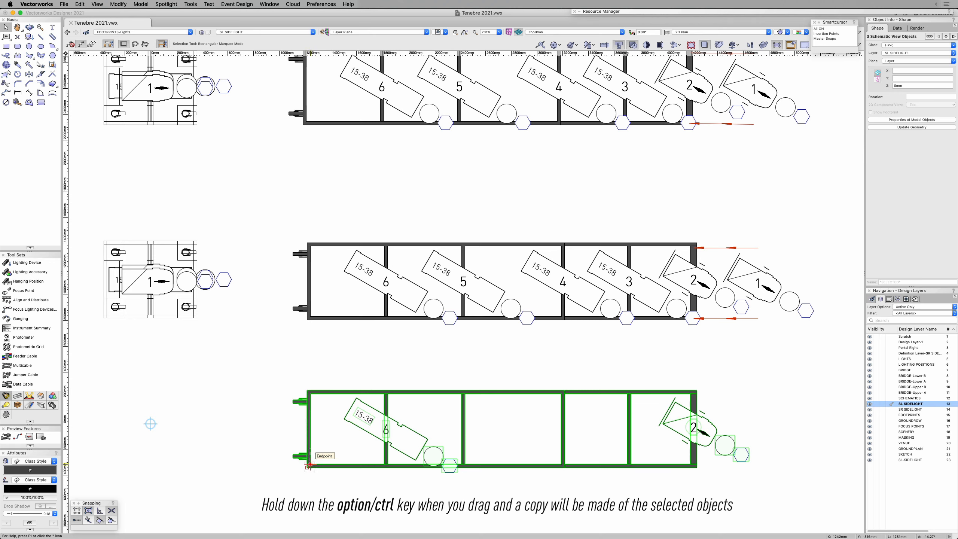
click(252, 426)
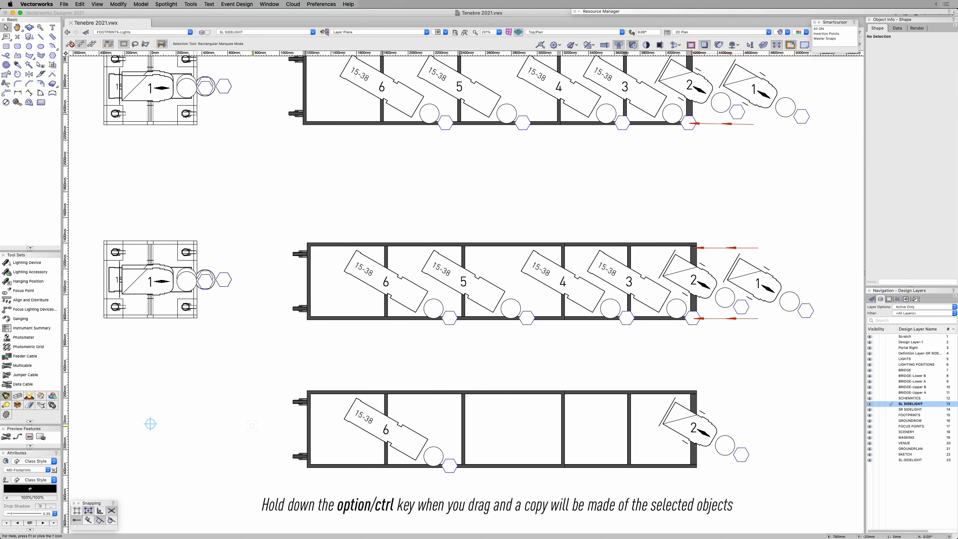
Step: Set the rotation of the copied schematic lighting devices 6 and 2 to 90° and ungroup them
click(381, 426)
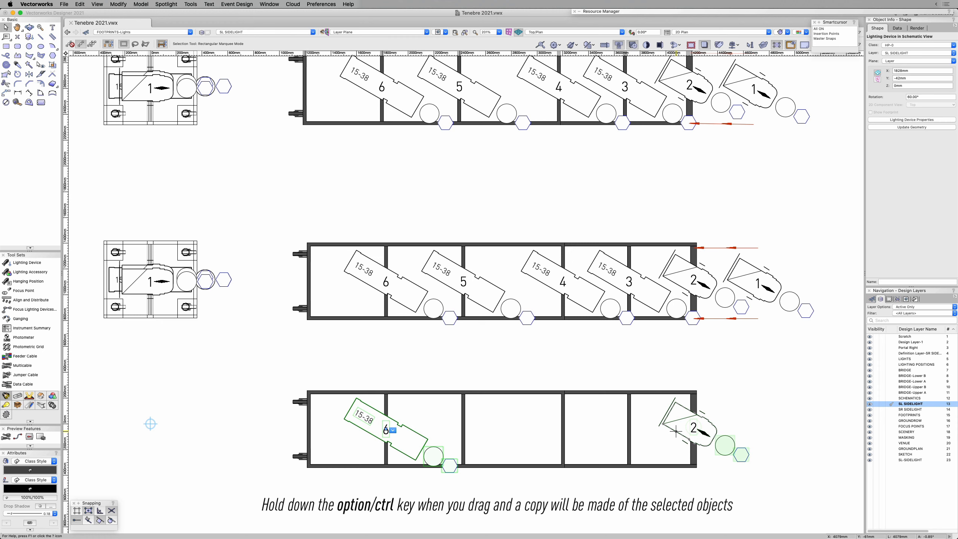
shift+click(709, 421)
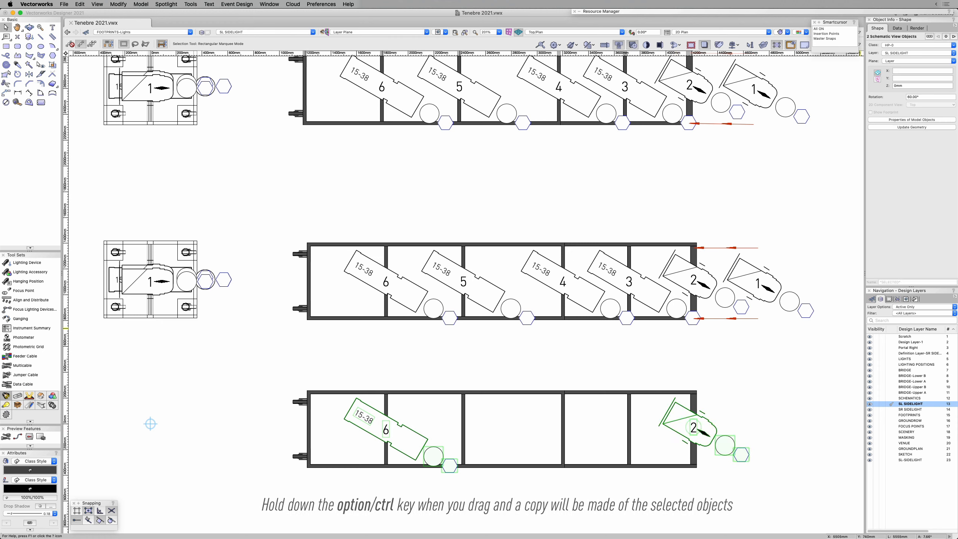
drag(922, 97, 905, 97)
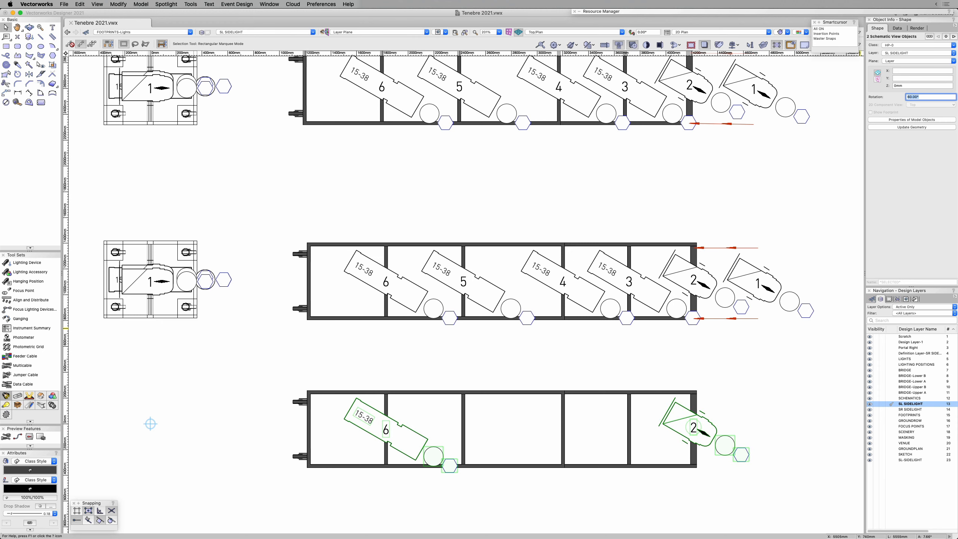
text(90)
key(Return)
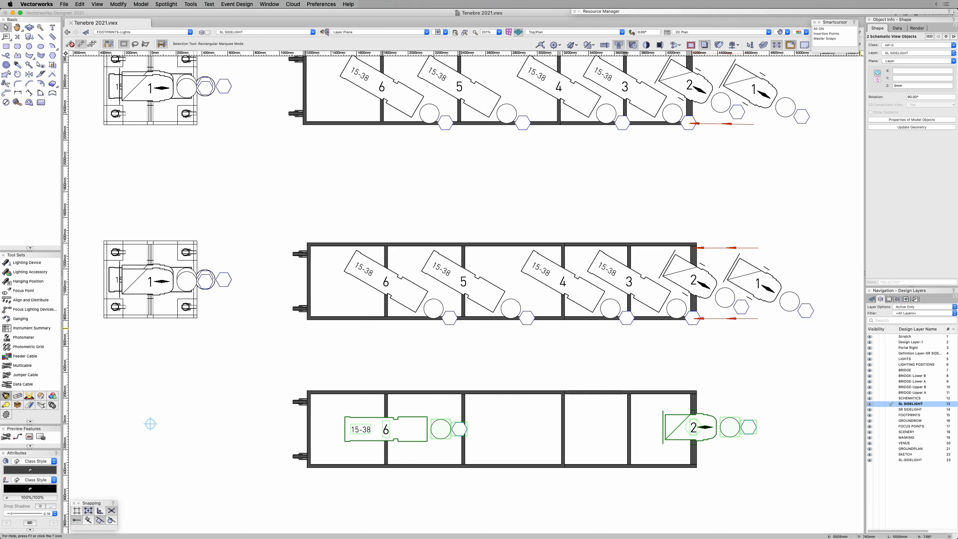
click(118, 4)
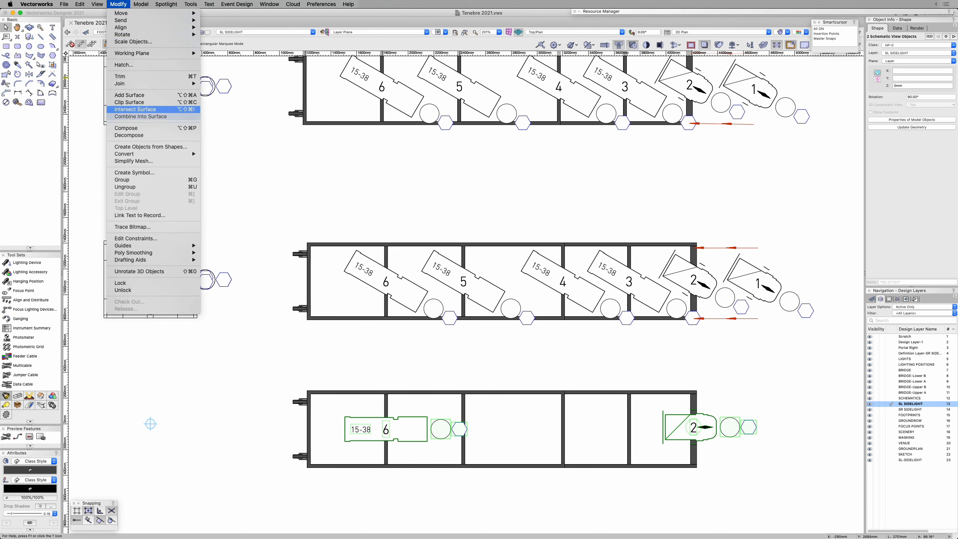
click(130, 187)
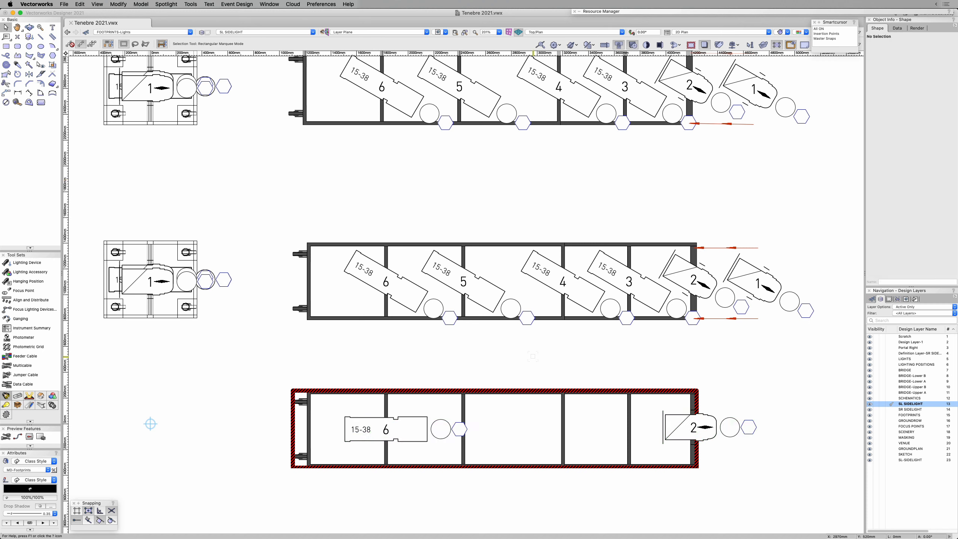
Step: Set the copied schematic hanging position's 2D component view to Front and ungroup it
click(656, 392)
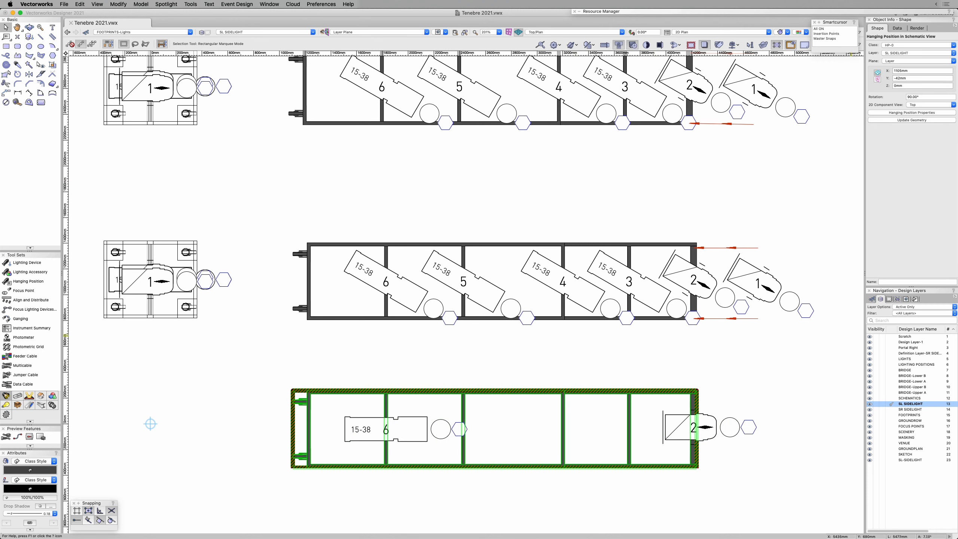
click(947, 104)
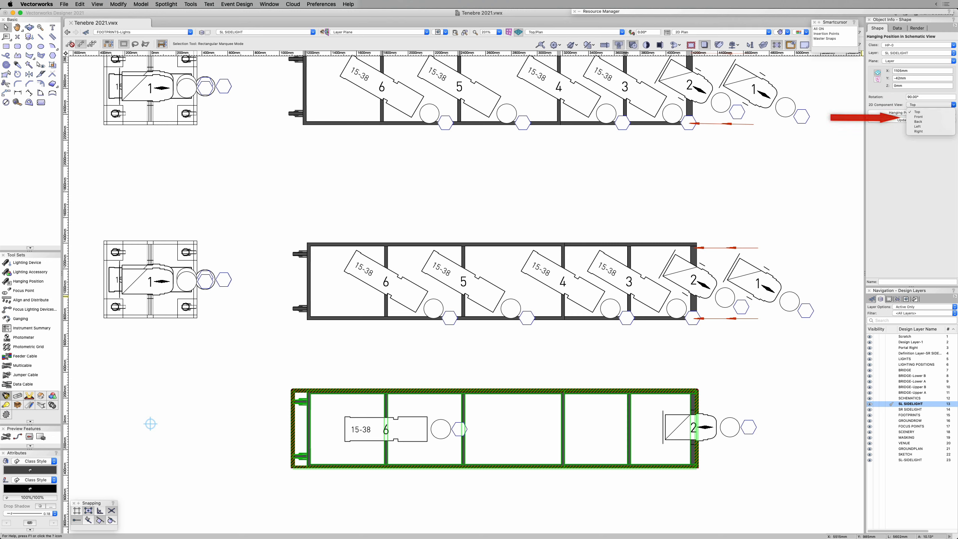
click(919, 117)
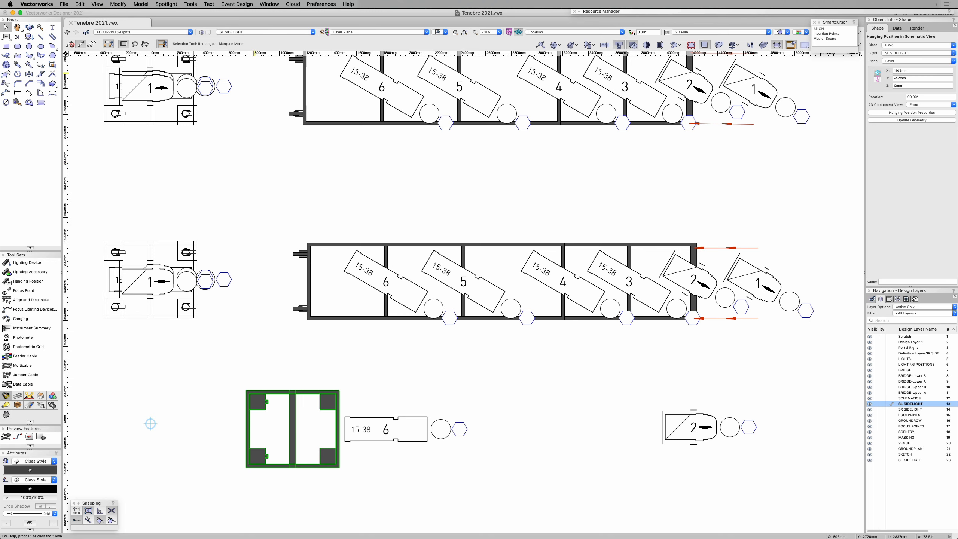
click(118, 4)
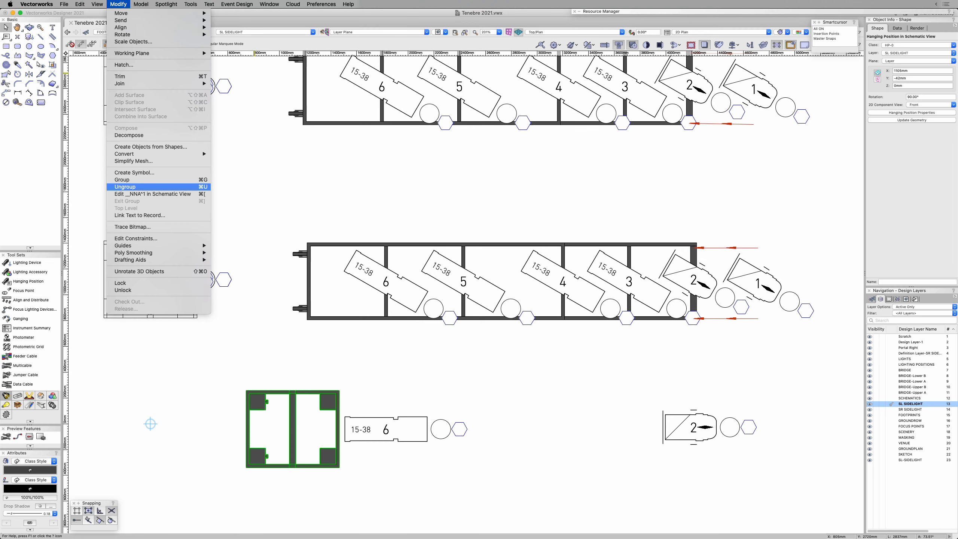
click(125, 187)
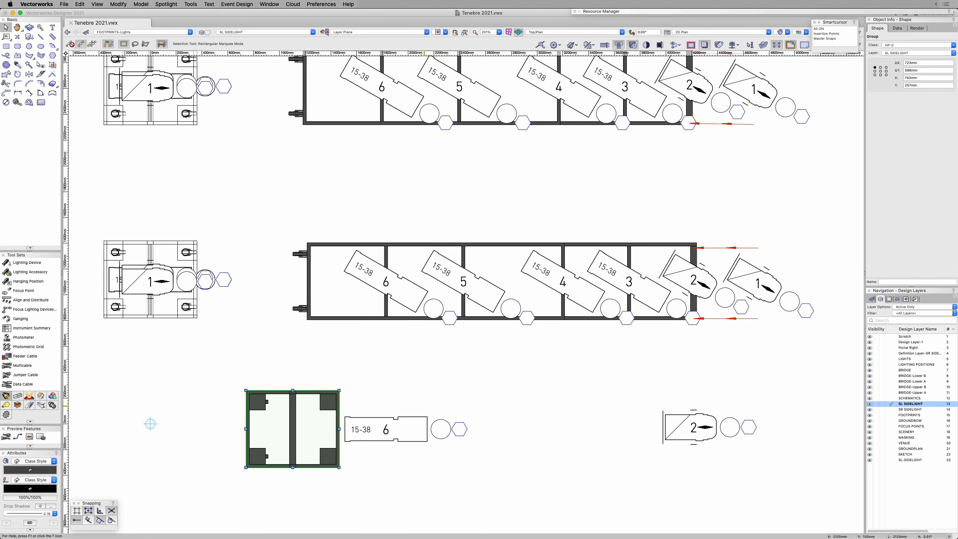
Step: Assign the ungrouped tower base and the body outlines of devices 6 and 2 to the FOOTPRINTS-Lights class
shift+click(680, 414)
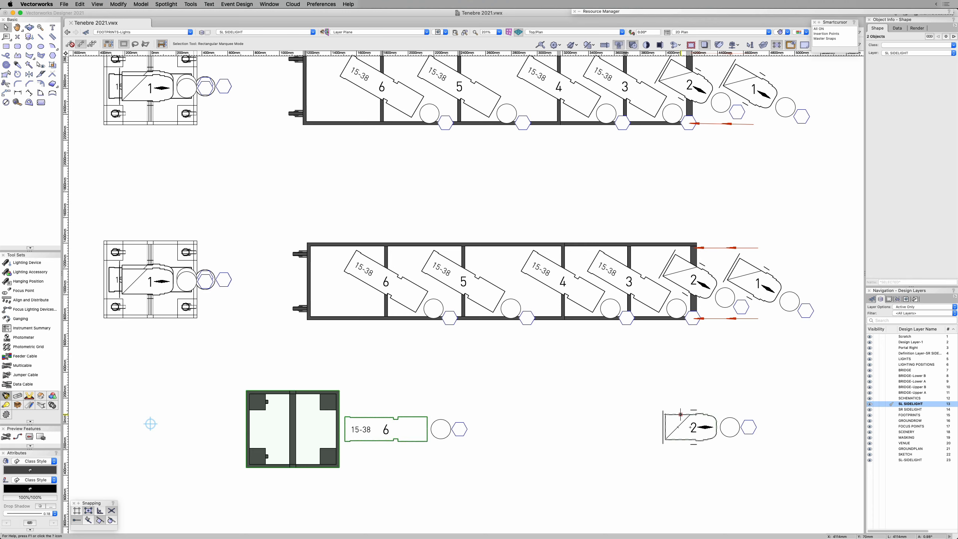
shift+click(663, 412)
click(916, 45)
text(foot)
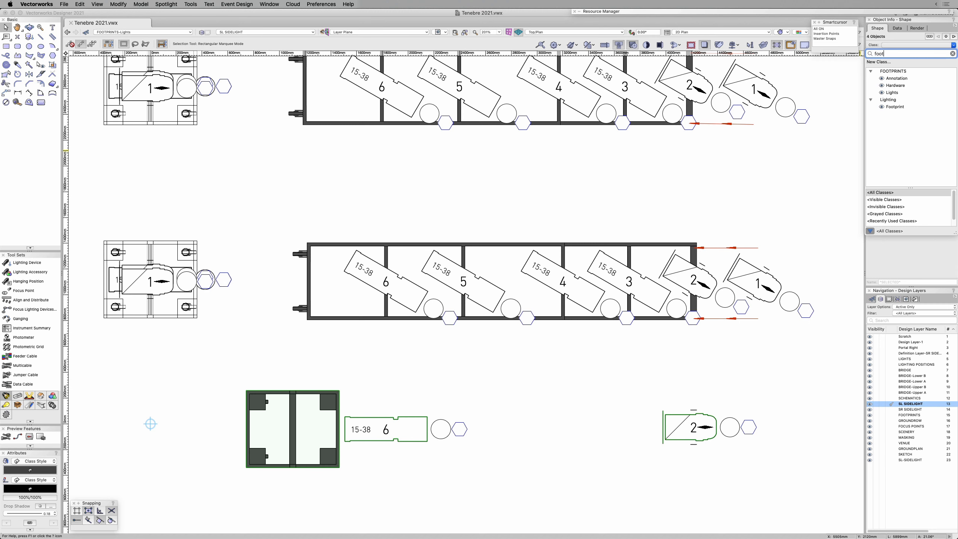
click(892, 92)
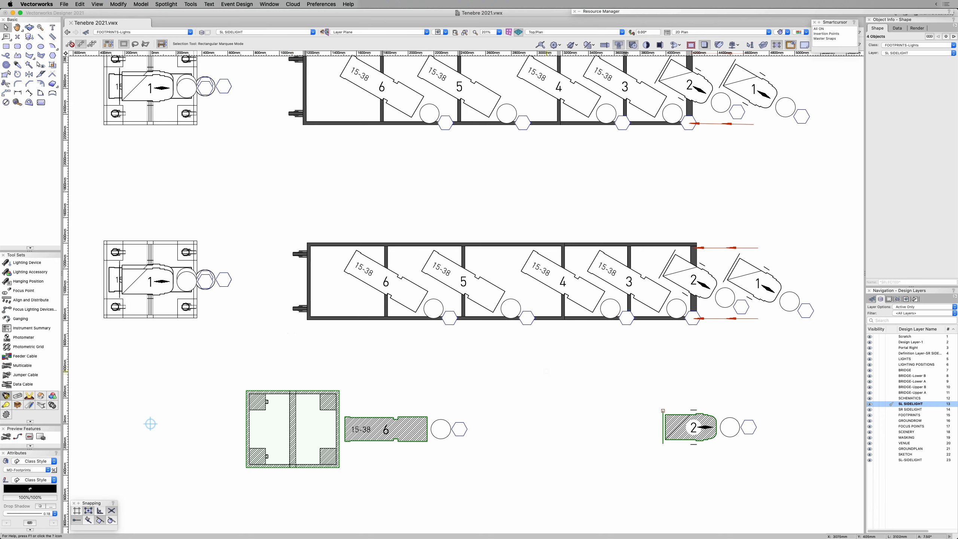
click(430, 373)
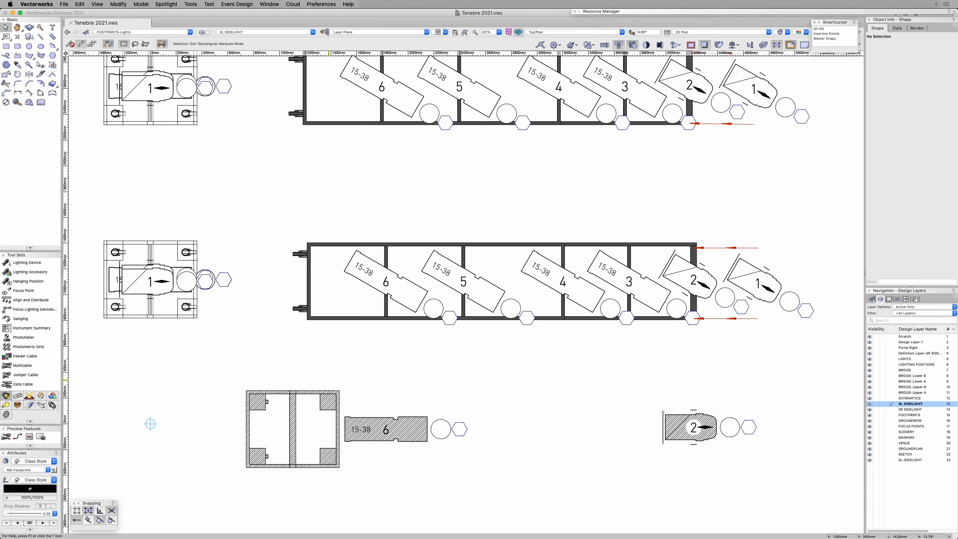
Step: Align the hatched tower base and the two hatched lighting device bodies with each other using Align Center
click(337, 395)
shift+click(370, 415)
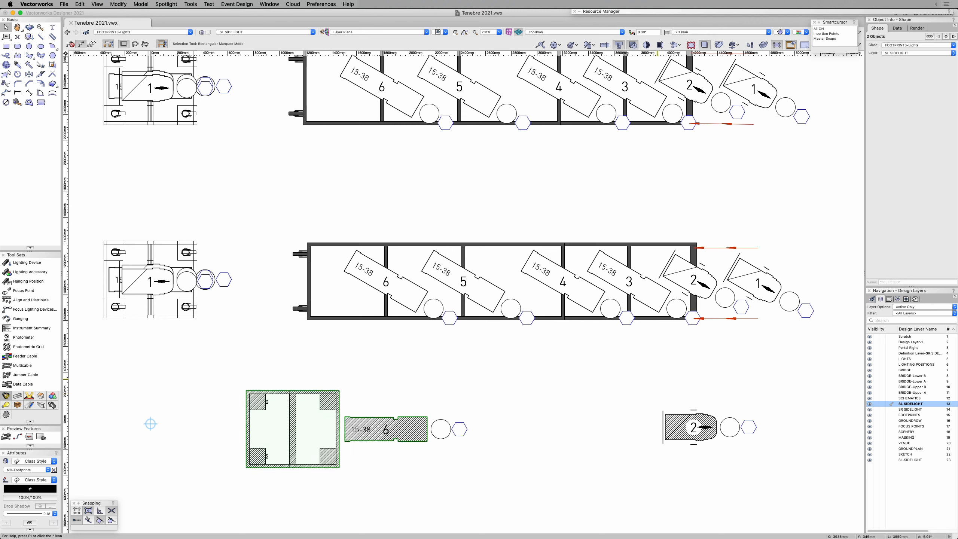
shift+click(681, 414)
right_click(292, 426)
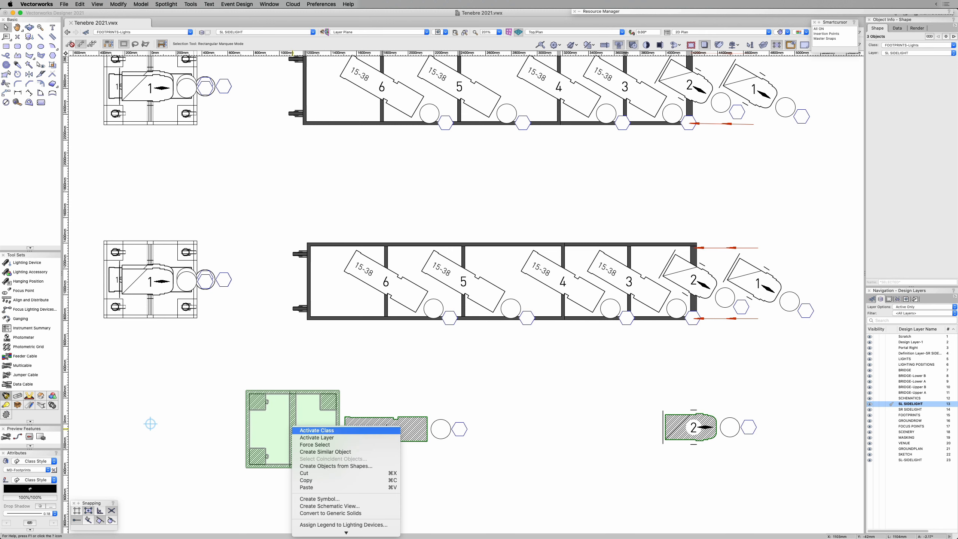
mouse_move(346, 532)
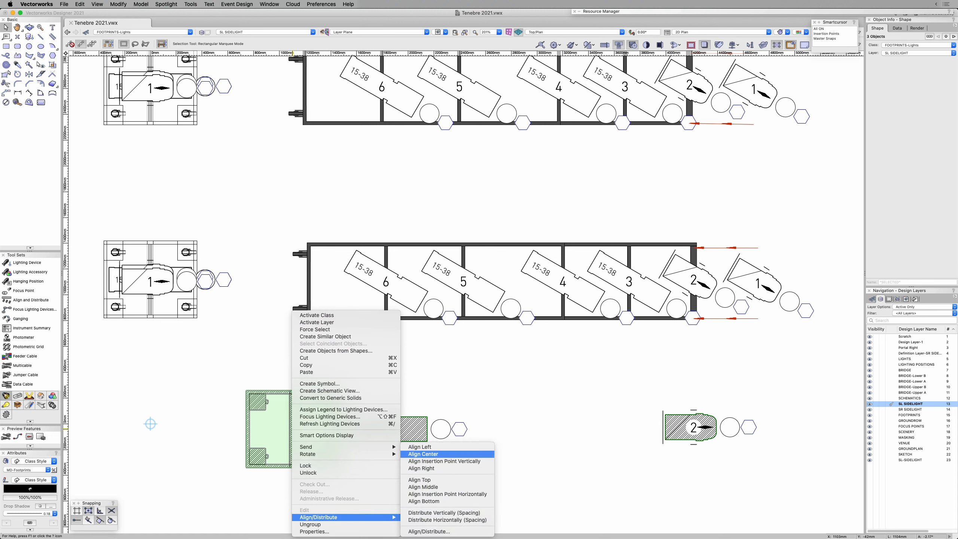
click(423, 454)
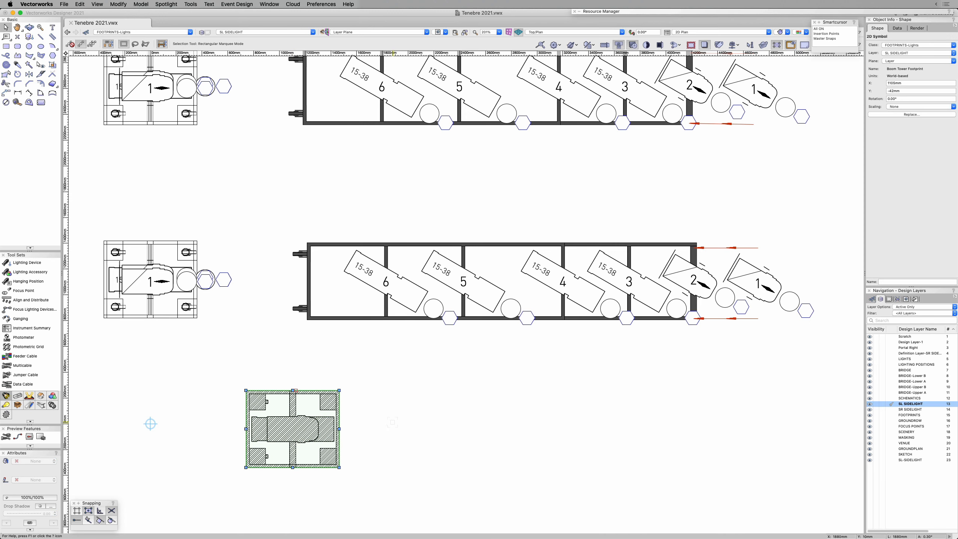
Step: Move the Boom Tower Footprint symbol onto the nearest boom tower in plan, matching their lower-left corners
key(space)
drag(382, 447, 607, 389)
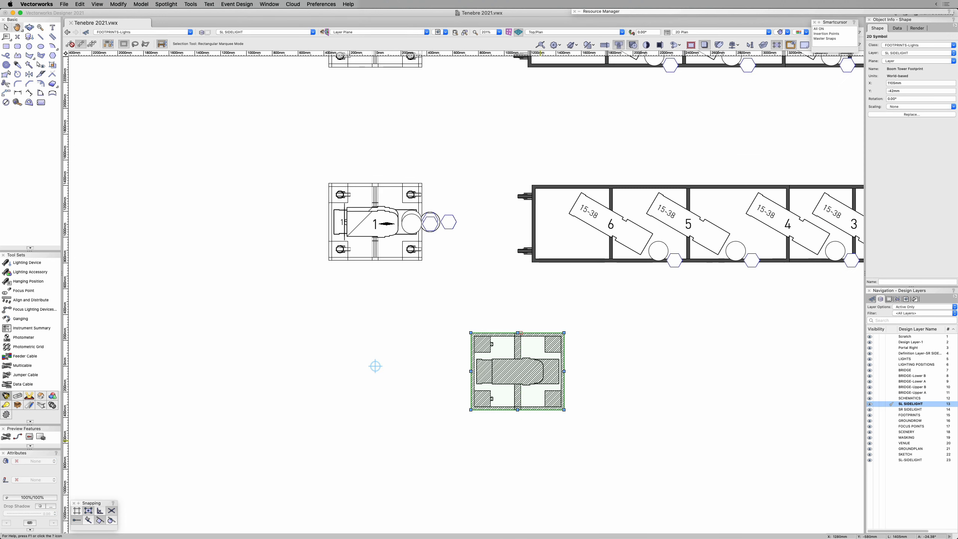
drag(471, 410, 329, 260)
Step: Duplicate the Boom Tower Footprint onto the other towers at 1500 mm spacing using Move by Points from corner to corner
key(space)
mouse_move(418, 297)
mouse_down()
mouse_move(486, 432)
mouse_move(532, 492)
mouse_move(526, 507)
mouse_up()
key(m)
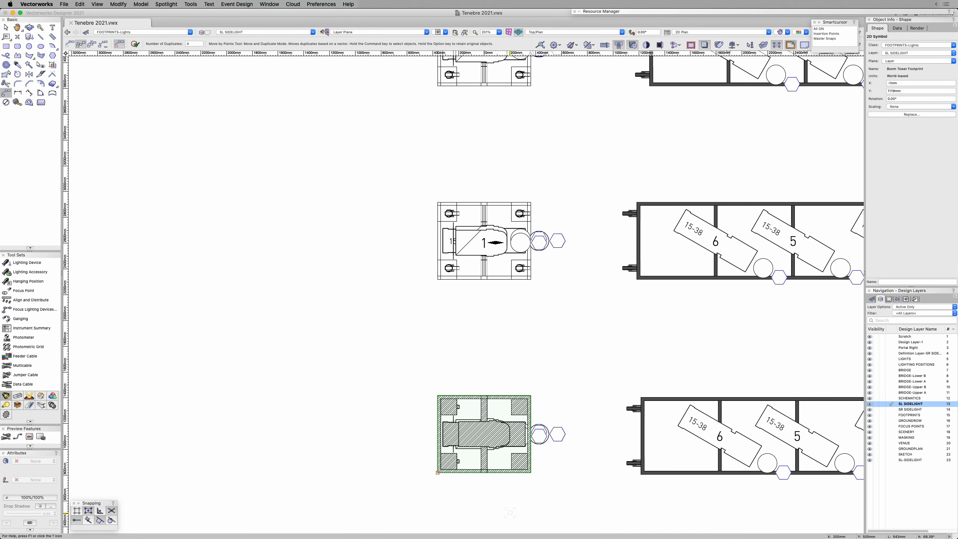
click(437, 473)
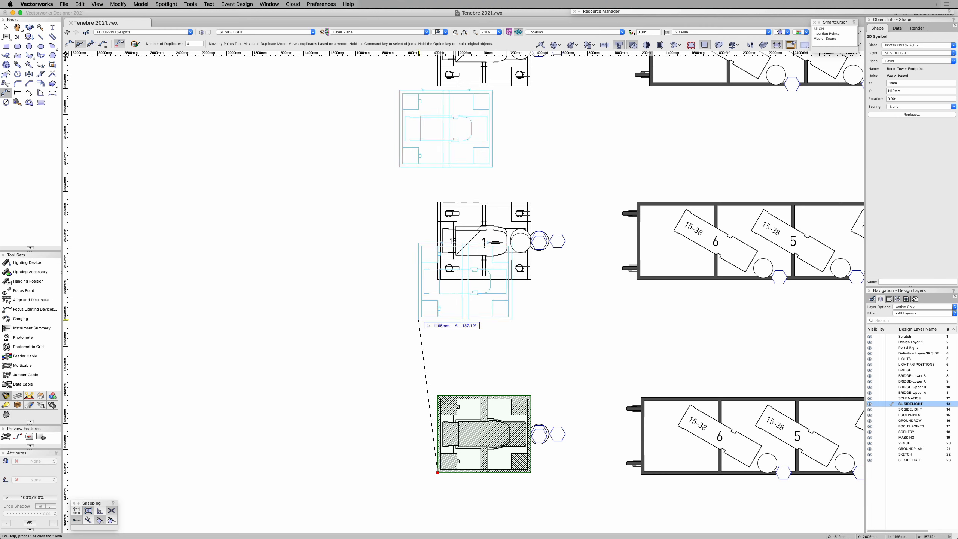
click(437, 279)
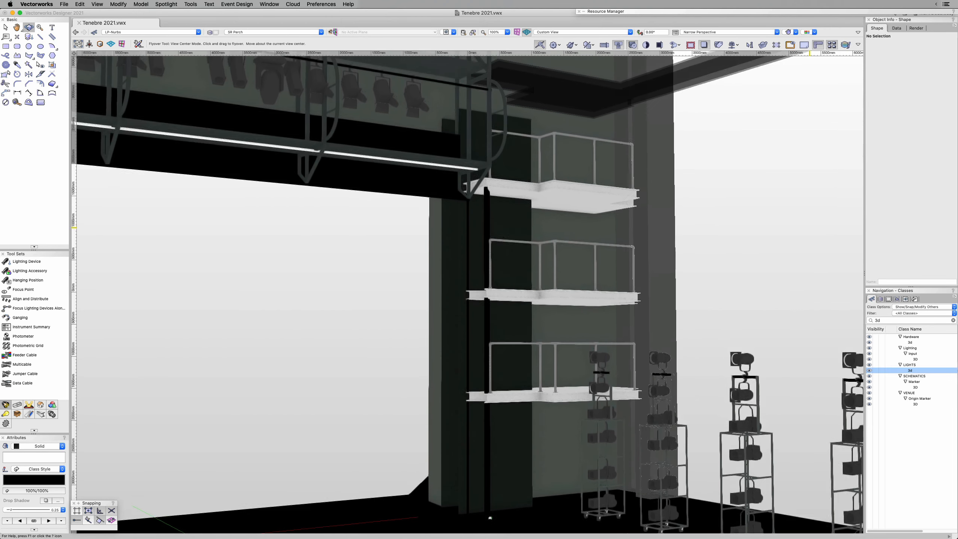
Step: Locate the upper proscenium platform in Top/Plan view and examine the Schematic Marker at its corner beside the proscenium opening
key(x)
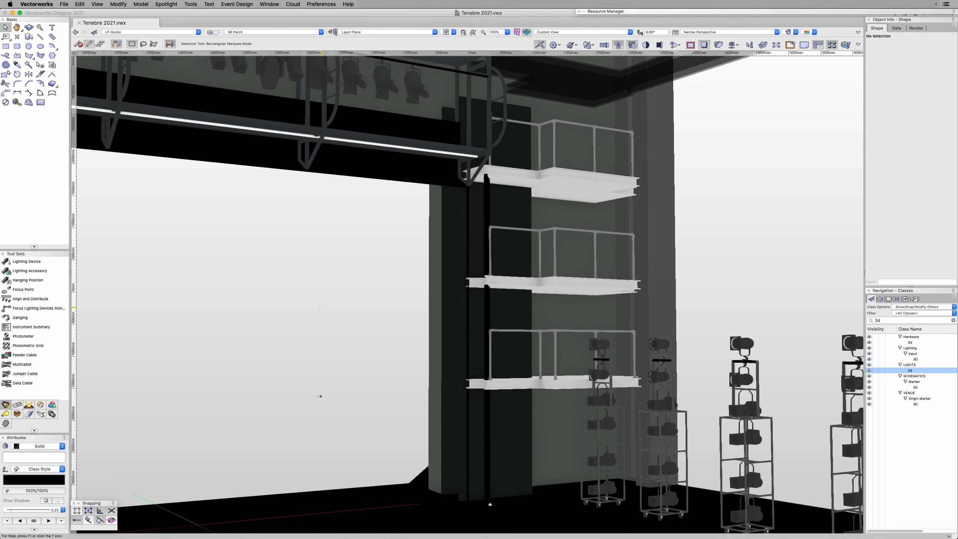
click(590, 183)
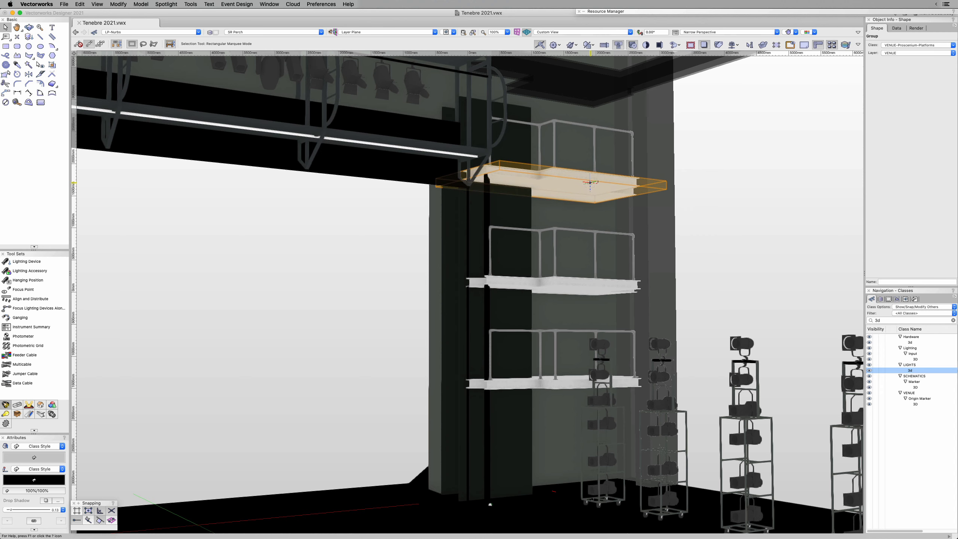
click(582, 32)
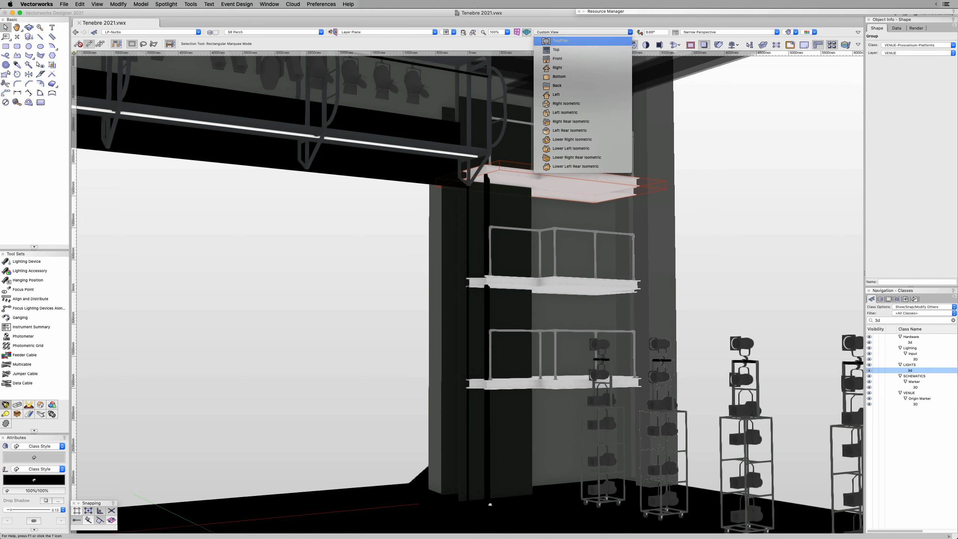
click(566, 41)
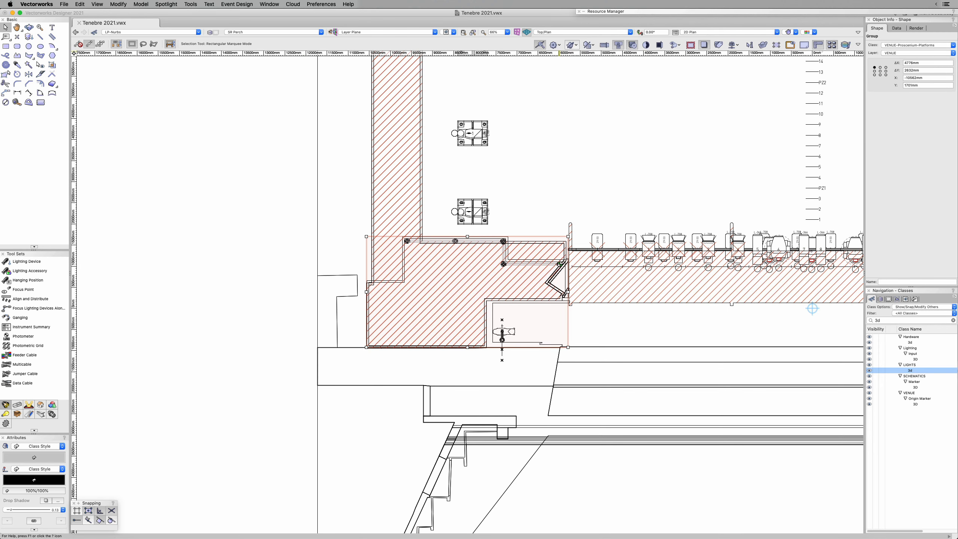
key(c)
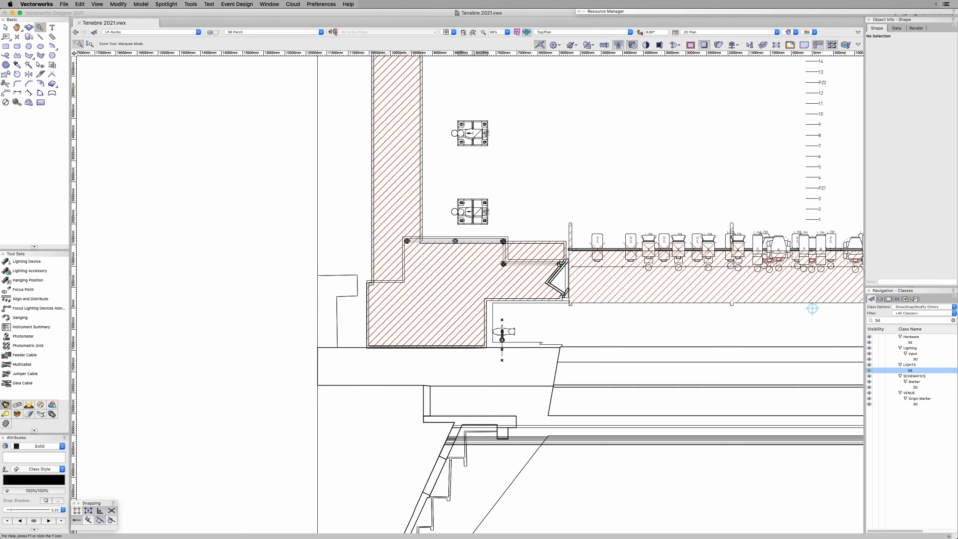
drag(522, 223, 595, 284)
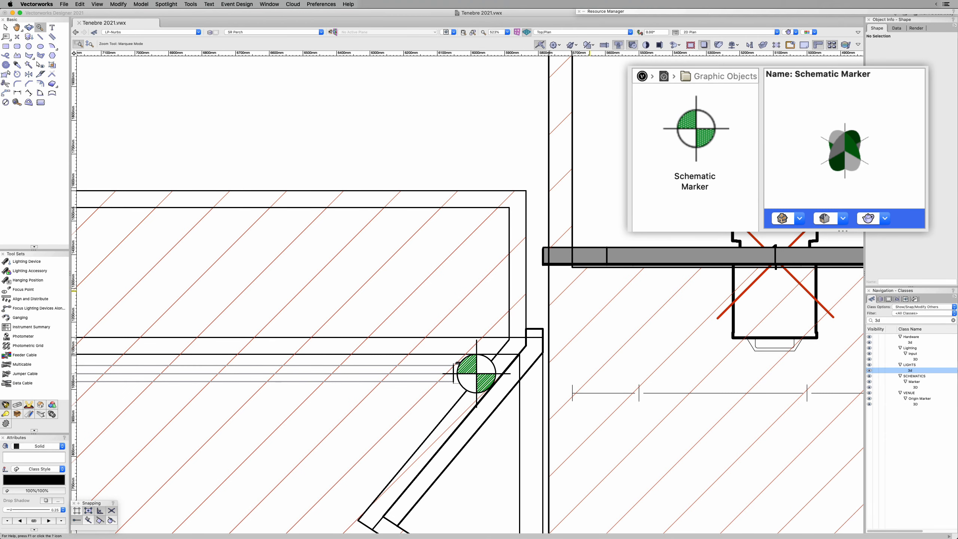
Step: Enclose the Schematic Marker, the perch rails and the adjacent angled proscenium hardware in a Clip Cube fitted to the selection
key(x)
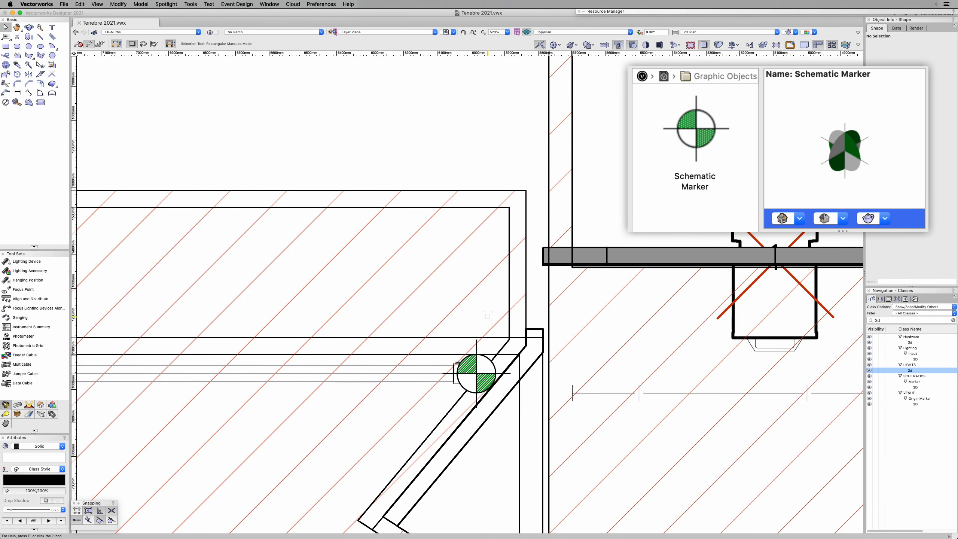
click(490, 360)
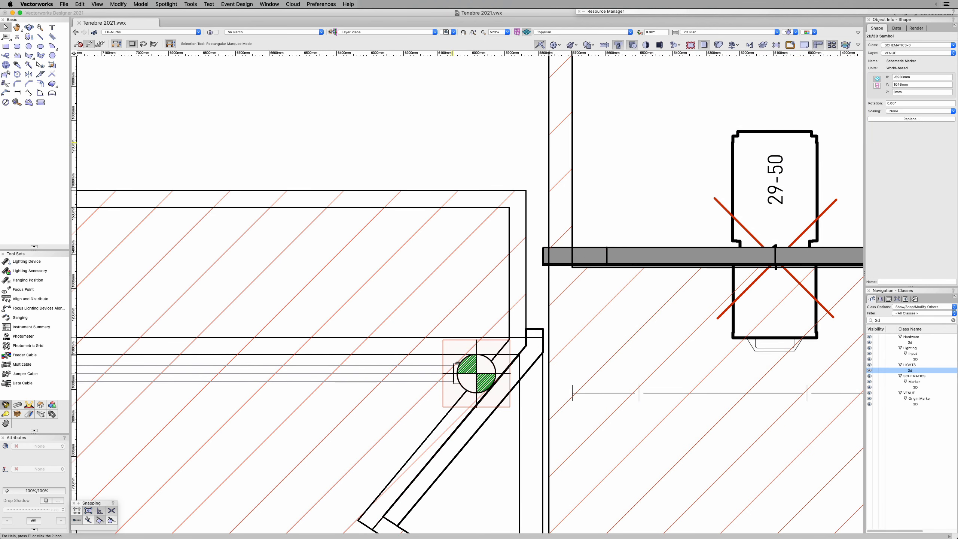
click(452, 143)
click(452, 295)
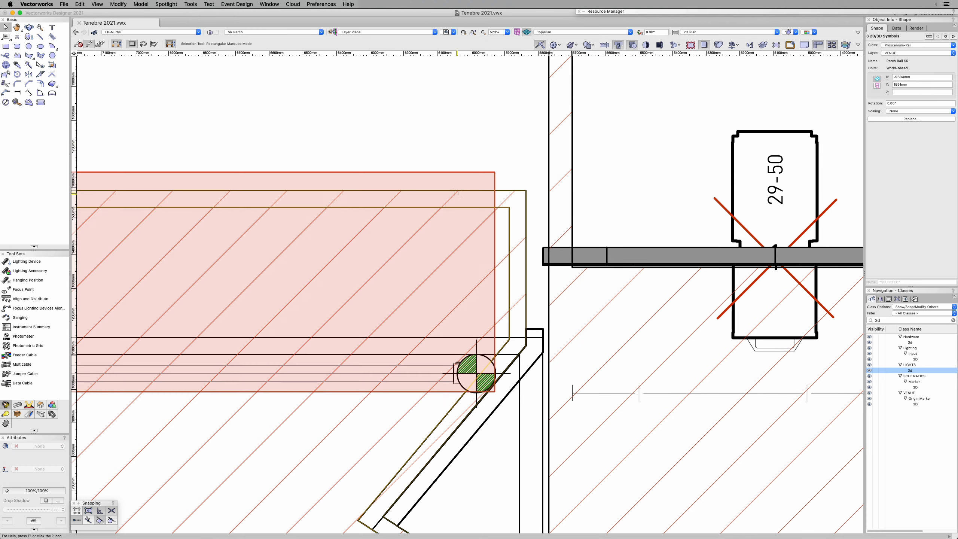
scroll(452, 296, down, 3)
scroll(452, 296, down, 5)
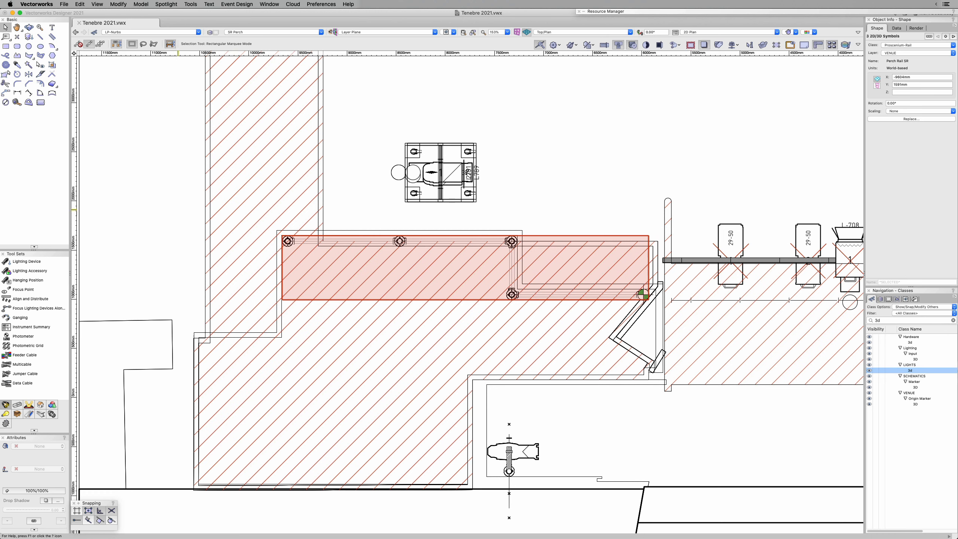
drag(170, 199, 667, 411)
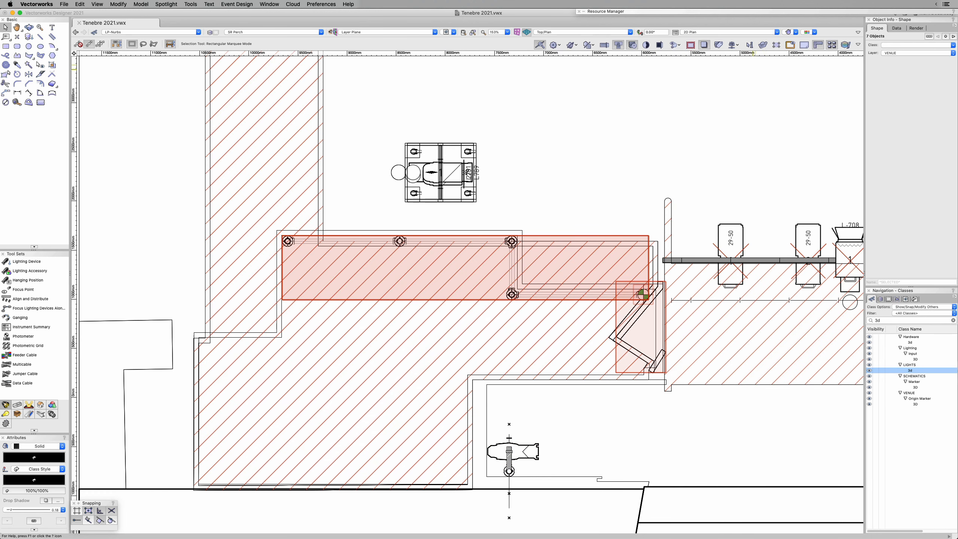
click(763, 44)
Step: Switch the clipped model to the Back view
click(629, 32)
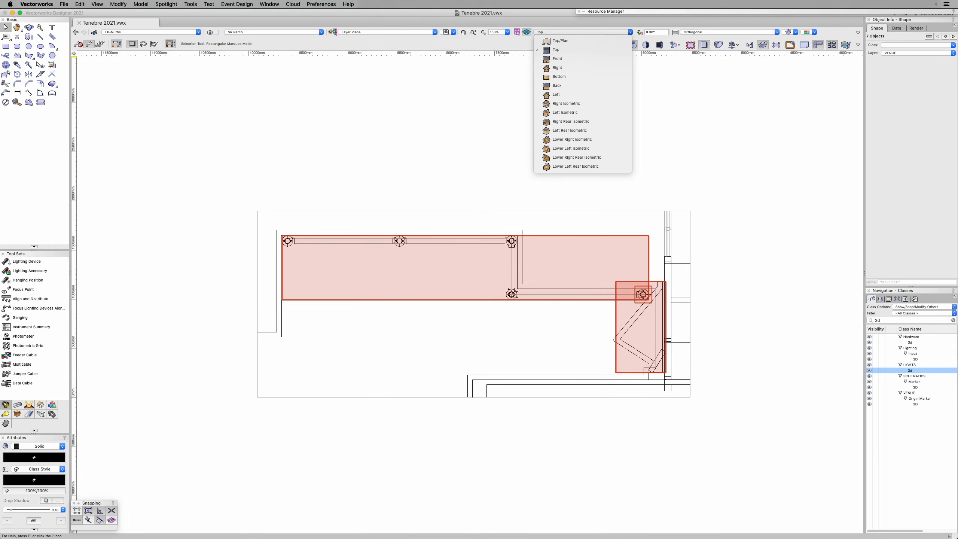
key(Down)
key(Down)
key(Down)
key(Down)
key(Down)
key(Down)
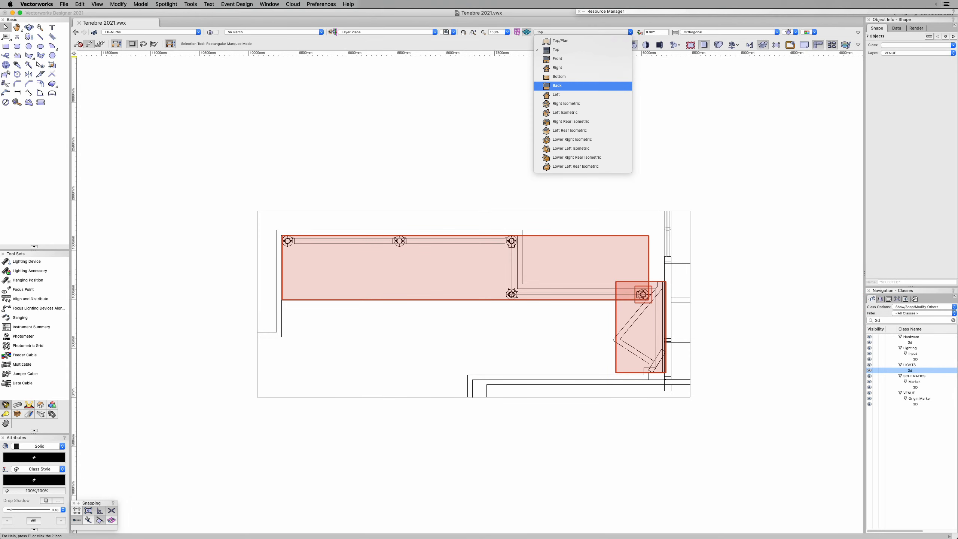
key(Return)
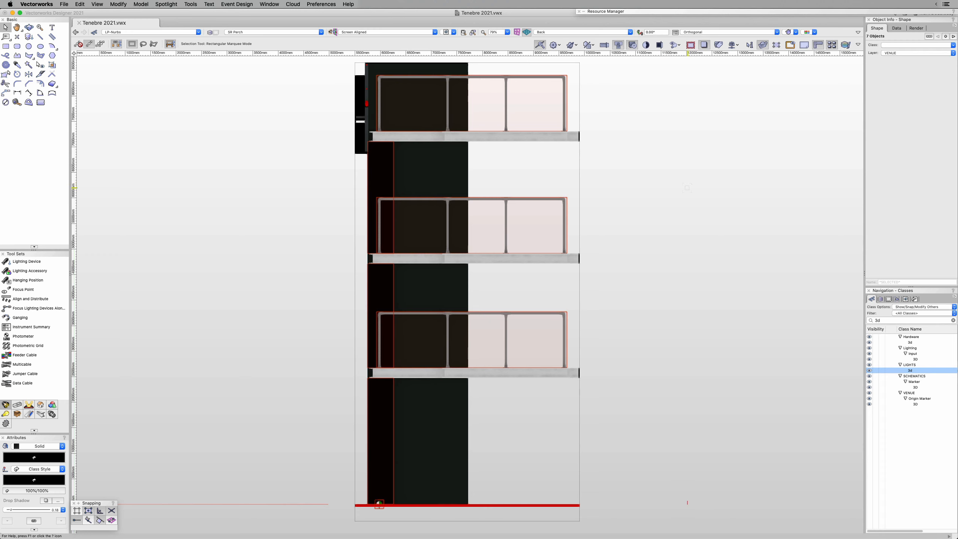
Step: Extend the Clip Cube about 739 mm past the platforms' cut ends and move its opposite face inward about 289 mm, with snapping suspended
super+middle_drag(687, 188, 613, 222)
click(613, 221)
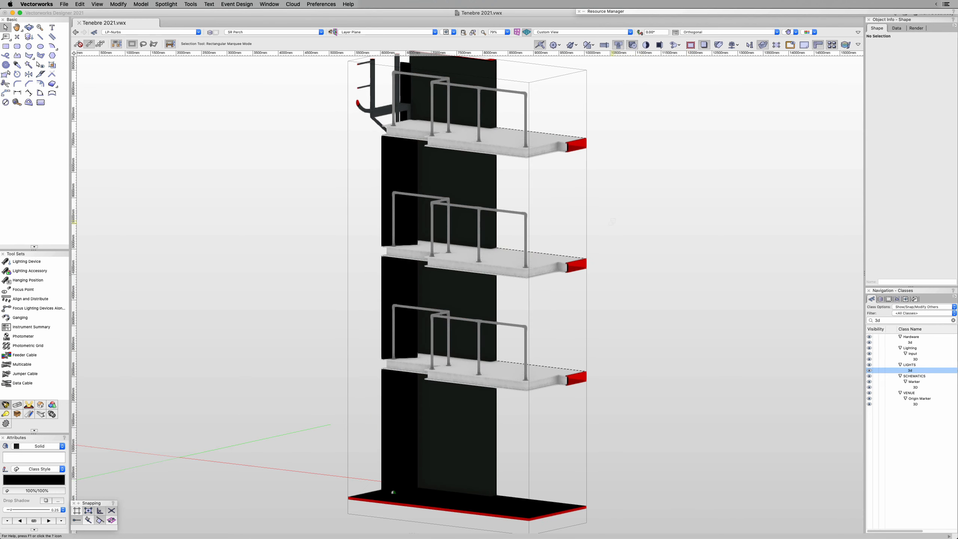
click(587, 233)
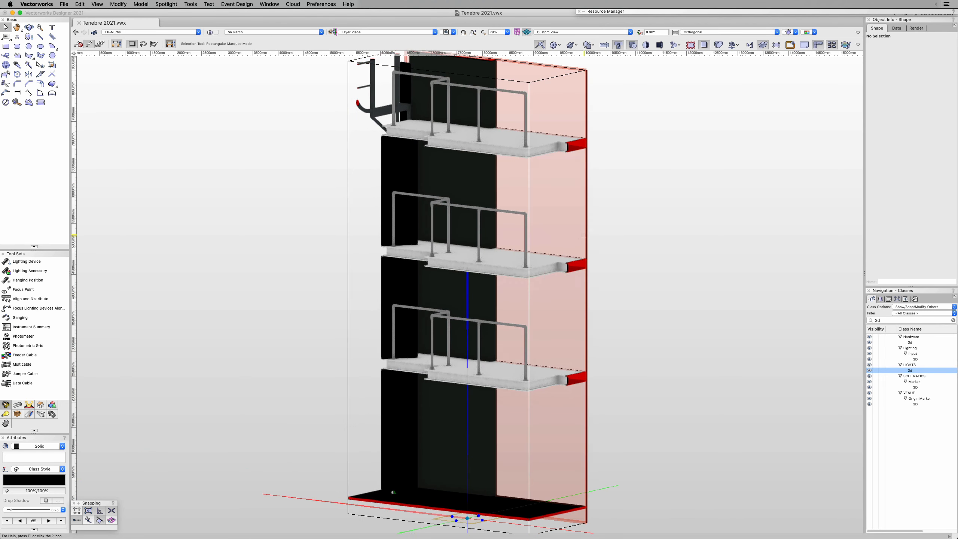
key(grave)
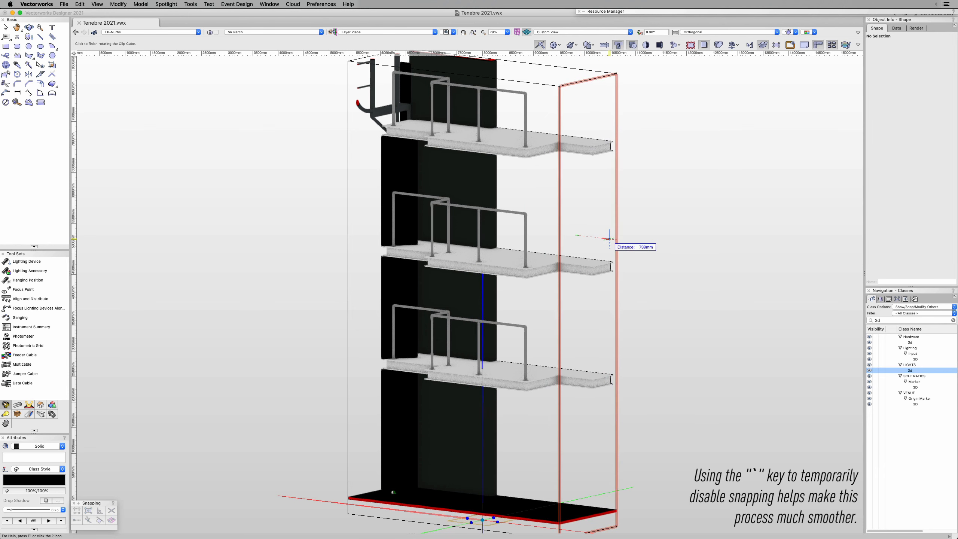
click(609, 239)
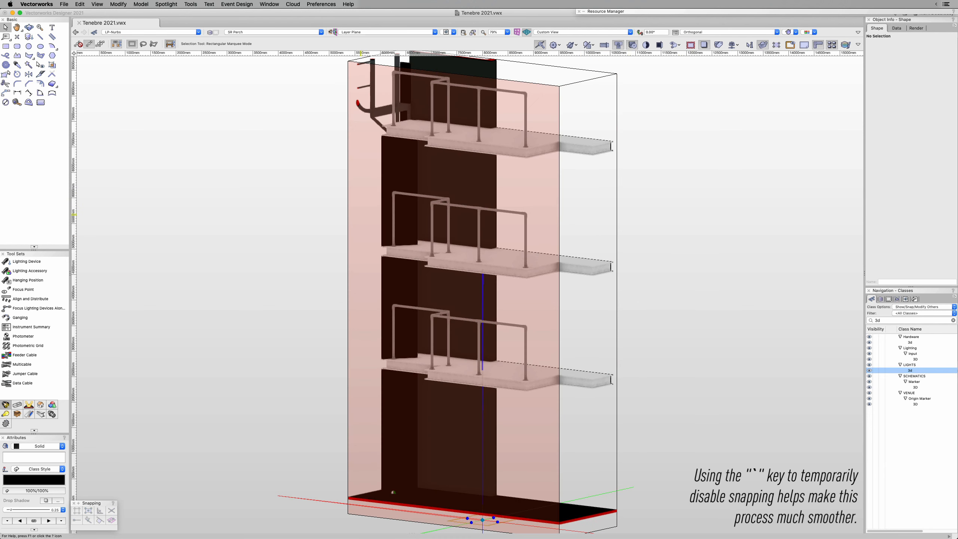
click(353, 218)
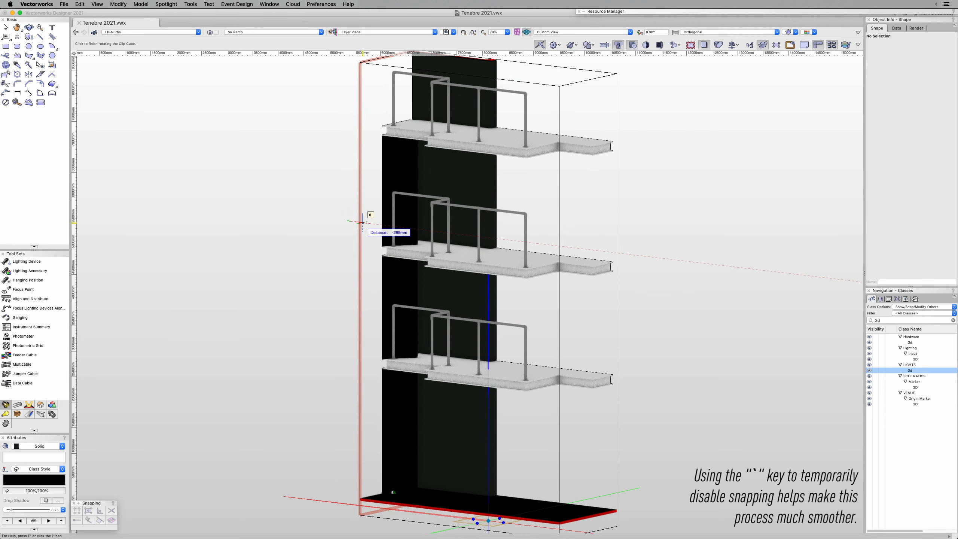
click(361, 222)
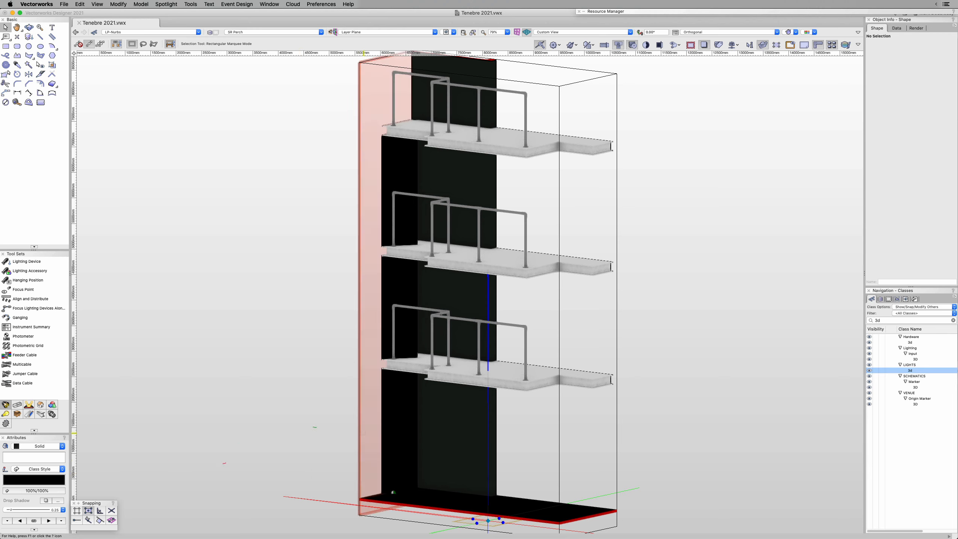
Step: Create a section viewport from the Clip Cube's back face on the SCHEMATICS layer, displayed flattened with Hidden Line foreground rendering
right_click(384, 457)
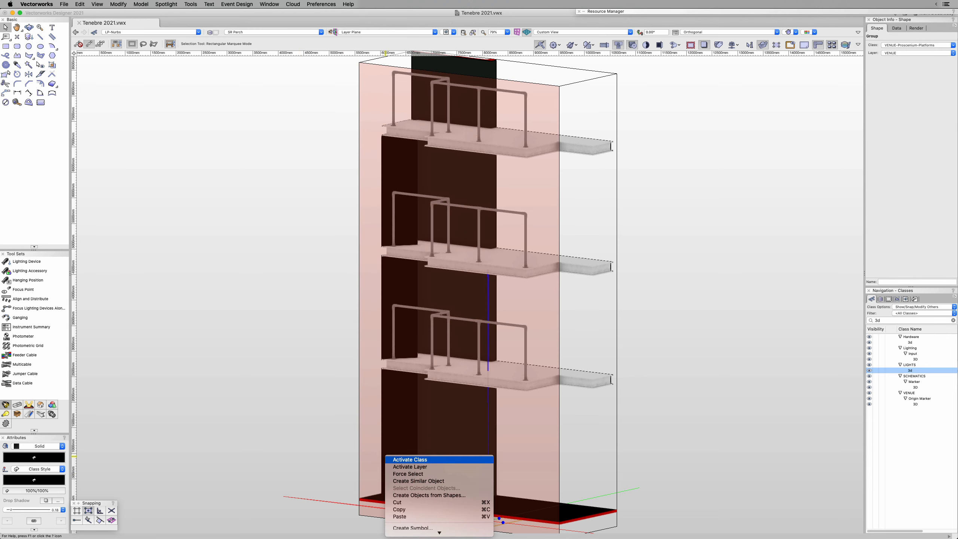
mouse_move(439, 533)
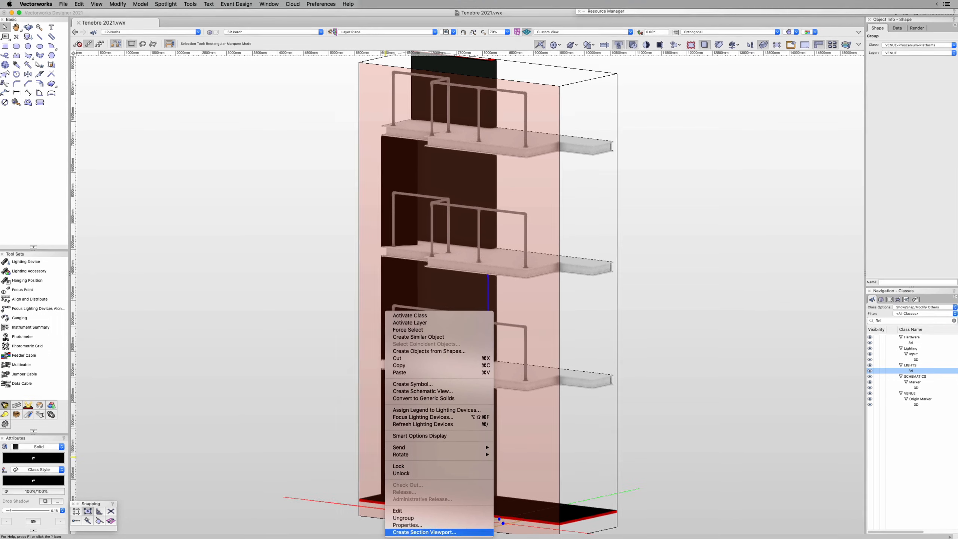
click(439, 532)
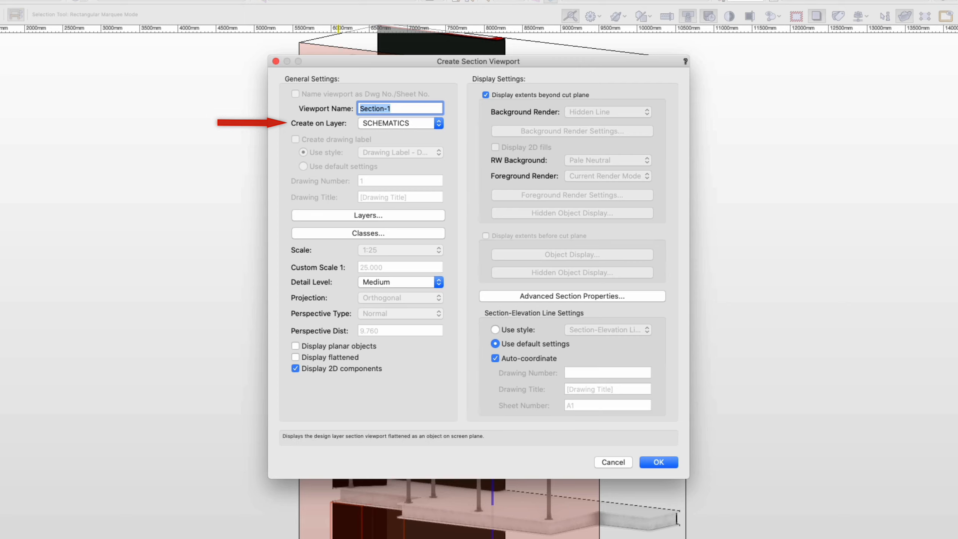
click(295, 357)
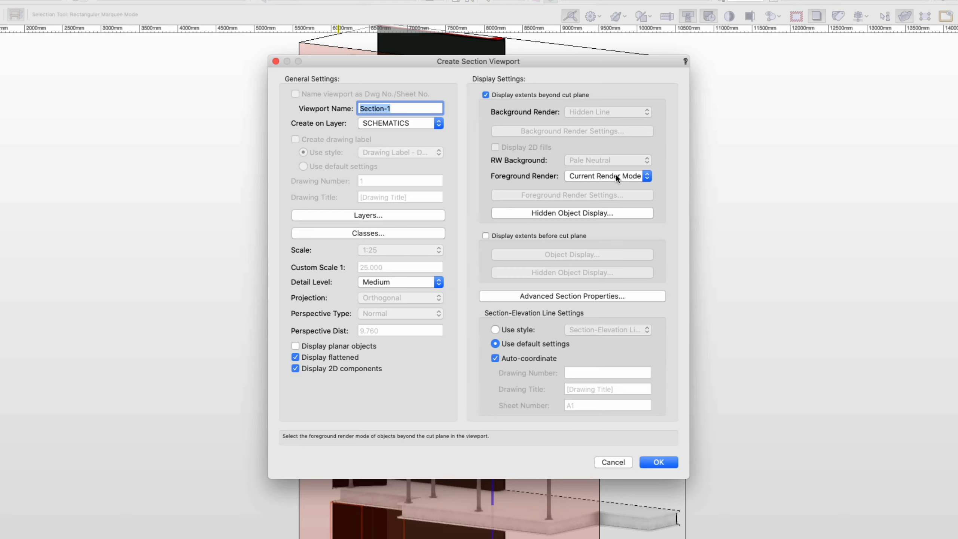
click(616, 175)
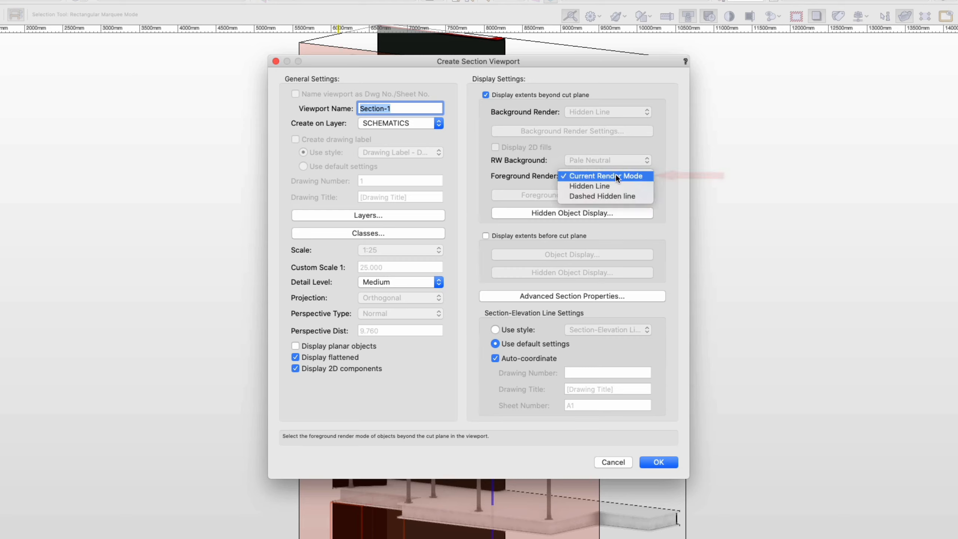
click(612, 186)
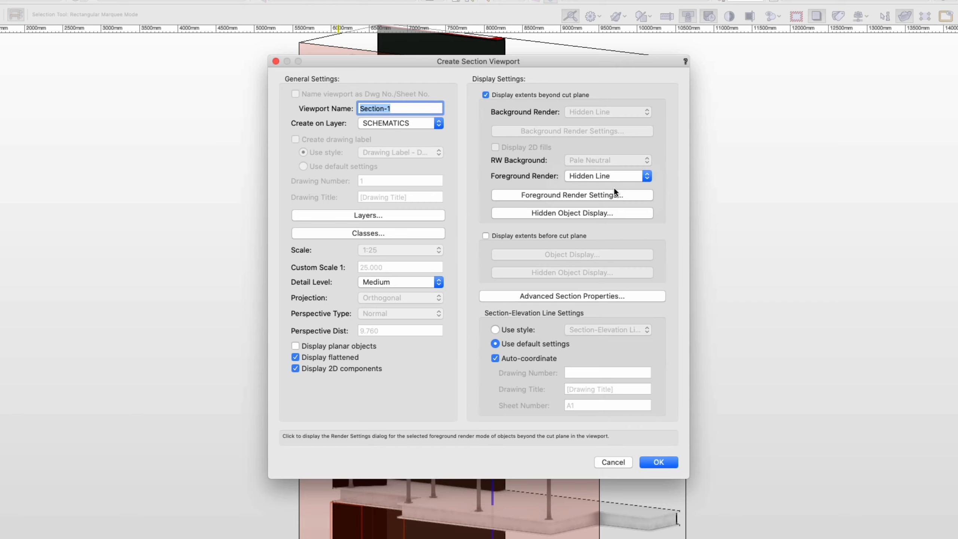
click(658, 462)
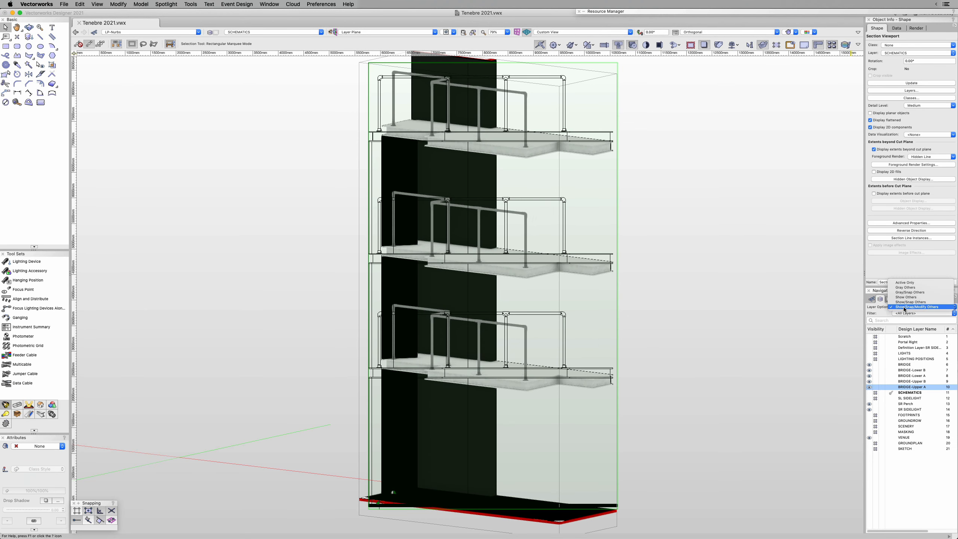
Step: Set the layer options to Active Only and show the section viewport in Top/Plan view
click(907, 285)
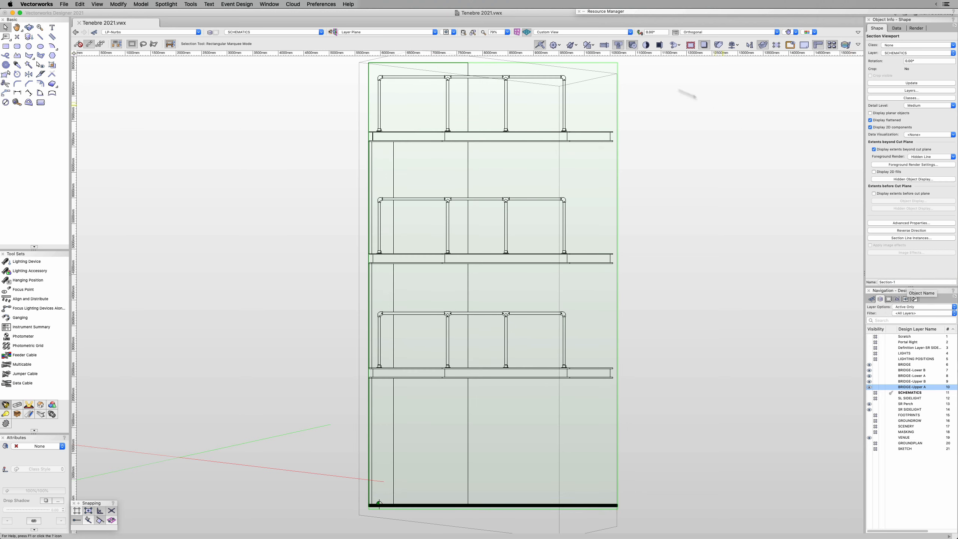
click(588, 33)
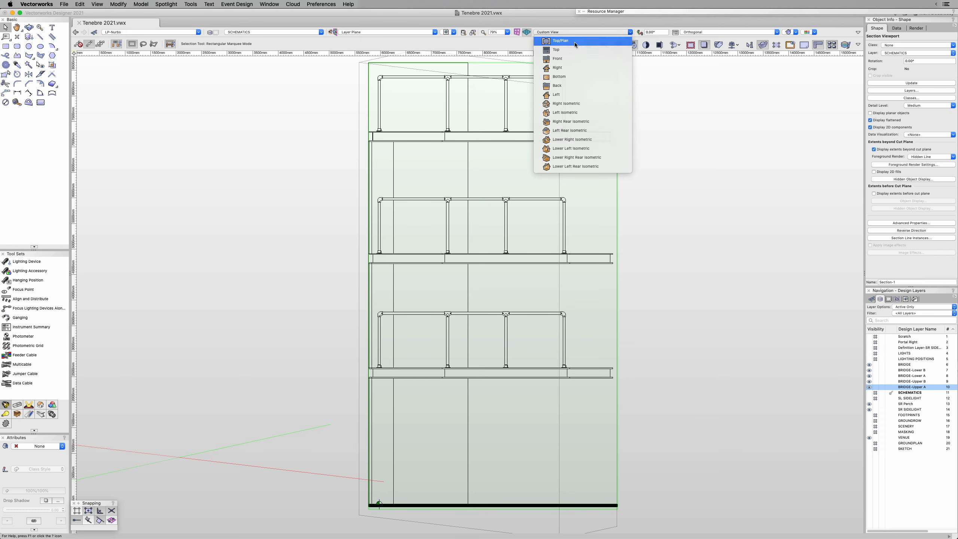
click(575, 42)
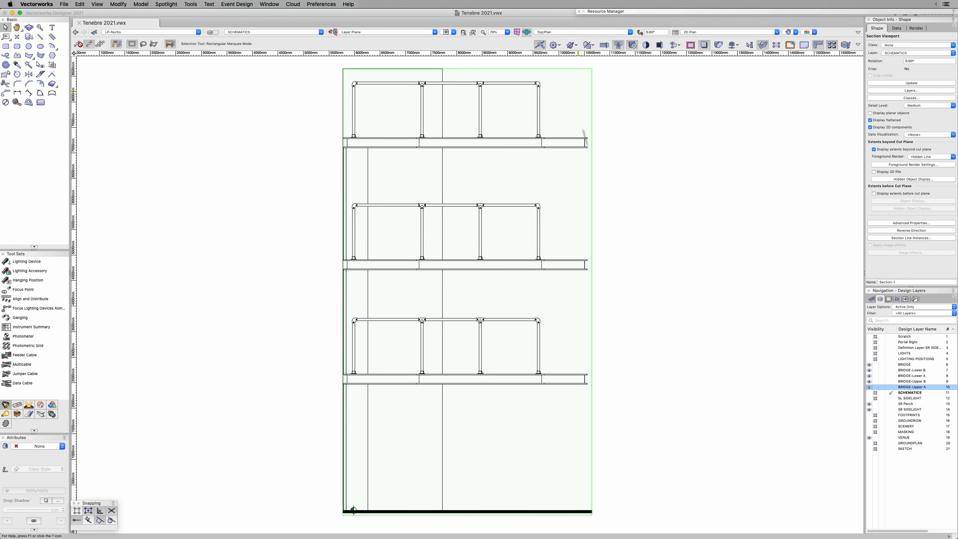
click(316, 487)
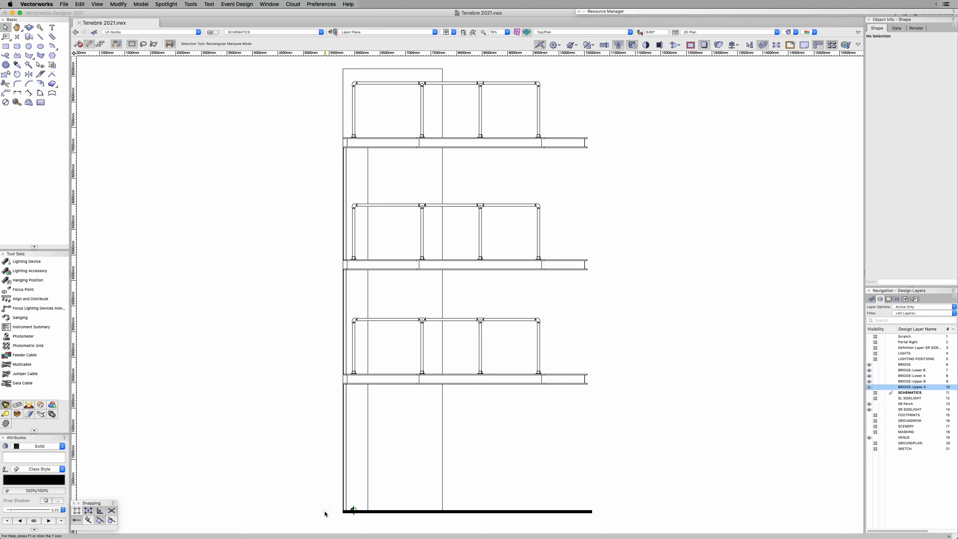
Step: Move the section viewport by points from the centre of its Schematic Marker to the drawing origin
scroll(298, 499, down, 3)
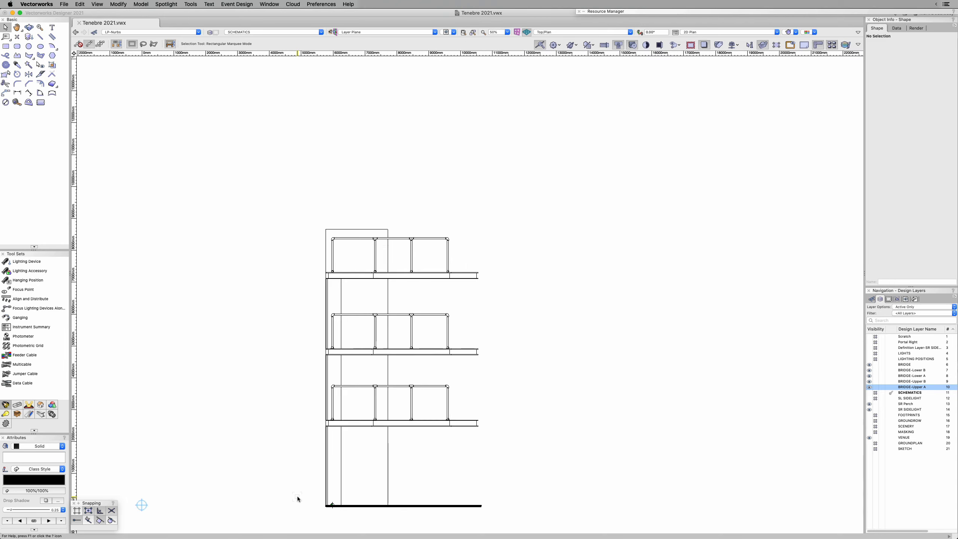
middle_drag(294, 492, 455, 409)
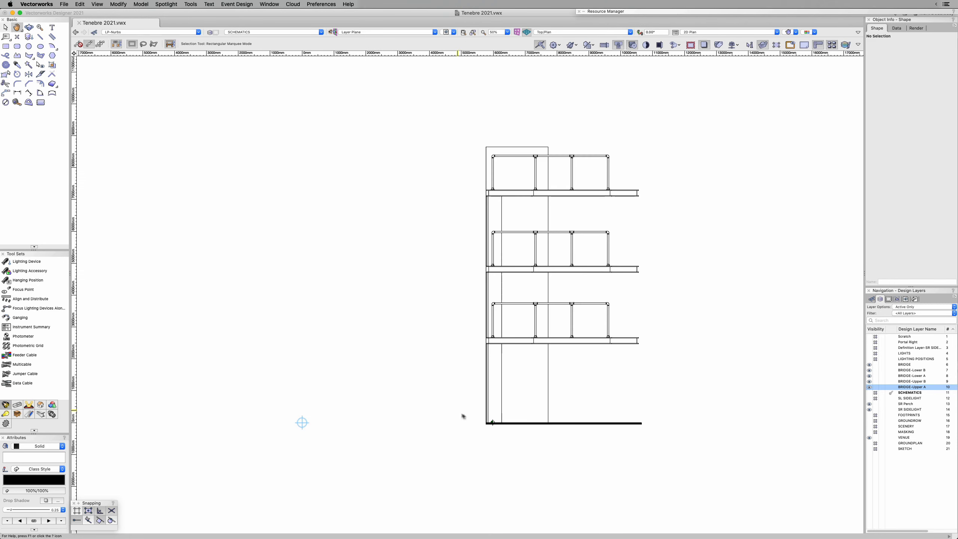
key(z)
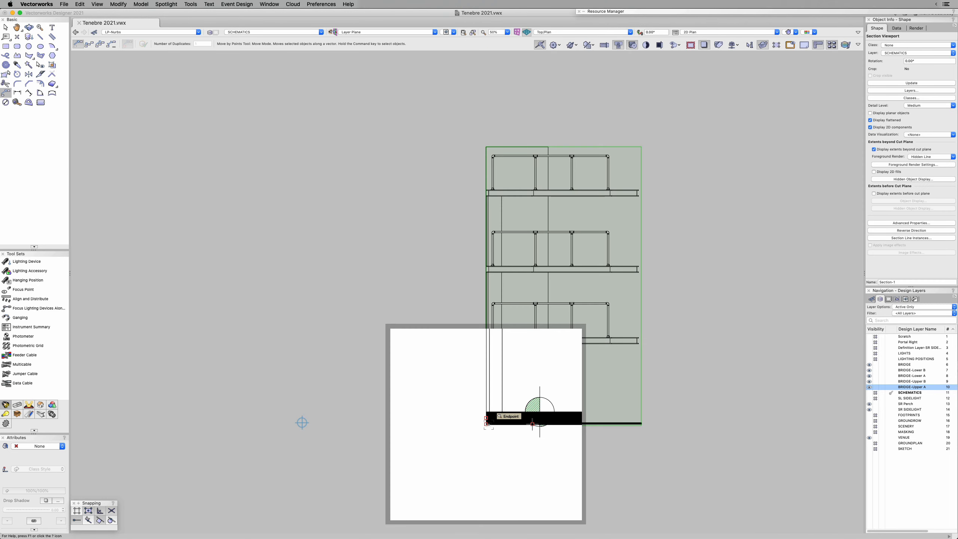
click(507, 402)
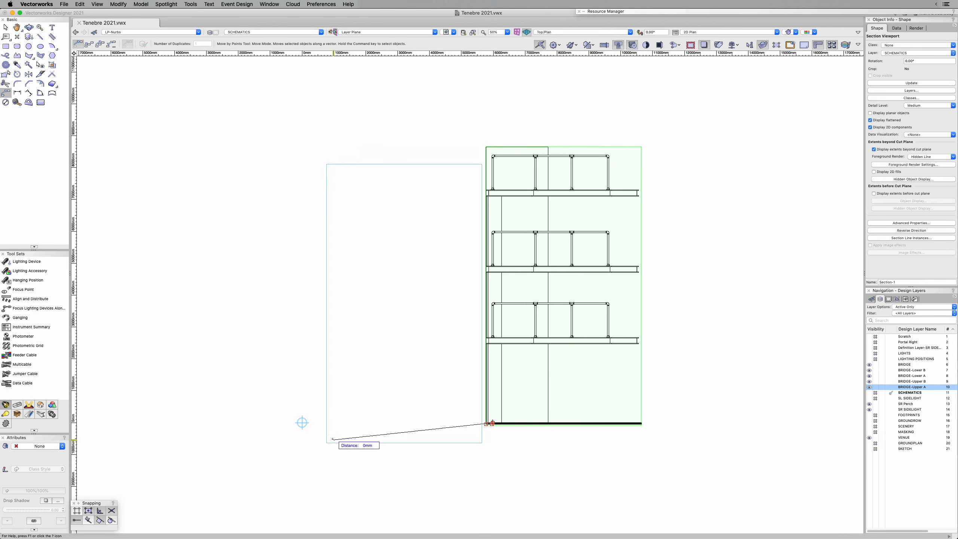
click(302, 422)
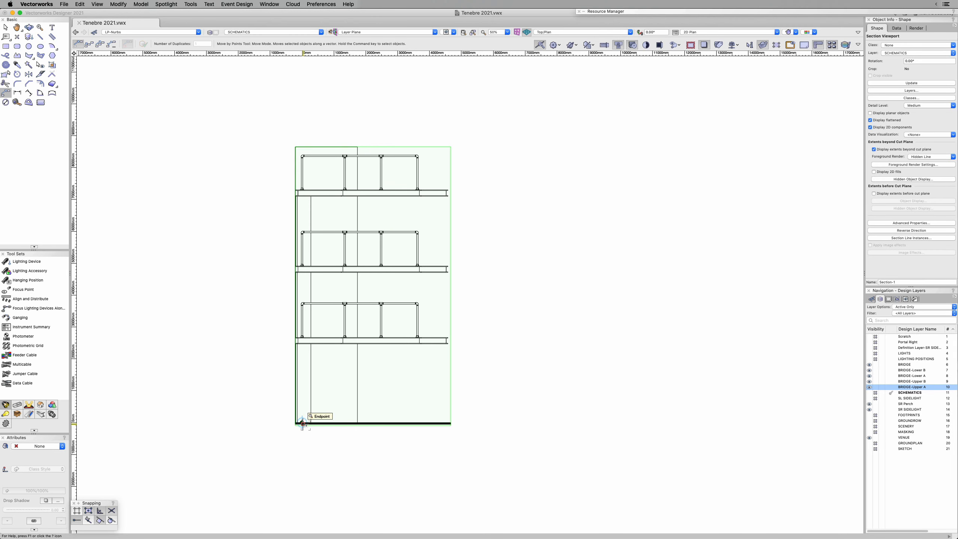
key(x)
Step: Draw a vertical line about 8786 mm long in the LP-Nurbs class from the marker's centre up past the top perch rail
click(472, 33)
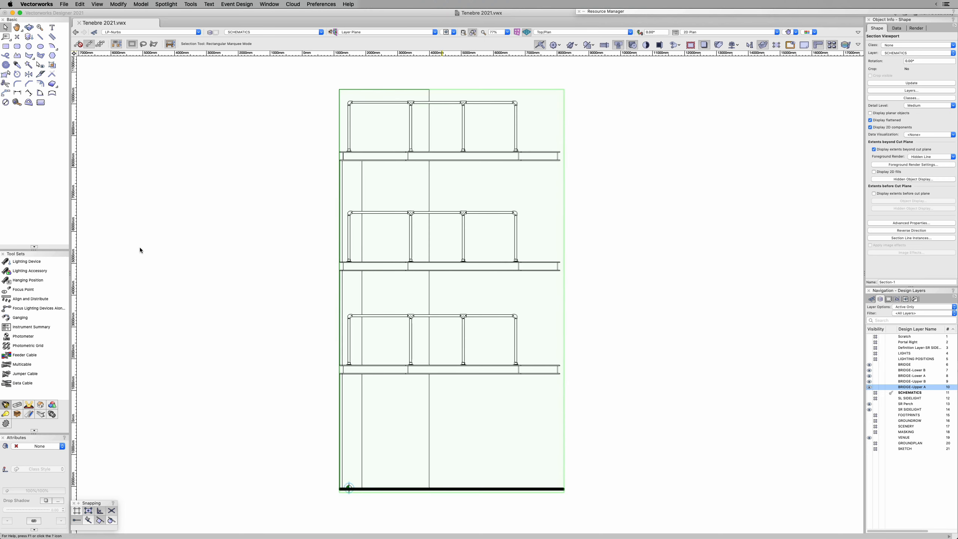
click(272, 243)
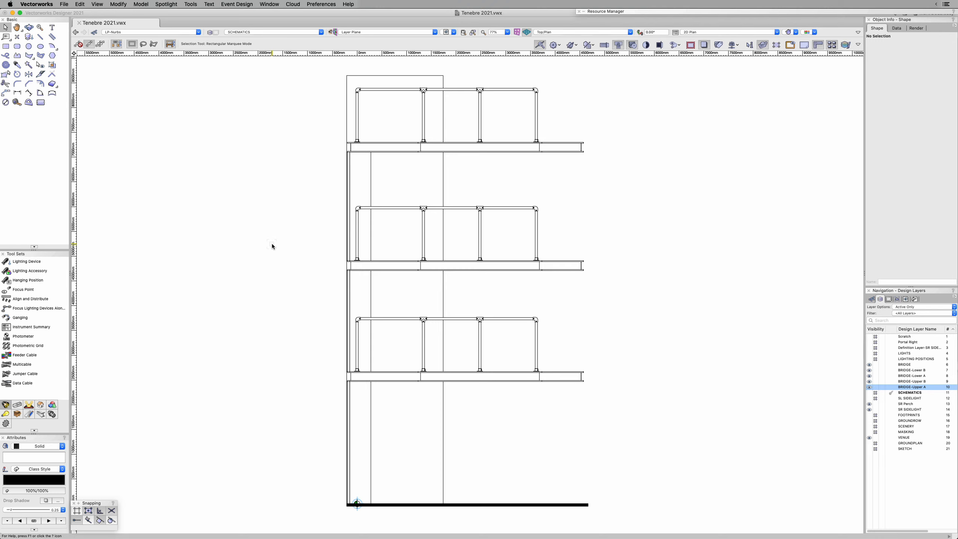
click(40, 38)
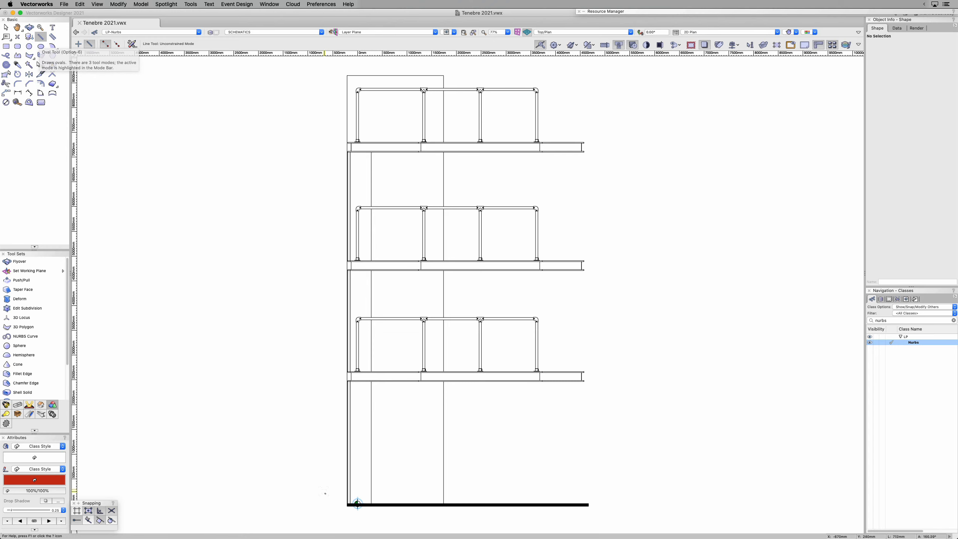
key(z)
click(357, 503)
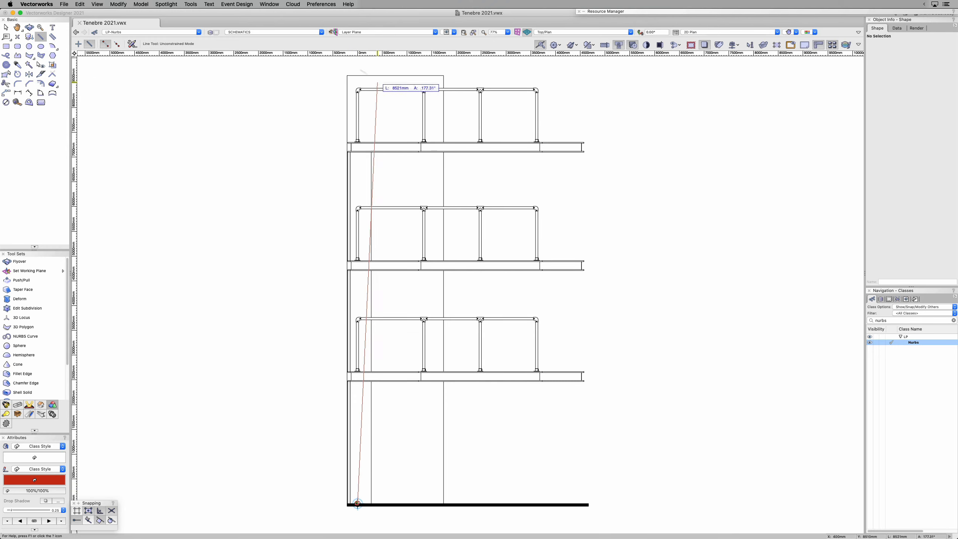
click(357, 70)
key(c)
drag(321, 69, 563, 114)
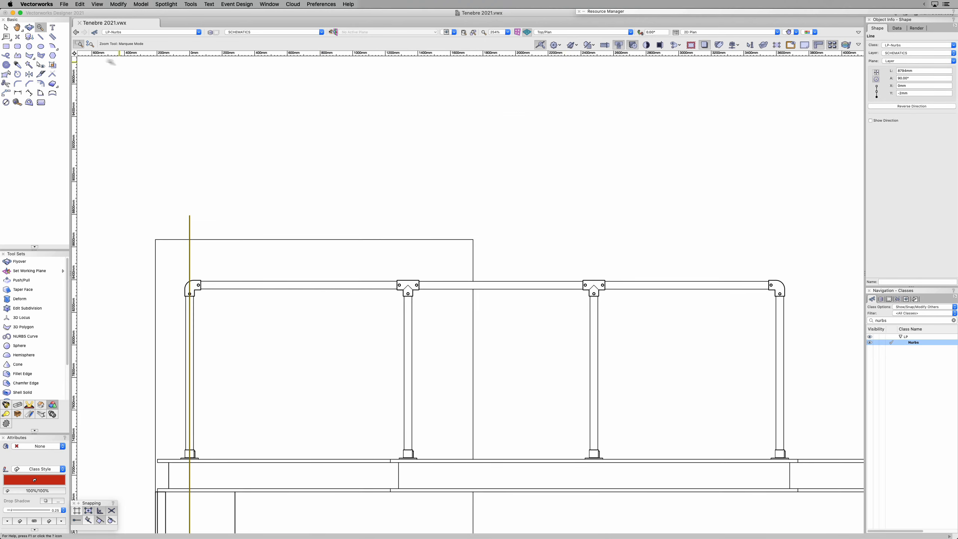
Step: Draw a horizontal line about 3484 mm long along the top perch rail's centreline, between the inner edges of its two corner fittings
click(41, 36)
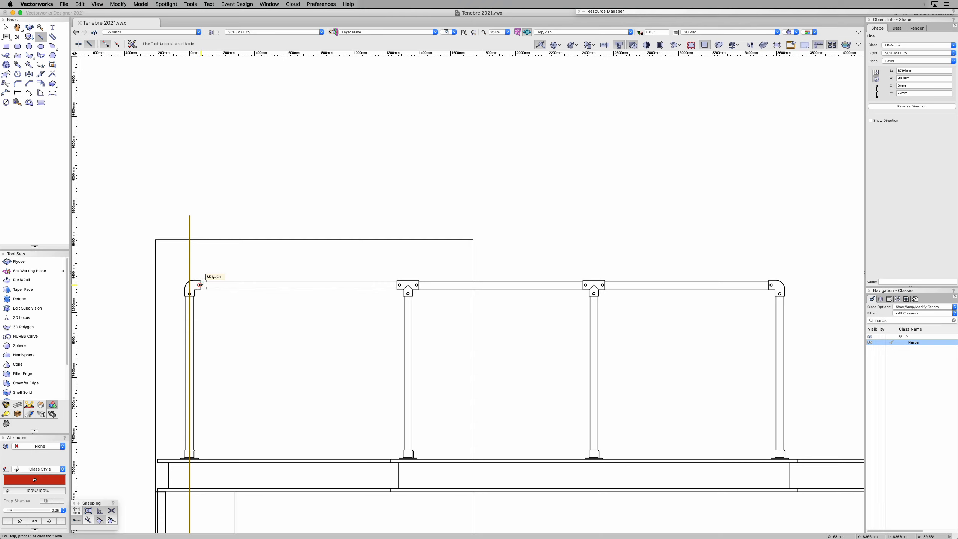
click(200, 285)
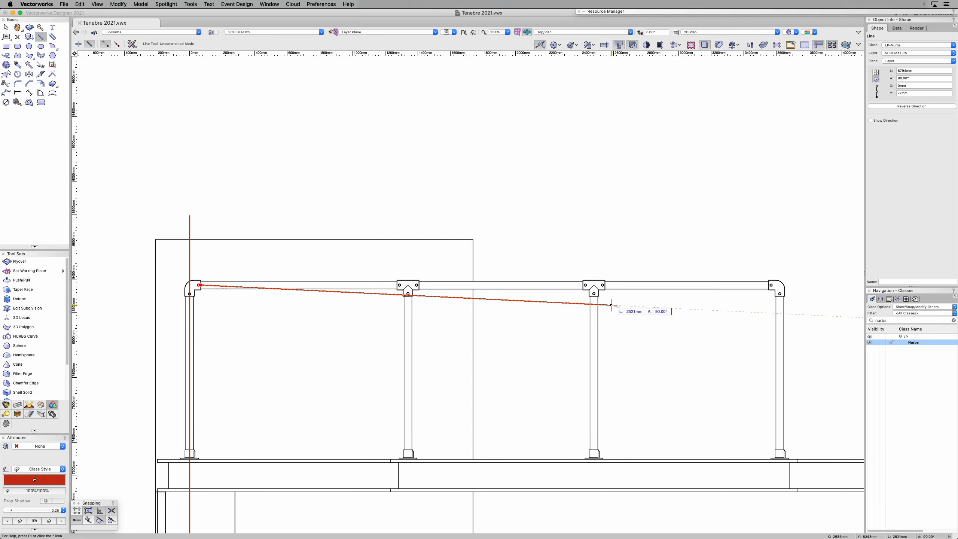
click(770, 285)
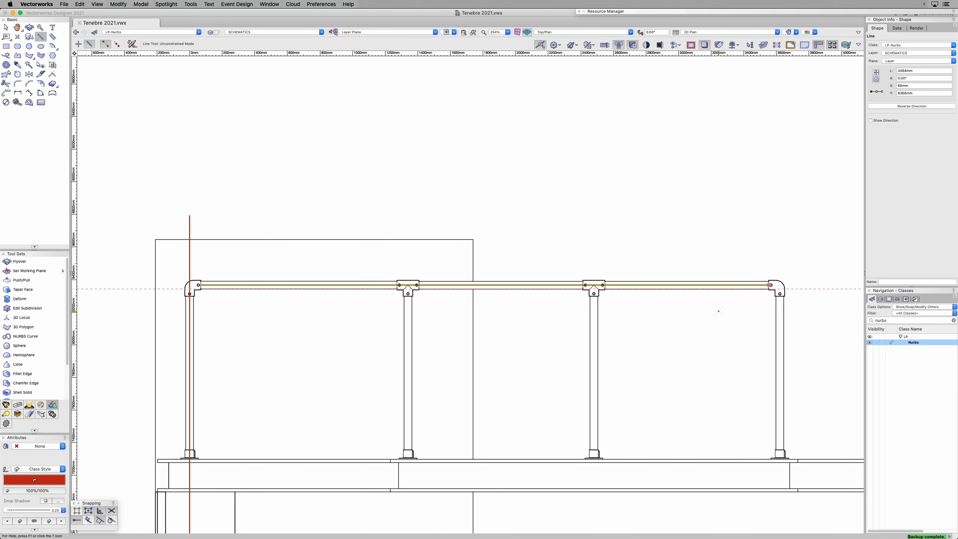
key(x)
click(710, 333)
Step: Select all four reference lines, the vertical one and the three along the perch rails, and convert them to NURBS
key(super+6)
drag(321, 65, 565, 517)
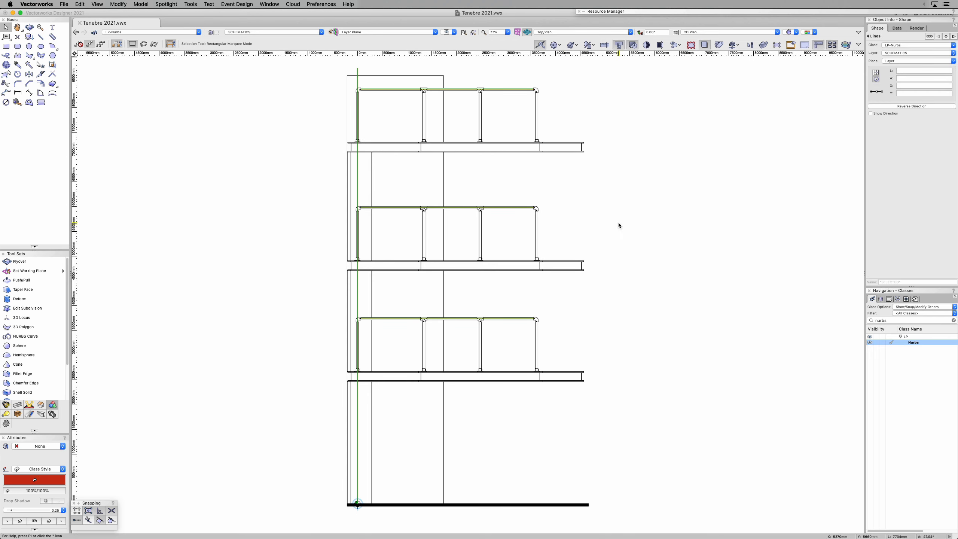
click(118, 4)
mouse_move(134, 154)
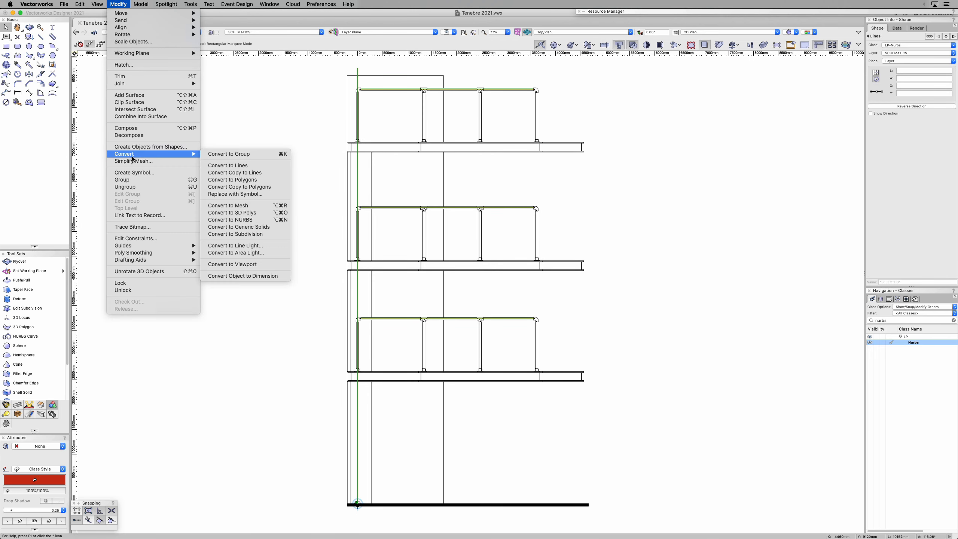
click(237, 220)
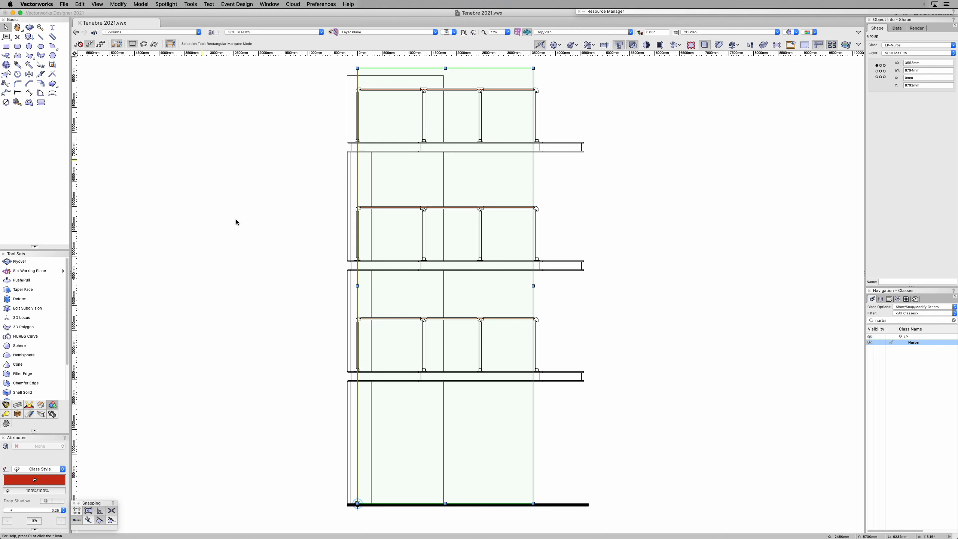
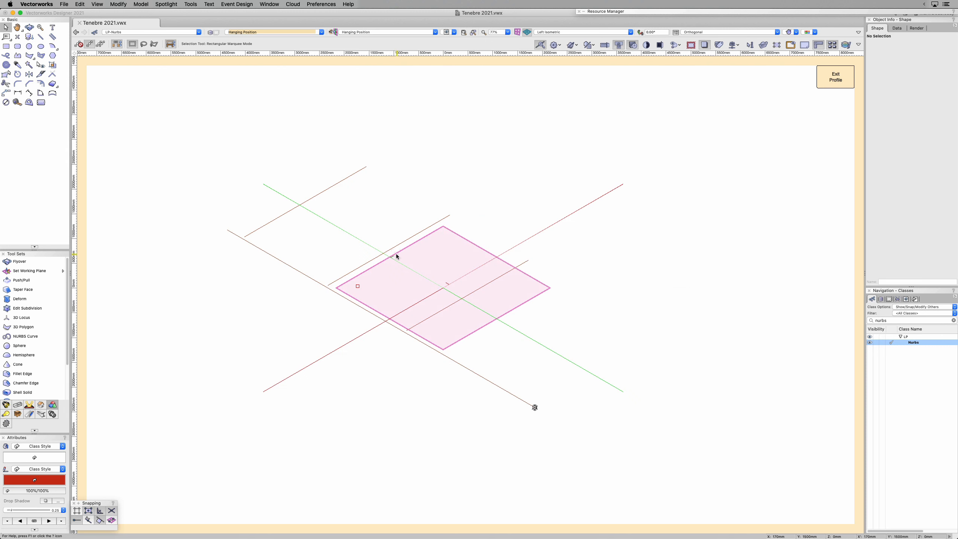
Step: Move the NURBS rail geometry by points from the lower end of its long vertical line to the origin and exit the profile
click(511, 394)
key(shift+m)
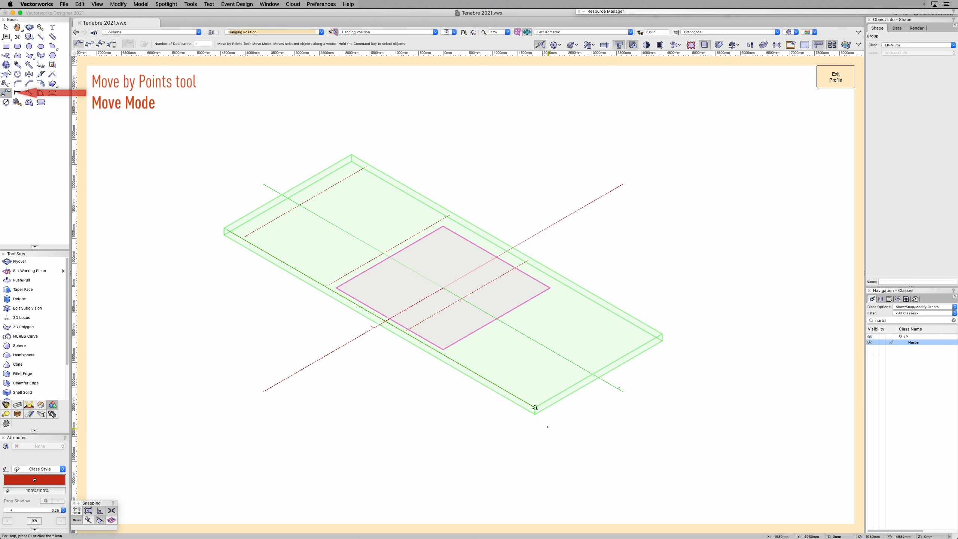
click(534, 408)
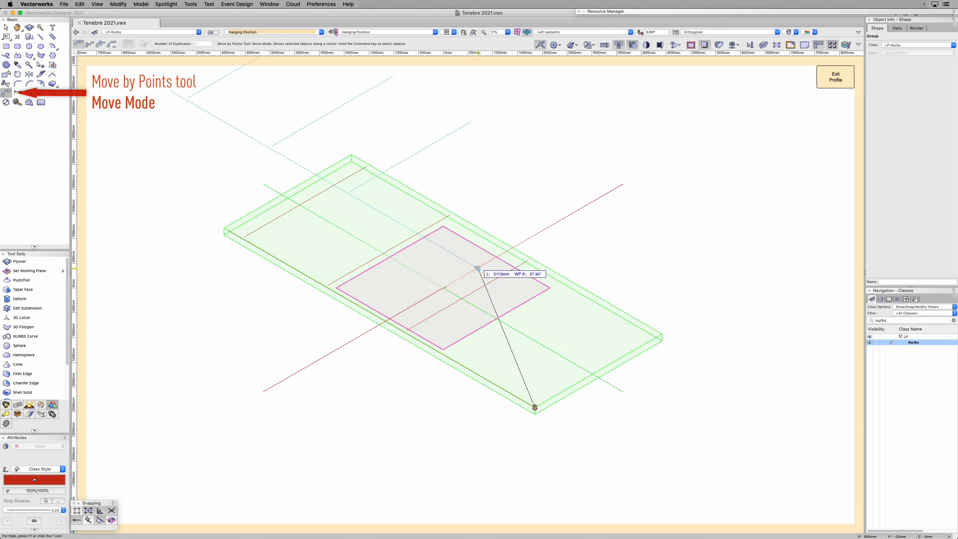
click(444, 288)
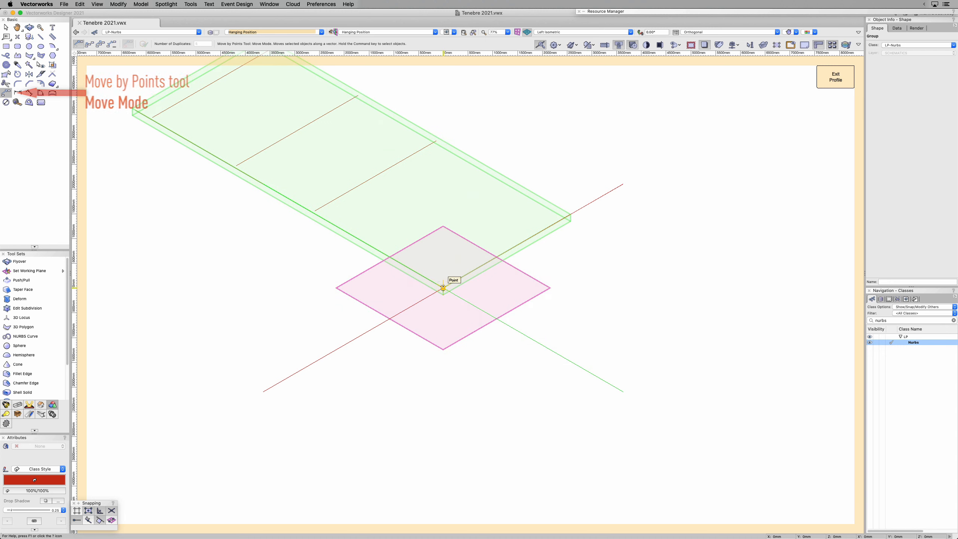
key(KP_2)
key(x)
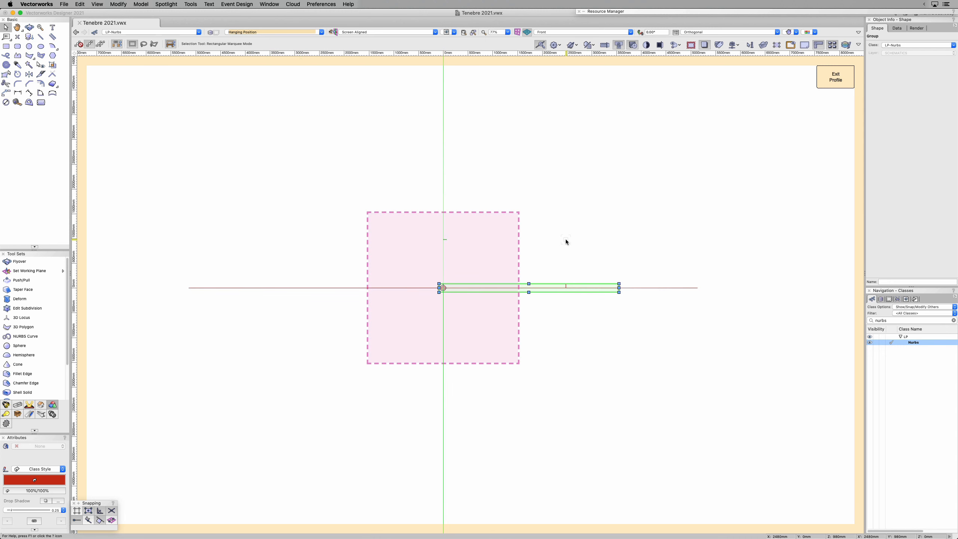
key(KP_5)
click(835, 77)
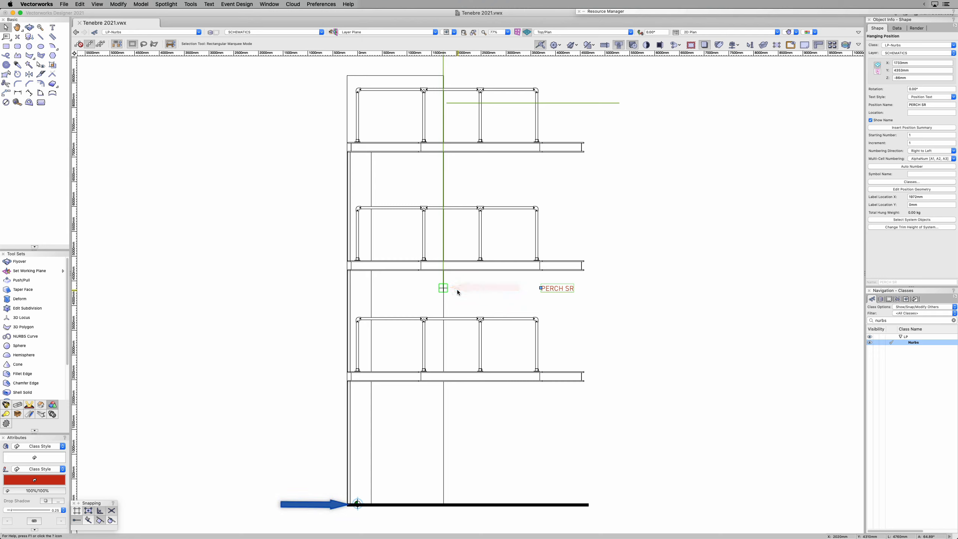
Step: Set the PERCH SR hanging position's X, Y and Z coordinates to 0 and deselect it
click(895, 63)
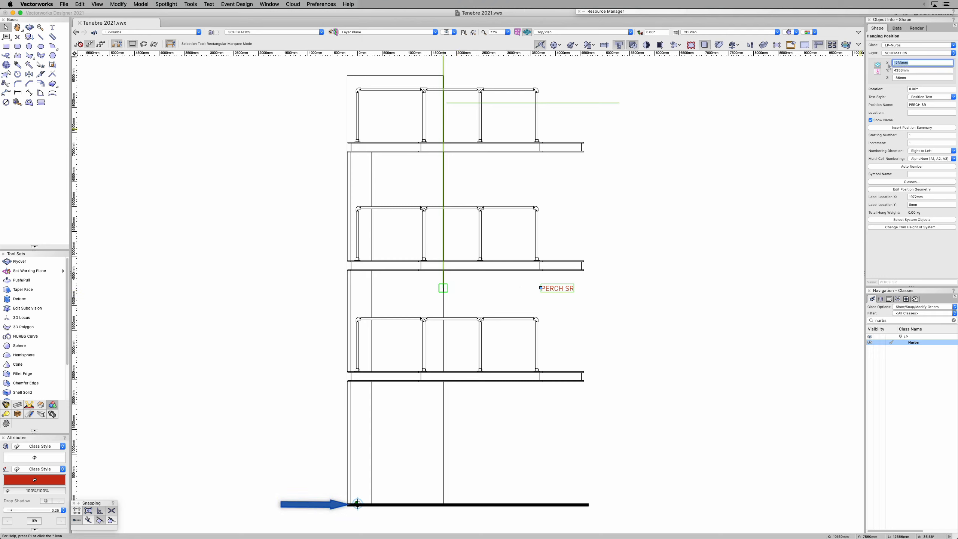
text(0)
key(Tab)
text(0)
key(Tab)
text(0)
key(Tab)
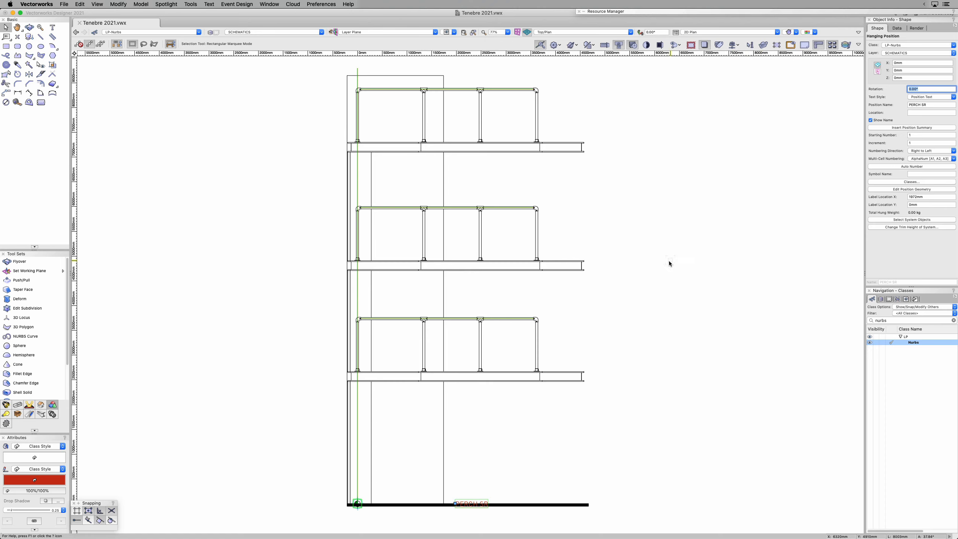
click(670, 262)
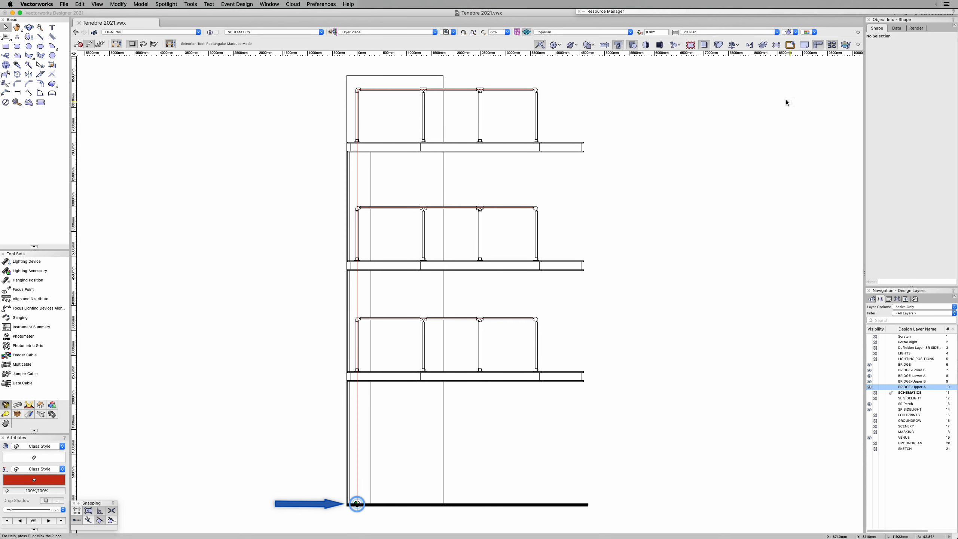
Step: Insert a Neithammer HPZ 115 lighting device on the top perch rail, about 350 mm from its left corner post, aimed straight down
key(c)
drag(314, 68, 617, 184)
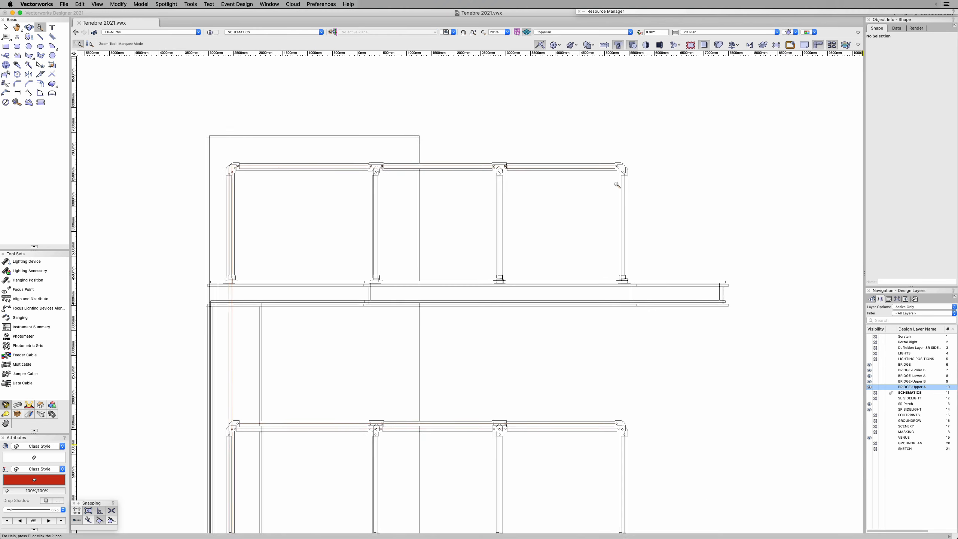
mouse_move(720, 15)
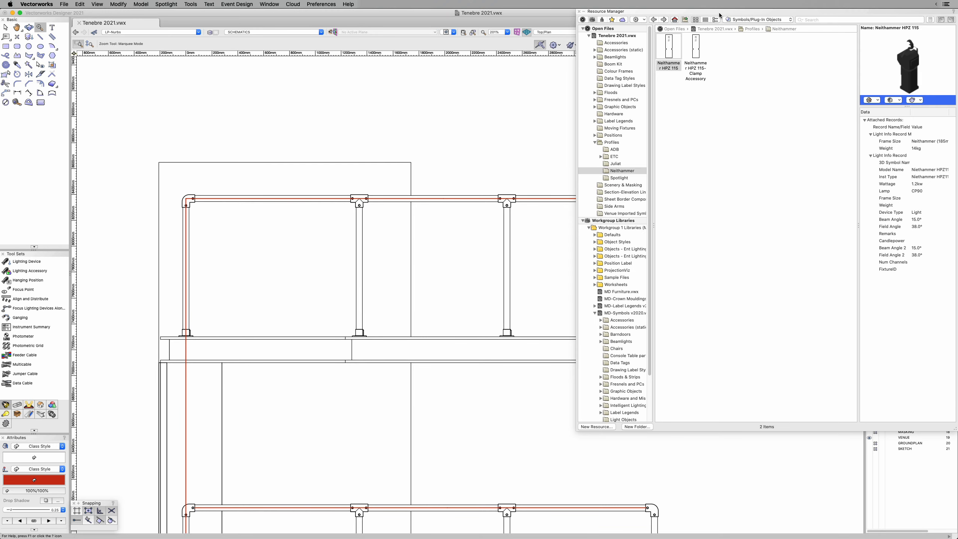
double_click(671, 49)
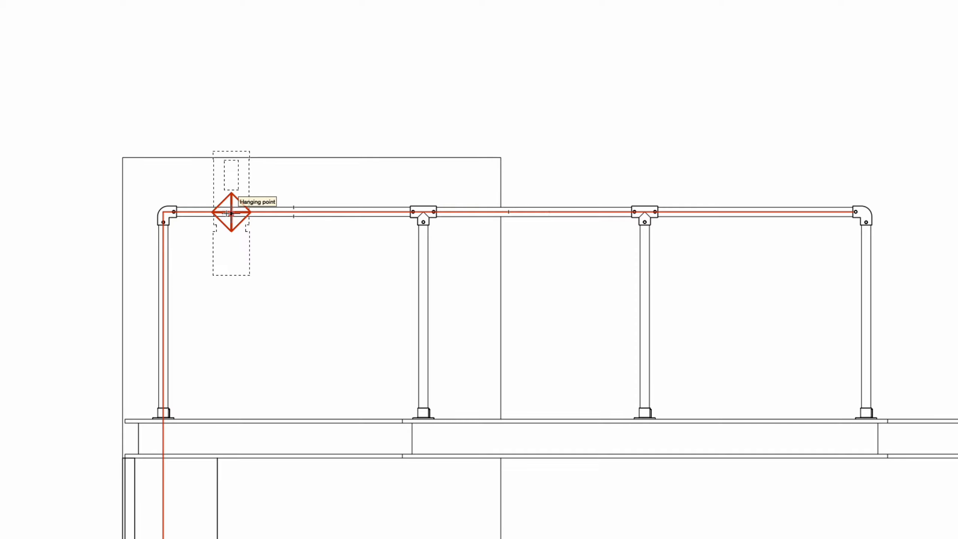
click(231, 212)
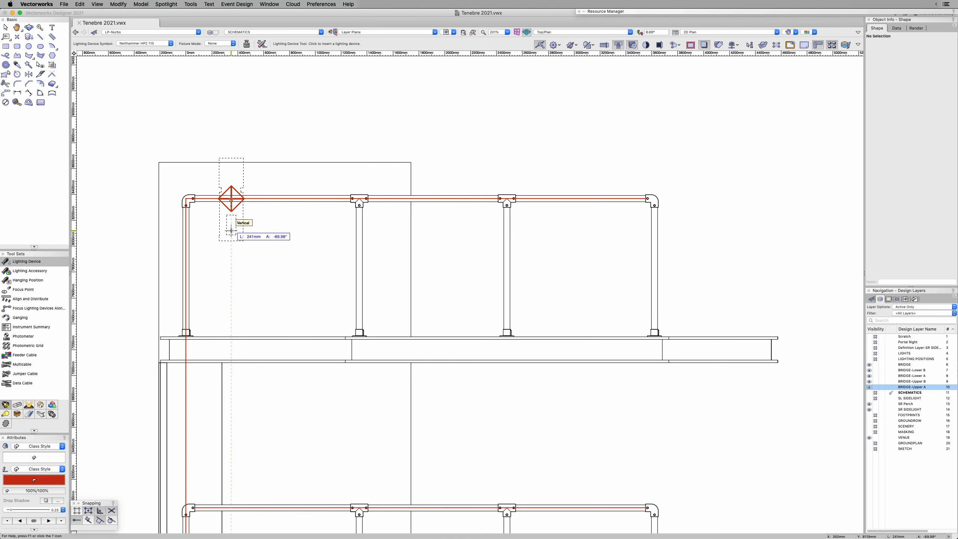
click(231, 230)
Step: Distribute 5 duplicates of the lighting device by points along the top perch rail over a distance of about 2960 mm
key(m)
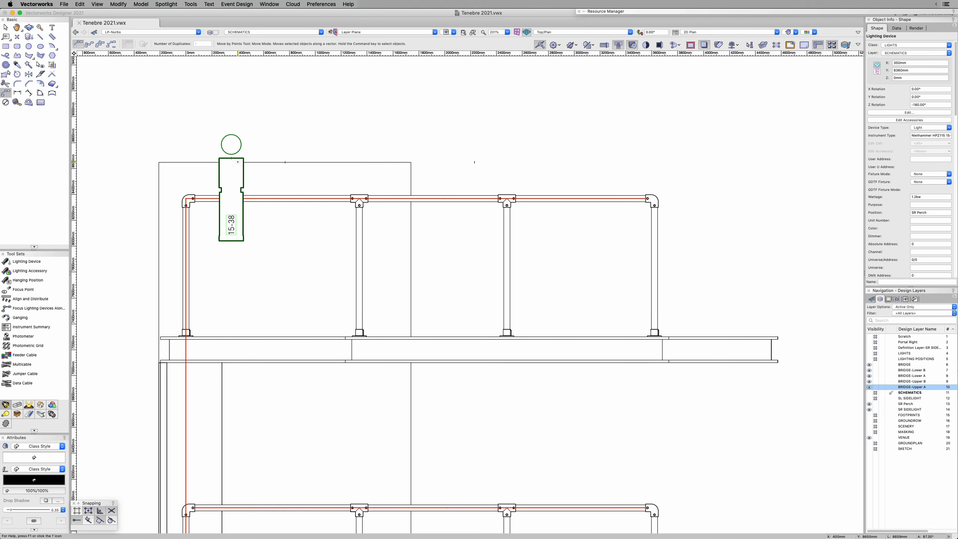
click(100, 44)
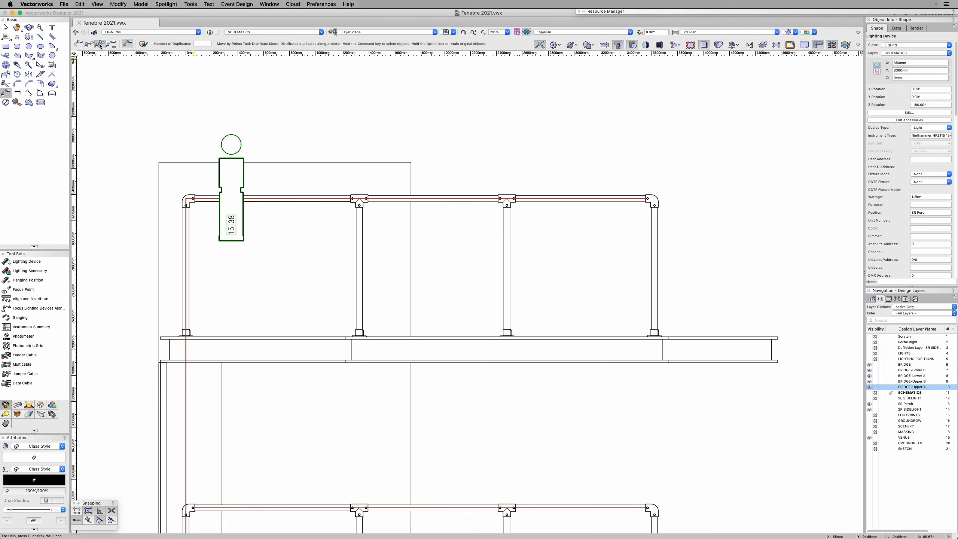
click(204, 44)
click(231, 199)
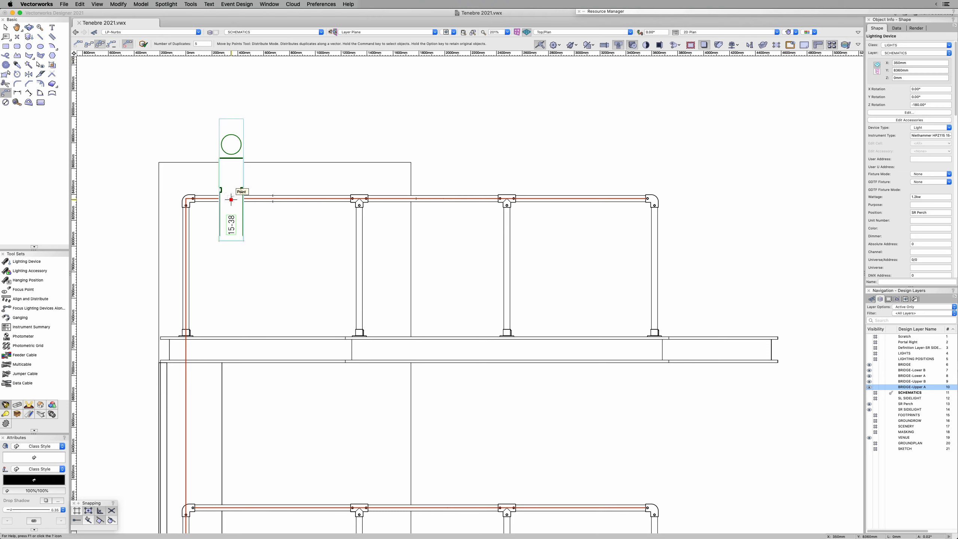
click(614, 199)
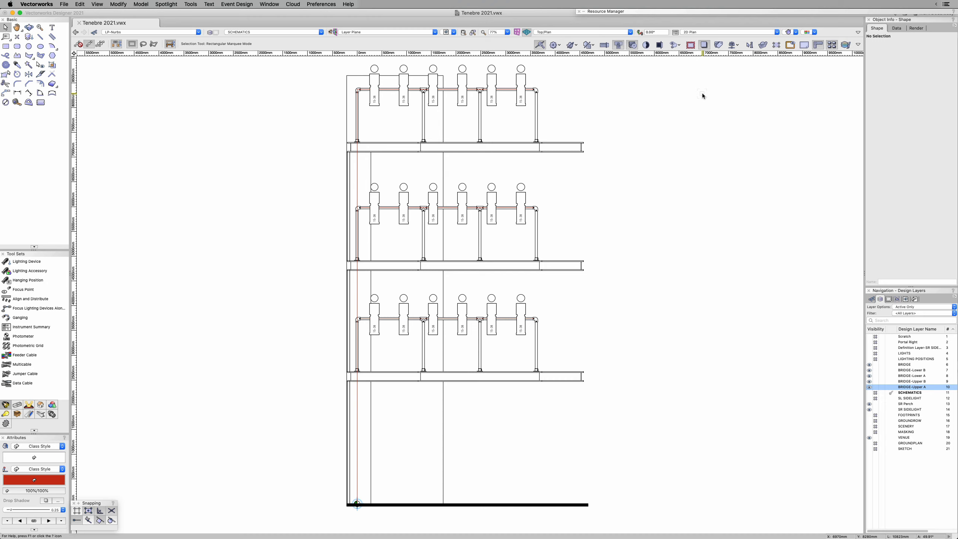
Step: Rotate the hanging position with its lights 90° upright about the origin in the Left view
click(357, 458)
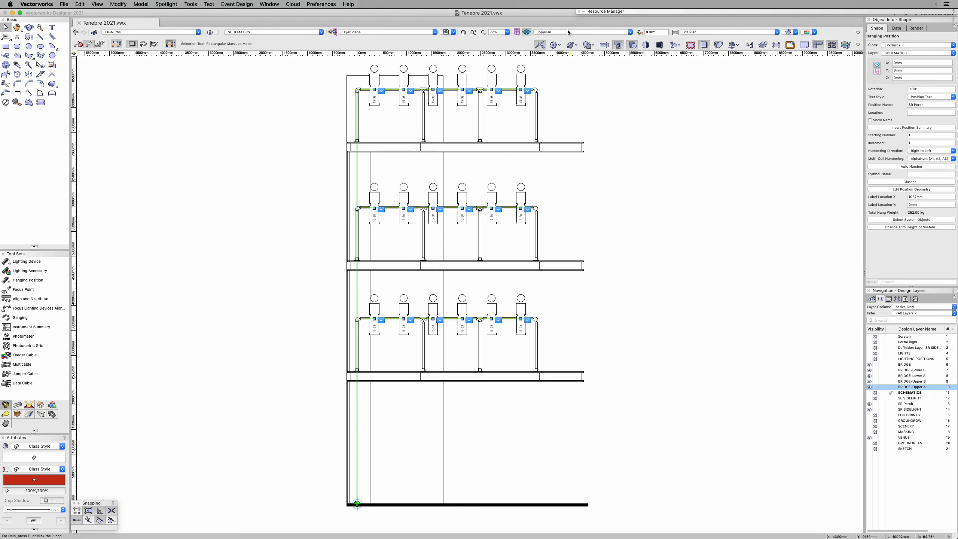
click(583, 32)
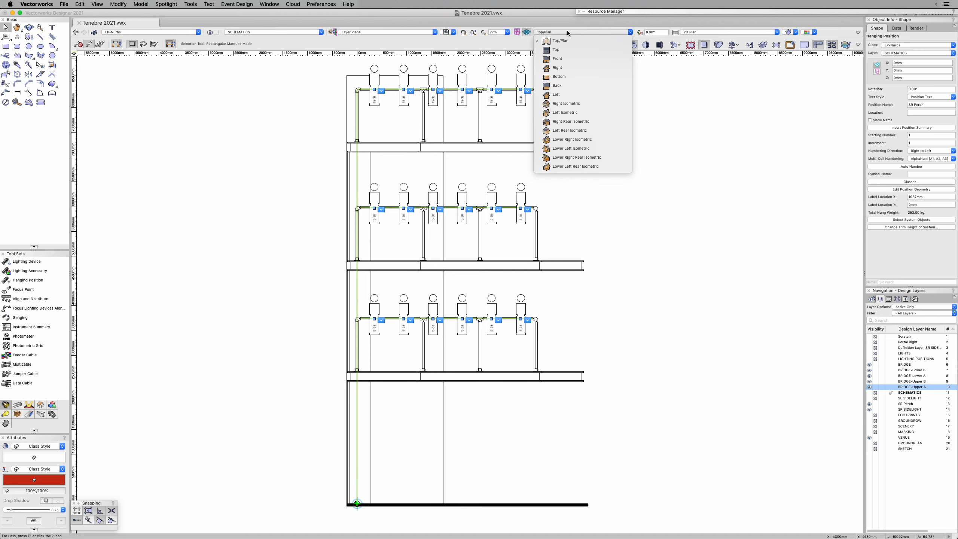
click(564, 95)
key(r)
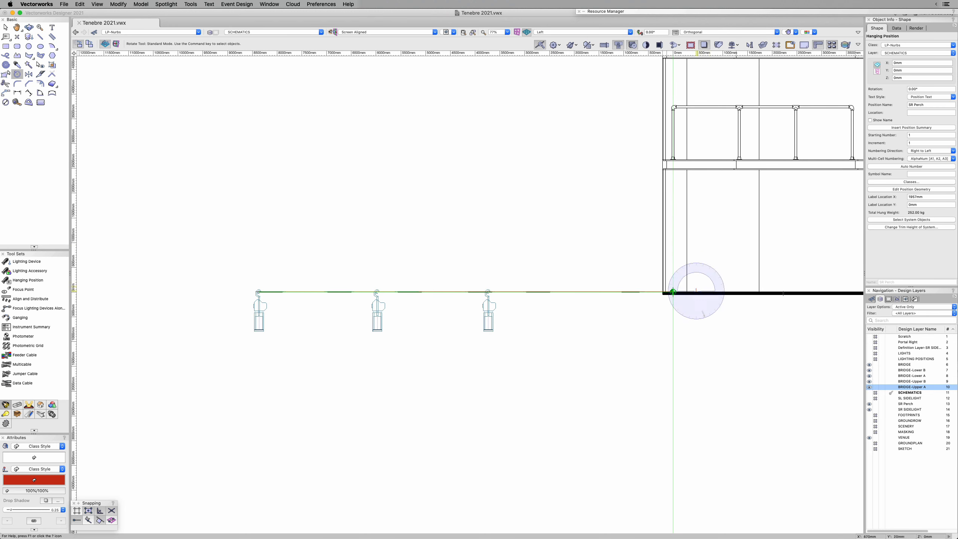
key(z)
click(673, 291)
click(804, 293)
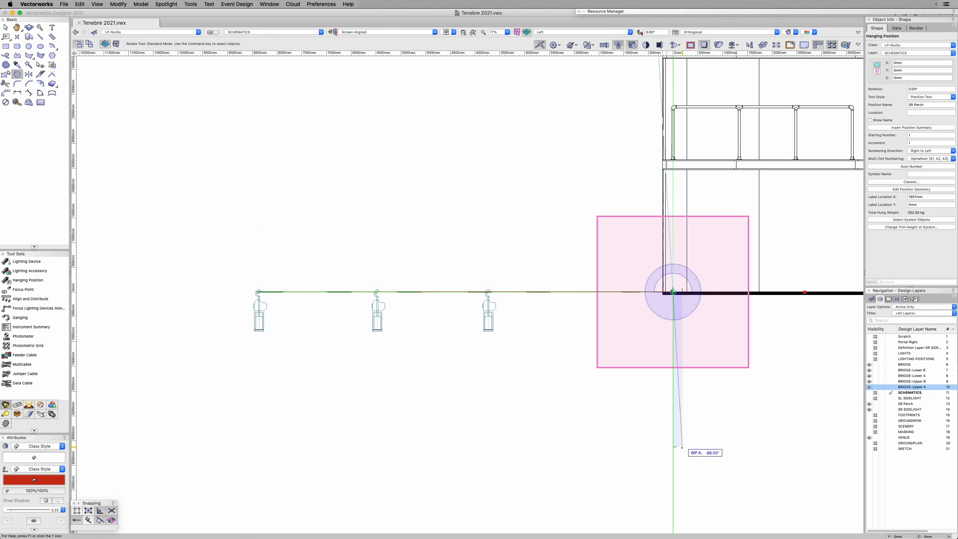
Step: Rotate all 18 lighting devices by 90° in Lighting Device Mode so they hang straight down from the three rails
click(326, 356)
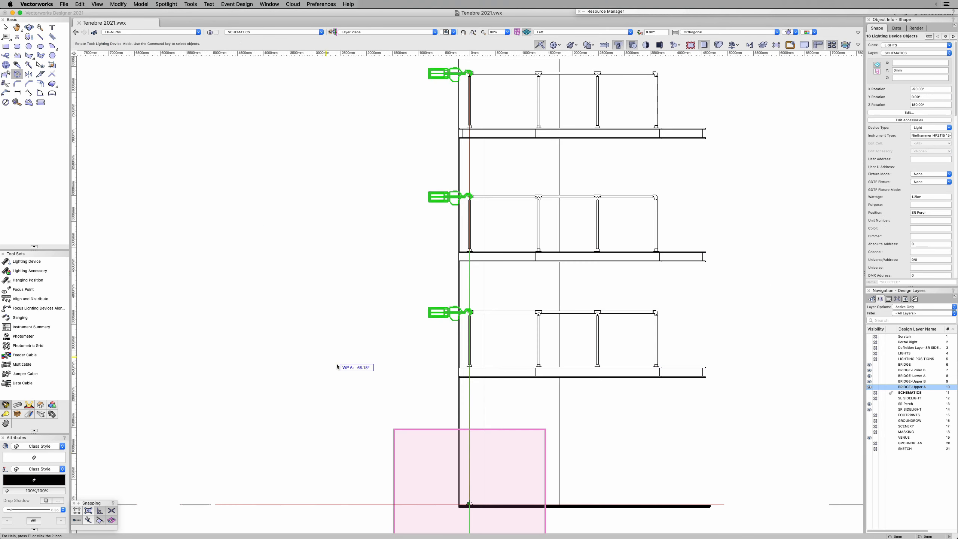
click(345, 318)
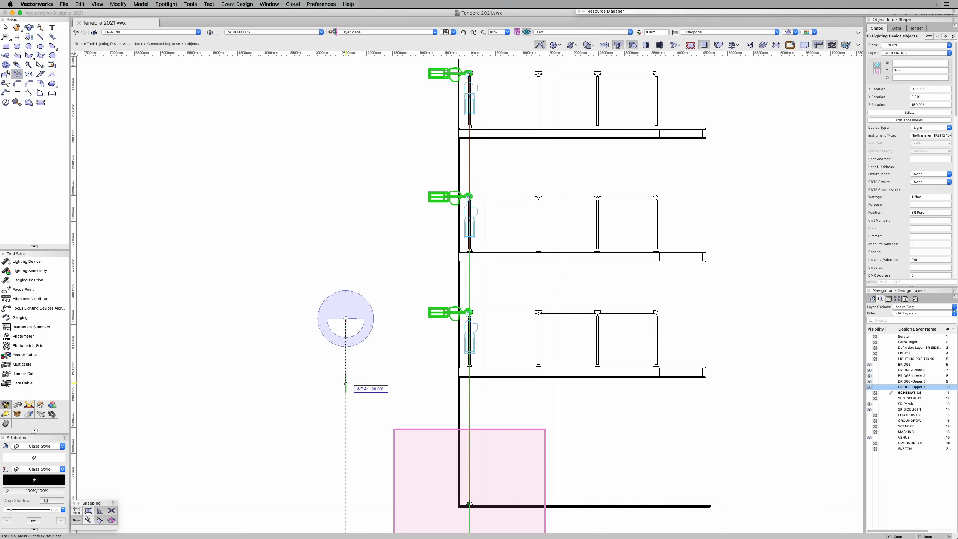
click(345, 383)
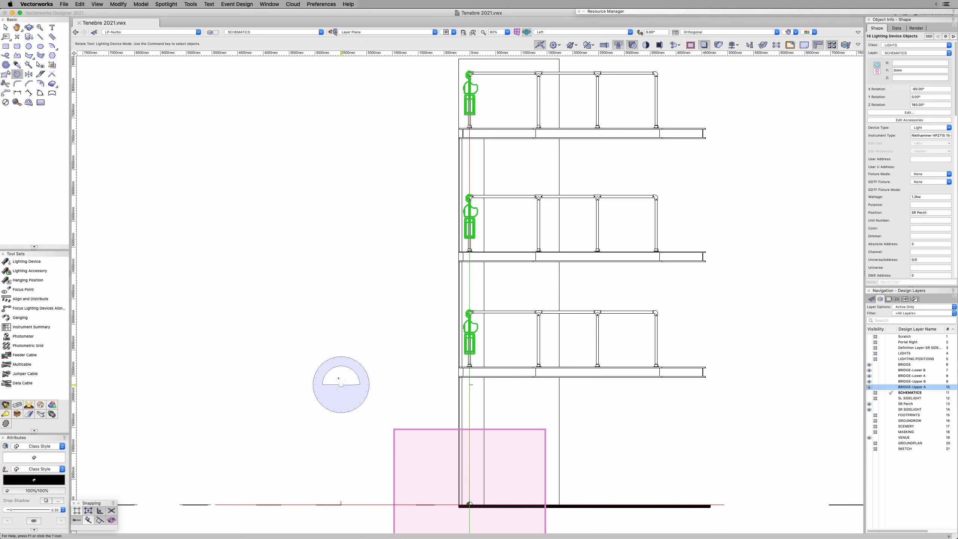
key(shift+c)
drag(349, 336, 428, 350)
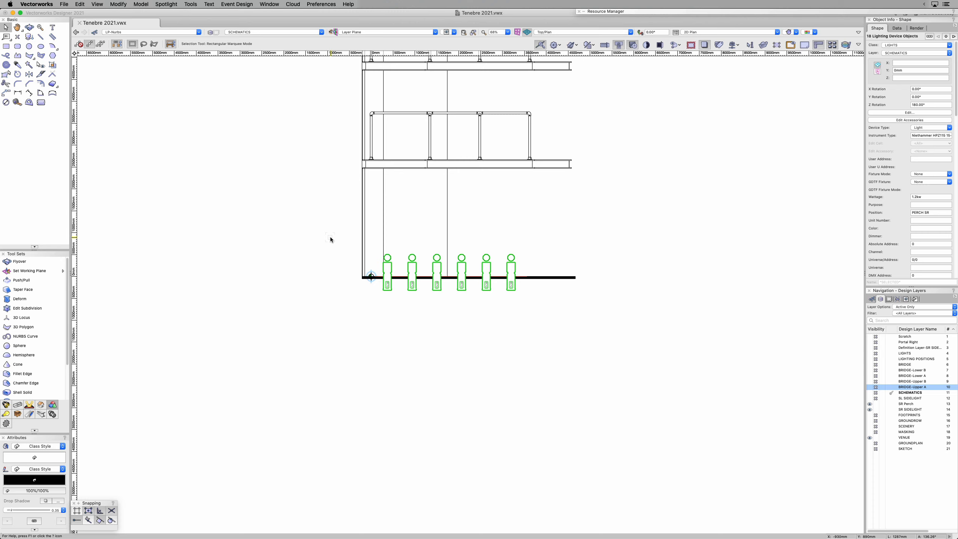
Step: Move the PERCH SR hanging position by points from the origin to clear space at about X -8910 mm, Y -3690 mm
click(372, 277)
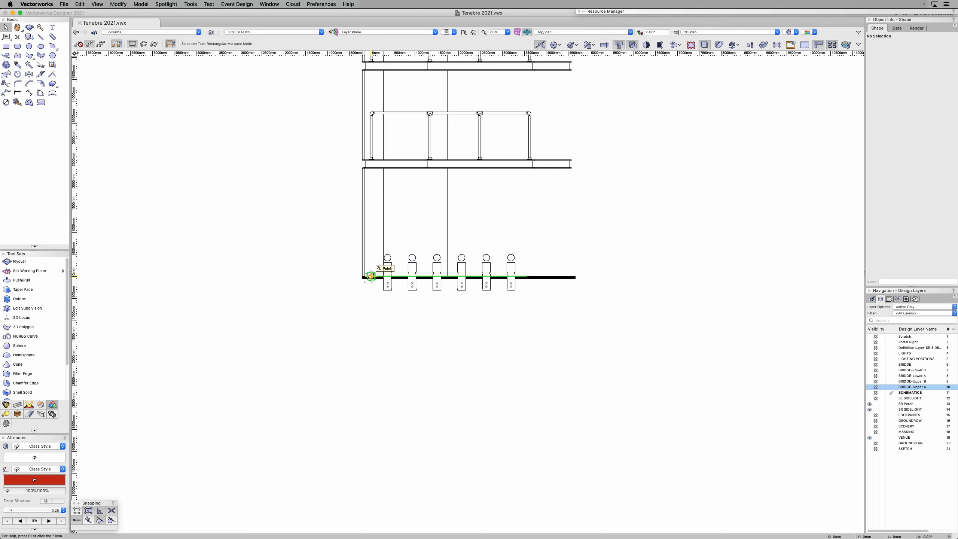
key(space)
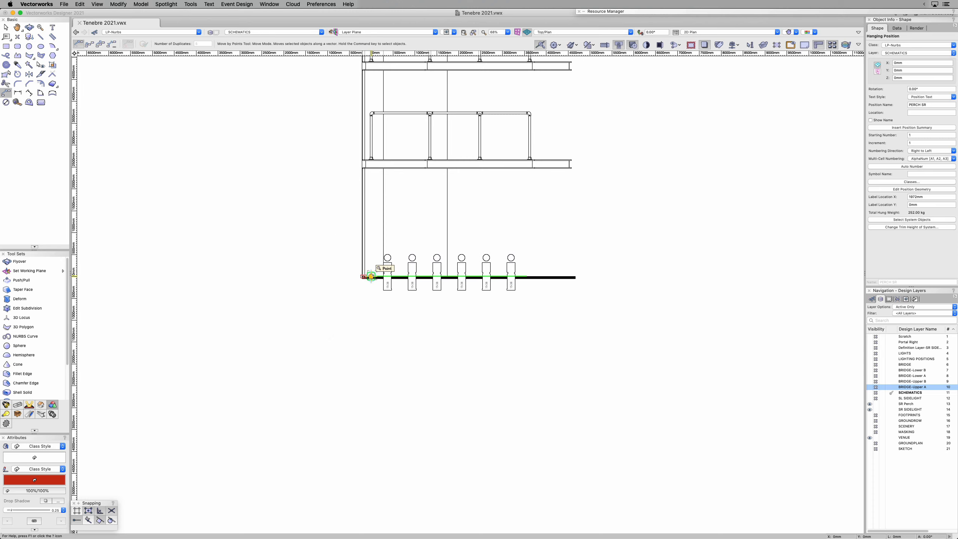
drag(253, 416, 502, 283)
key(space)
drag(284, 285, 436, 284)
click(382, 303)
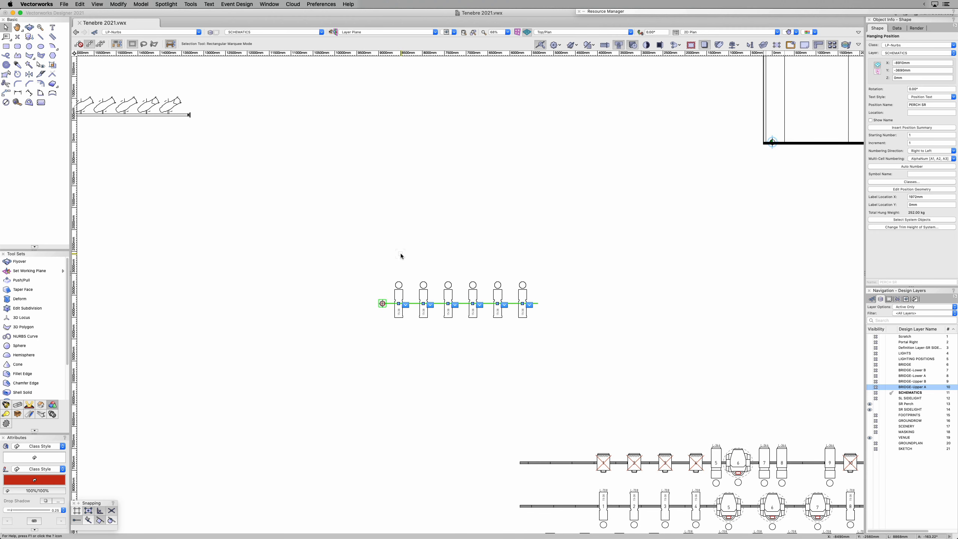
Step: Create a schematic view of the PERCH SR hanging position and place it at the origin over the section viewport
key(space)
drag(526, 201, 371, 302)
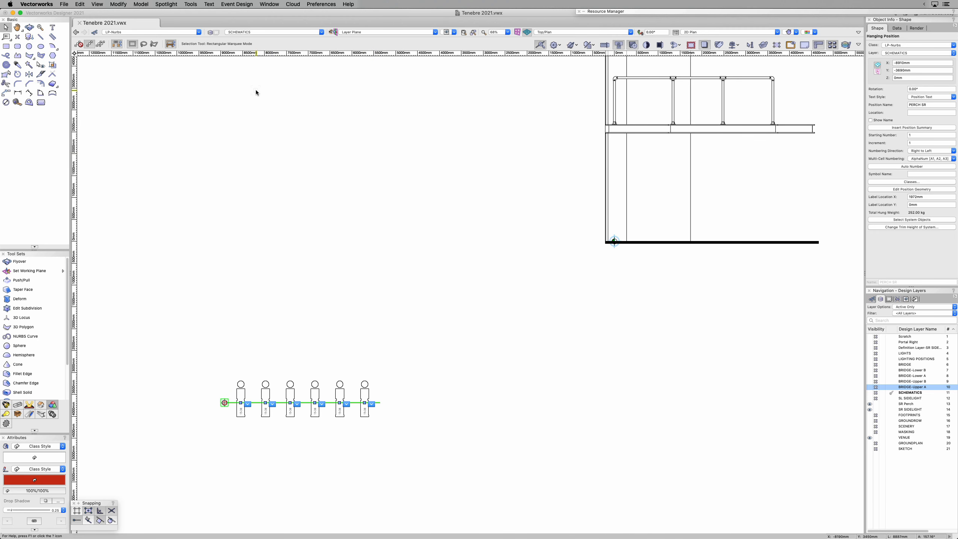
click(171, 3)
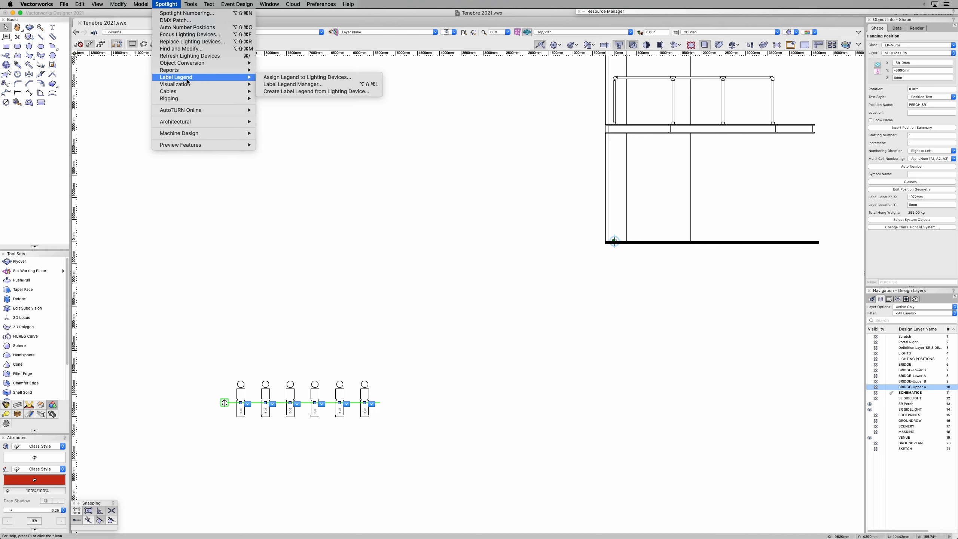
mouse_move(188, 88)
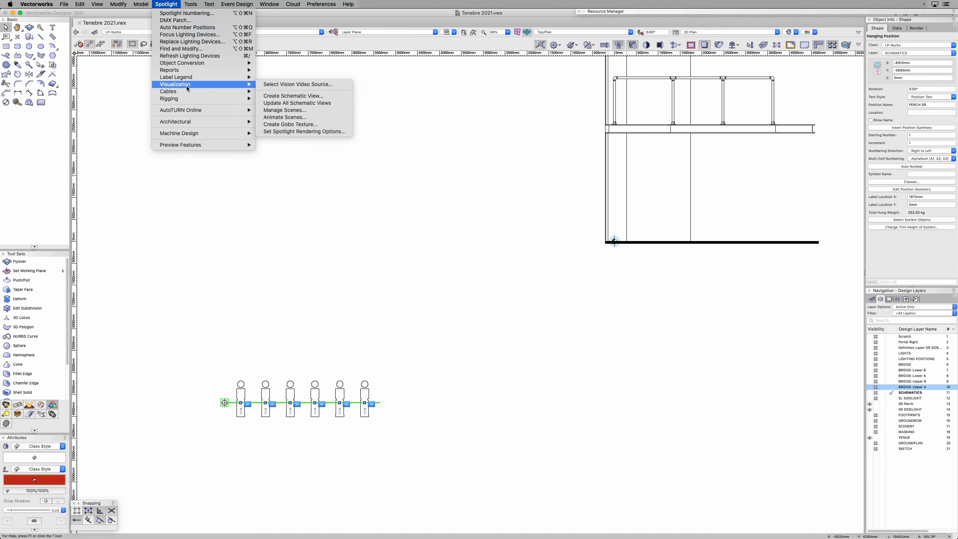
click(275, 98)
click(512, 188)
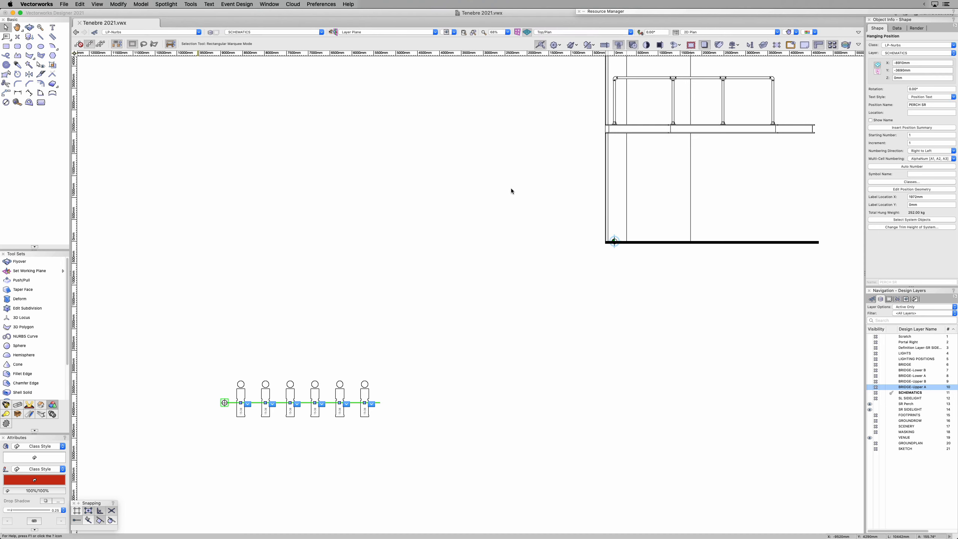
drag(565, 163, 336, 413)
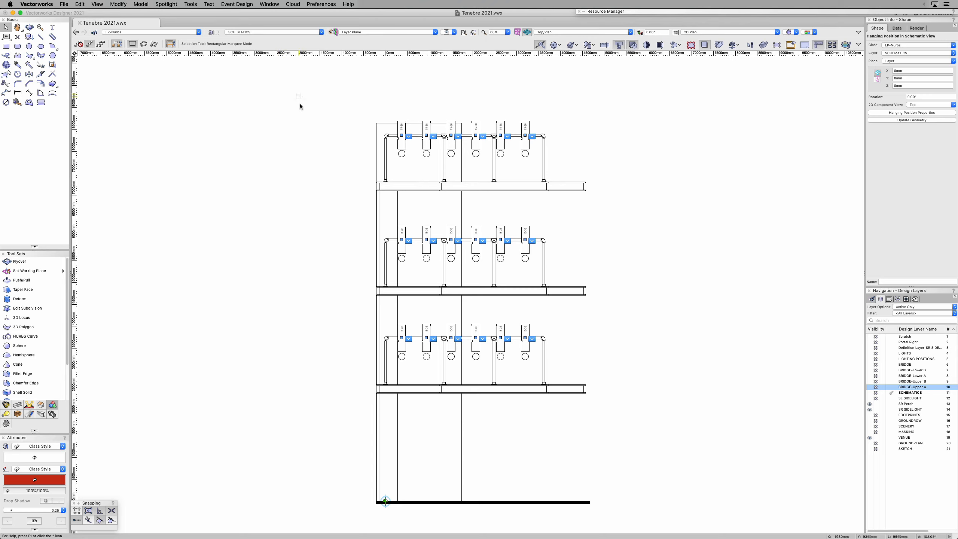
click(347, 87)
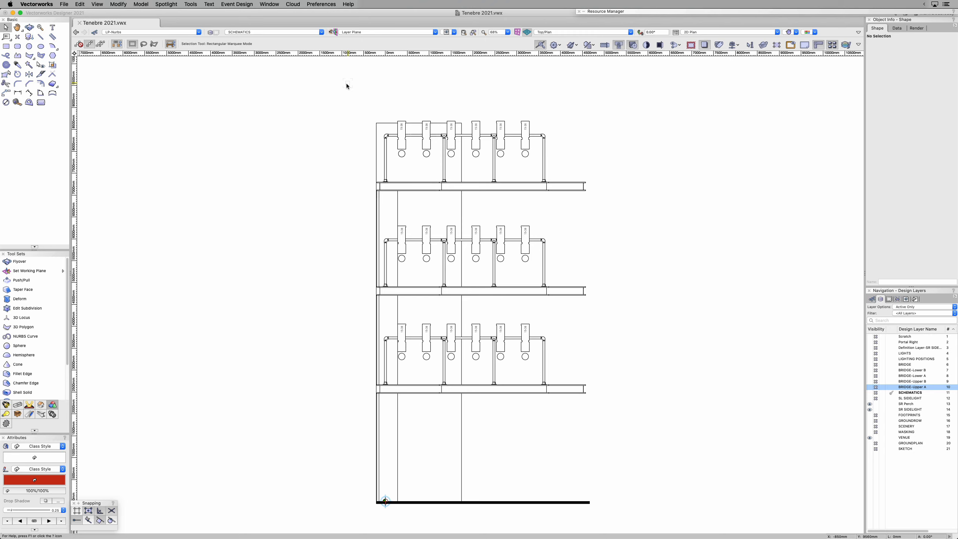
Step: Select the 18 lights in the schematic view and set their rotation to 180°
drag(335, 80, 574, 374)
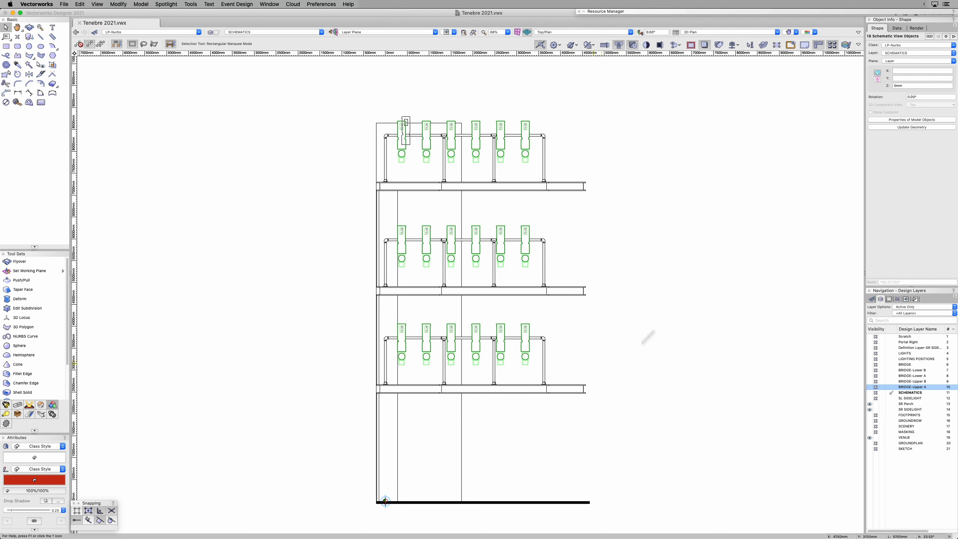
click(925, 98)
text(180)
key(Return)
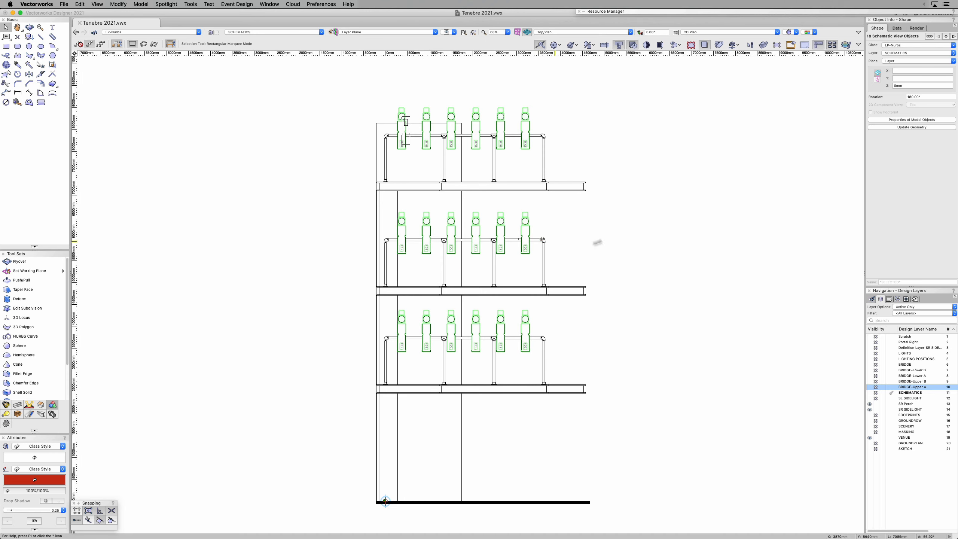
Step: Rotate the section viewport together with the PERCH SR schematic view by 90° about the origin
scroll(657, 252, down, 2)
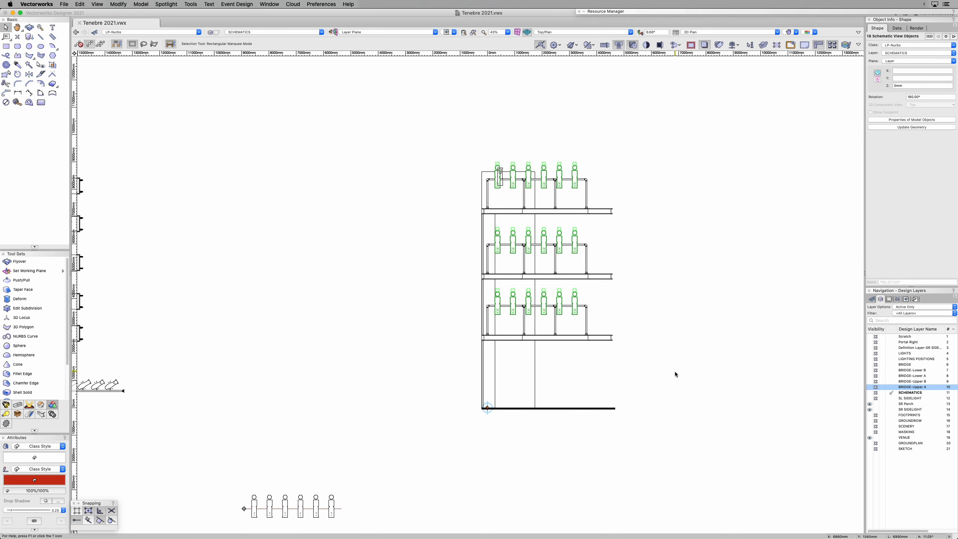
click(616, 407)
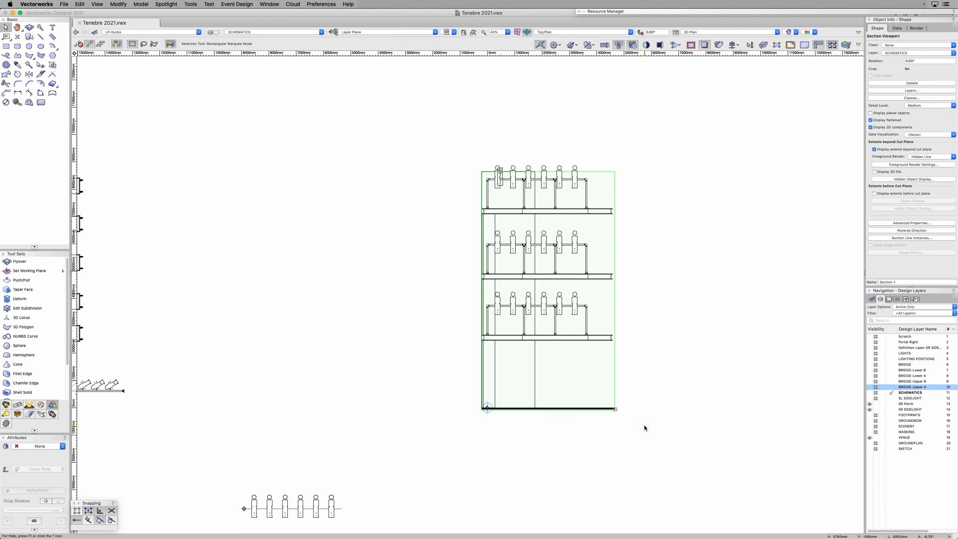
drag(436, 385, 506, 449)
key(r)
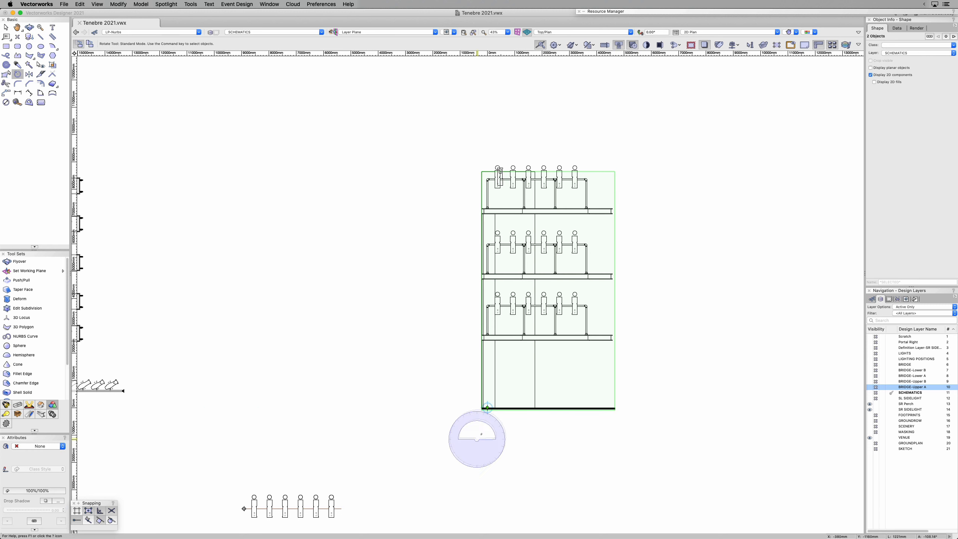
click(487, 408)
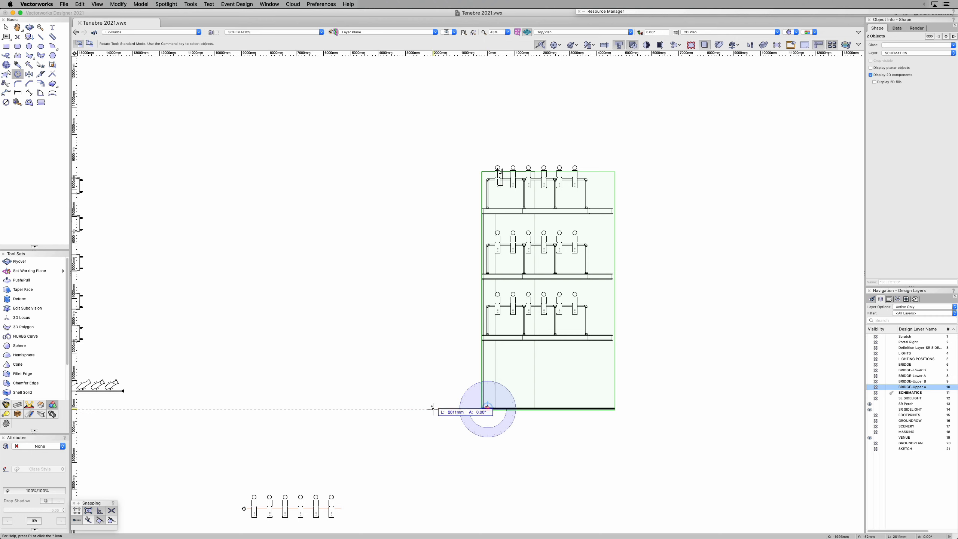
click(402, 408)
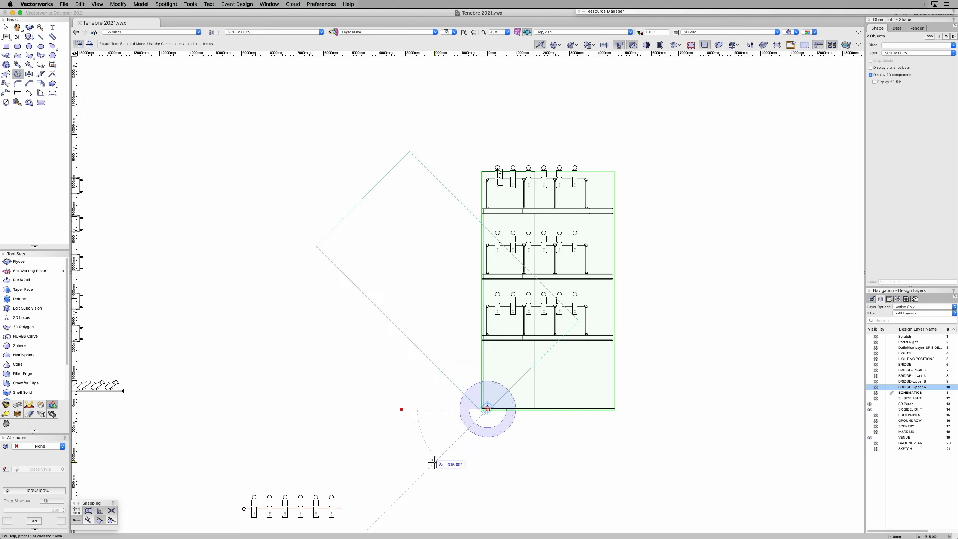
click(488, 508)
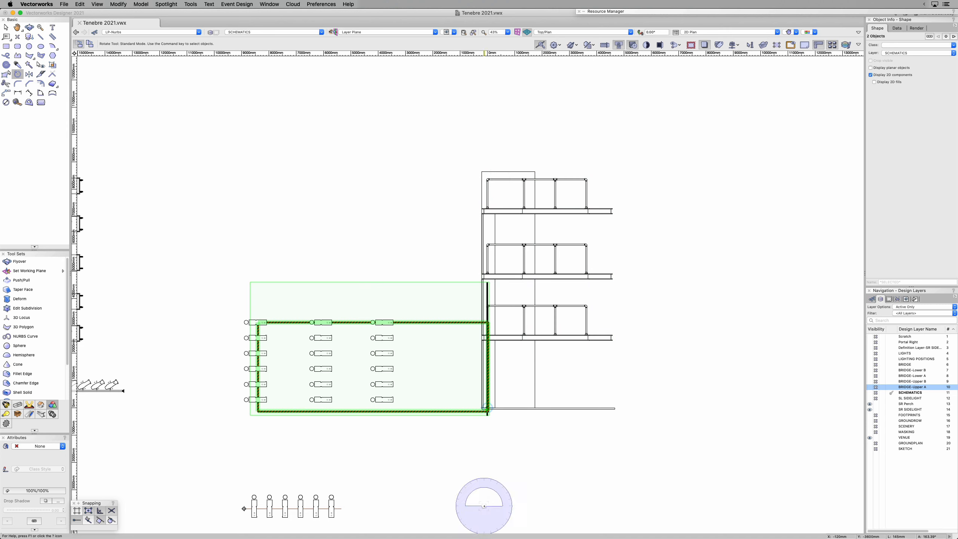
key(x)
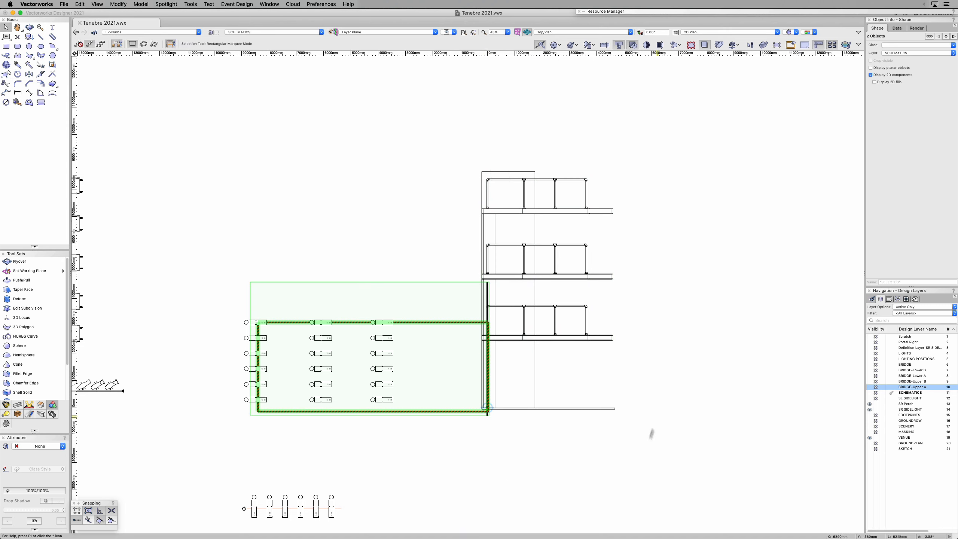
Step: Update the geometry of the rotated PERCH SR schematic view and refresh the section viewport behind it
click(653, 145)
drag(248, 282, 491, 416)
click(901, 120)
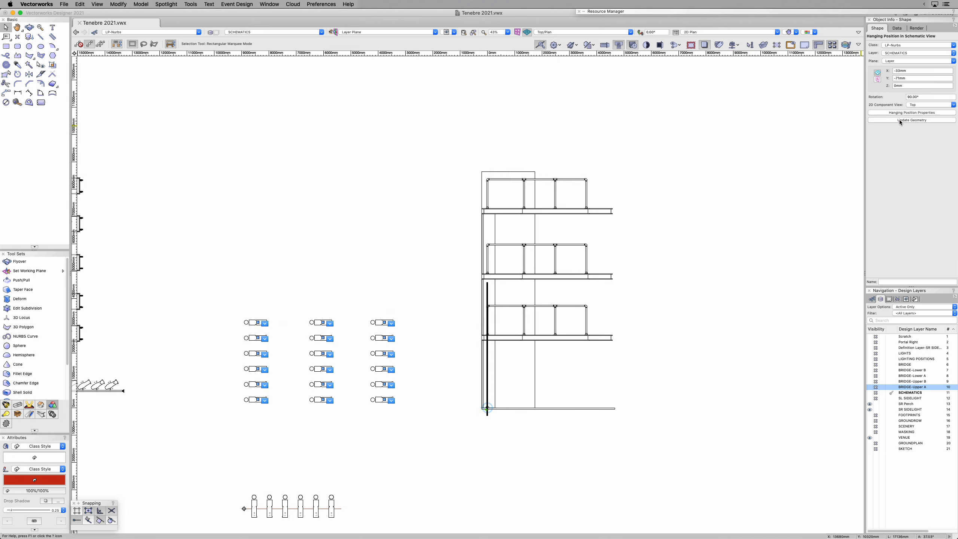
click(489, 286)
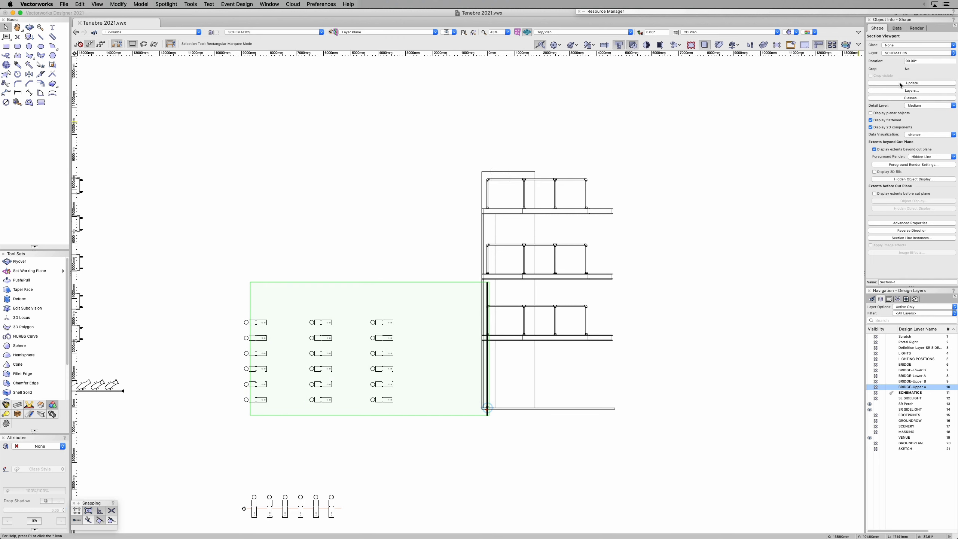
click(901, 83)
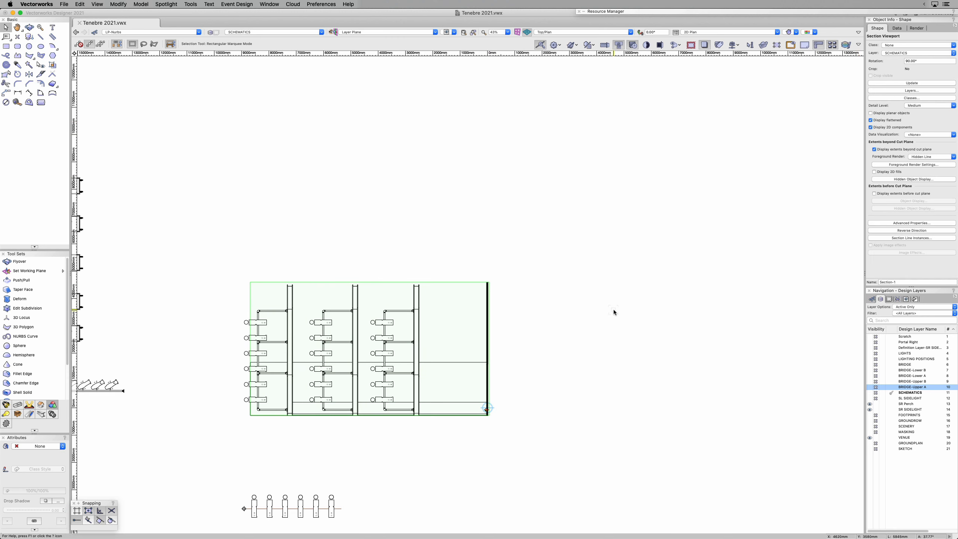
Step: Set the rotation of the PERCH SR hanging position to 180°
middle_drag(572, 383, 644, 271)
middle_drag(586, 413, 645, 389)
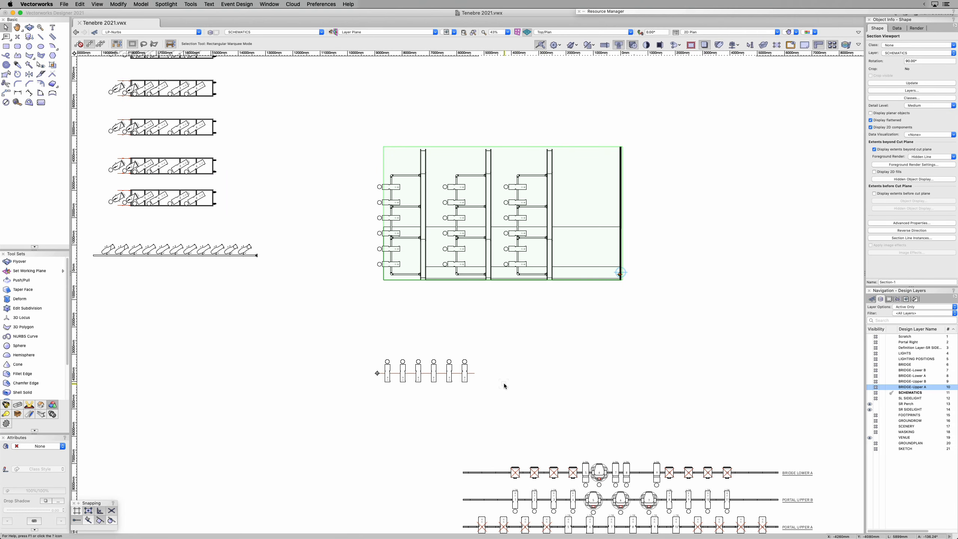
click(384, 448)
click(374, 374)
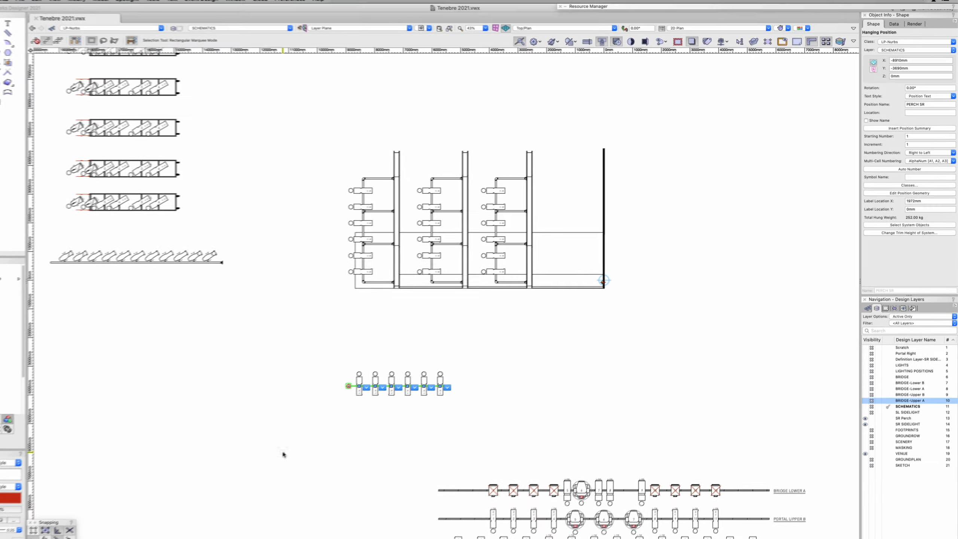
click(921, 81)
text(180)
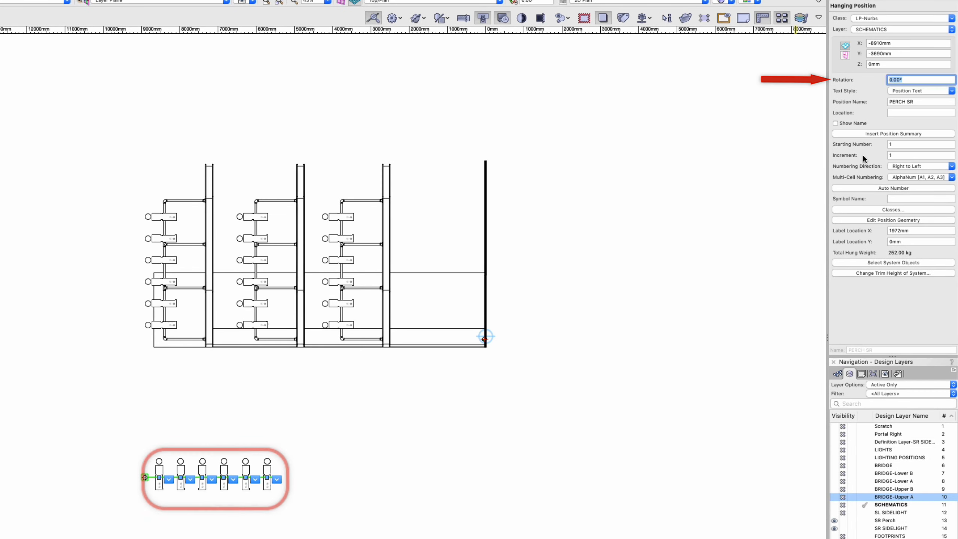
key(Return)
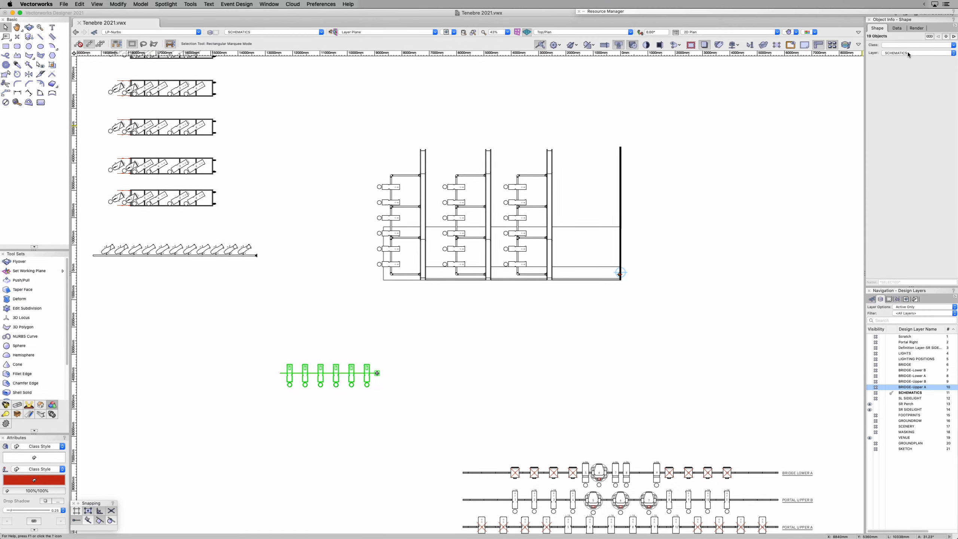
Step: Reassign the PERCH SR hanging position and its lights to the SR Perch layer and make that layer active
click(907, 52)
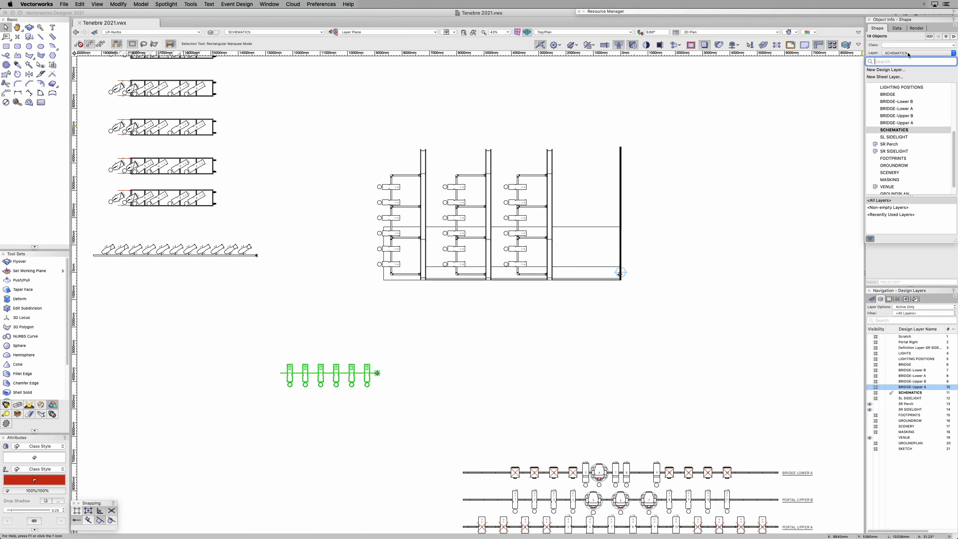
click(889, 145)
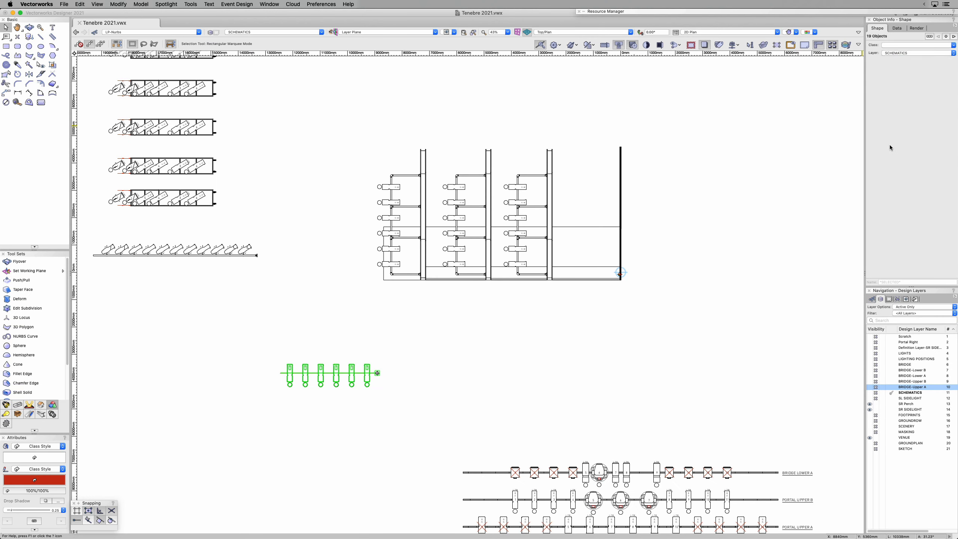
click(892, 405)
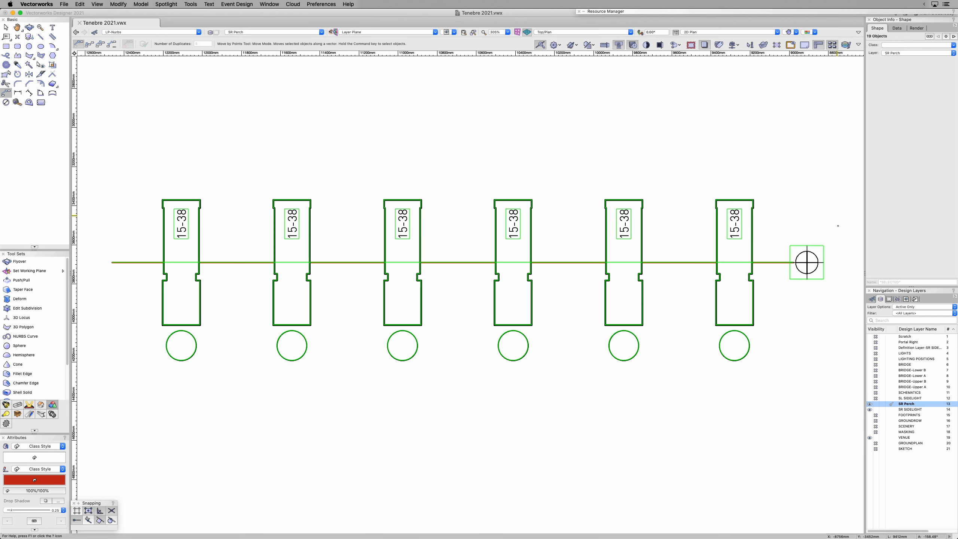
Step: Move the hanging position and its lights by points from its origin to the stage right perch, just below the section line markers
click(807, 262)
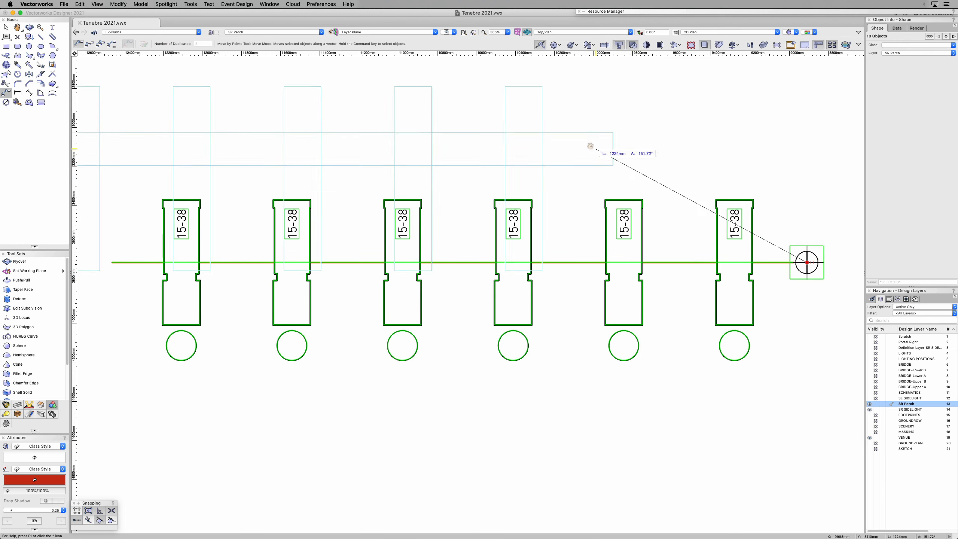
middle_drag(592, 145, 482, 351)
scroll(487, 349, down, 5)
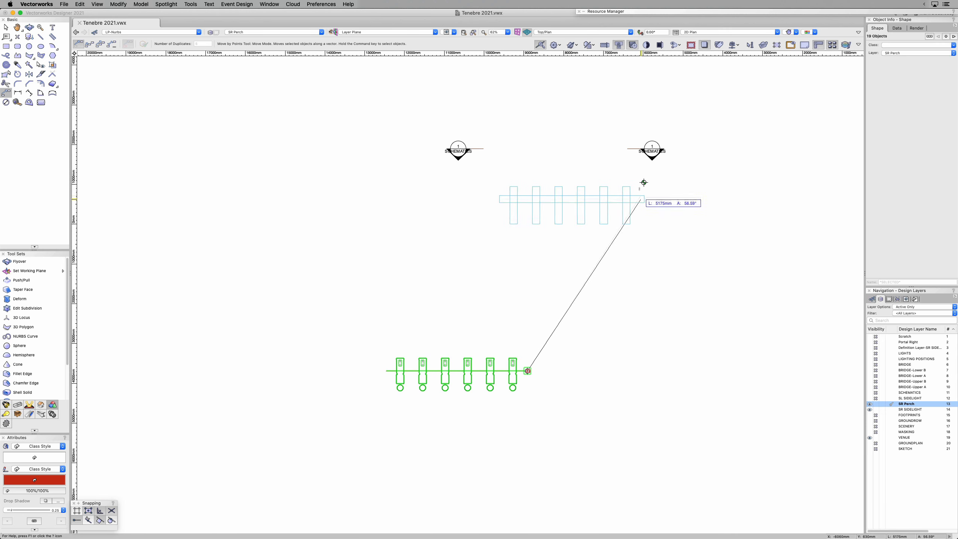
scroll(646, 173, up, 3)
scroll(646, 173, up, 3)
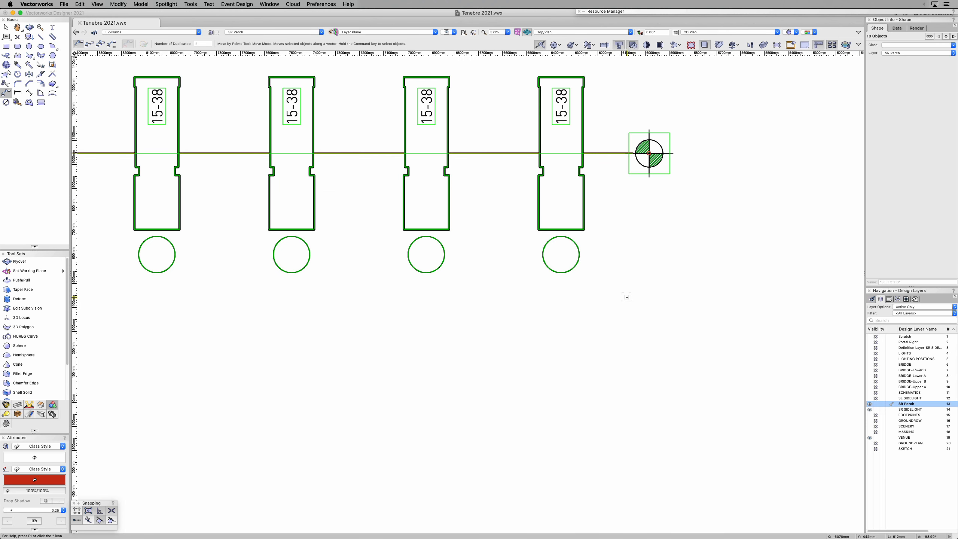
scroll(649, 153, down, 4)
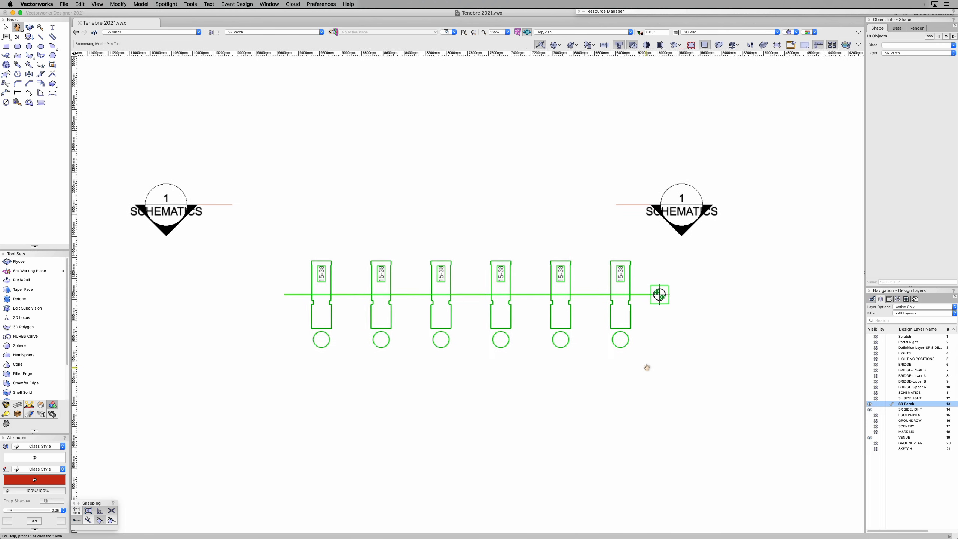
key(x)
Step: Set the layer options to Show/Snap/Modify Others and gray the VENUE layer
click(913, 307)
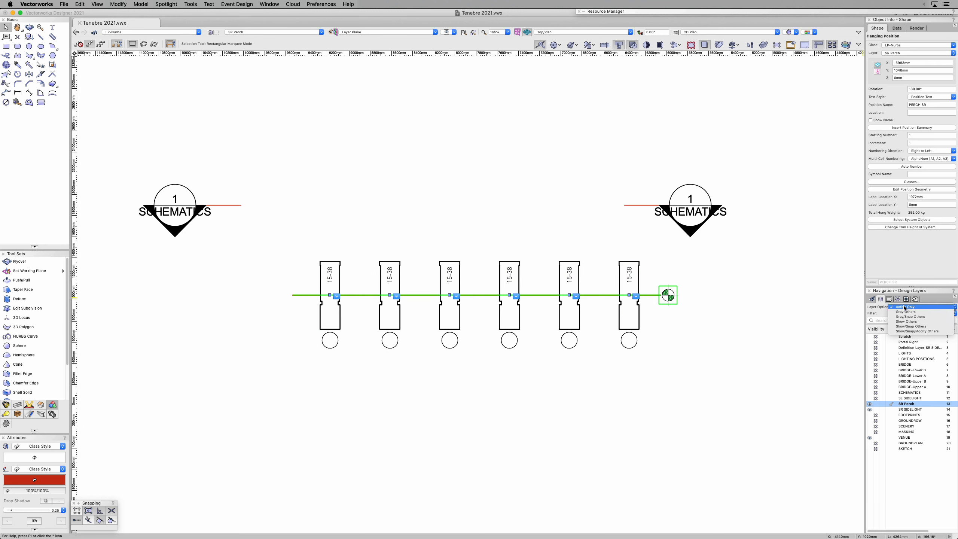
click(917, 331)
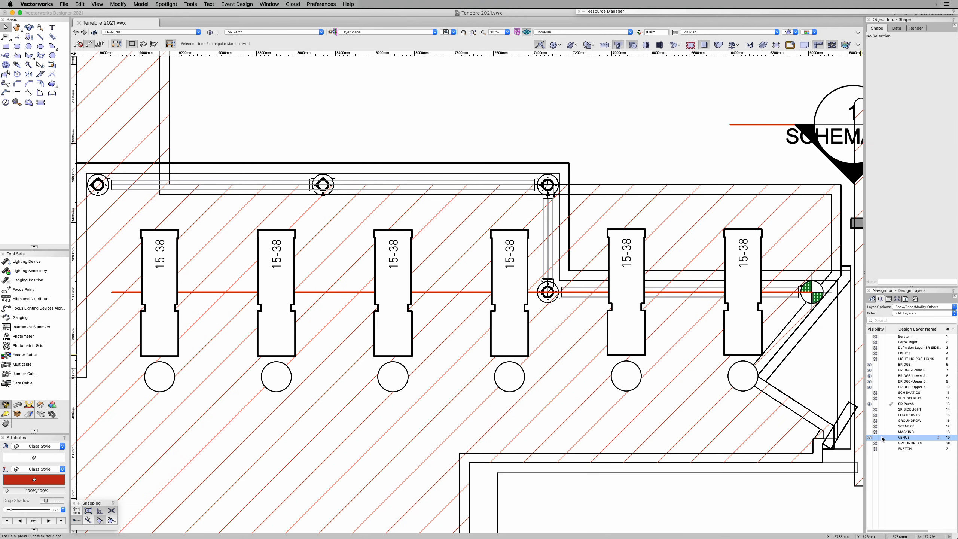
click(883, 439)
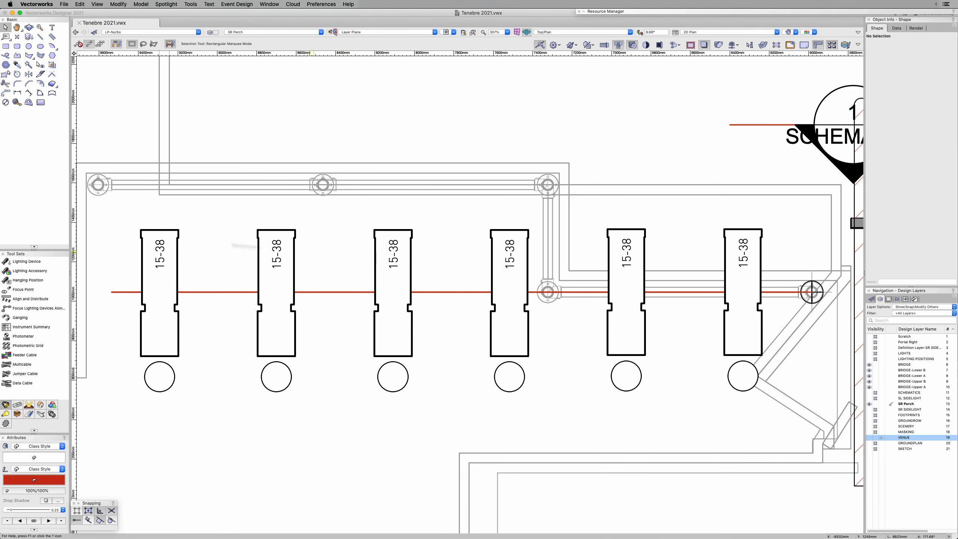
Step: Move the 12 lighting devices in the four offstage columns about 544 mm at 90° onto the offset section of rail
drag(113, 206, 575, 420)
key(shift+m)
click(111, 292)
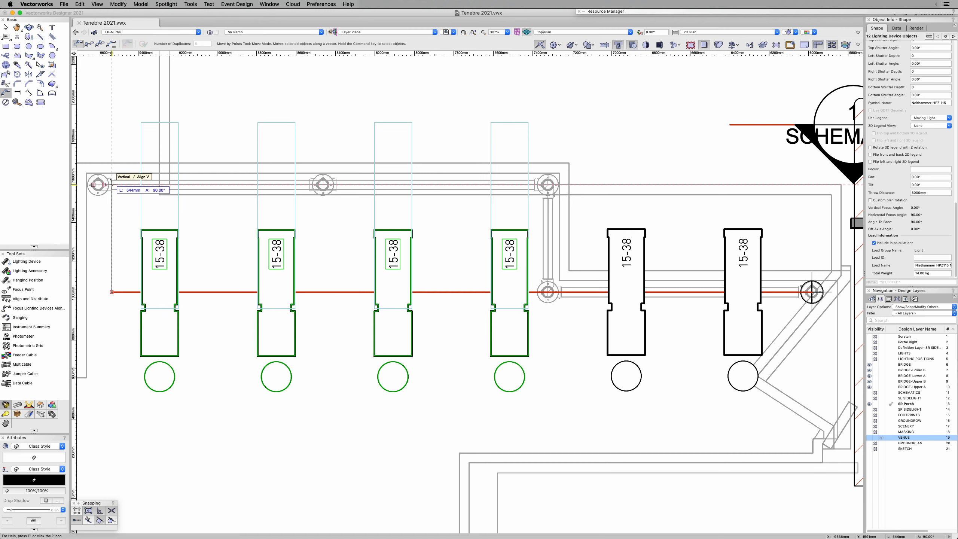
click(112, 184)
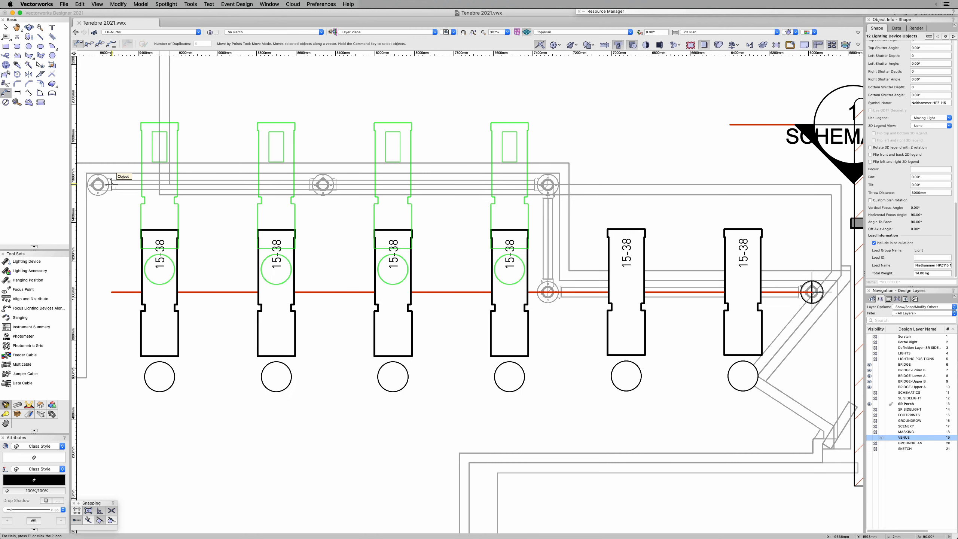
key(x)
Step: Select all 18 perch lights and show them fitted in a Left Isometric view, isolated with the clip cube
key(super+a)
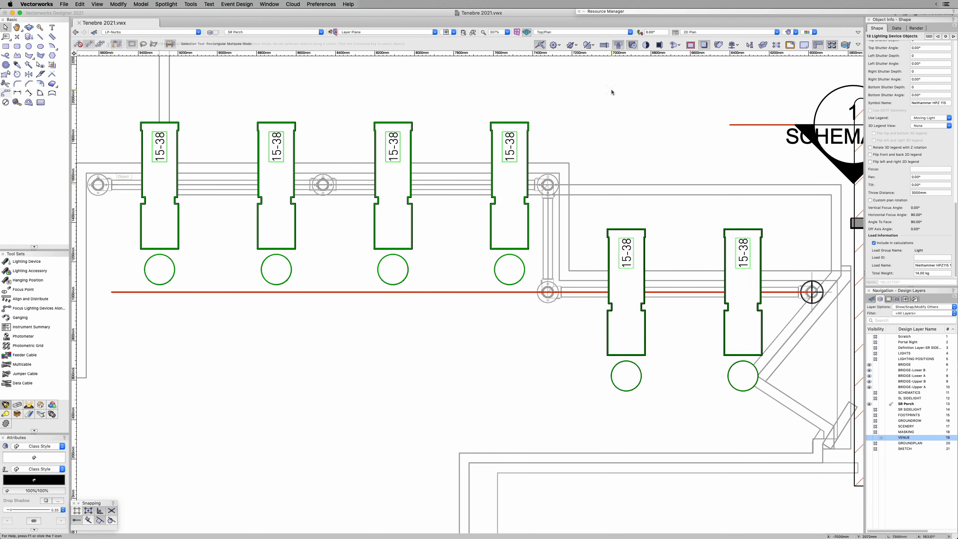
key(super+1)
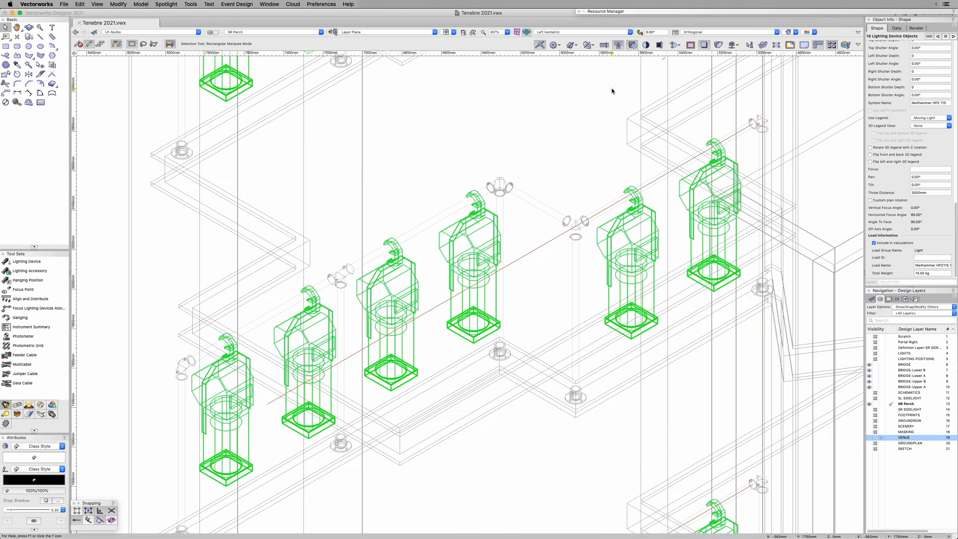
click(472, 33)
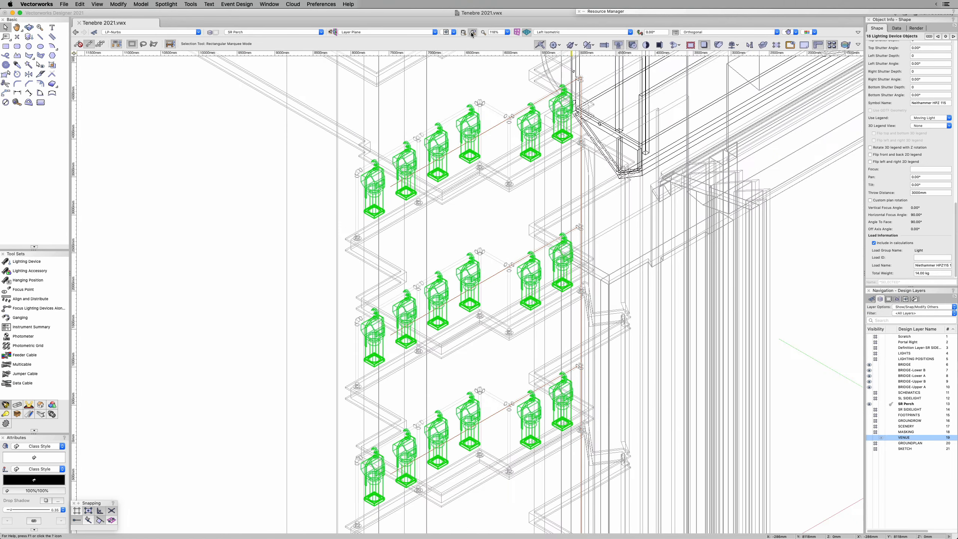
click(763, 45)
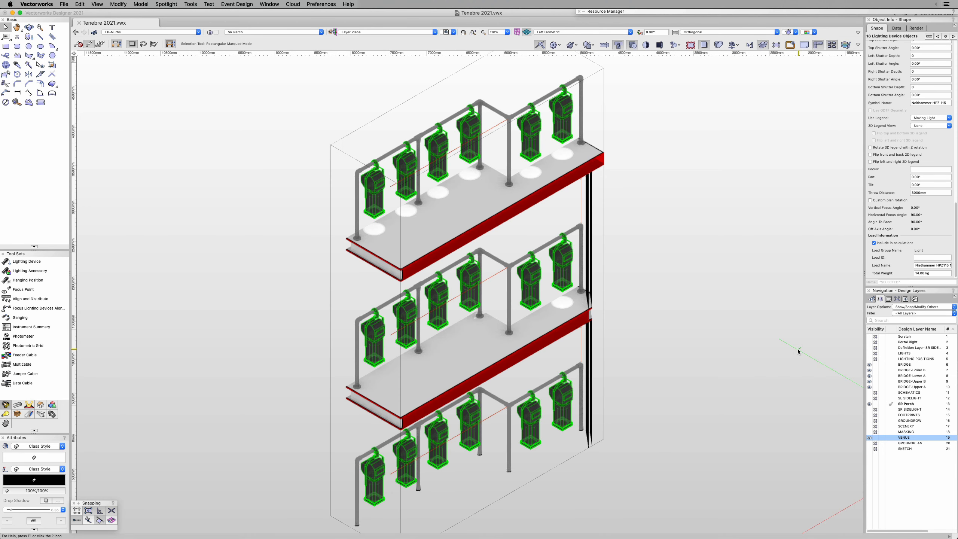
Step: Focus the 18 selected lighting devices with a tilt of 45° and a pan of -45°
right_click(540, 132)
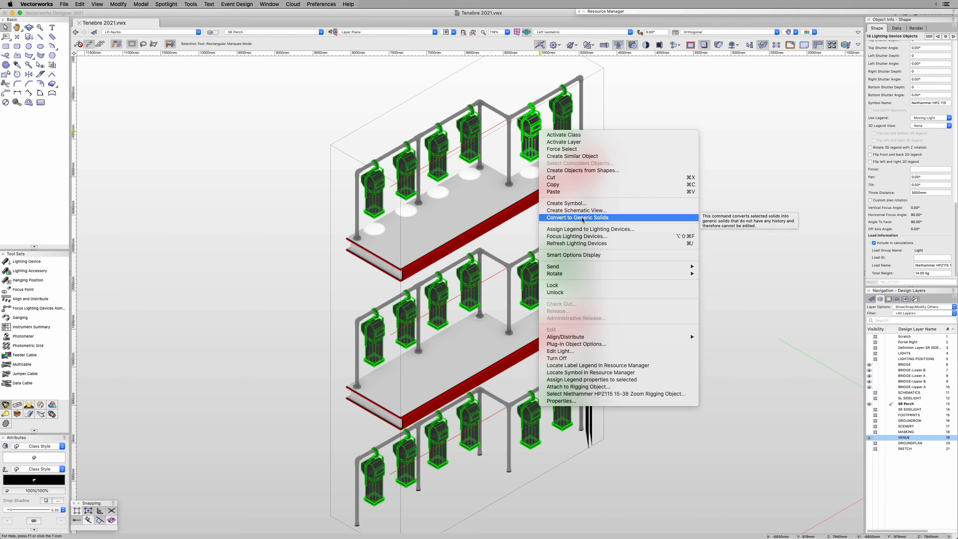
click(584, 237)
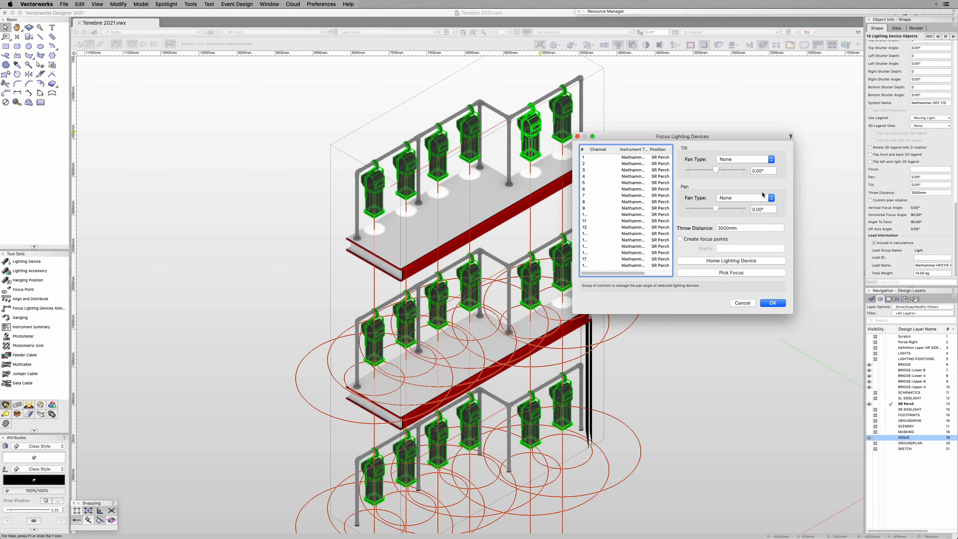
click(767, 170)
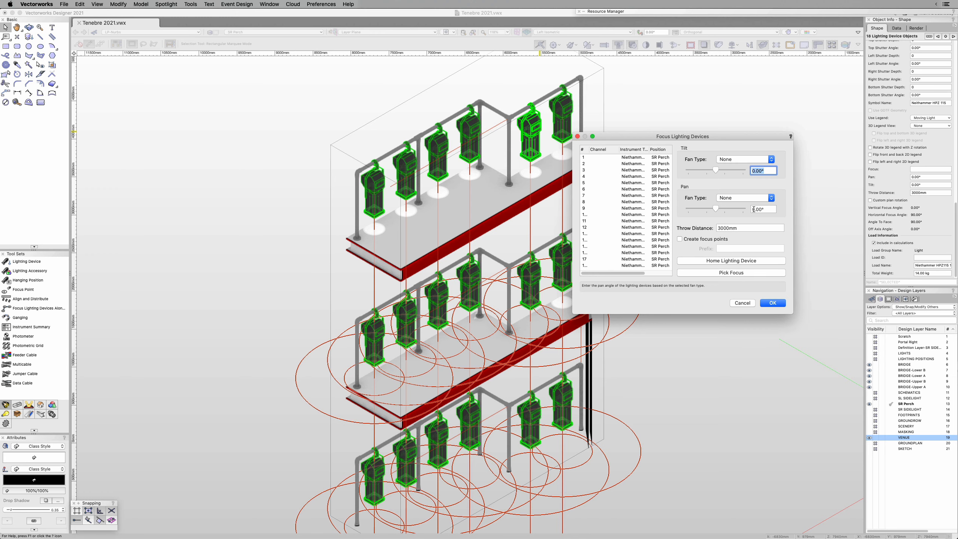
text(45)
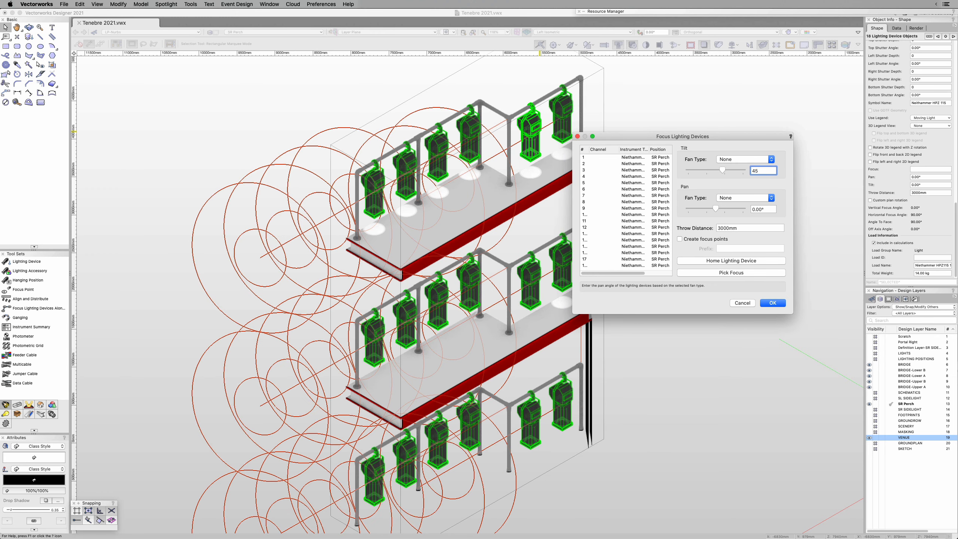
key(Tab)
text(-45)
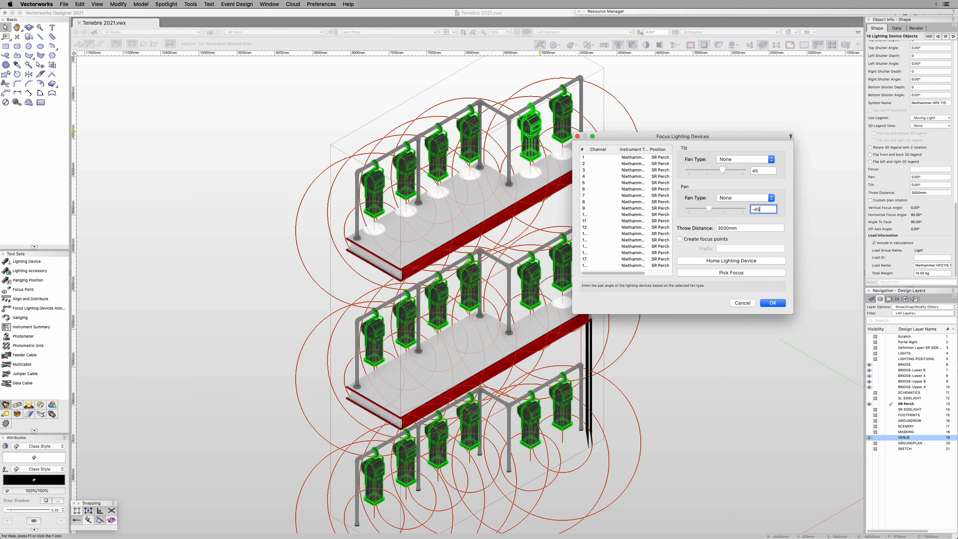
click(773, 302)
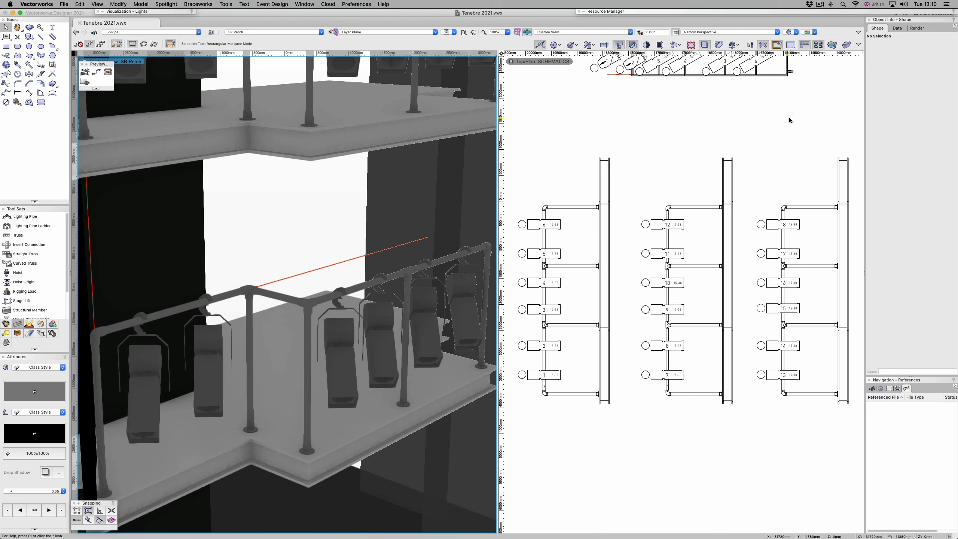
Step: Enlarge the schematic view around perch lighting units 13 to 16
key(c)
drag(740, 289, 821, 360)
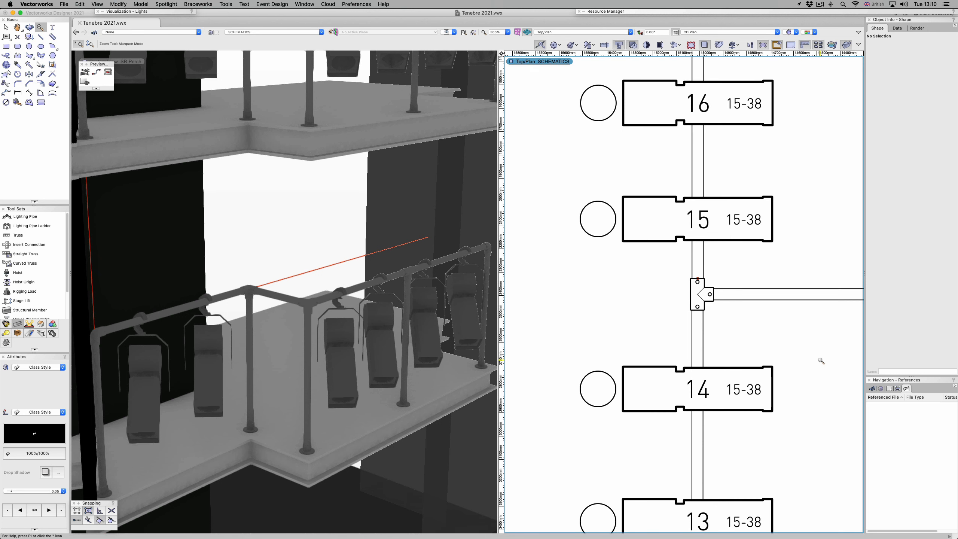
key(x)
click(262, 200)
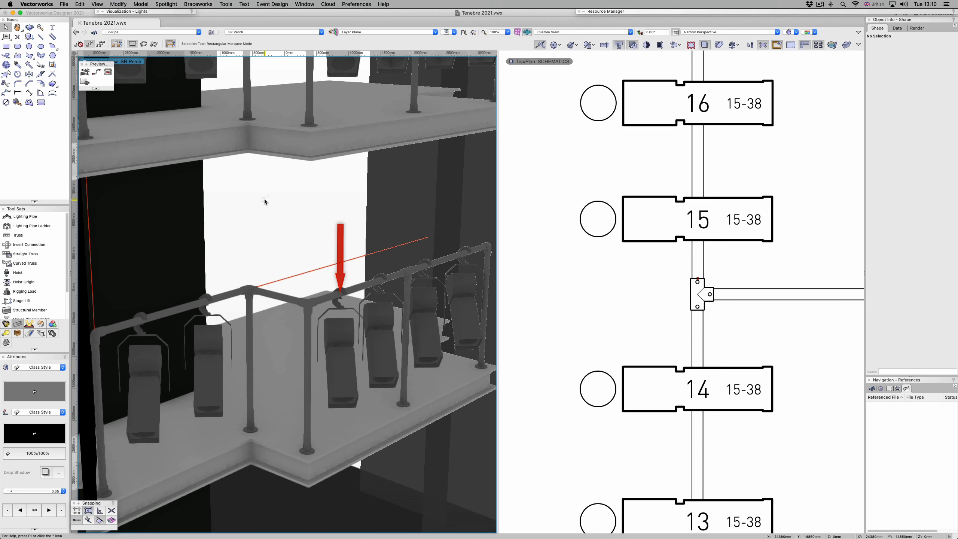
click(342, 338)
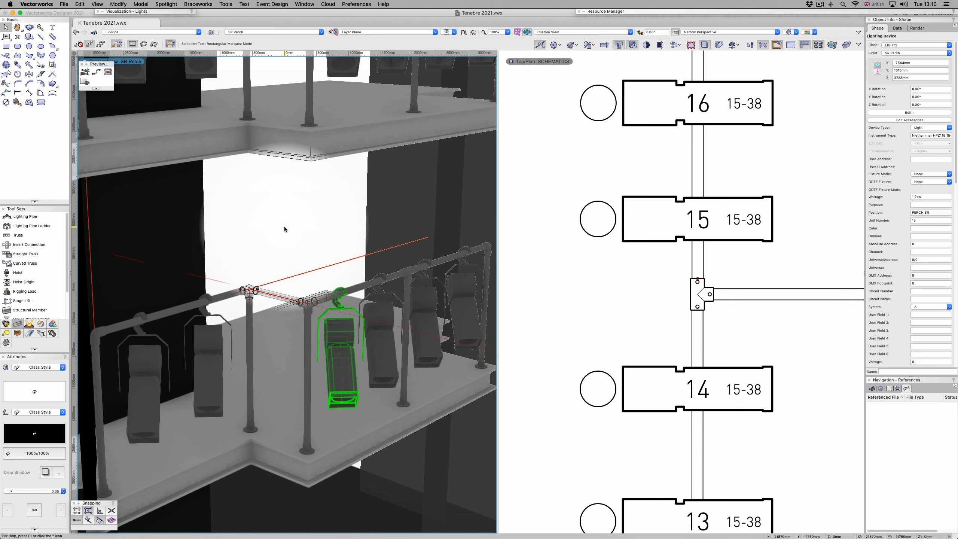
key(shift+m)
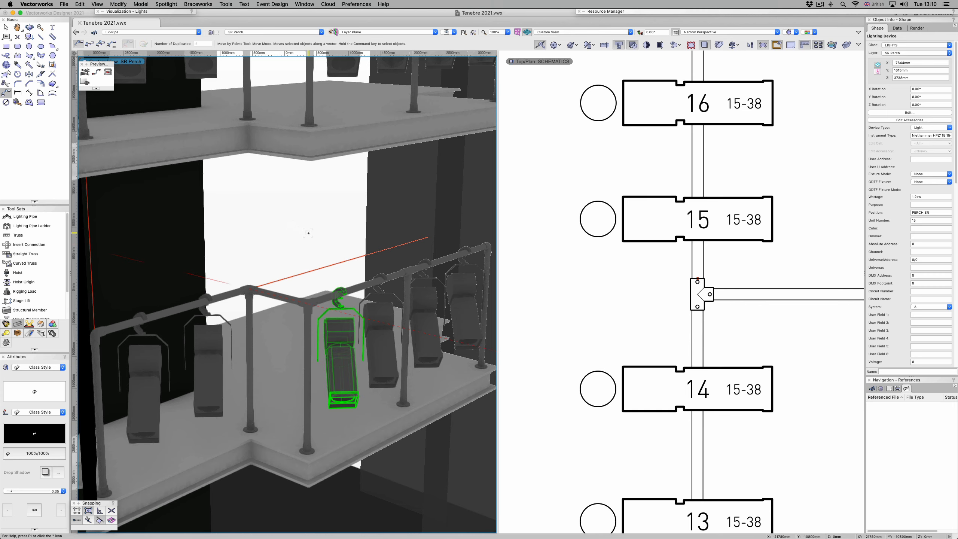
key(x)
key(x)
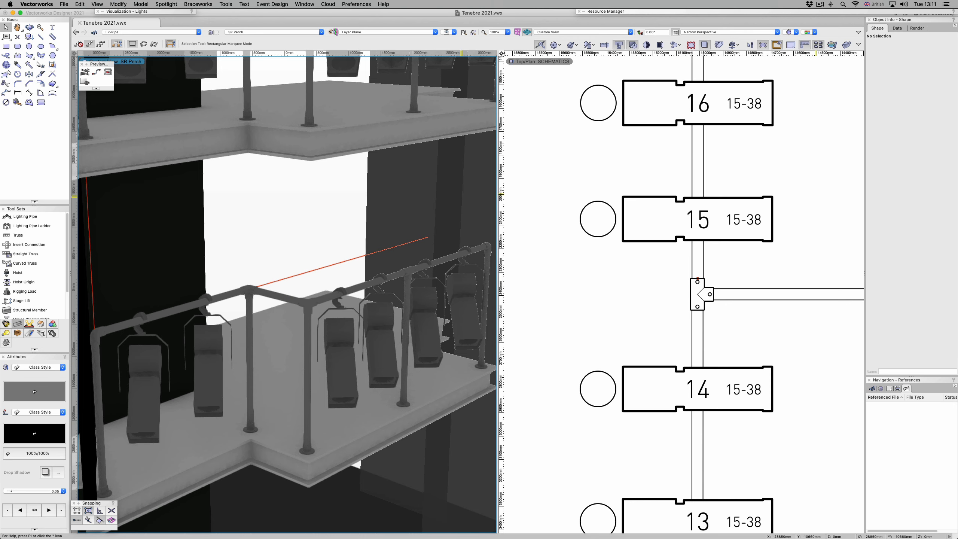
Step: Bring up the SmartCursor object settings with only Insertion Point and Nearest Point on Edge enabled, viewing the perch rail corner up close
scroll(287, 295, up, 8)
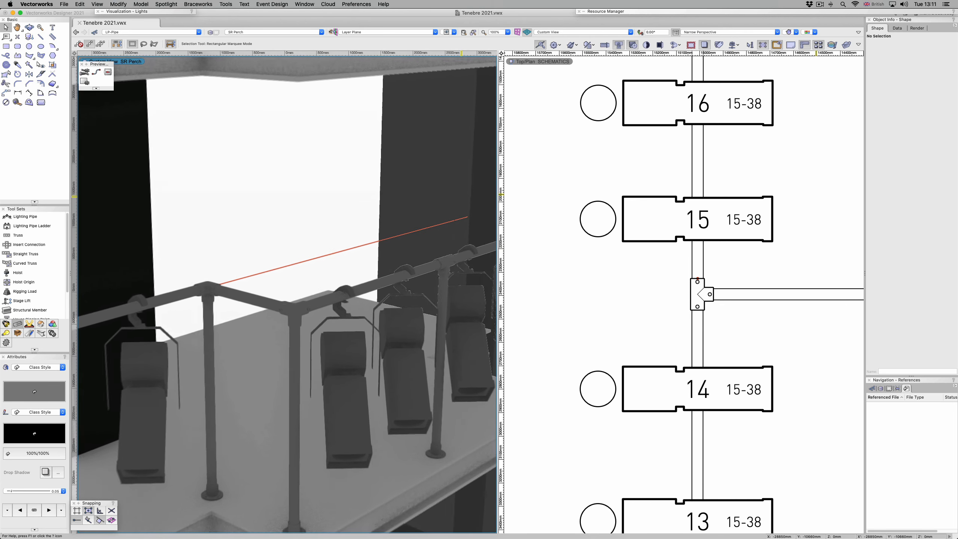
scroll(287, 295, up, 8)
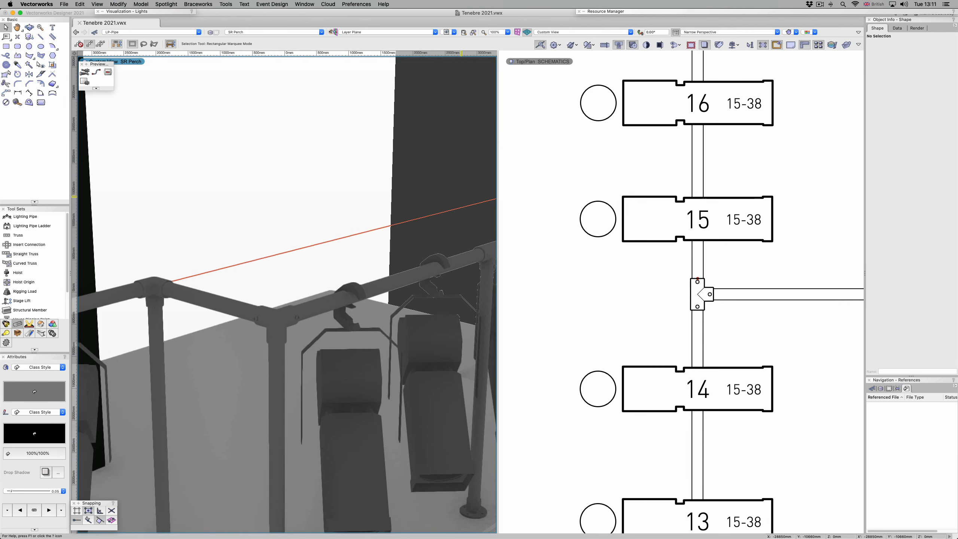
key(q)
key(q)
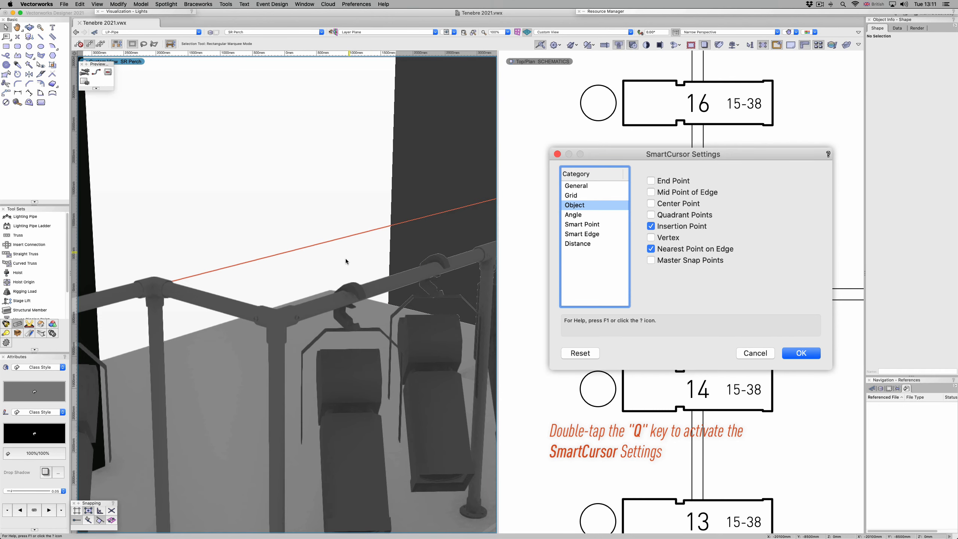
Step: Move lighting unit 15 by its insertion point onto the short angled rail section between the two corner posts
click(351, 289)
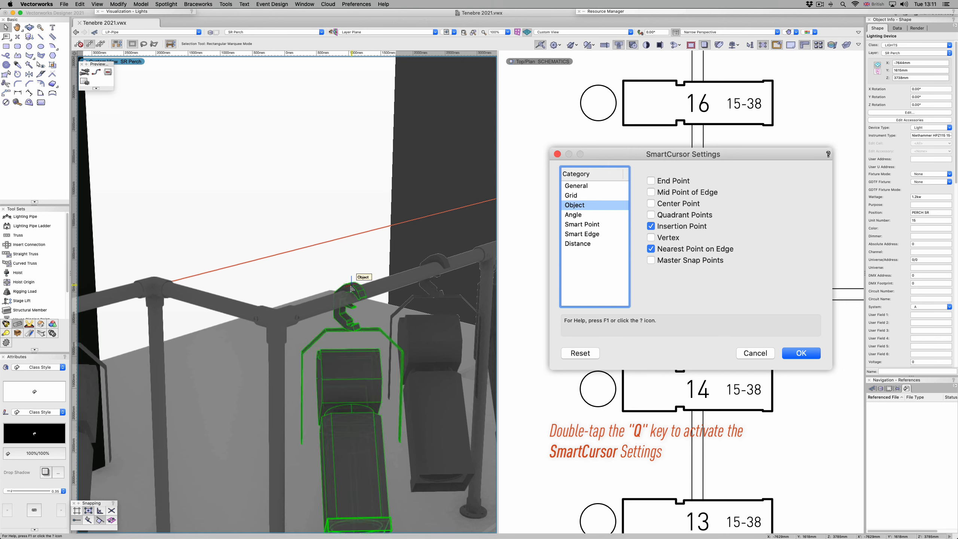
key(shift+m)
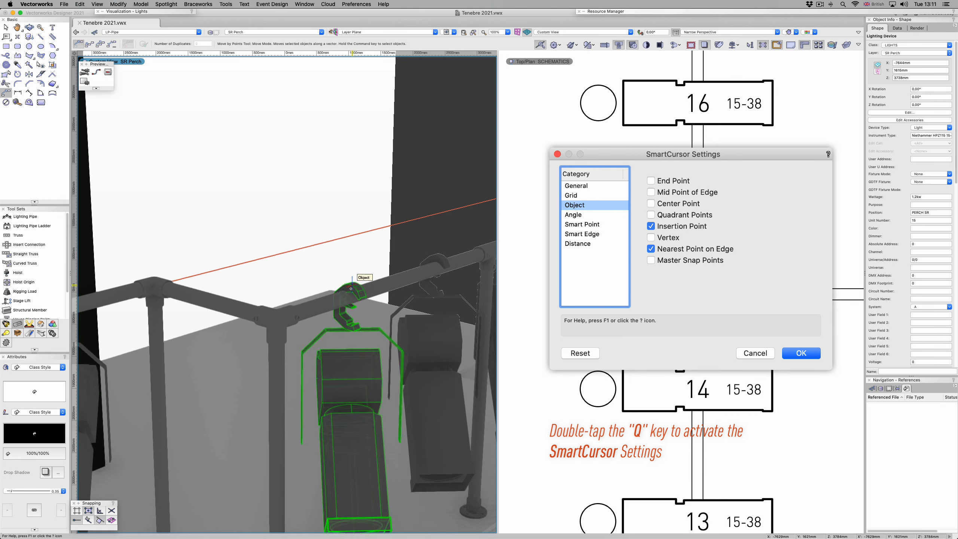
key(Return)
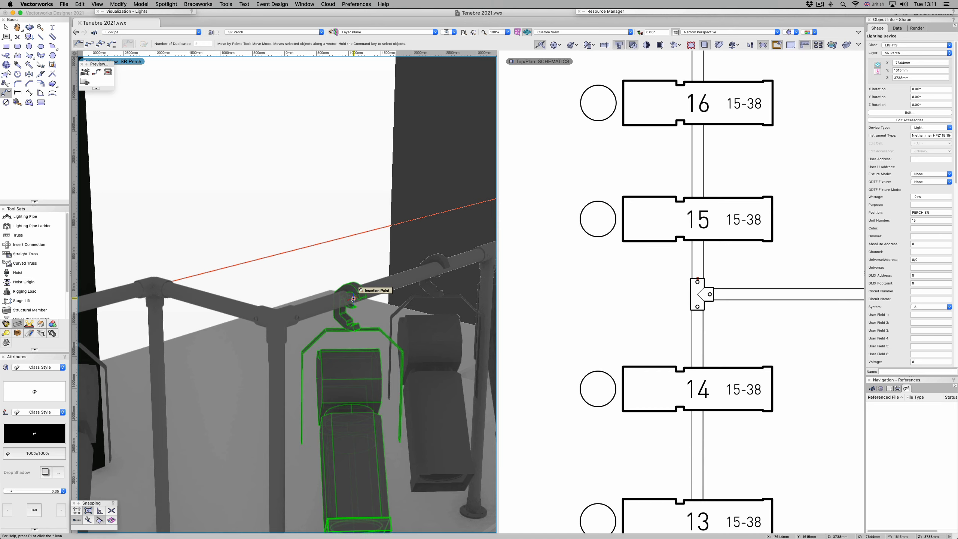
click(353, 298)
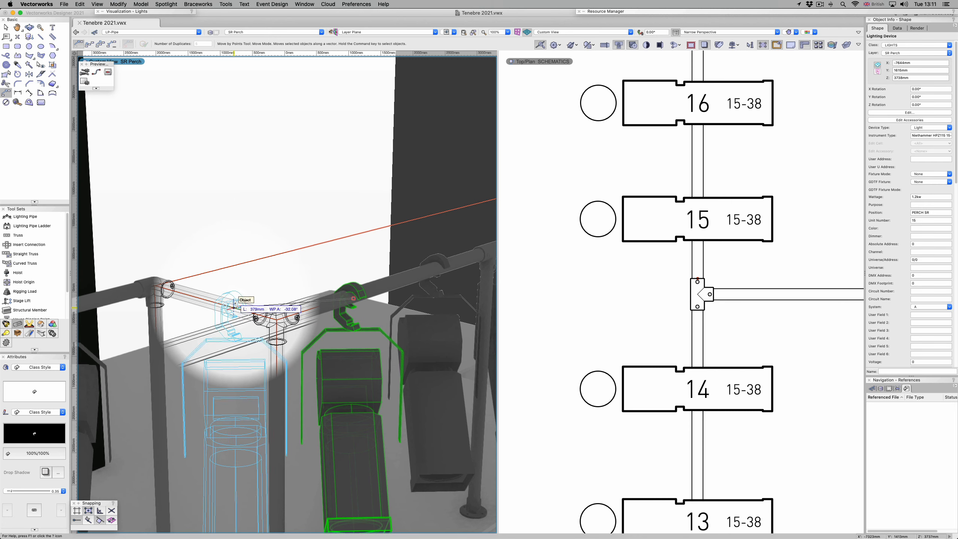
click(212, 302)
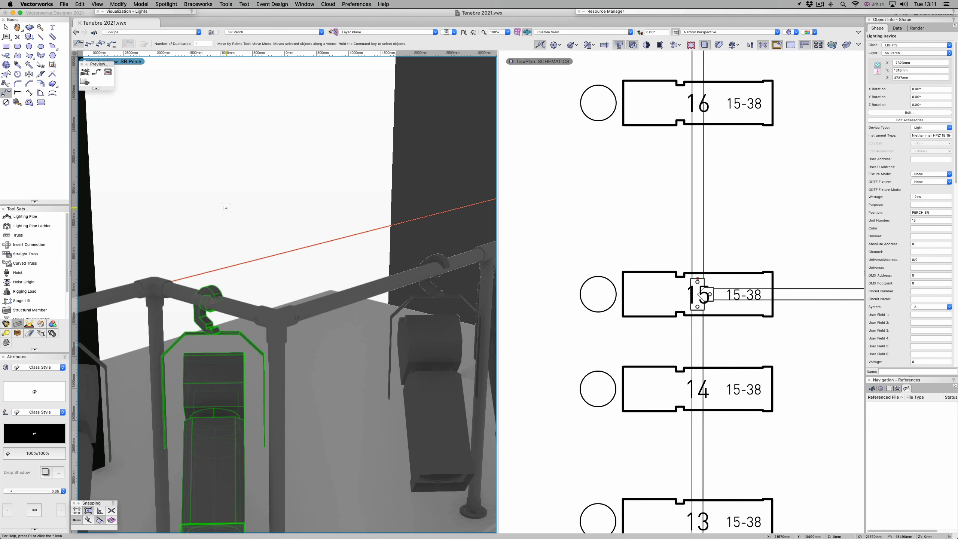
Step: Set the Z rotation of lighting unit 15 to -90°
key(x)
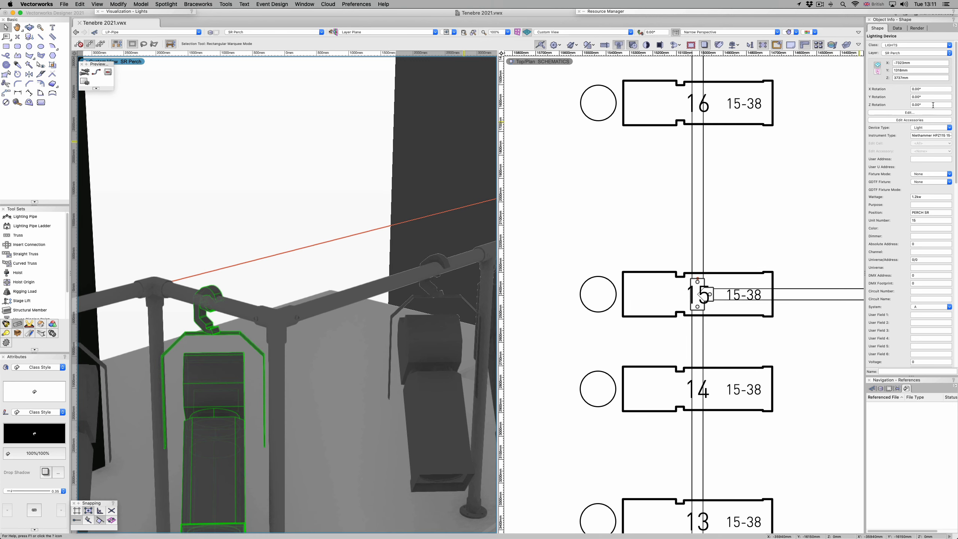
click(912, 106)
key(Tab)
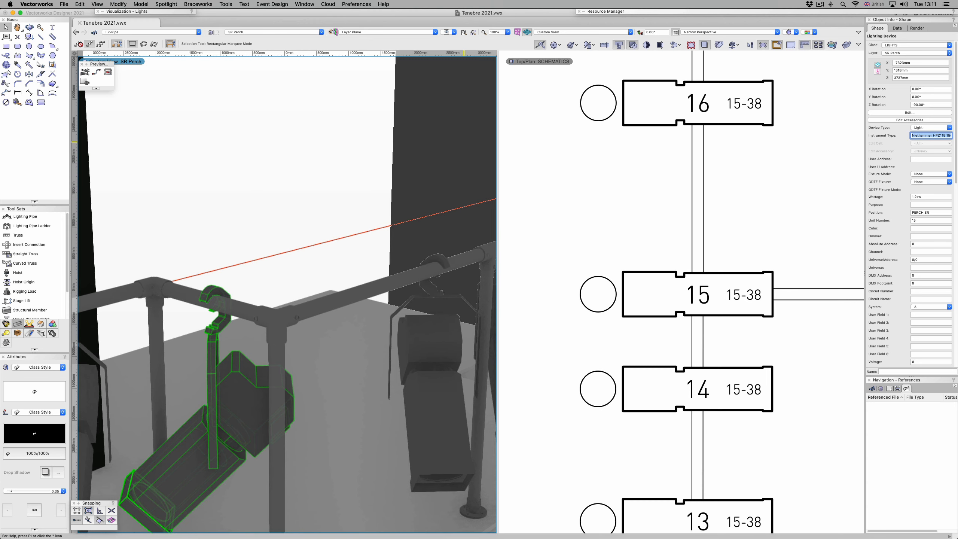
Step: Focus lighting unit 15 with a pan angle of 90°
key(super+shift+f)
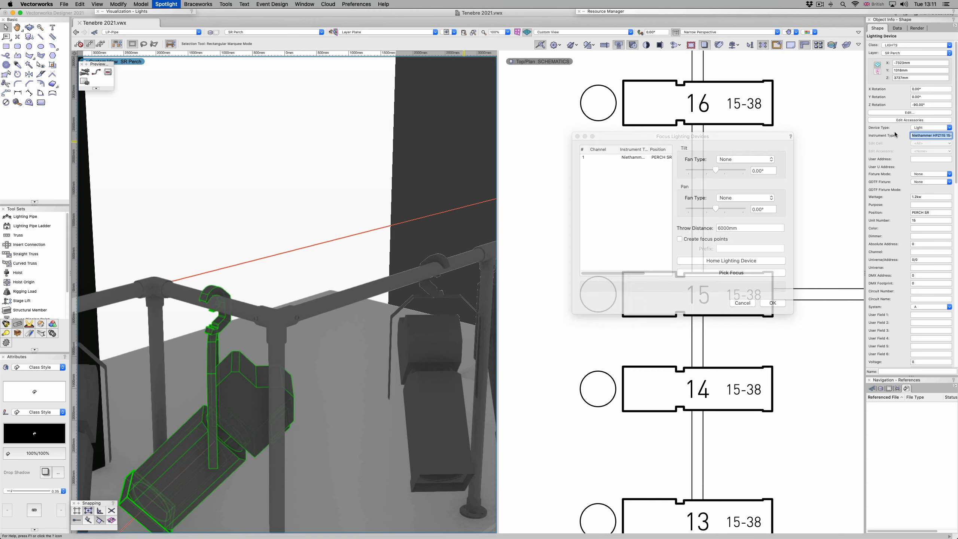
click(767, 212)
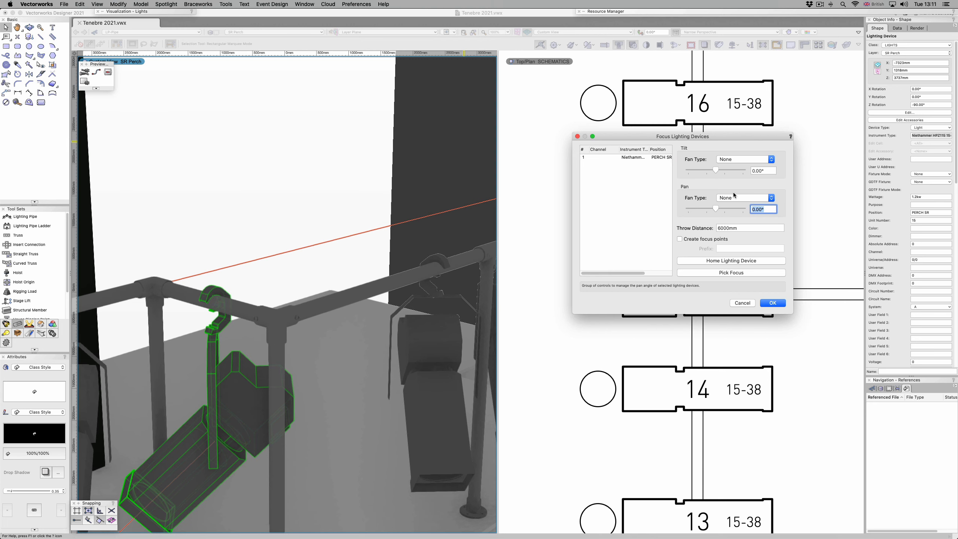
text(90)
key(Return)
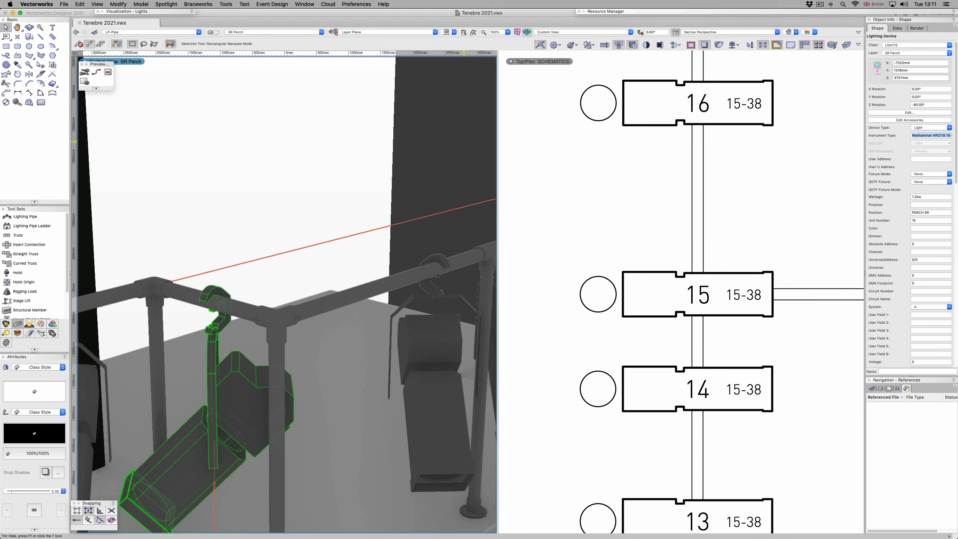
click(319, 390)
middle_drag(319, 390, 369, 287)
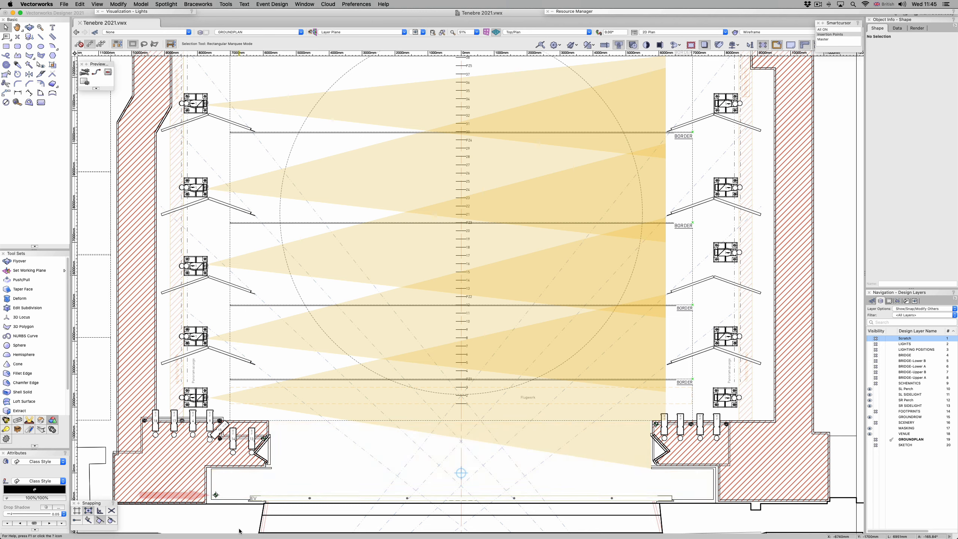
key(2)
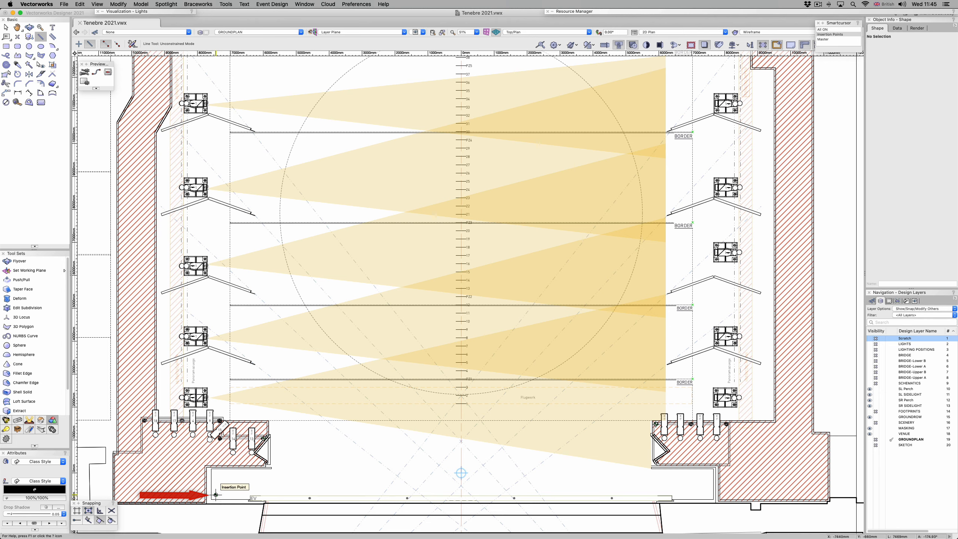
click(216, 495)
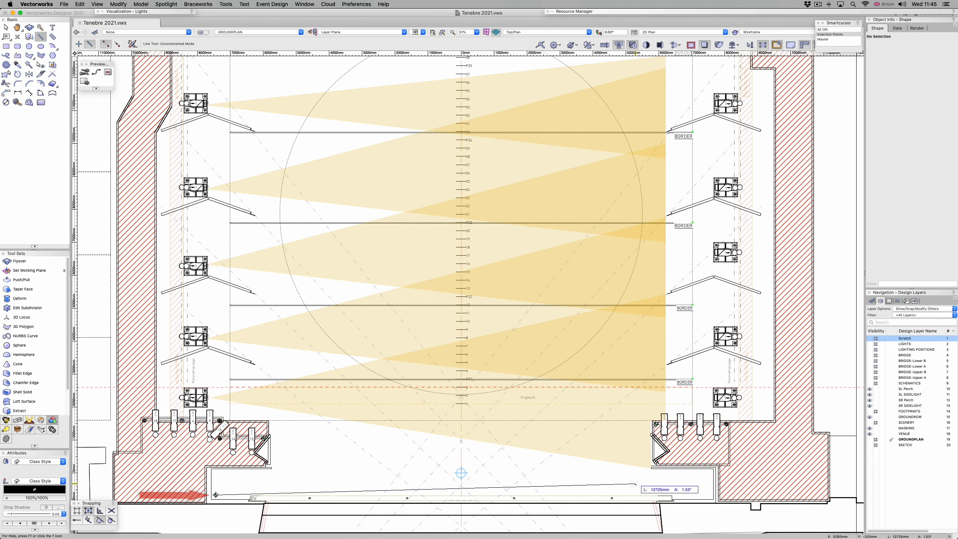
key(x)
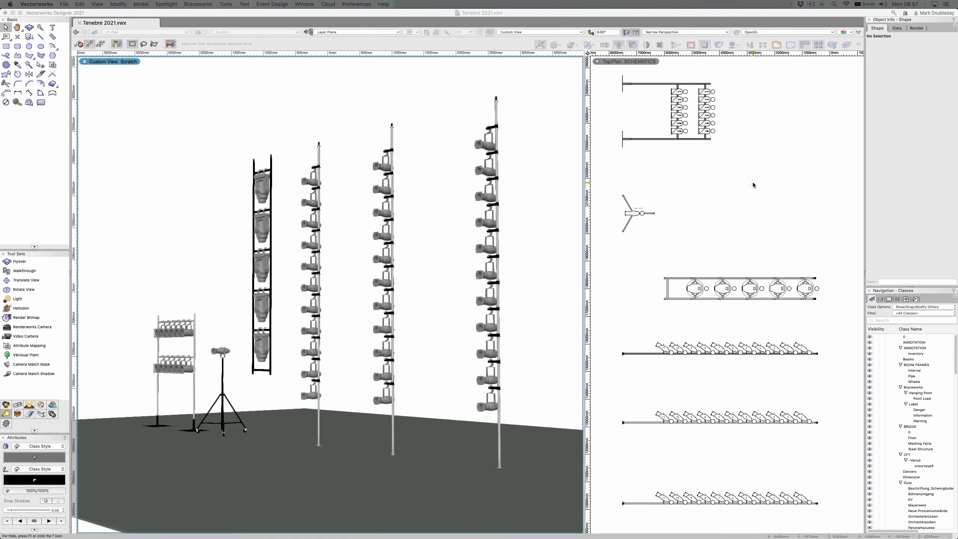
Step: Examine the vertical boom pipe and the hanging ladder with its moving lights in the 3D view
click(502, 422)
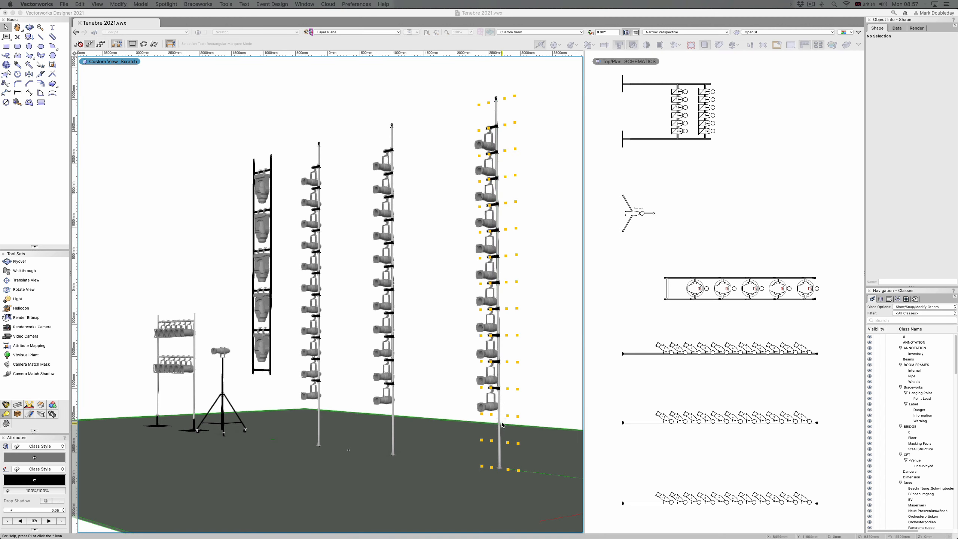
click(500, 418)
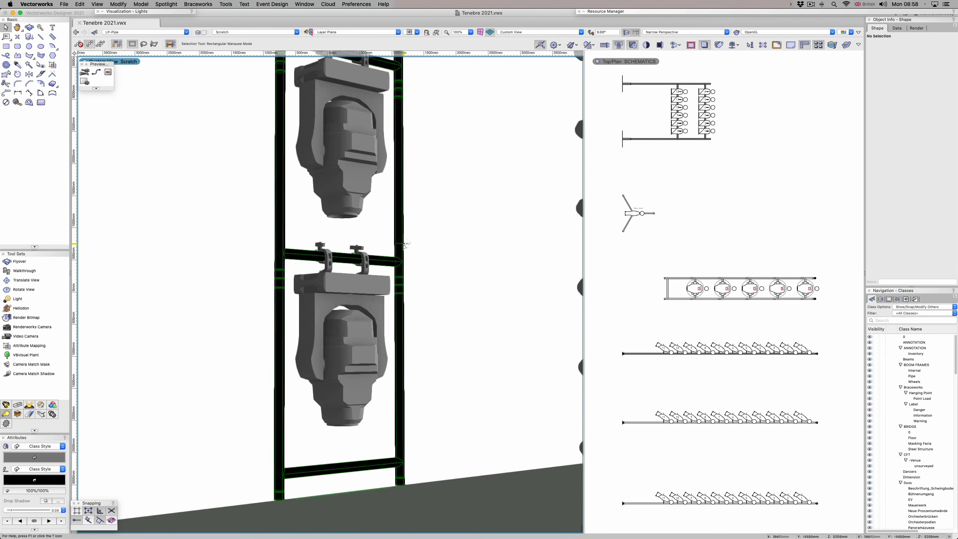
super+middle_drag(404, 242, 402, 246)
scroll(403, 246, up, 5)
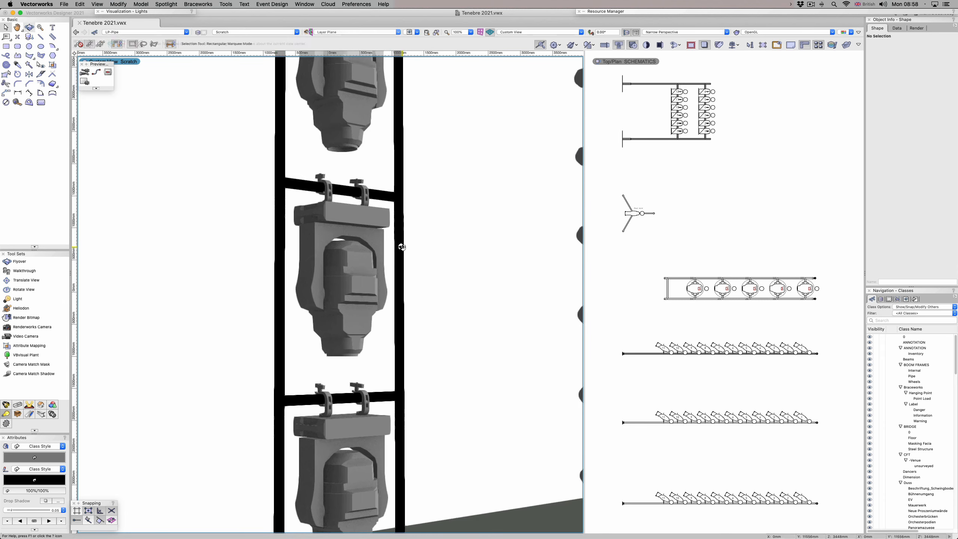
scroll(402, 248, up, 10)
scroll(402, 247, up, 10)
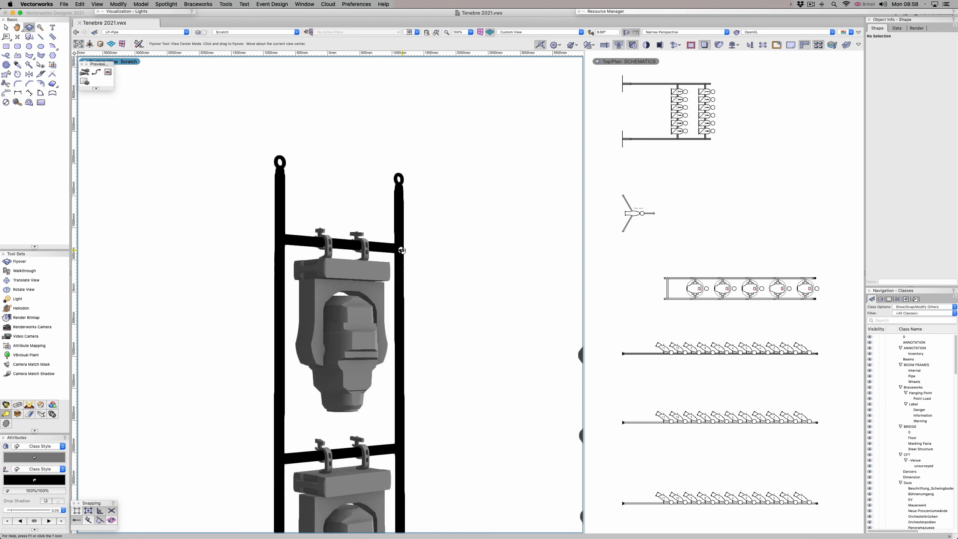
scroll(403, 245, down, 10)
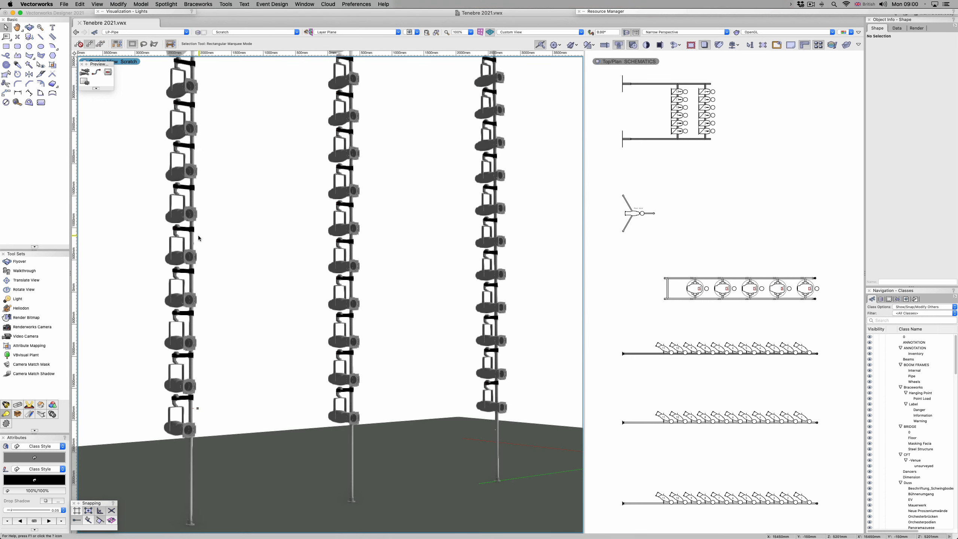
Step: Inspect the properties of the three boom types: the lighting pipe, the truss, and the truss with hanging position
click(191, 241)
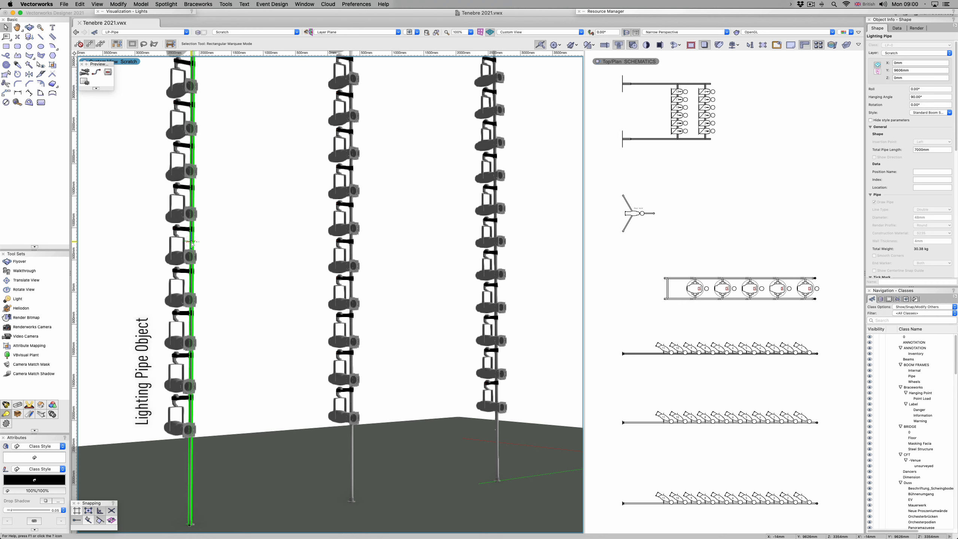
click(352, 213)
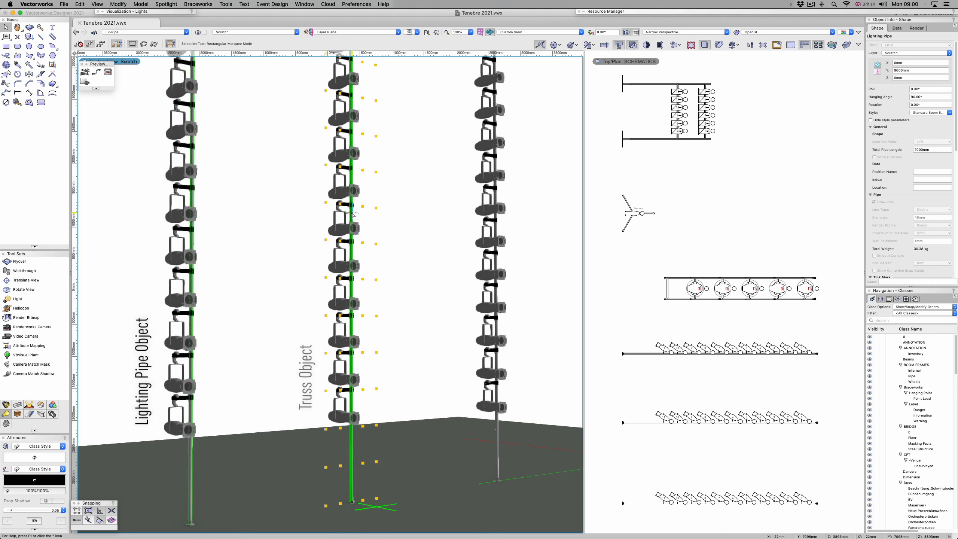
click(490, 216)
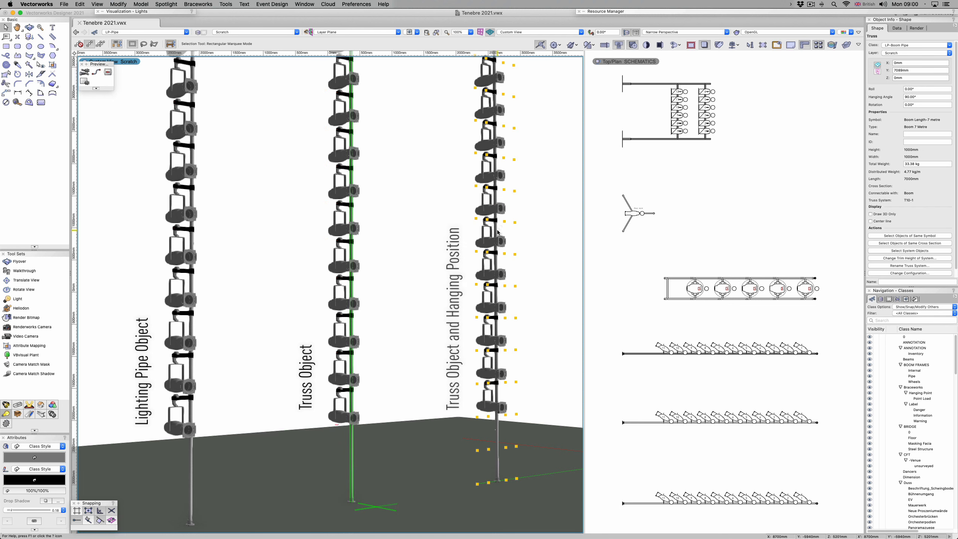
click(497, 232)
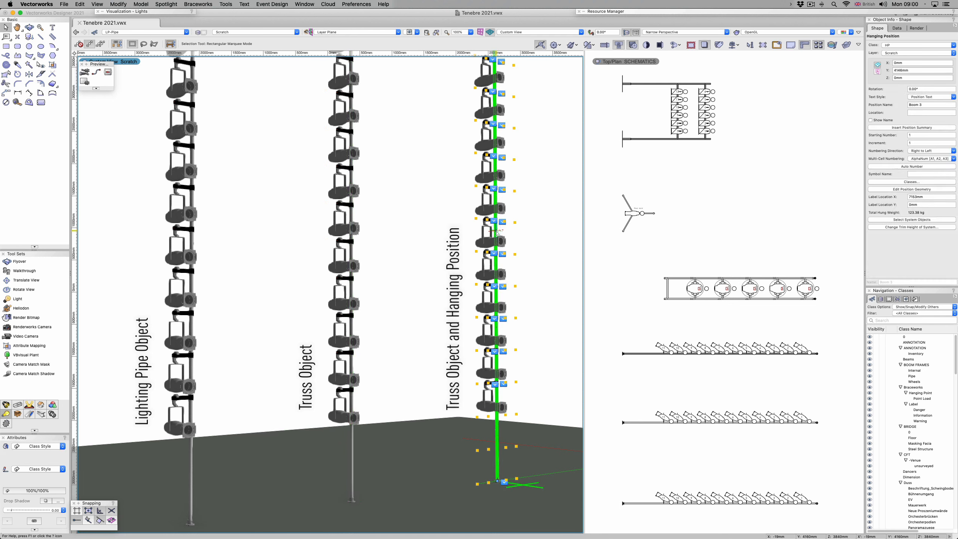
click(394, 233)
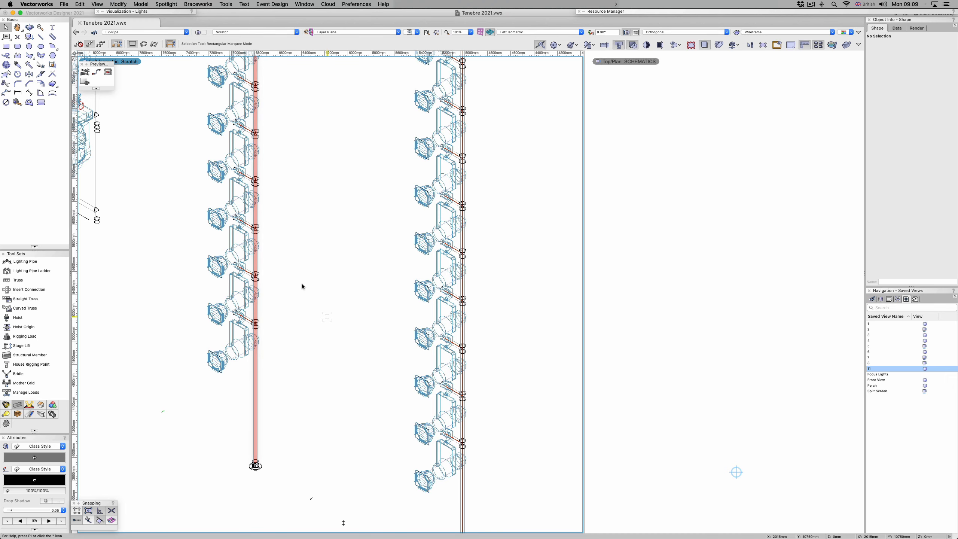
Step: Insert a vertical 7000 mm lighting pipe in the Standard Boom 500mm spacing style between the two existing booms
click(25, 264)
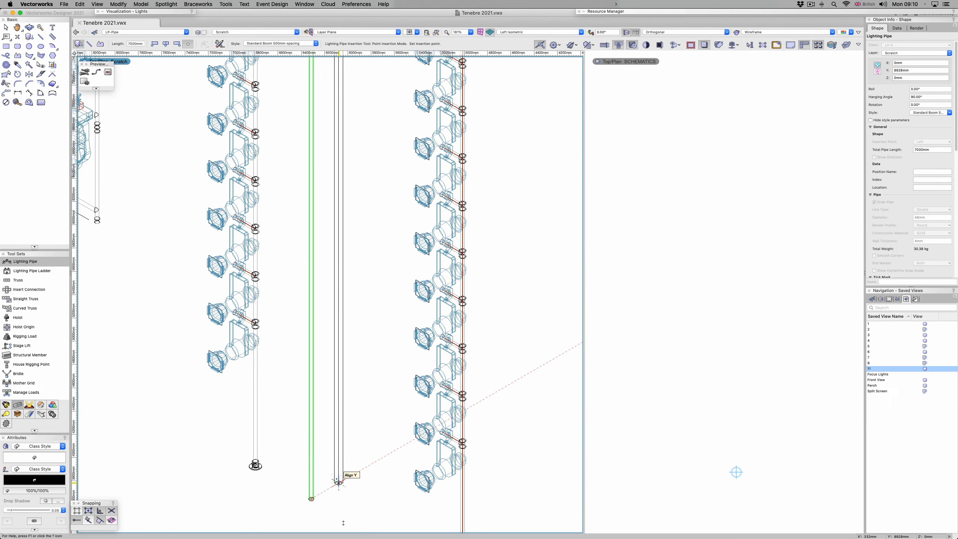
key(x)
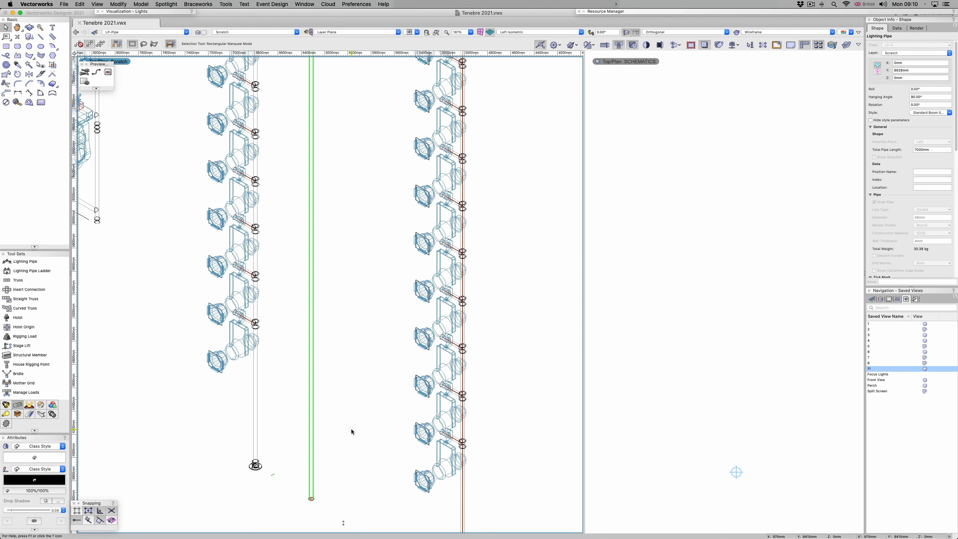
click(351, 432)
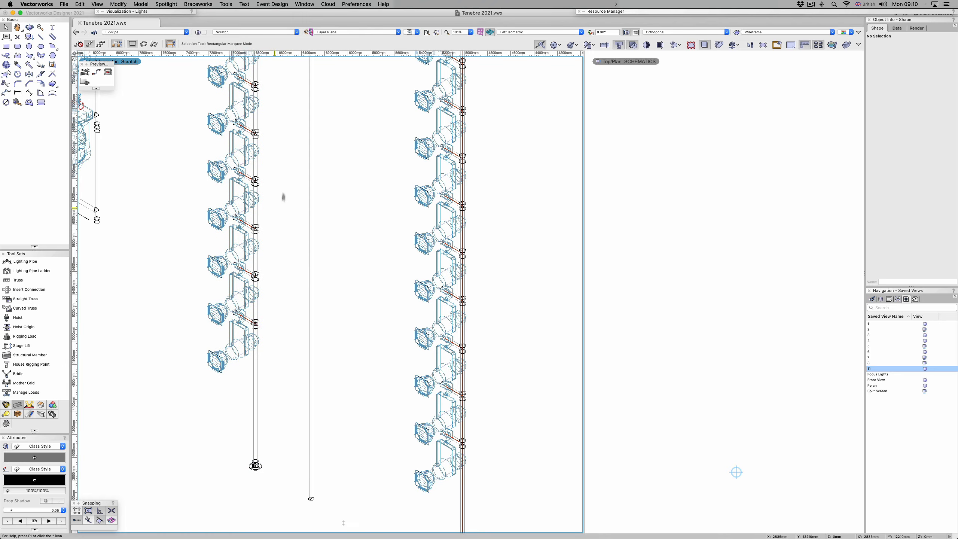
Step: Create a schematic view of the new vertical lighting pipe on the SCHEMATICS layer
key(space)
drag(271, 246, 268, 504)
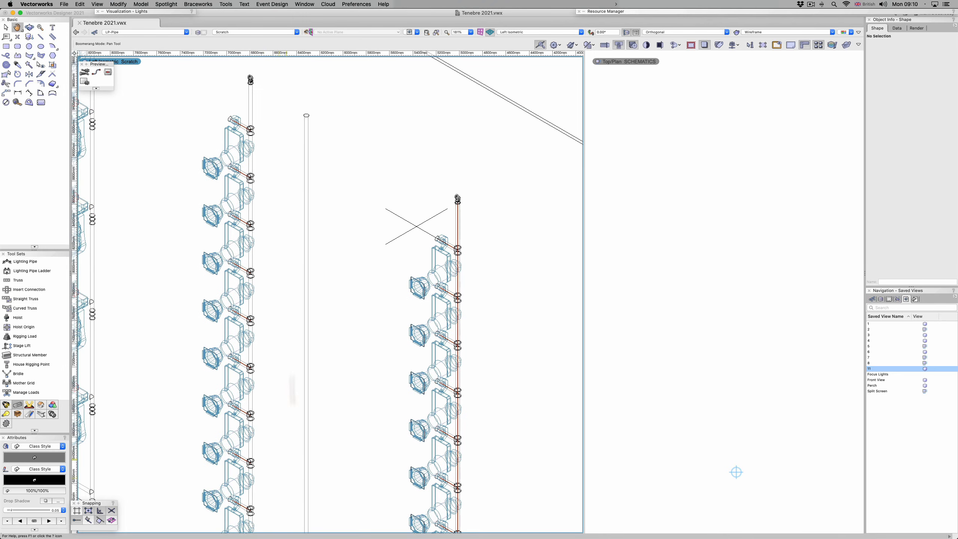
key(space)
drag(309, 301, 331, 97)
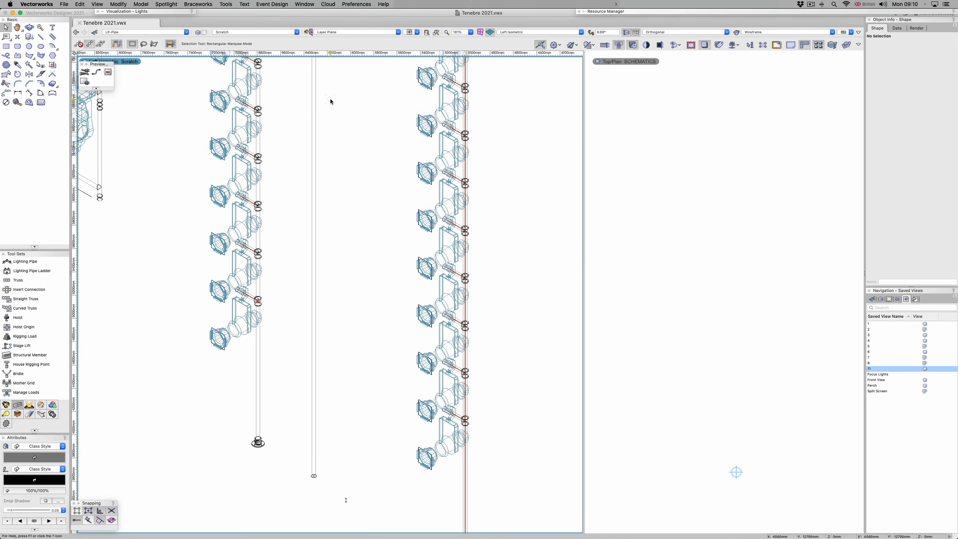
click(313, 217)
right_click(313, 217)
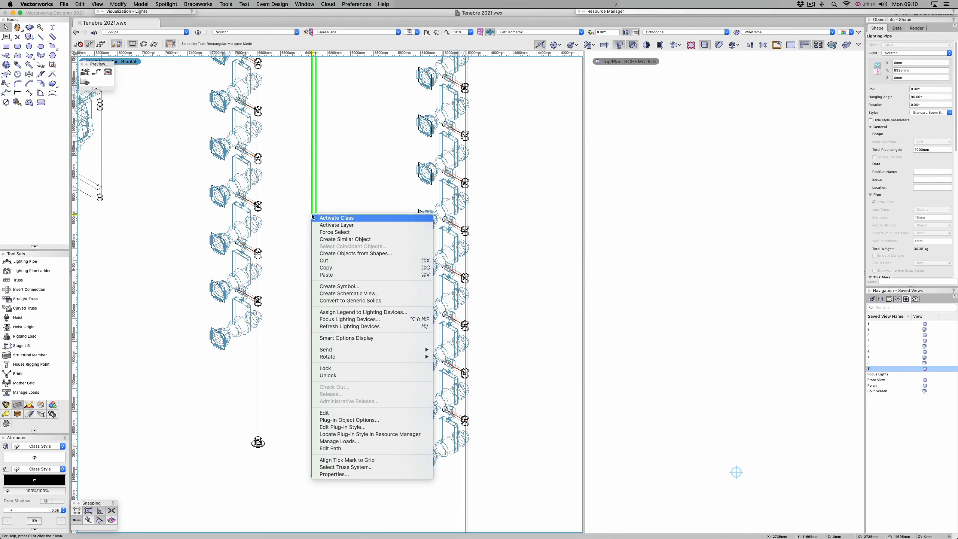
click(355, 296)
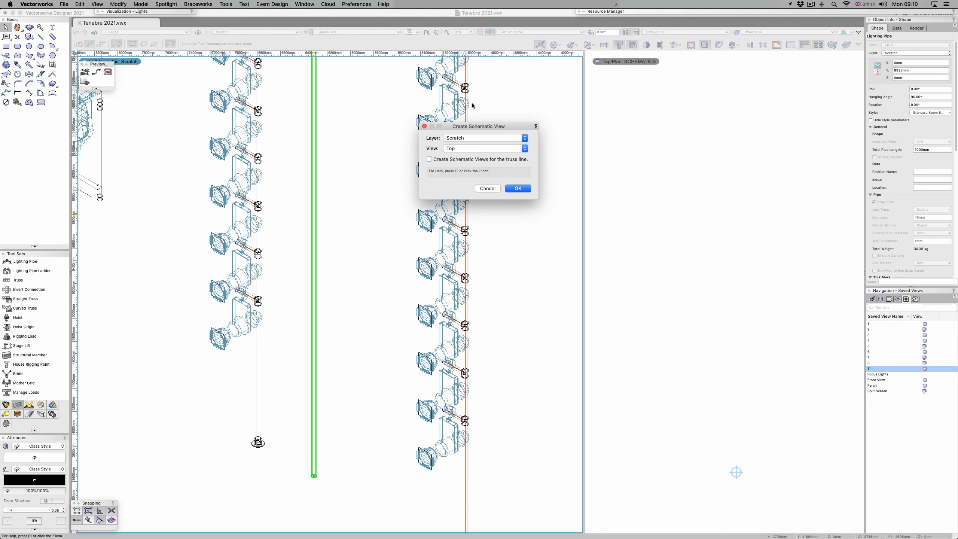
click(485, 138)
click(476, 259)
click(518, 189)
Step: Rotate the plan view of the SCHEMATICS pane by 90° and bring the pipe's schematic into view
text(90)
key(Return)
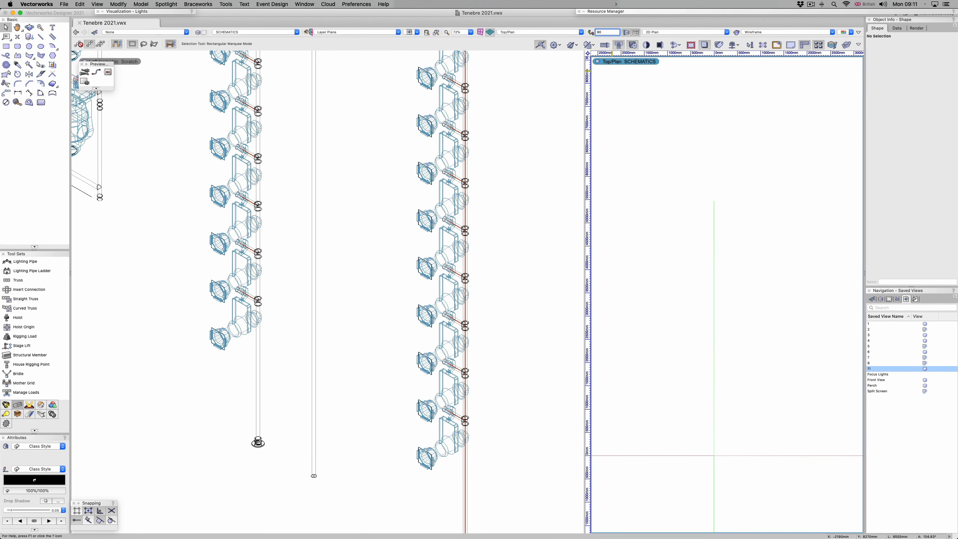
scroll(638, 461, down, 5)
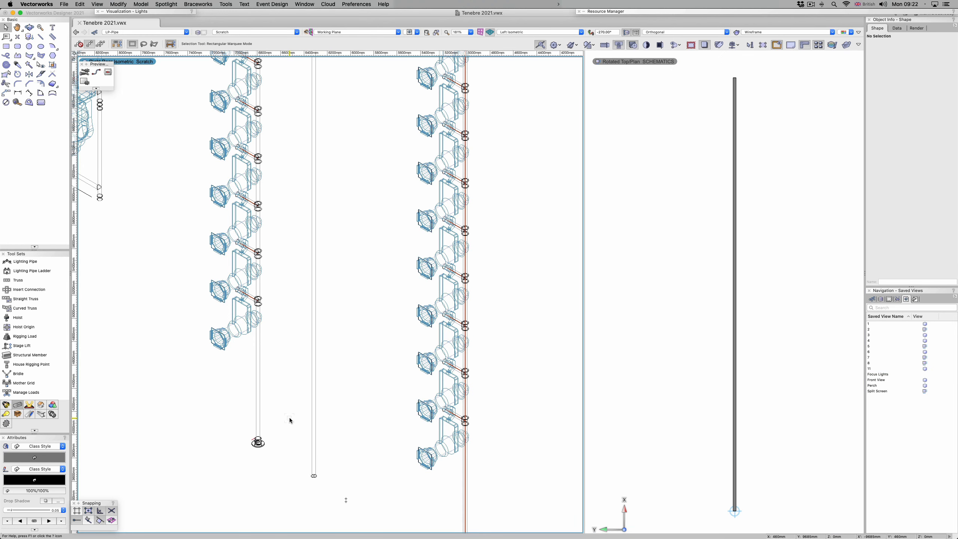
Step: Inspect the tube base and side arm point loads inside the existing boom's group
click(258, 415)
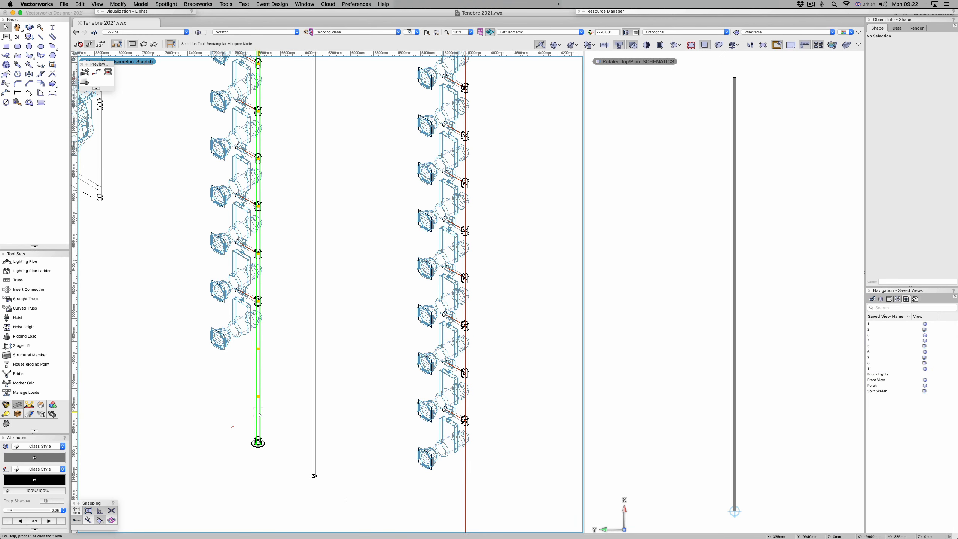
double_click(259, 442)
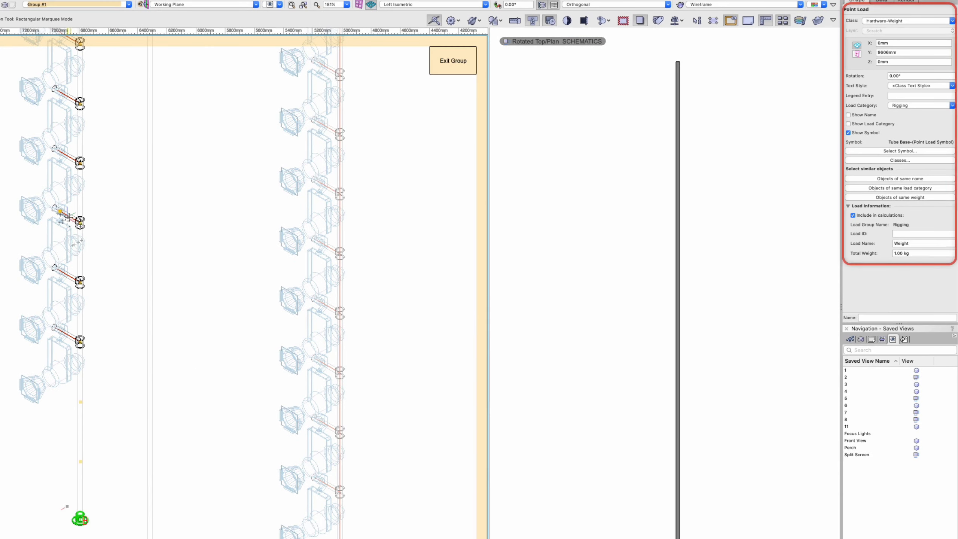
click(78, 223)
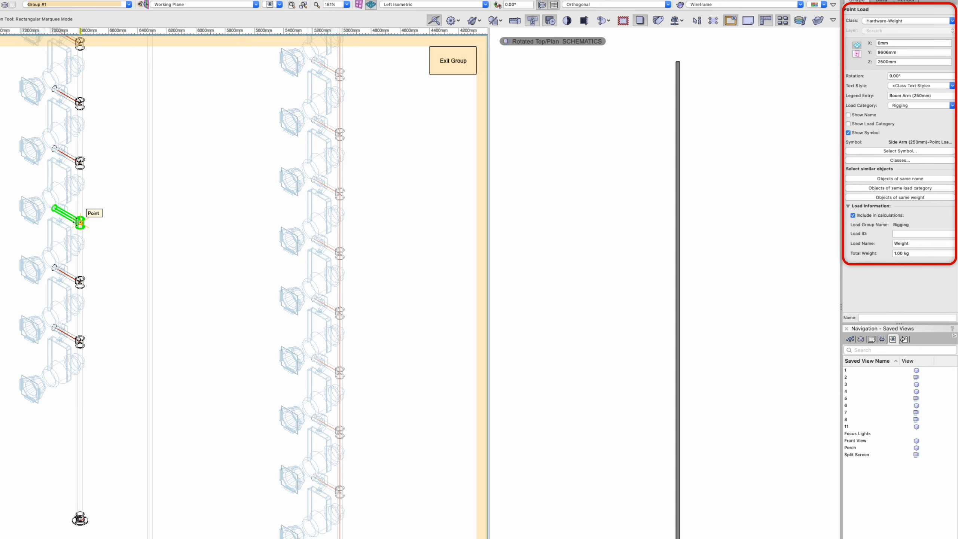
click(96, 207)
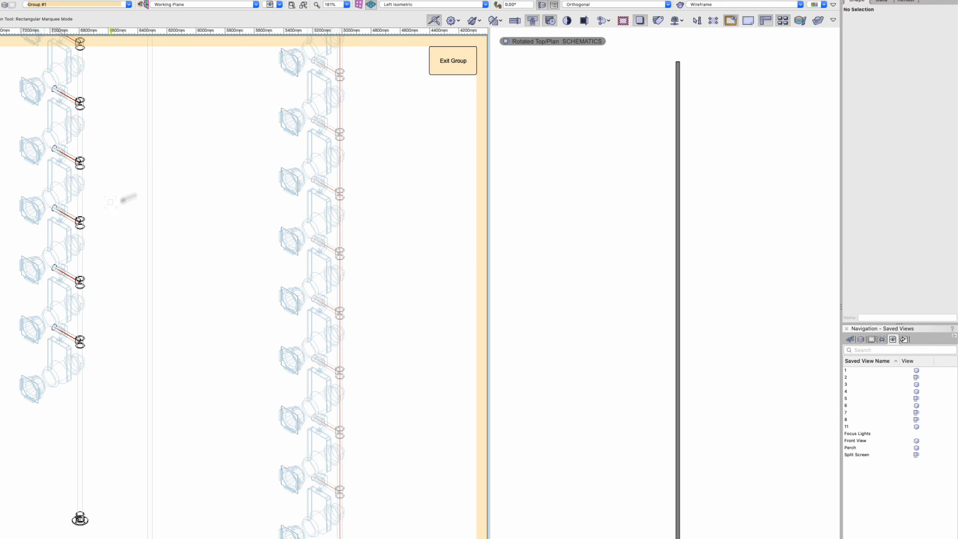
click(452, 57)
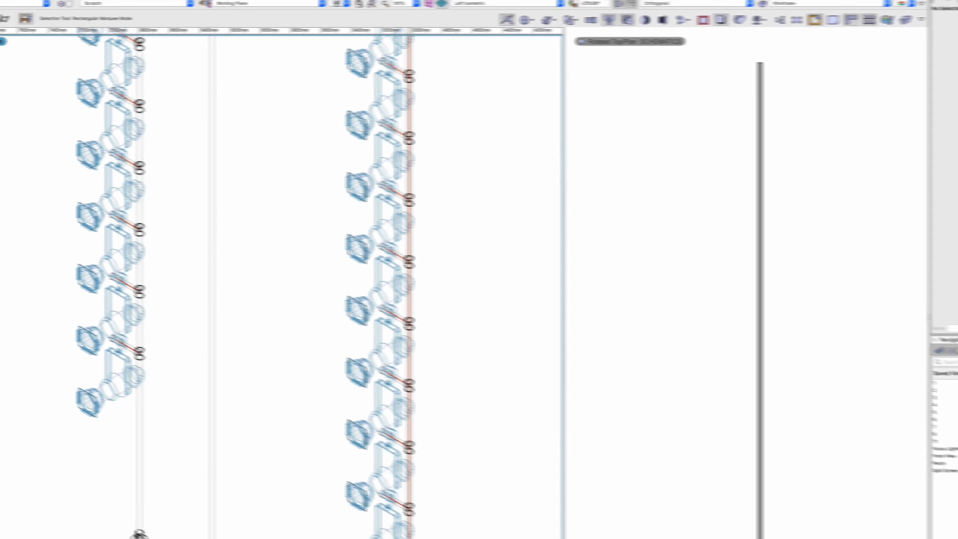
Step: Set up a point load in the Rigging category using the saved setting Boom Arm (250mm) 0.70 kg
click(43, 454)
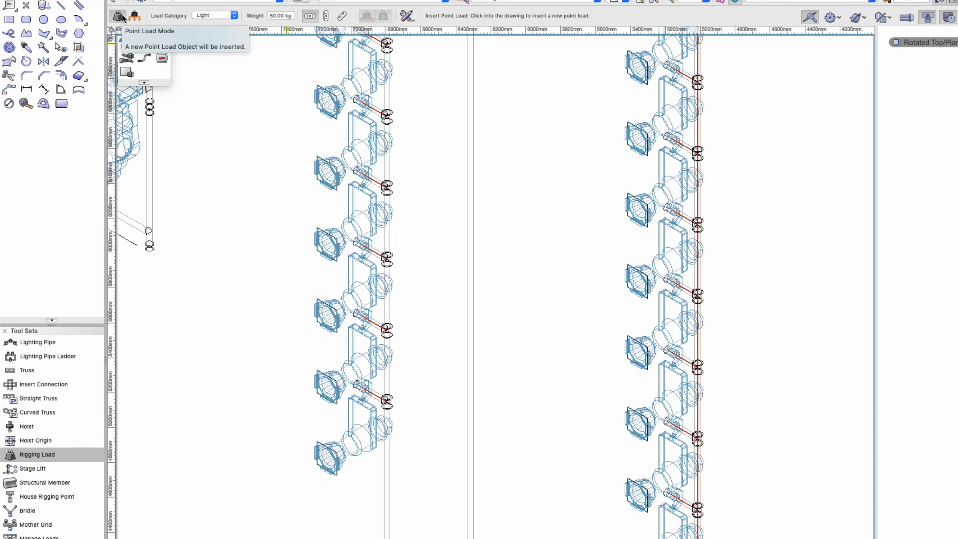
click(214, 16)
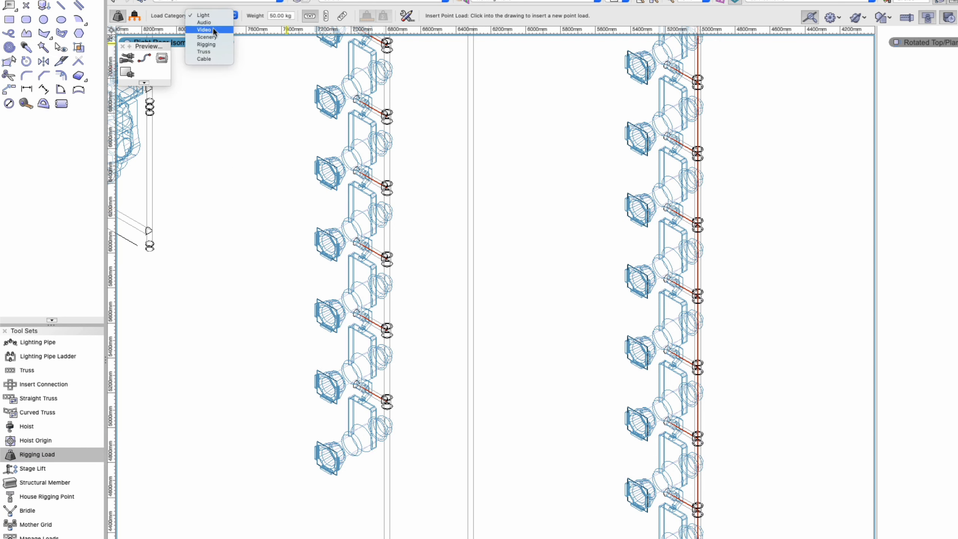
click(210, 45)
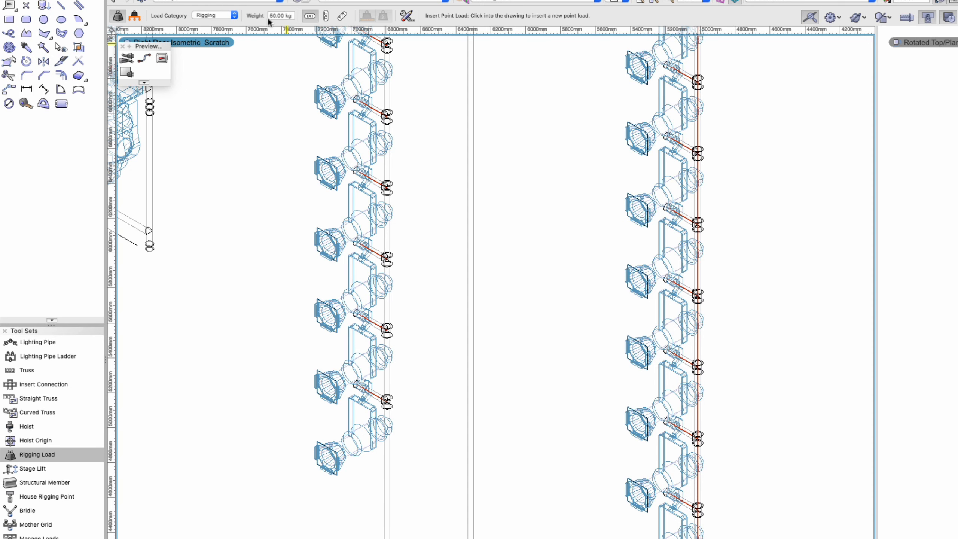
click(406, 16)
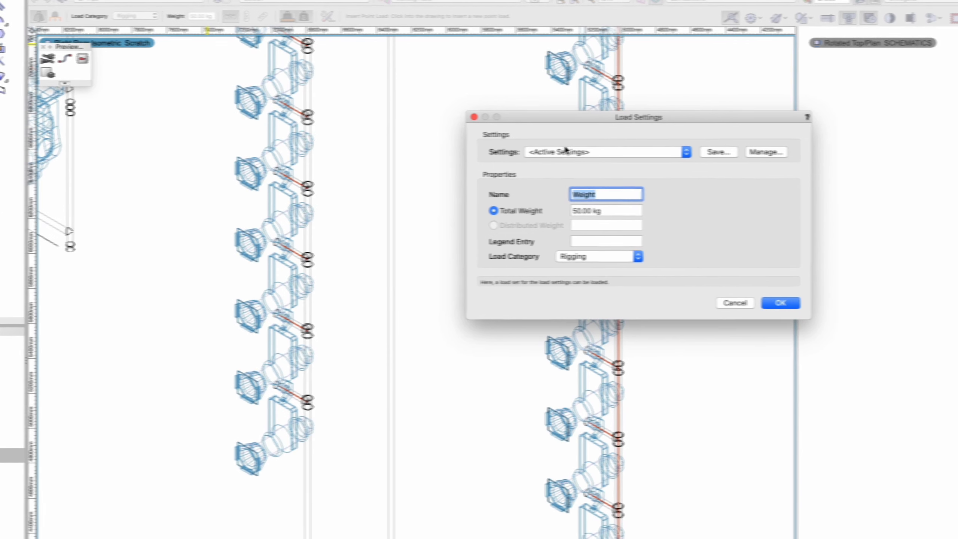
click(627, 152)
mouse_move(521, 232)
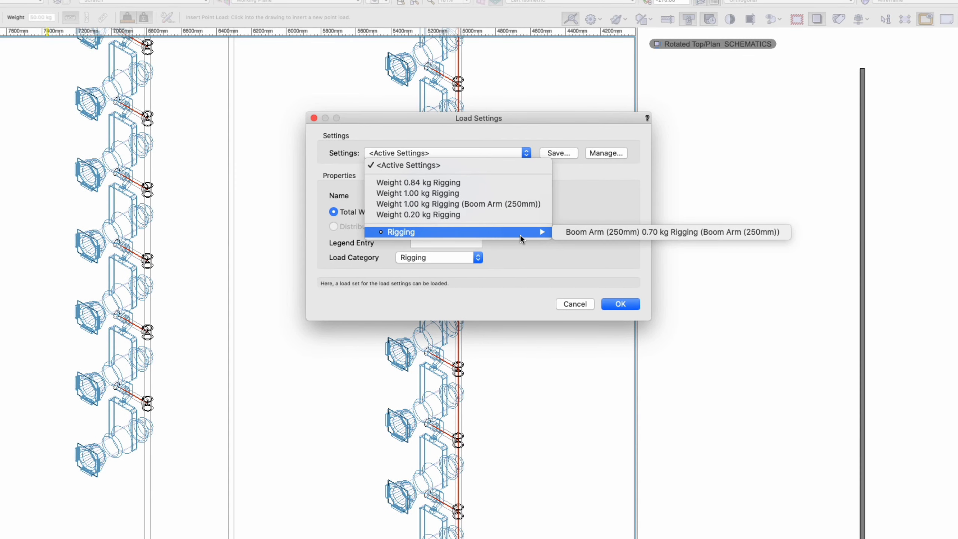
click(594, 233)
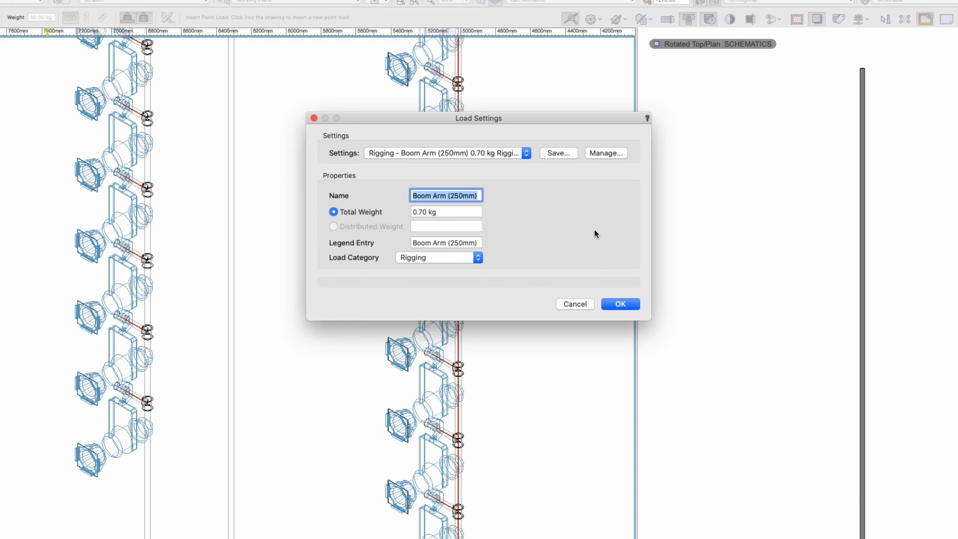
click(615, 305)
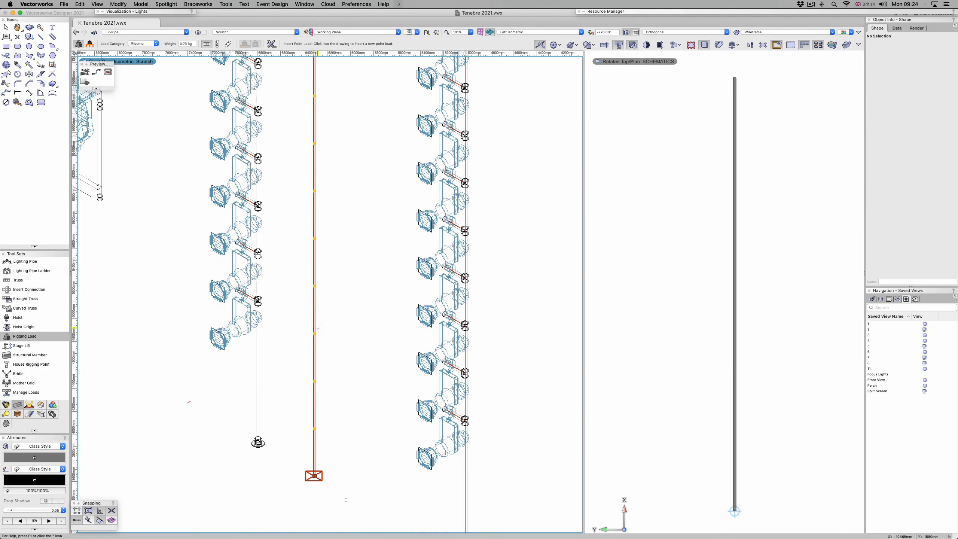
Step: Insert the boom arm point load on the new vertical pipe at a height of 1500 mm
click(315, 331)
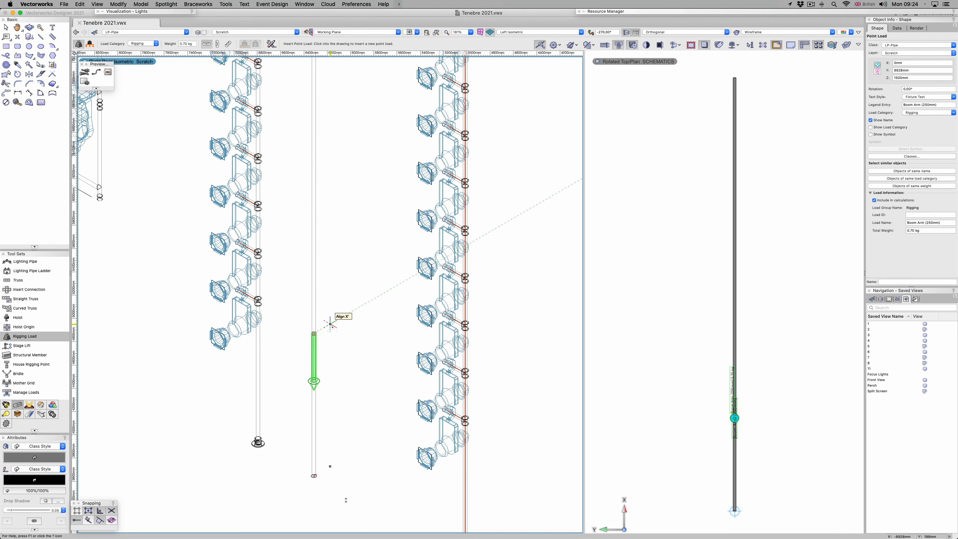
key(x)
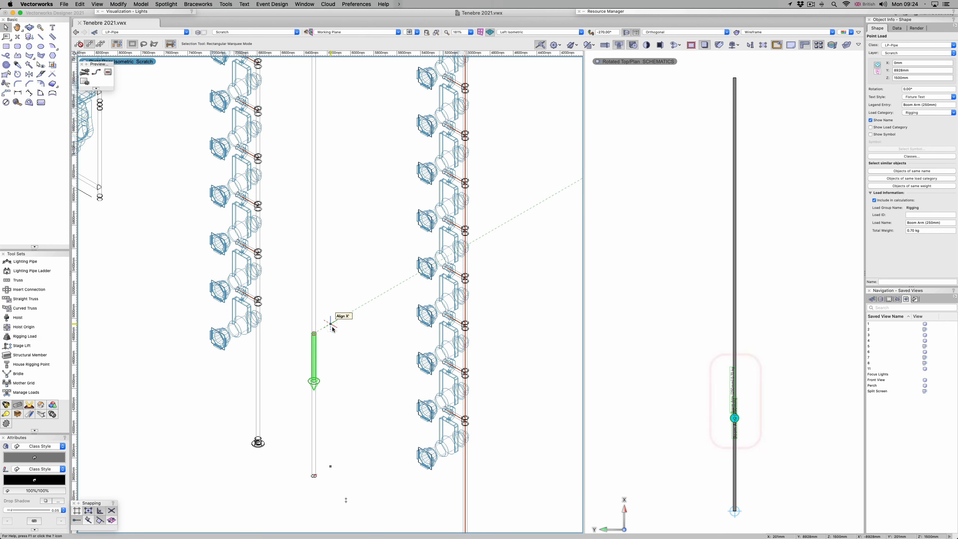
click(333, 327)
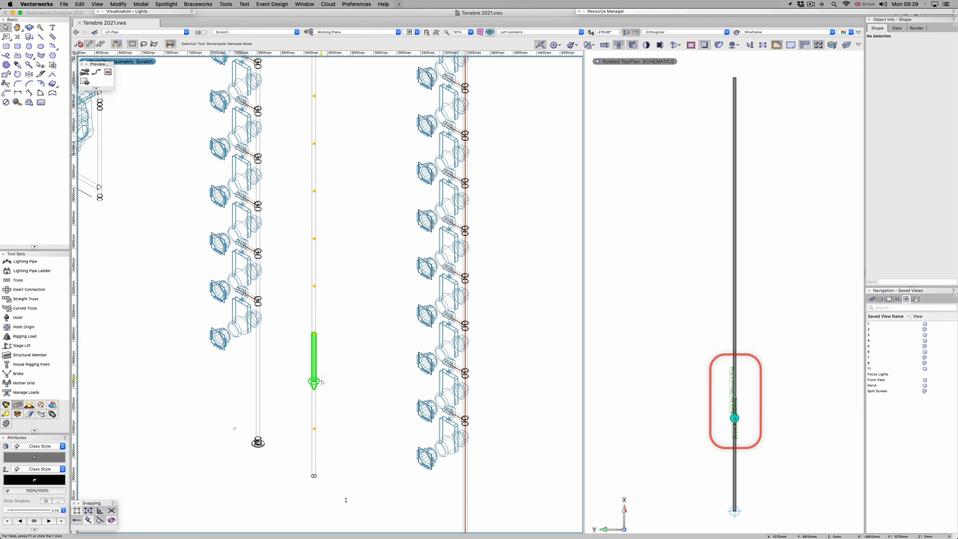
Step: Hide the point load's name and display it with the Side Arm (250mm) point load symbol
click(316, 381)
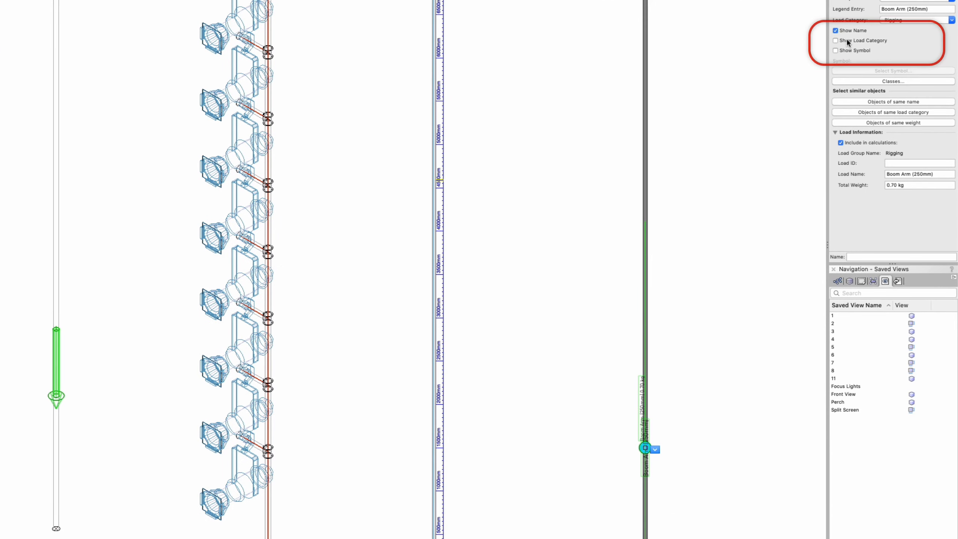
click(836, 31)
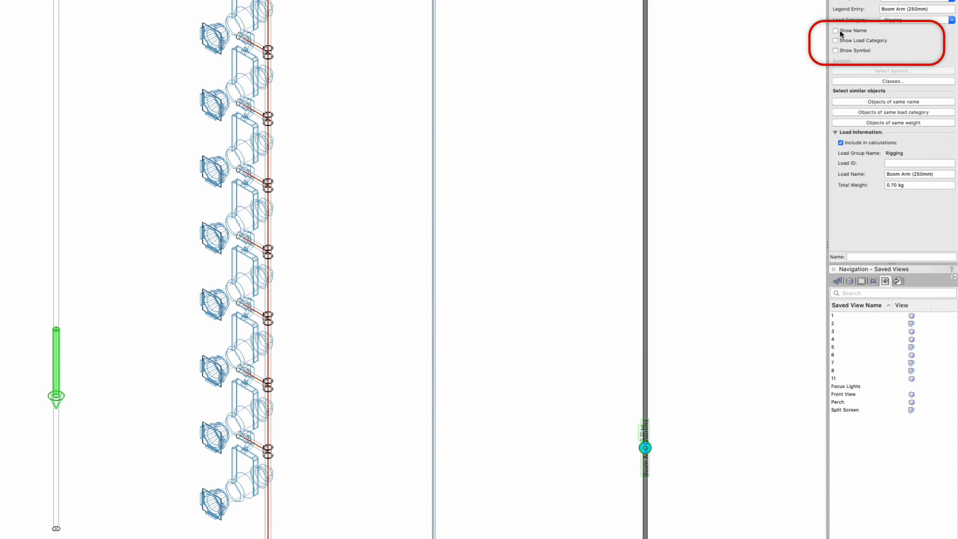
click(836, 50)
click(849, 70)
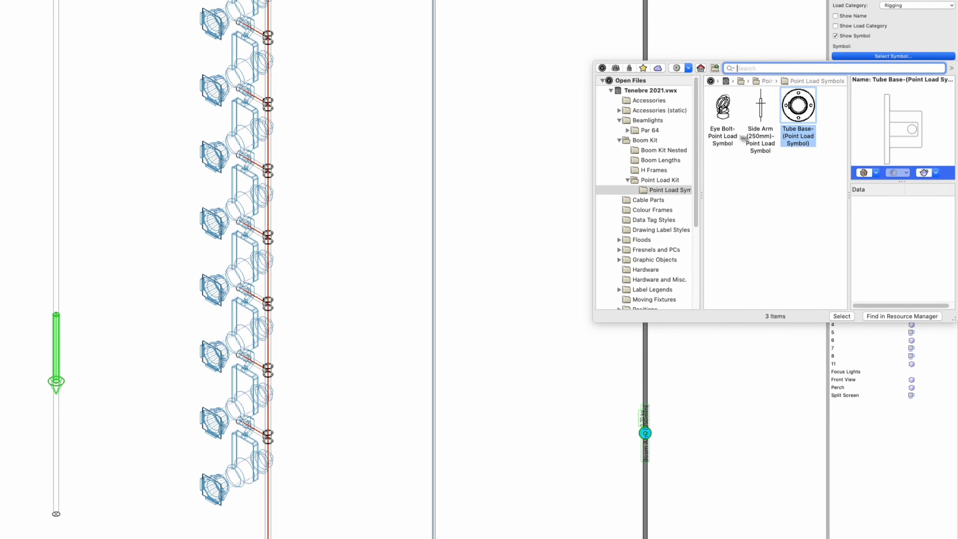
click(761, 120)
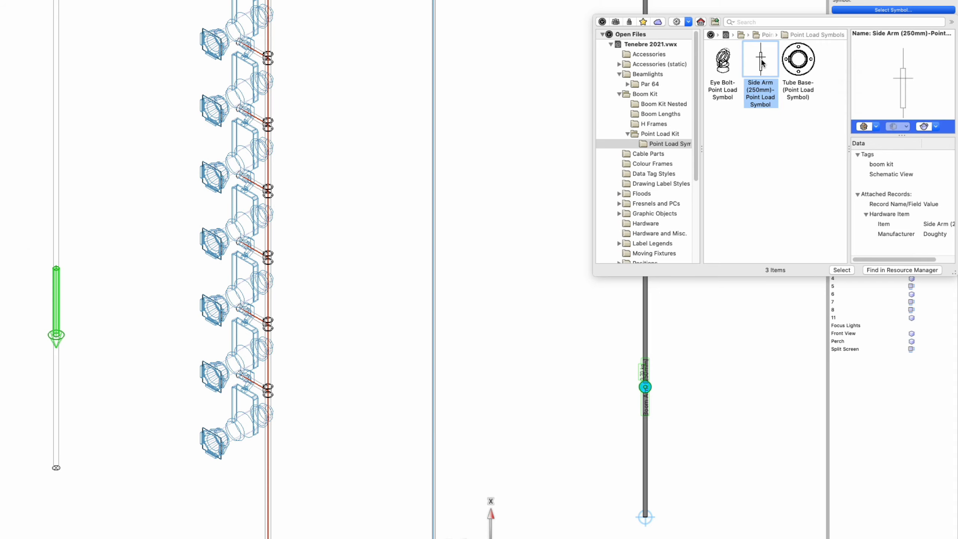
double_click(762, 62)
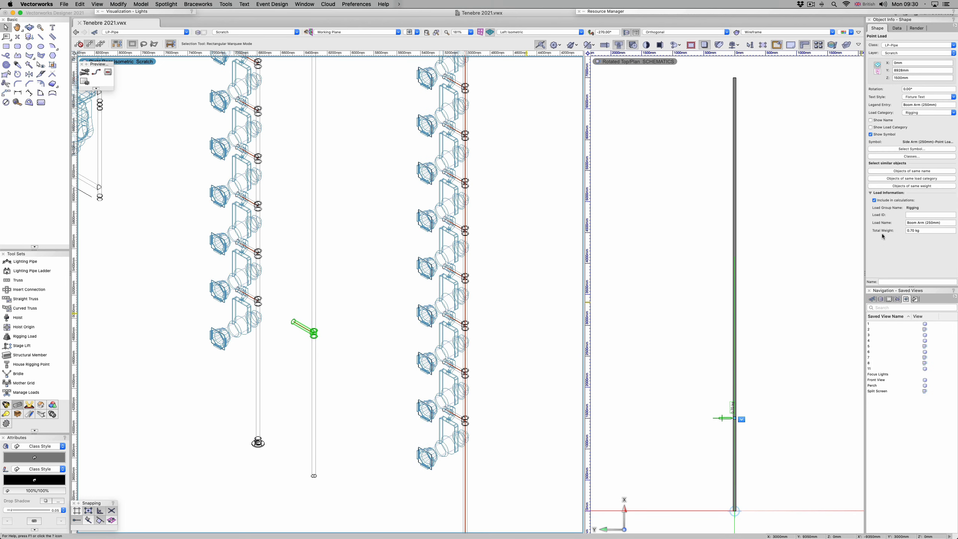
Step: Assign the boom arm point load's label to the Hardware-Labels class
click(907, 159)
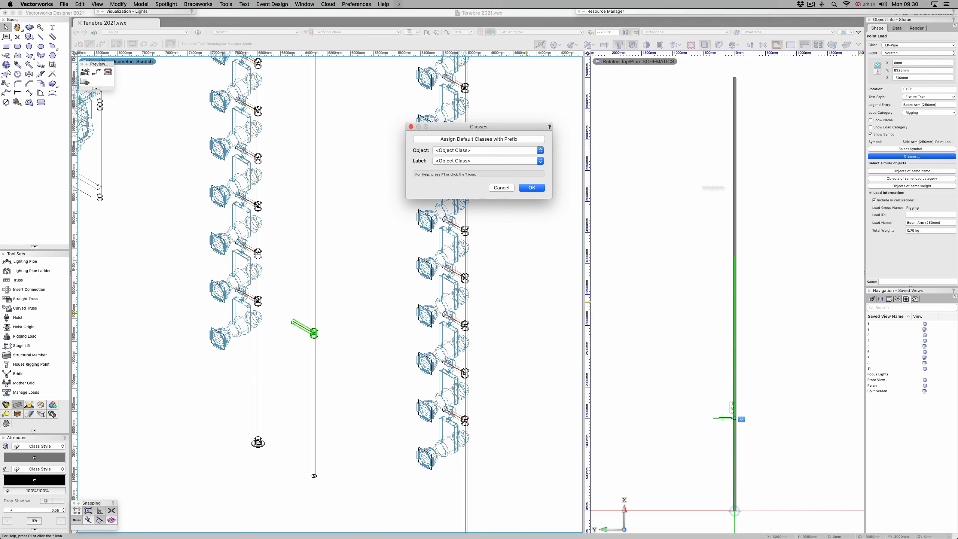
click(472, 162)
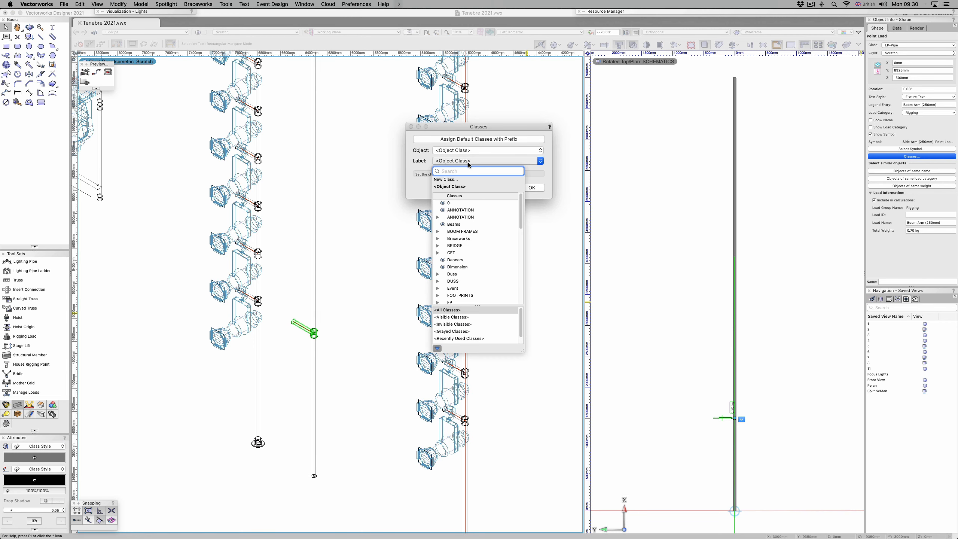
text(LABEL)
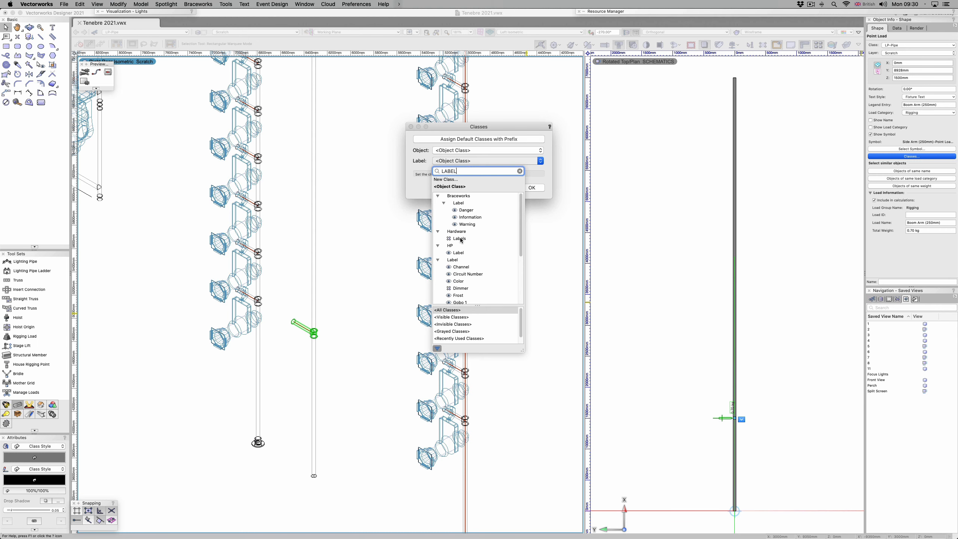
click(459, 239)
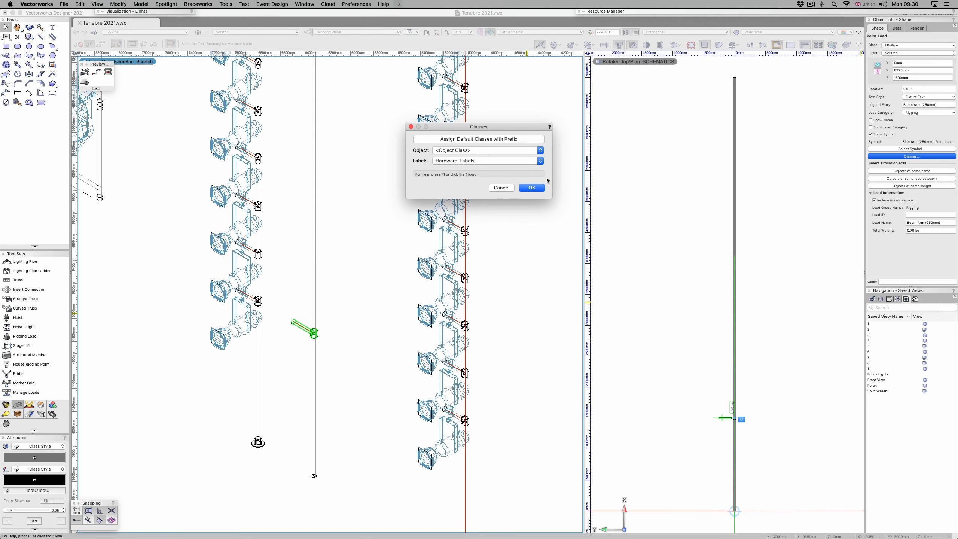
click(532, 187)
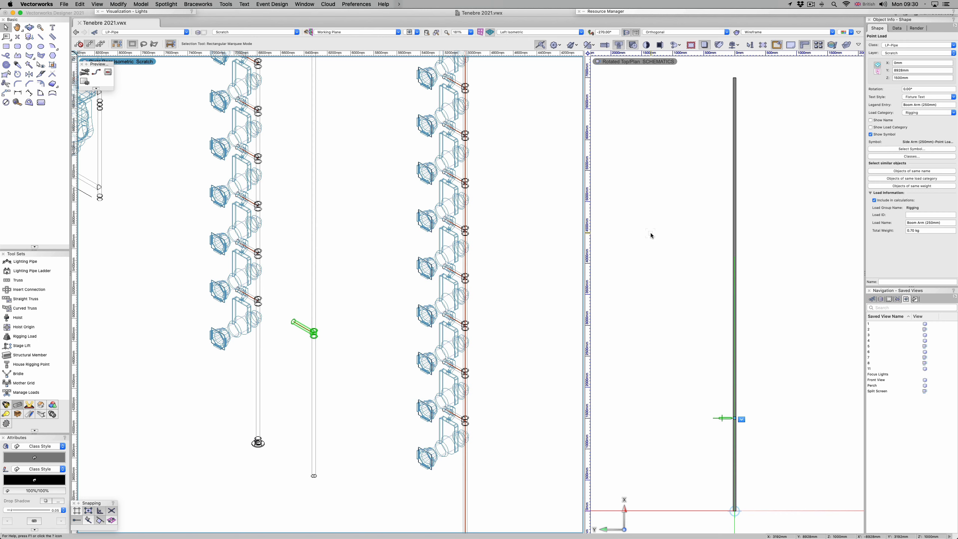
click(531, 259)
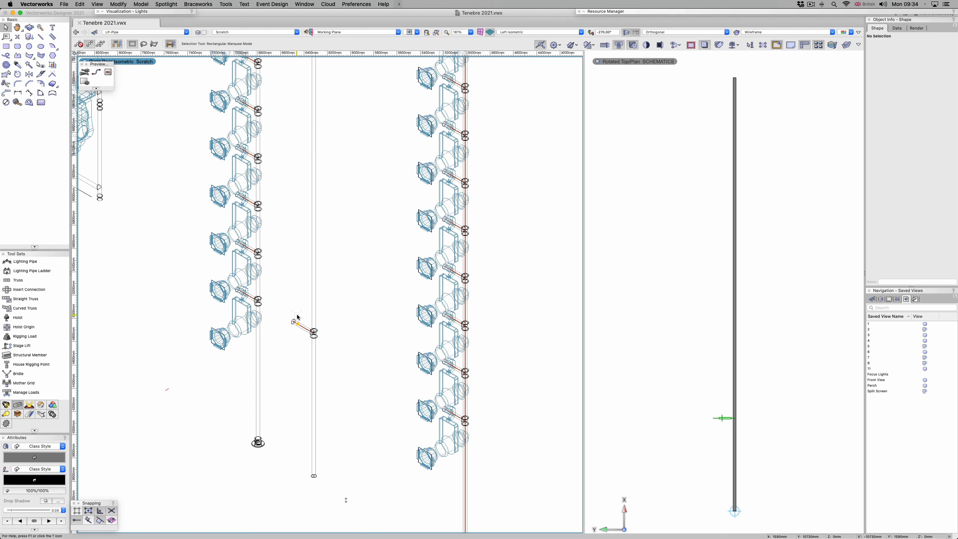
Step: Examine the symbol creation options for the boom arm point load, including conversion to a plug-in object
click(297, 323)
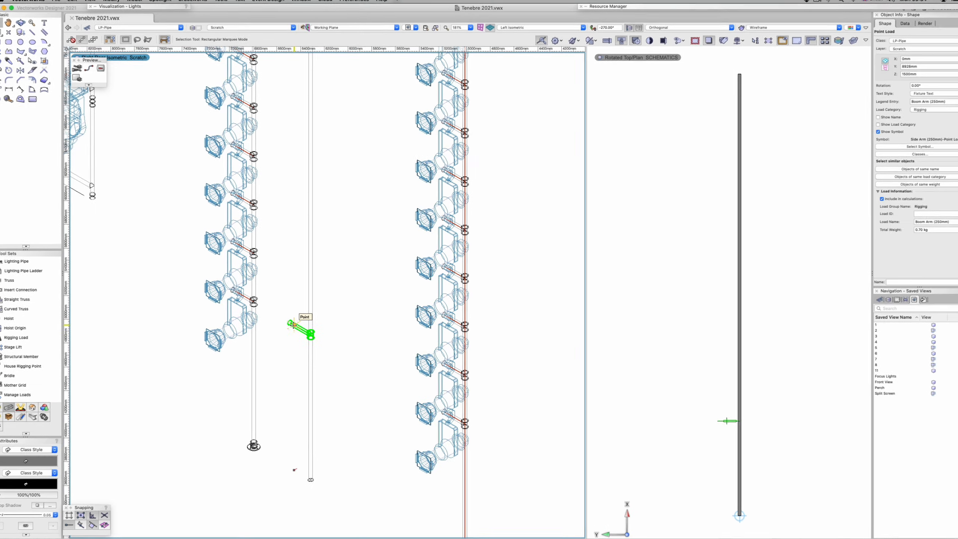
right_click(297, 323)
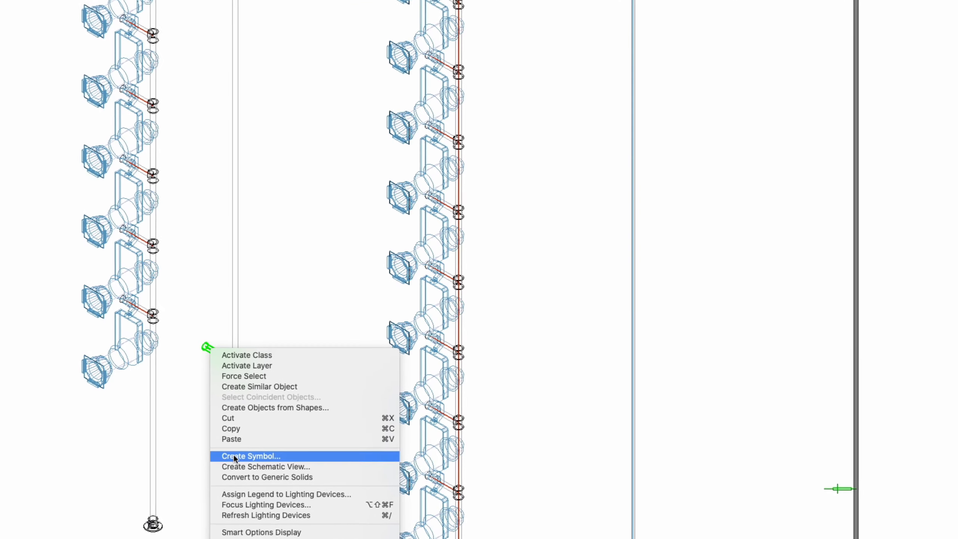
click(234, 457)
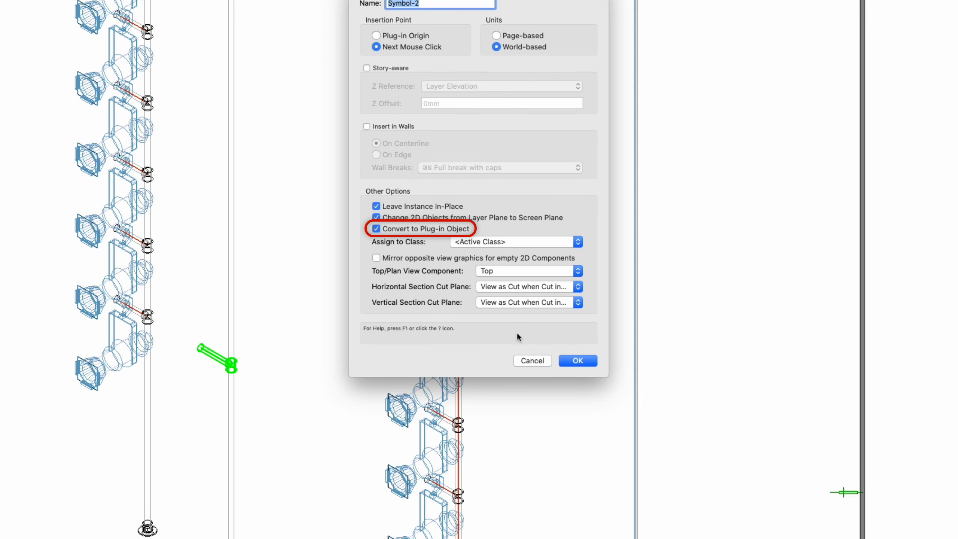
click(532, 360)
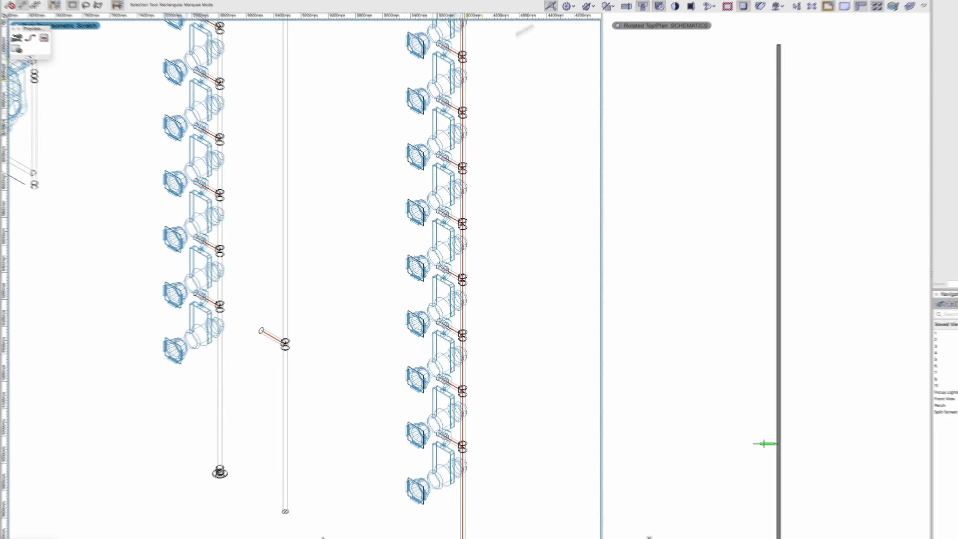
Step: Insert a second boom arm point load on the vertical pipe at 2000 mm height, rotated 180° to face the opposite side
mouse_move(747, 12)
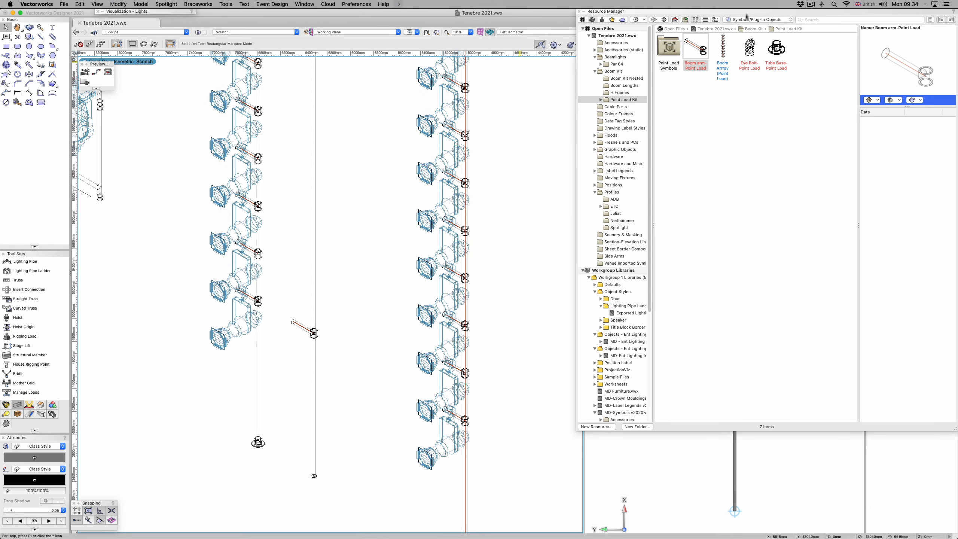
double_click(702, 50)
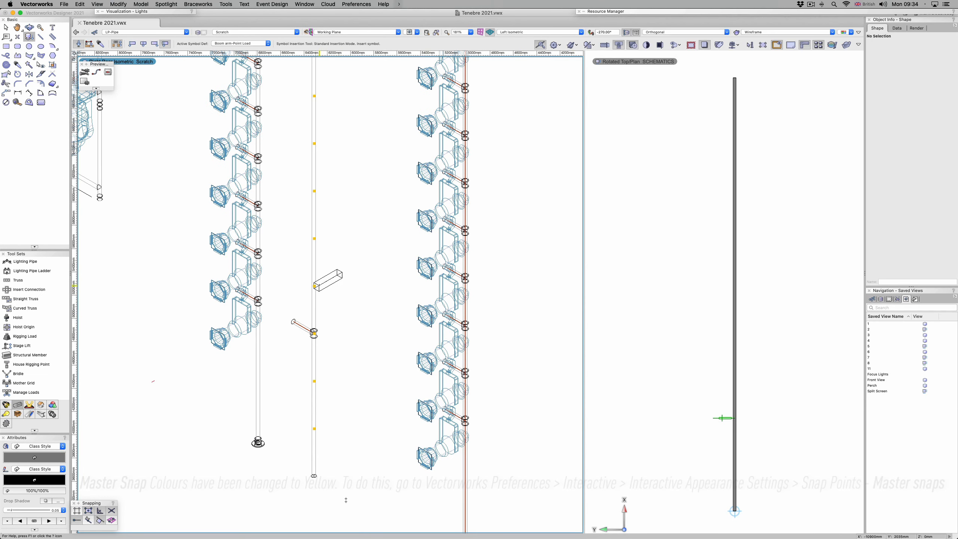
click(315, 286)
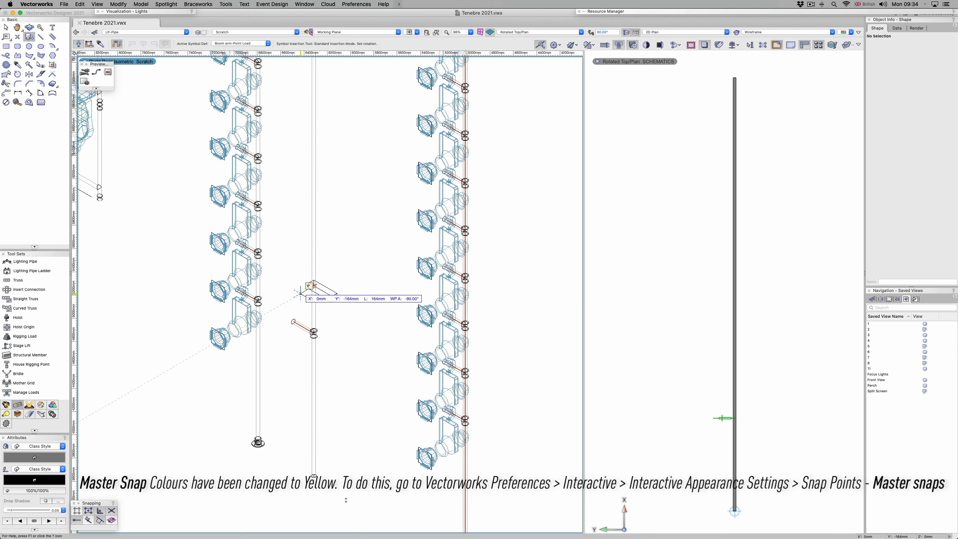
click(301, 293)
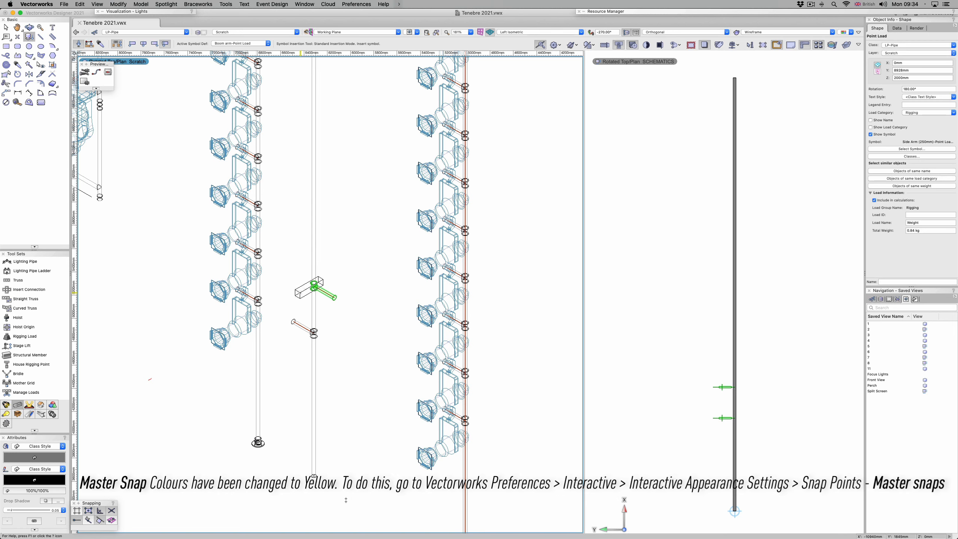
key(x)
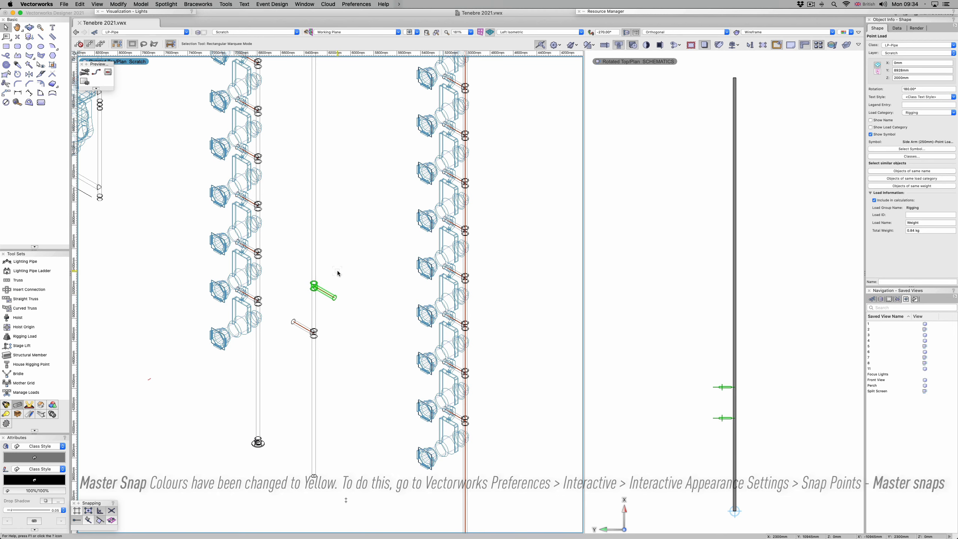
Step: Rotate the upper point load in the schematic view so its arm points to the opposite side of the pipe
click(620, 508)
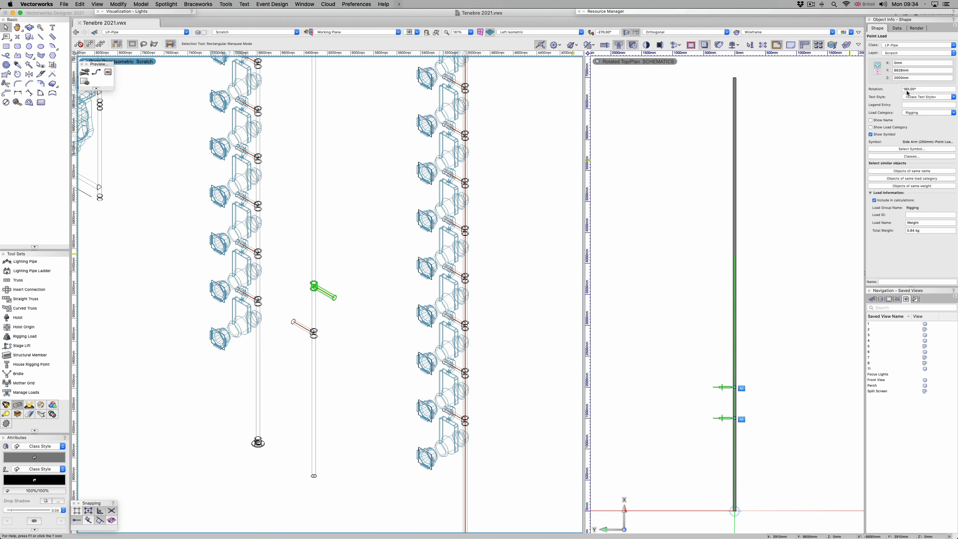
click(678, 353)
click(714, 388)
click(914, 119)
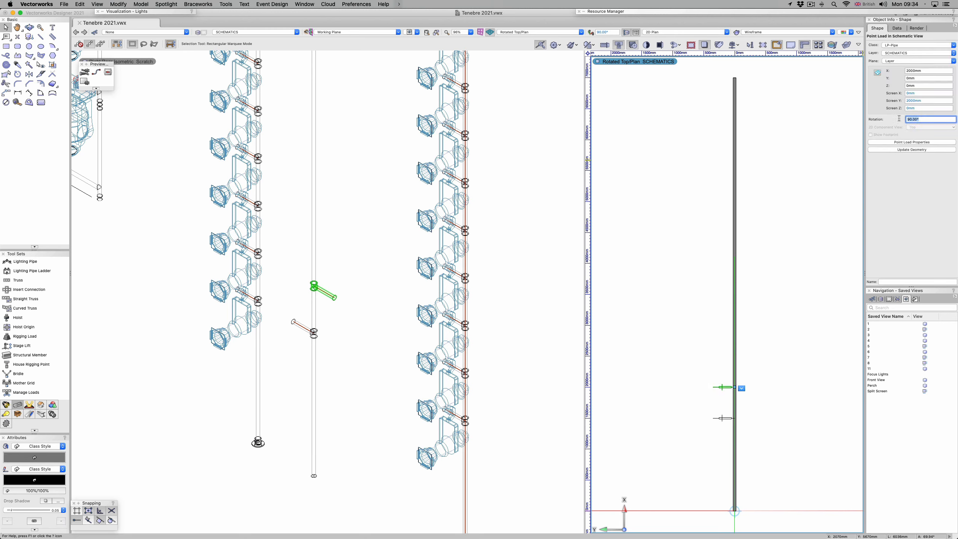
text(181)
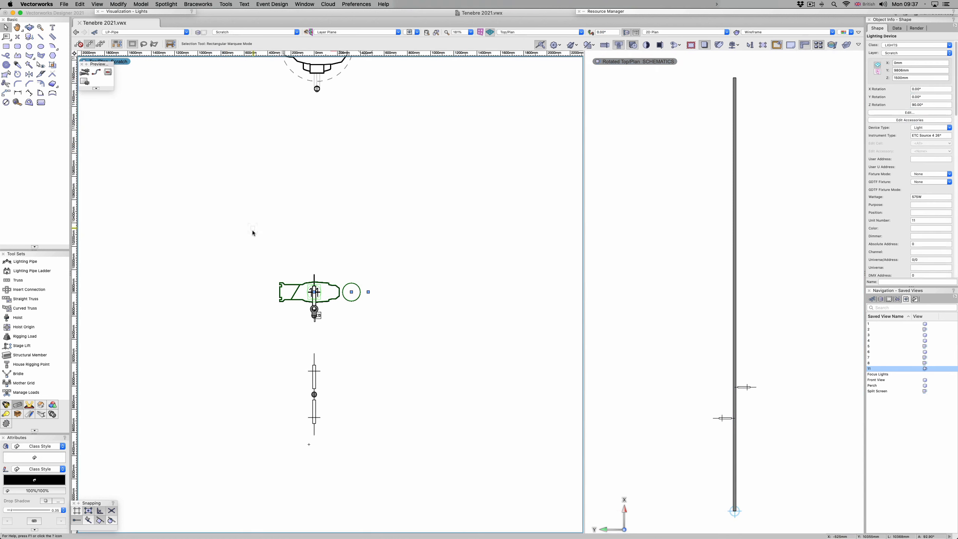
Step: Select the lit boom with all its fixtures and point loads in plan and examine its load summary and load details
click(239, 238)
drag(230, 230, 390, 337)
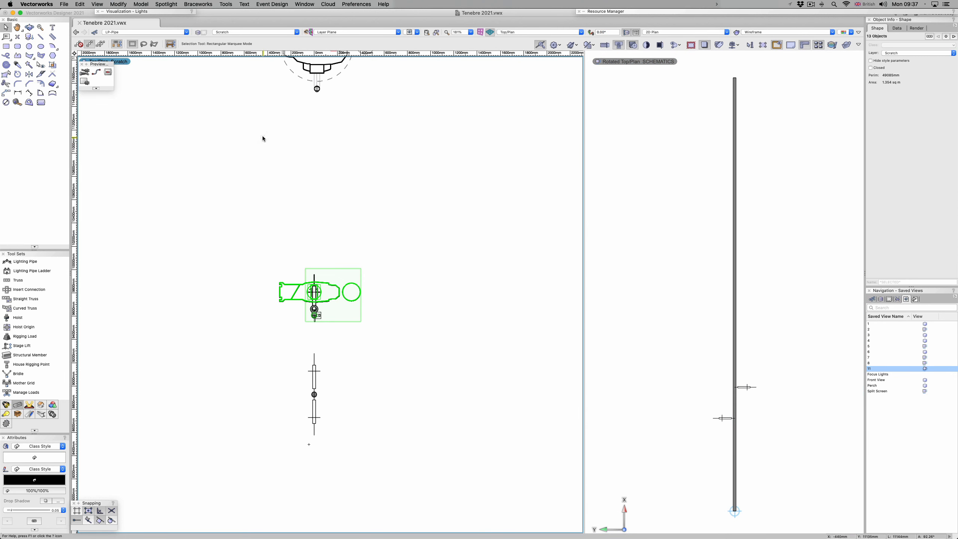
click(198, 4)
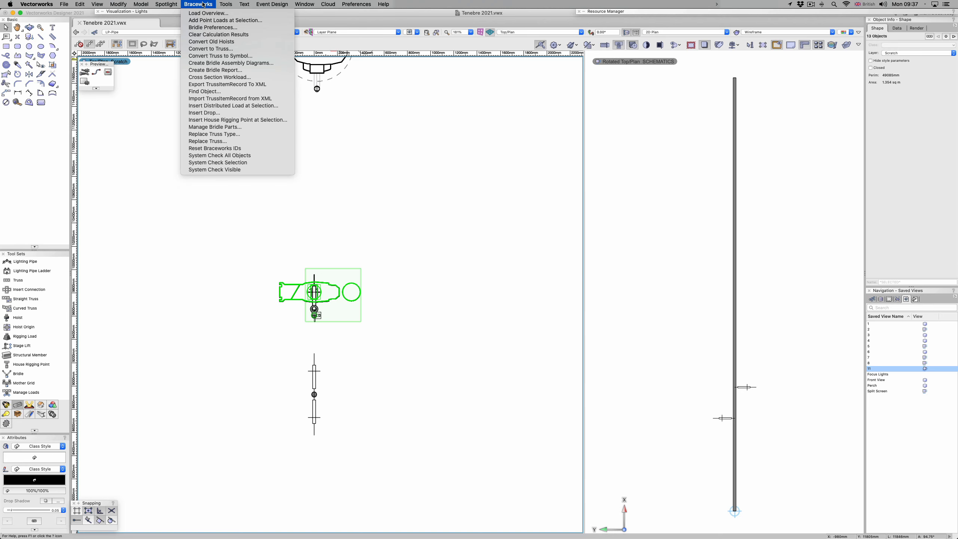
click(204, 14)
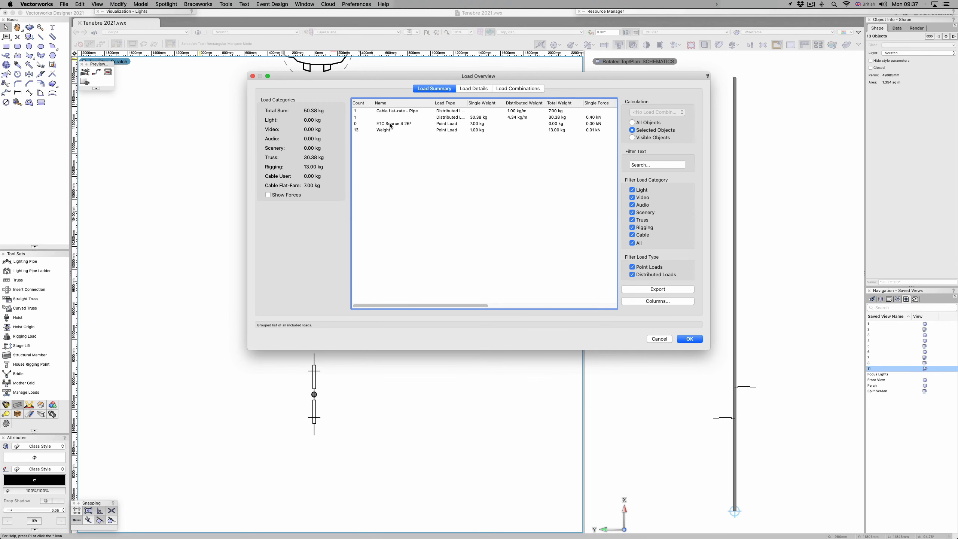
click(470, 89)
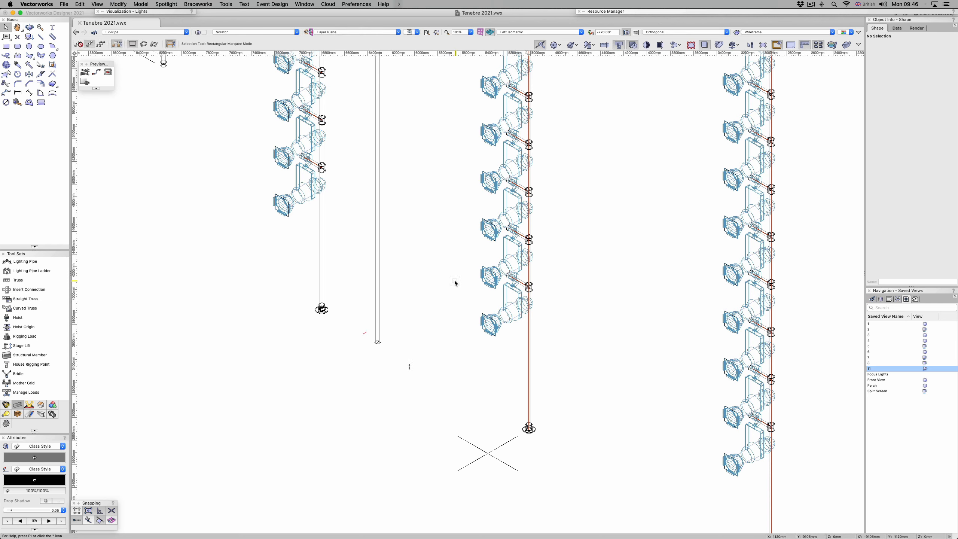
Step: Set the hanging angle of the standalone 7000 mm lighting pipe to 0° so it lies horizontal
click(487, 453)
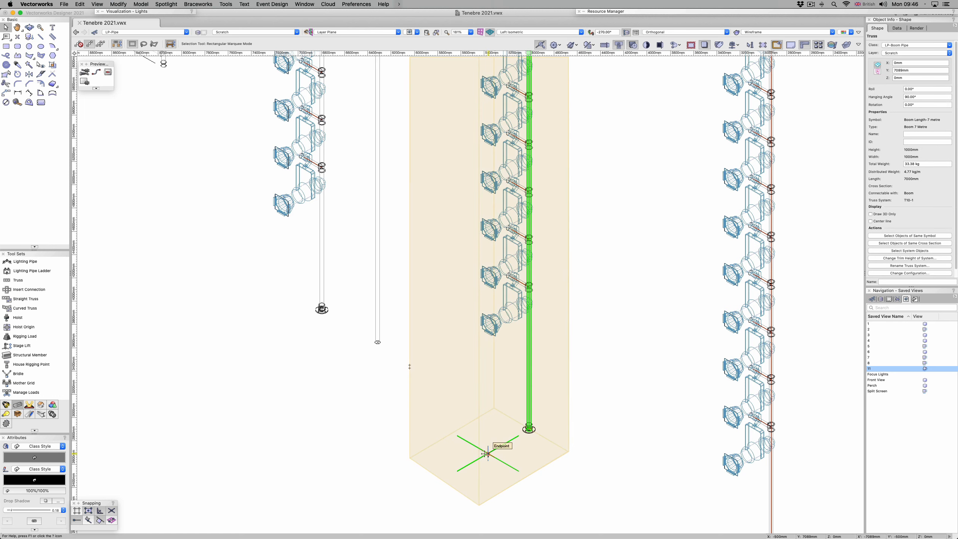
click(317, 386)
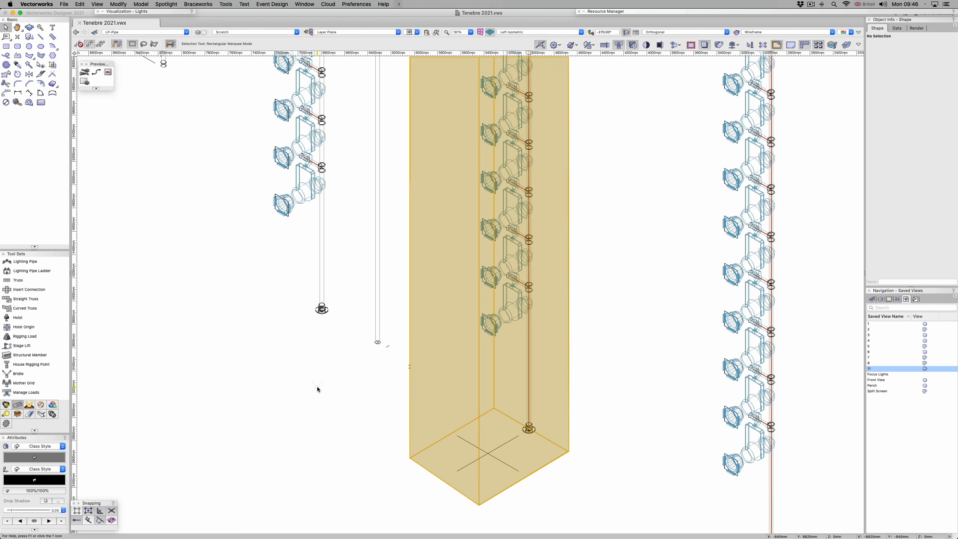
click(380, 323)
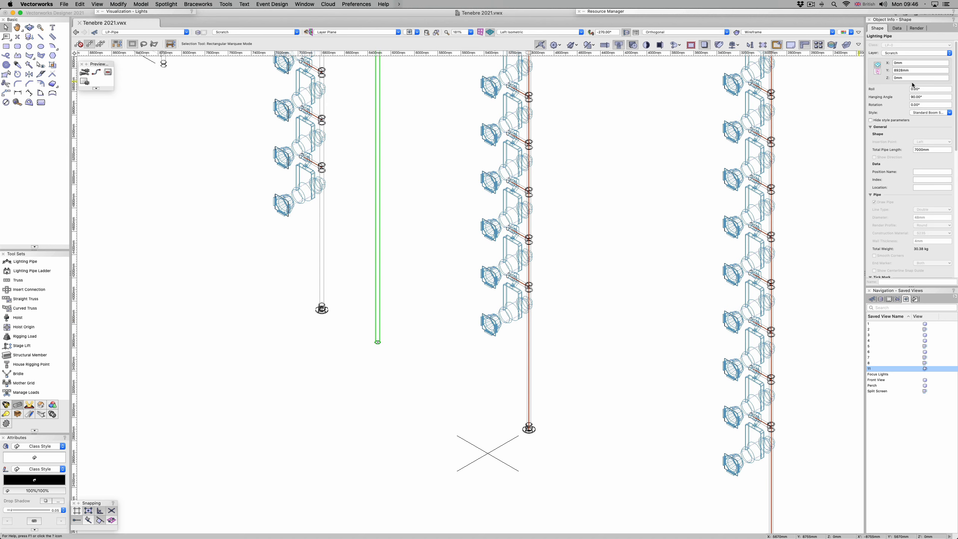
click(928, 97)
text(0)
key(Tab)
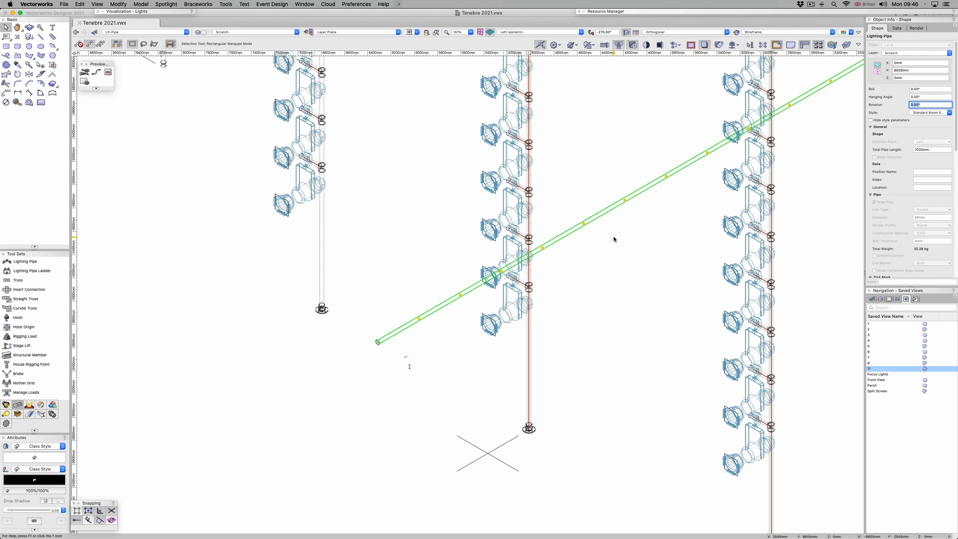
Step: Create a symbol named Boom Pipe 7m from the pipe, with its insertion point at the pipe's start, in the Tenebre 2021.vwx root folder
right_click(624, 200)
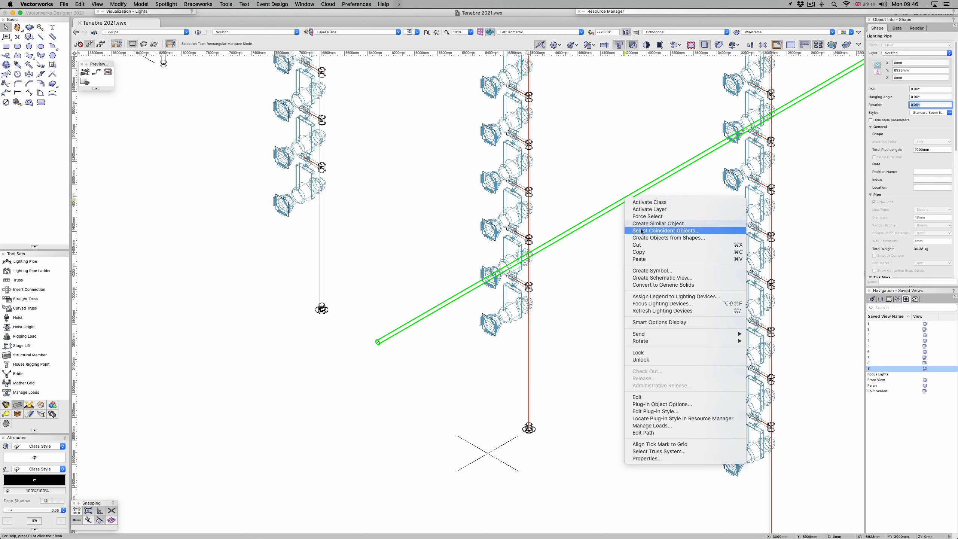
click(652, 271)
text(Boom Pipe 7m)
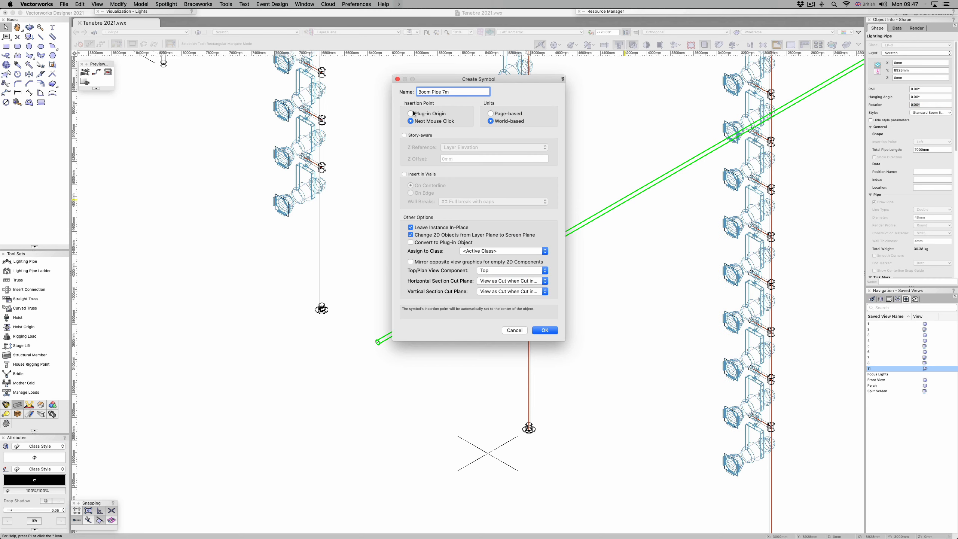
click(547, 330)
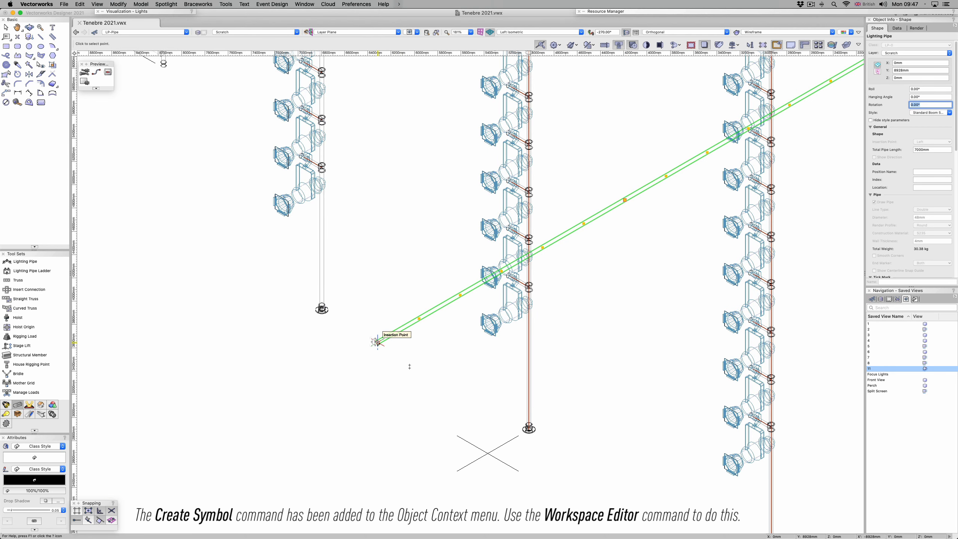
click(377, 342)
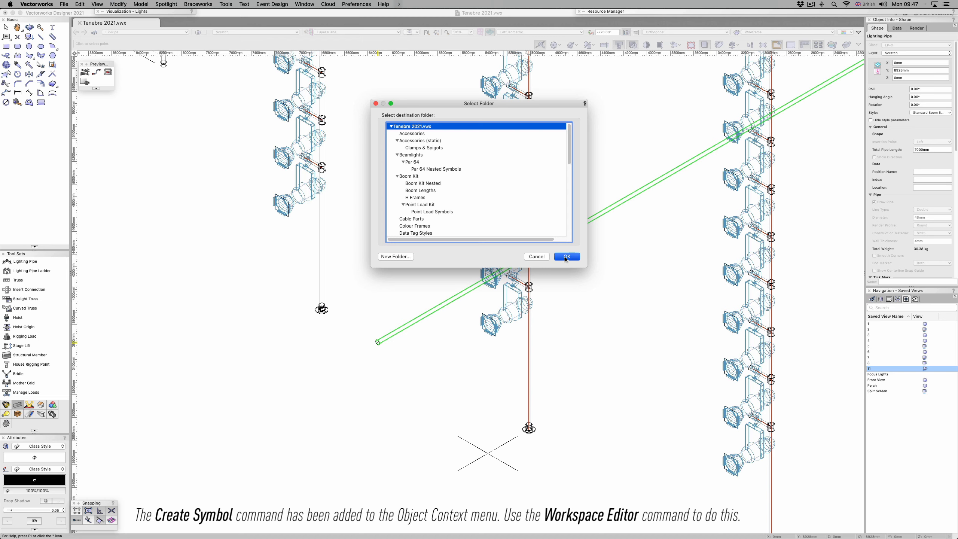
click(564, 257)
Step: Convert the symbol to a straight truss of type Boom Pipe, named Boom Pipe 7M, with length 7000 mm and distributed weight 4.77 kg/m
click(205, 5)
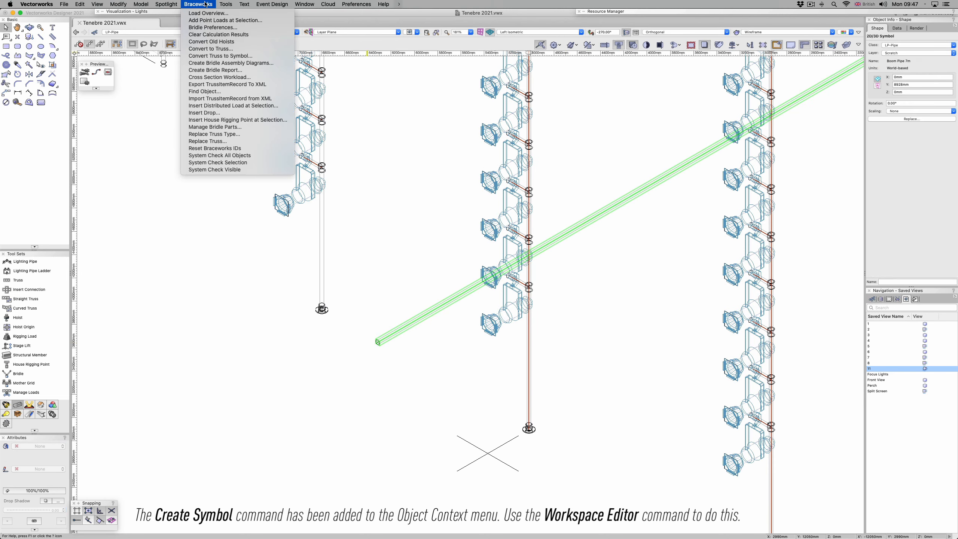
click(210, 49)
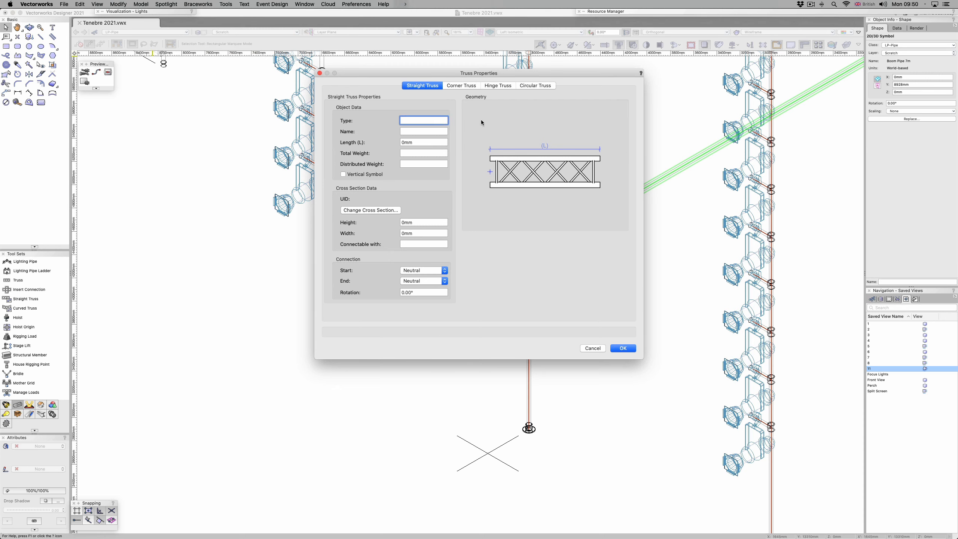
key(Tab)
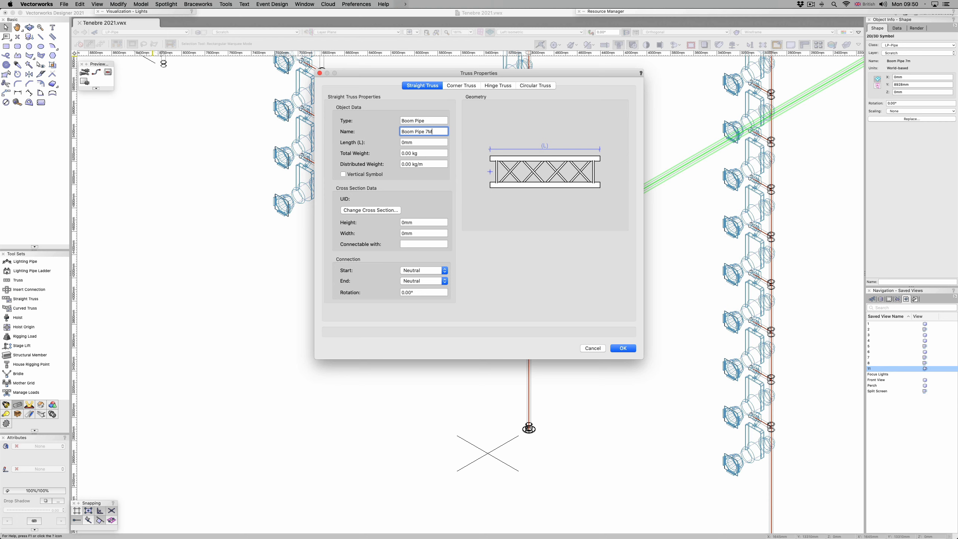
key(Tab)
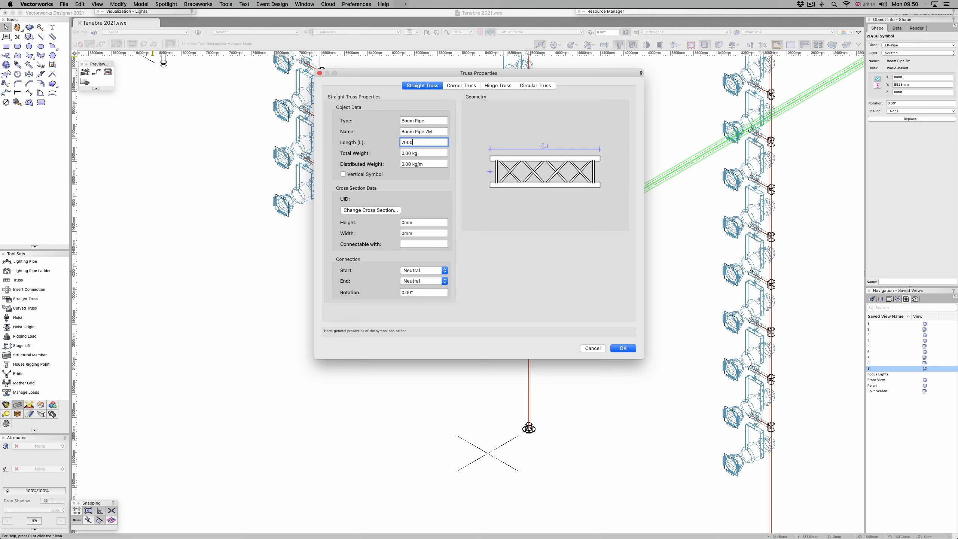
key(Tab)
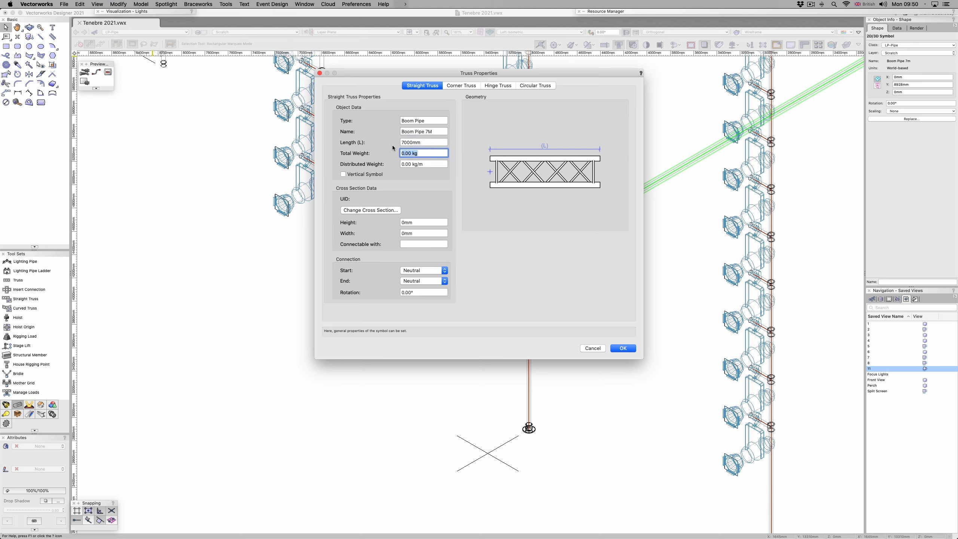
key(Tab)
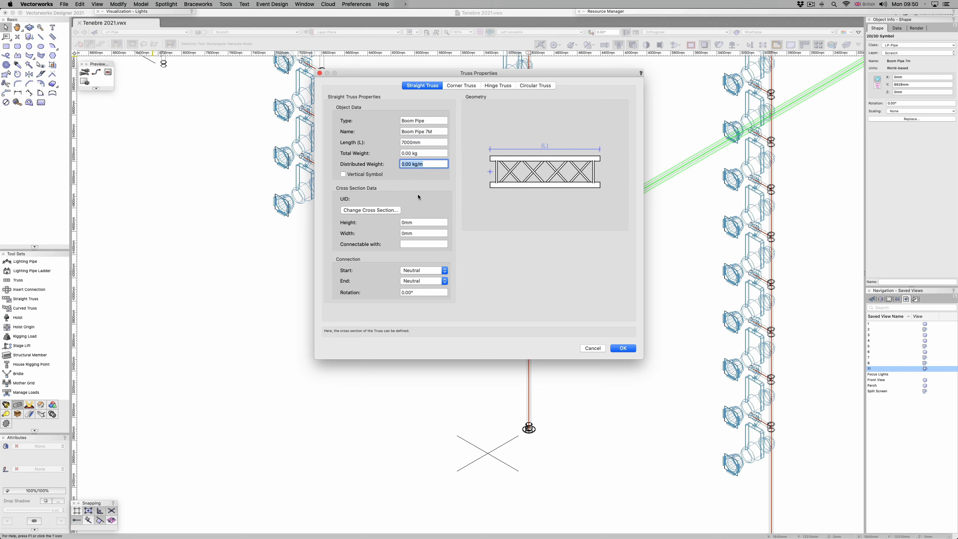
text(4.77)
key(Tab)
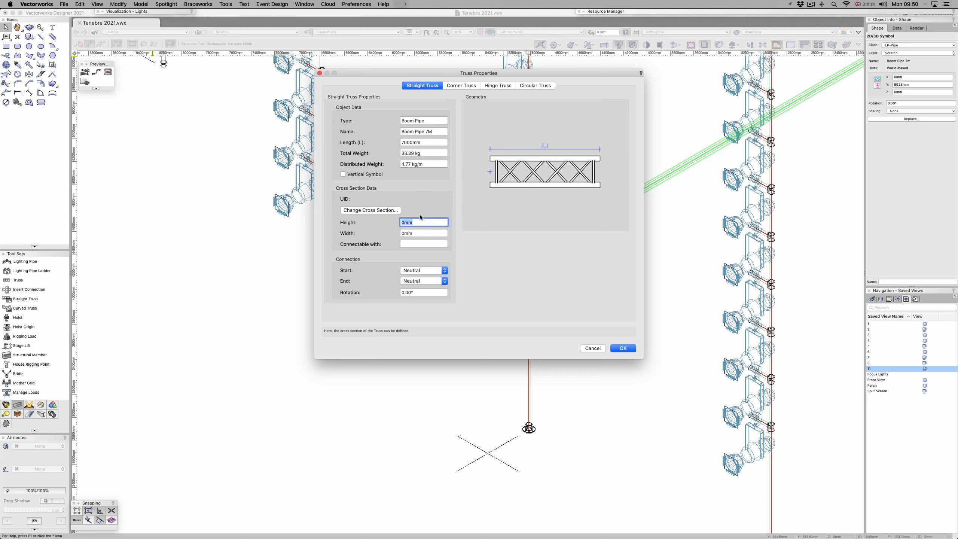
Step: Set the truss cross section to 1000 mm high and 1000 mm wide, connectable with Boom Pipe, and complete the conversion
text(1000)
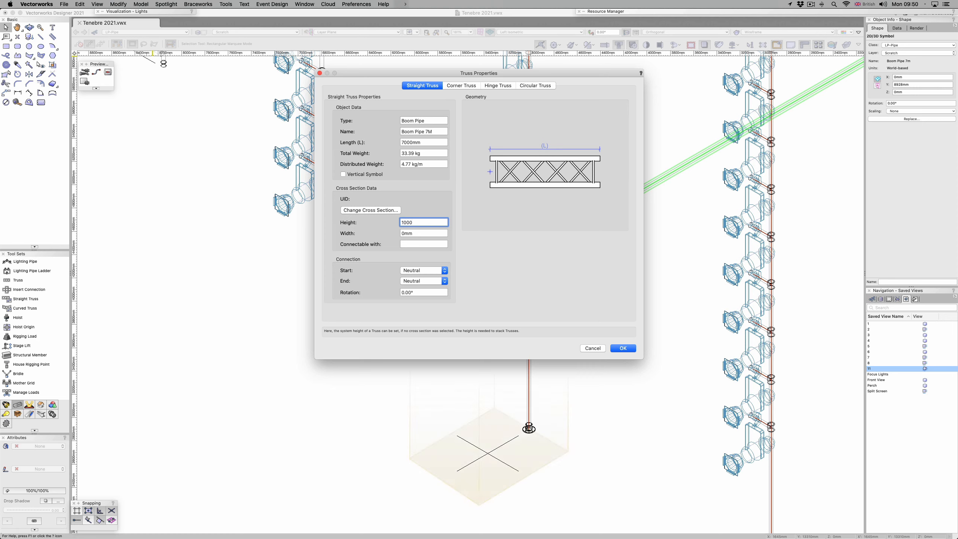
key(Tab)
text(10)
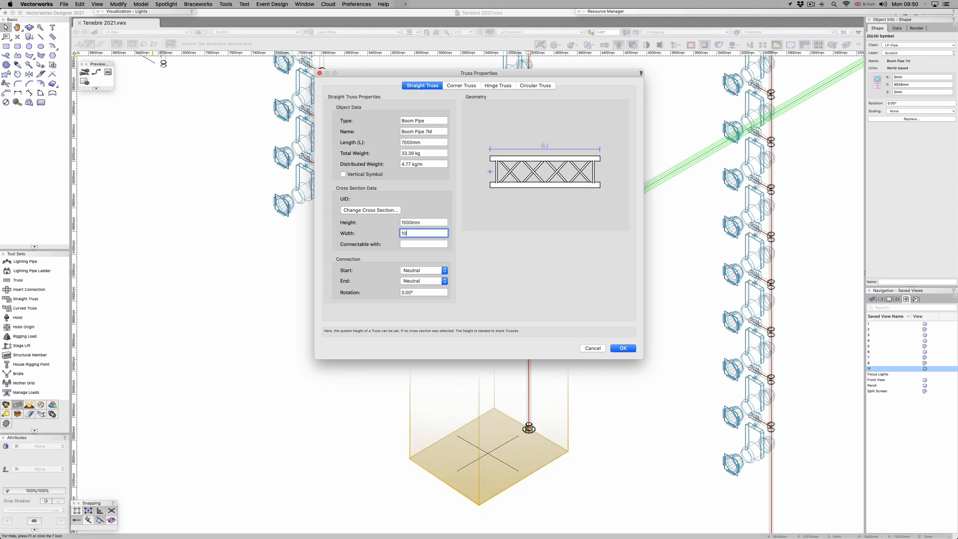
text(00)
key(Tab)
text(Boo)
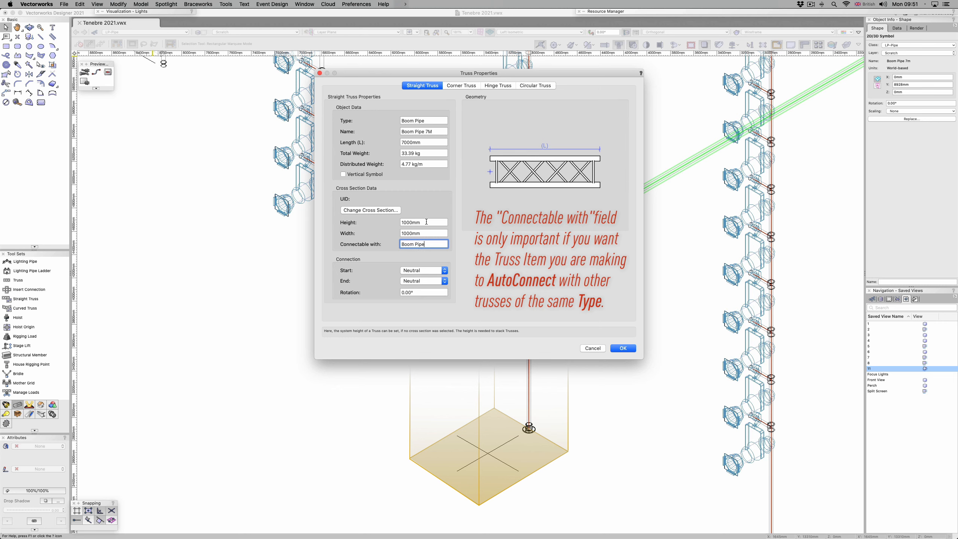
key(Tab)
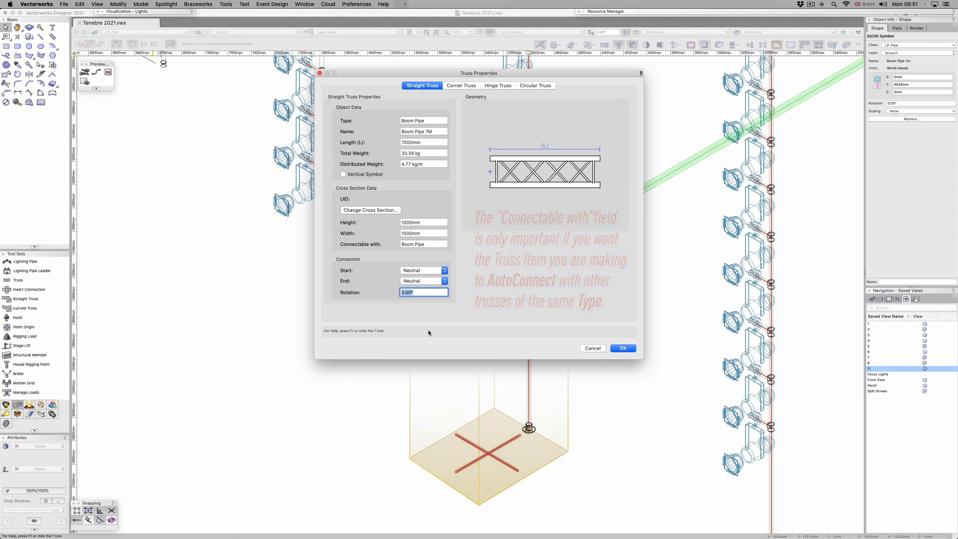
click(623, 348)
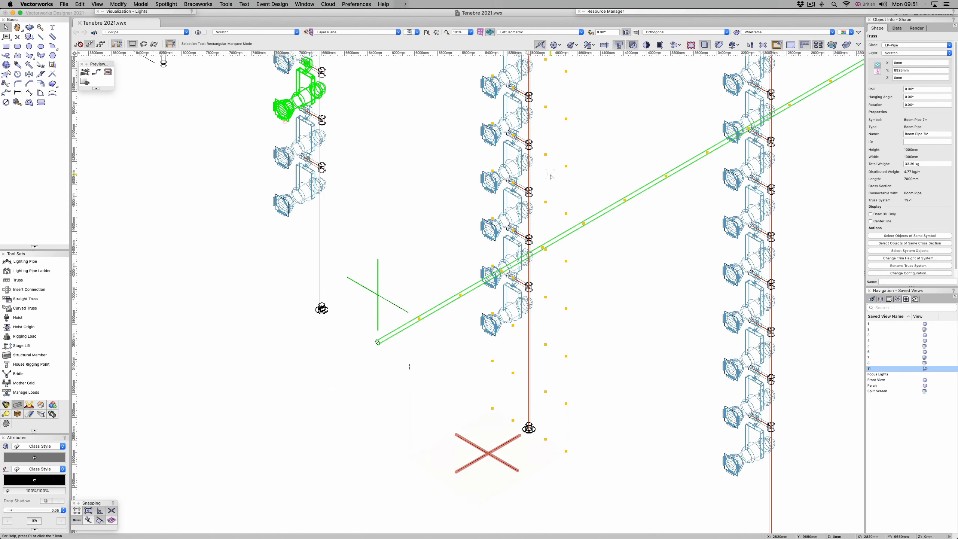
Step: Set the new boom truss's hanging angle to 90° to stand it vertically
double_click(923, 97)
text(90)
key(Return)
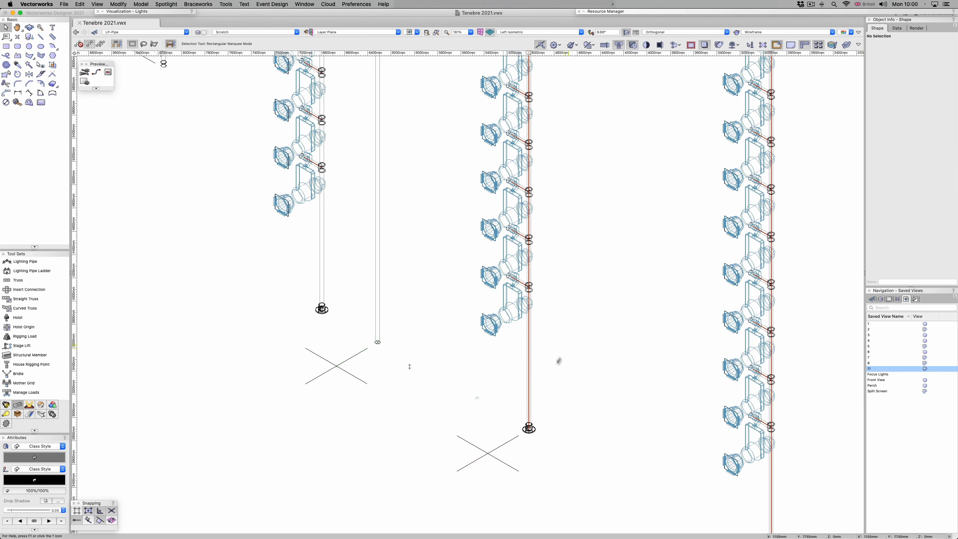
Step: Review the load summary and load details of the selected boom and its lights in the Braceworks Load Overview
click(530, 372)
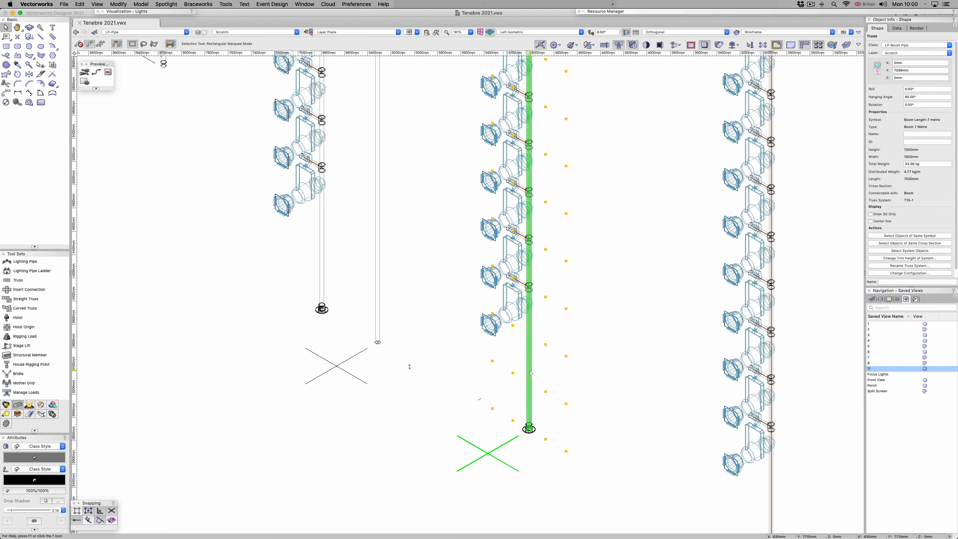
key(F5)
click(190, 4)
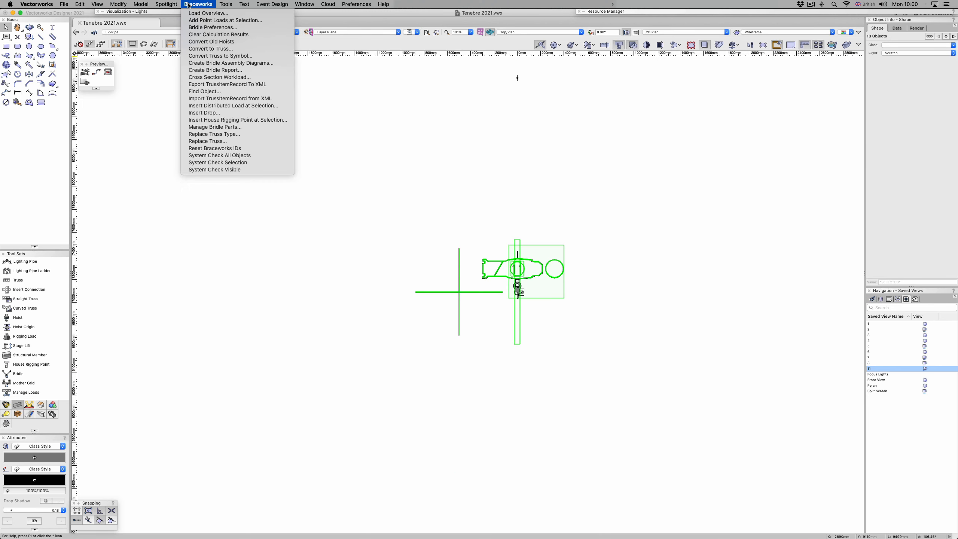
click(208, 13)
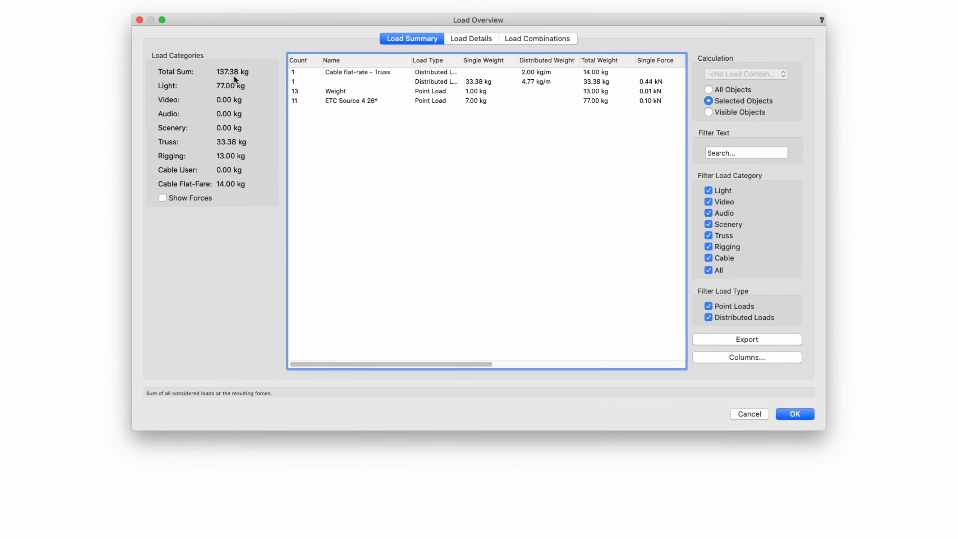
click(453, 40)
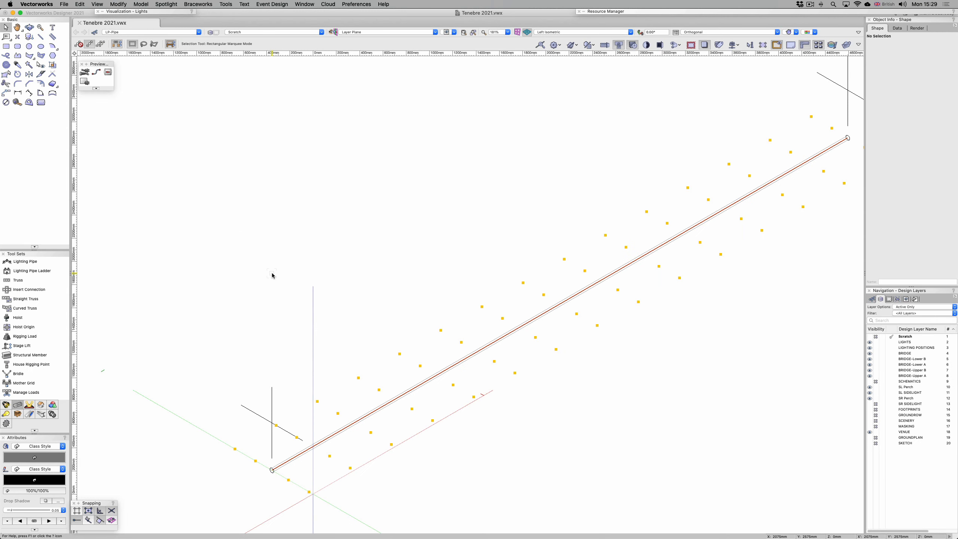
Step: Rotate the horizontal boom hanging position by -90° about the working plane's Y' axis, pivoting at its lower end
click(505, 336)
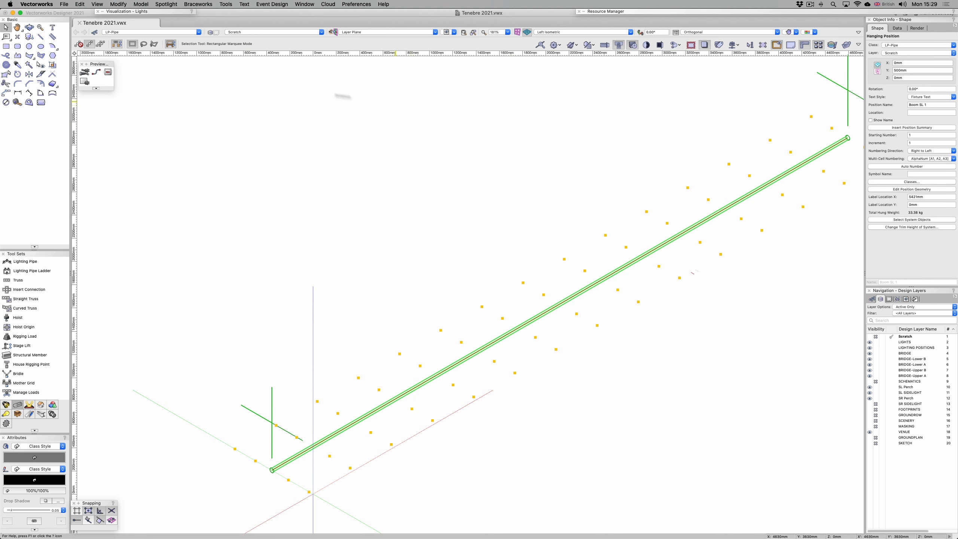
click(122, 4)
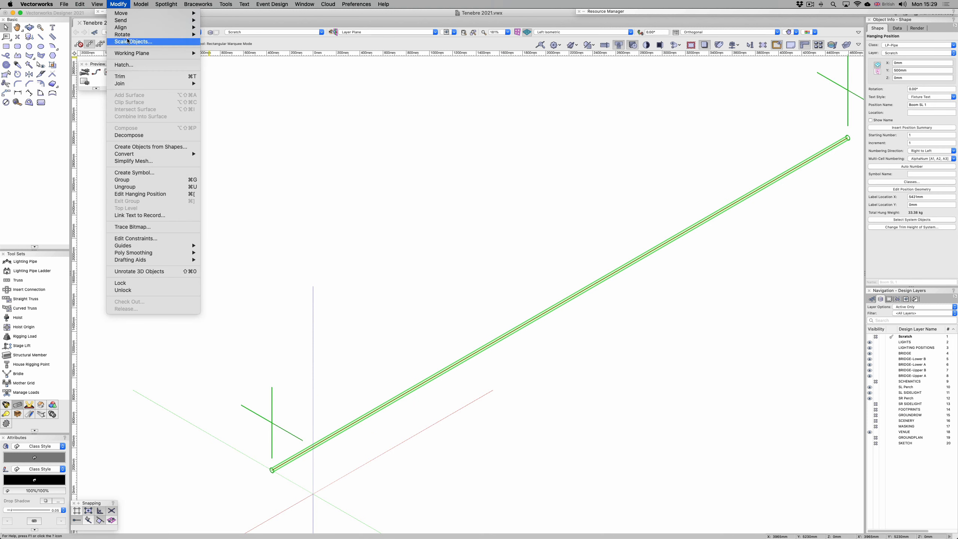
mouse_move(128, 37)
click(223, 42)
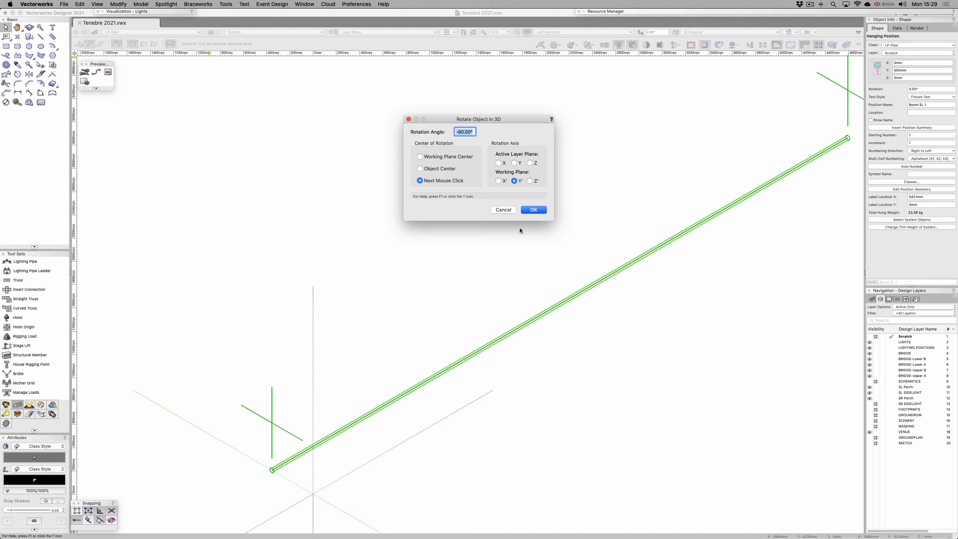
click(531, 210)
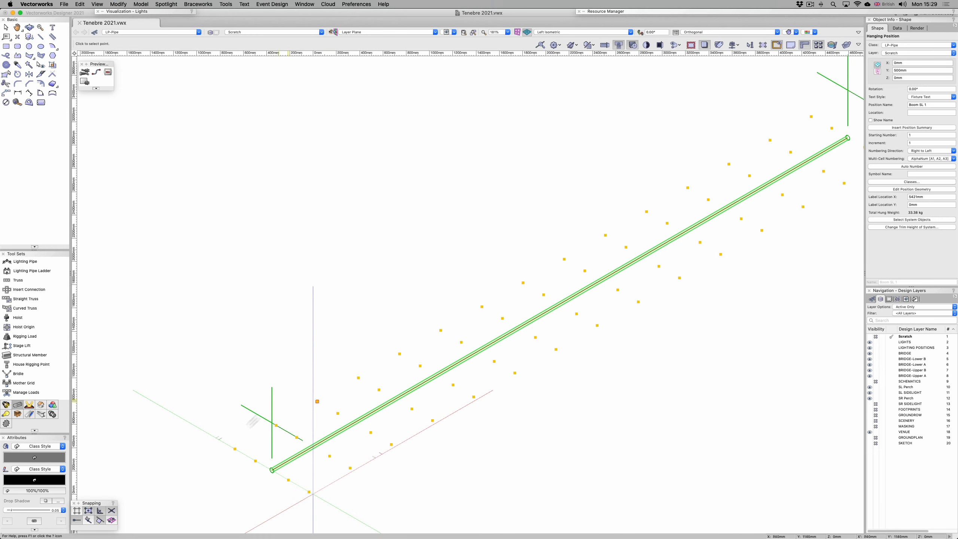
click(271, 470)
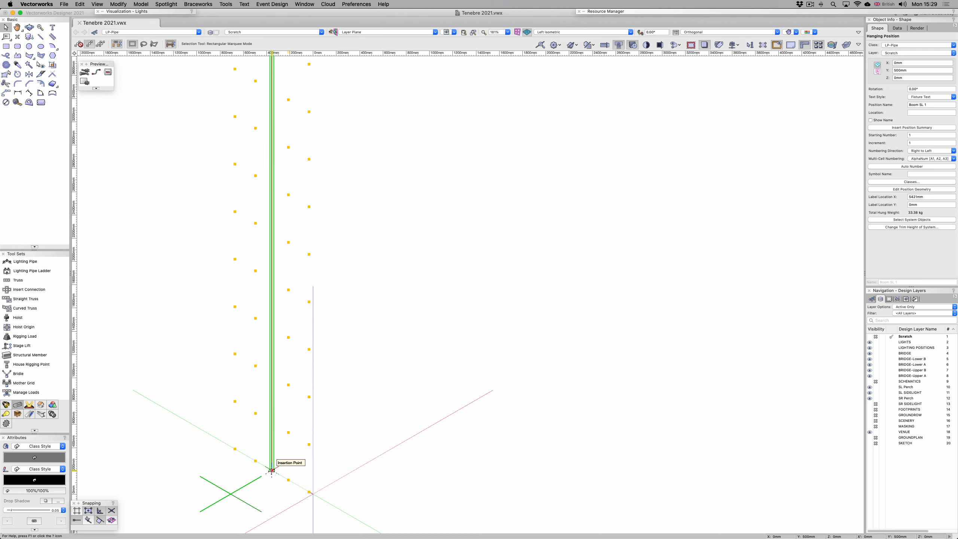
click(370, 423)
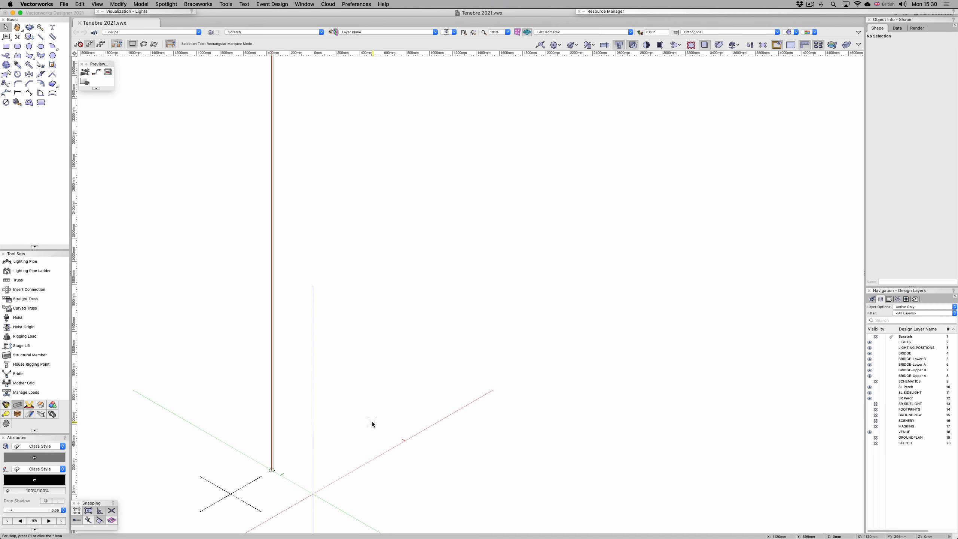
Step: Examine the loci around the pipe in the 3D component of the Boom Length-7 metre symbol, leaving the symbol unchanged
click(660, 10)
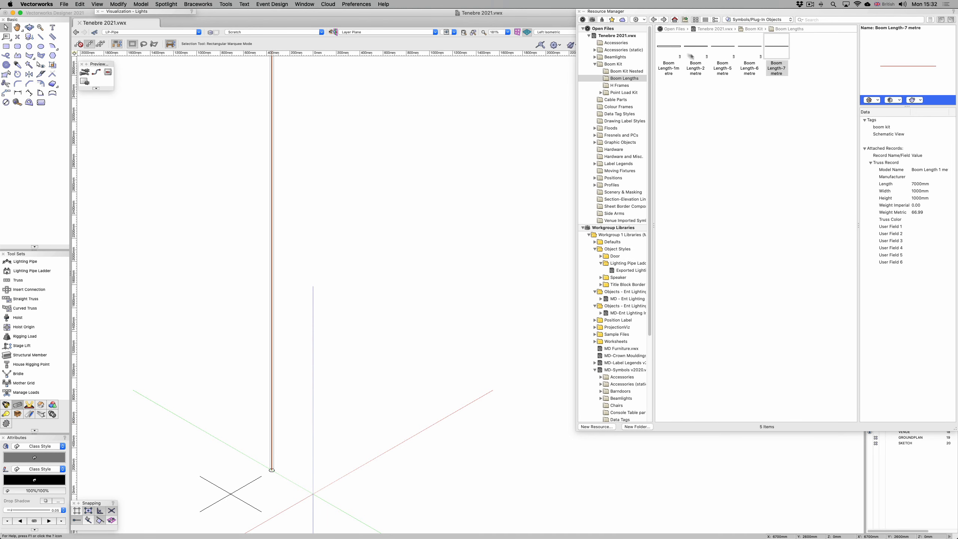
right_click(786, 40)
click(800, 97)
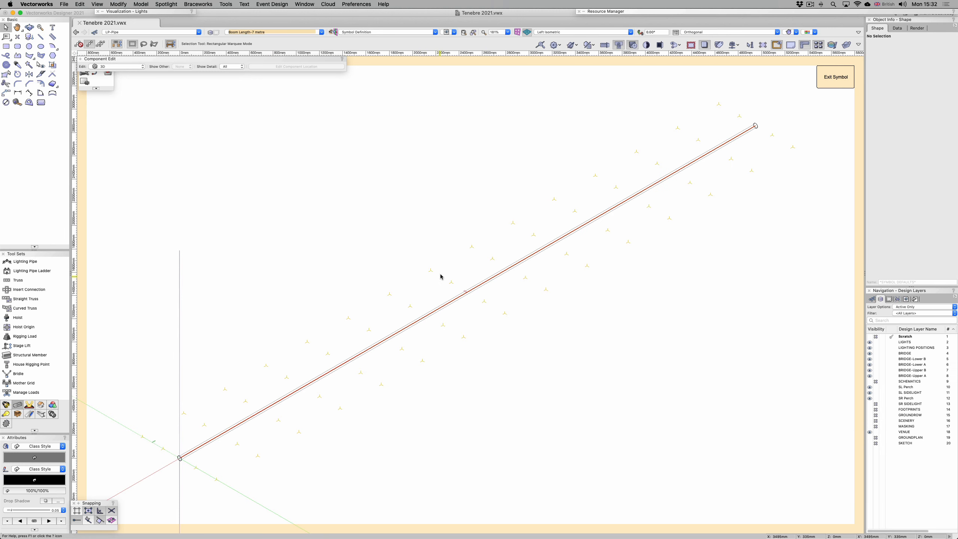
drag(430, 270, 465, 294)
click(835, 78)
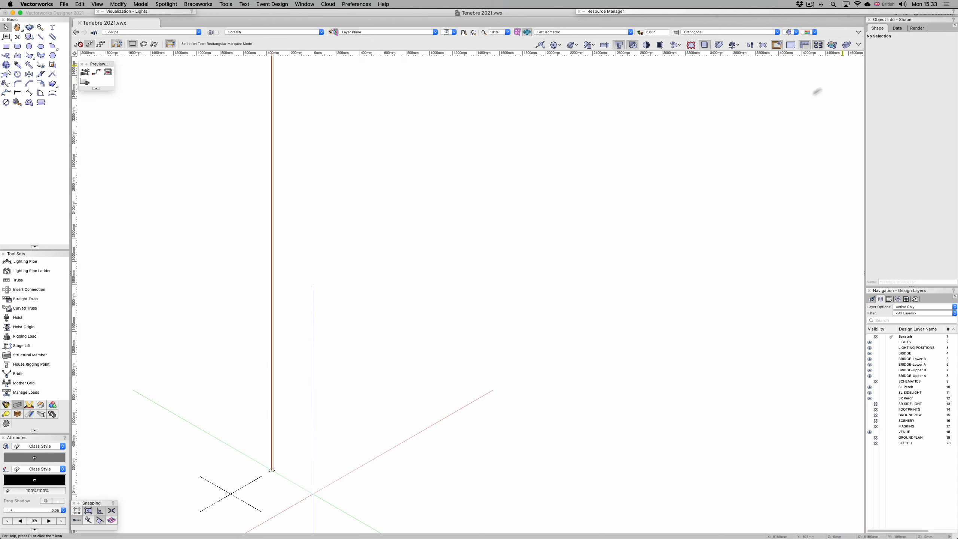
Step: Create a schematic view of the vertical boom hanging position on the Scratch layer, using the Top view
right_click(274, 271)
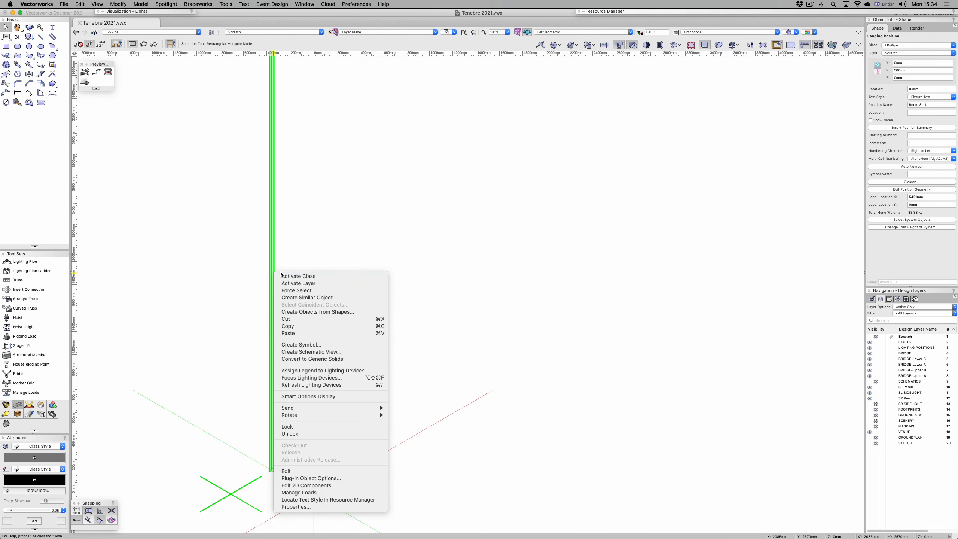
click(306, 345)
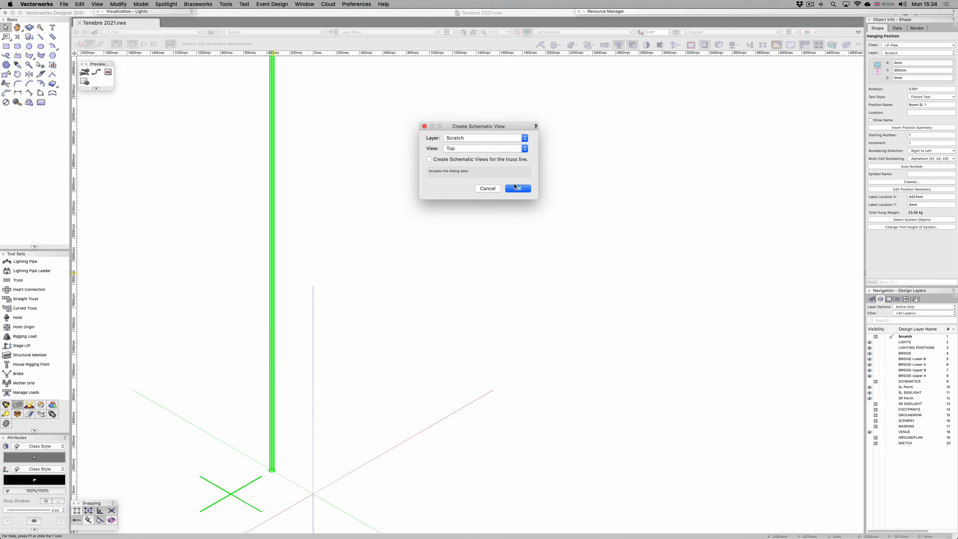
click(519, 188)
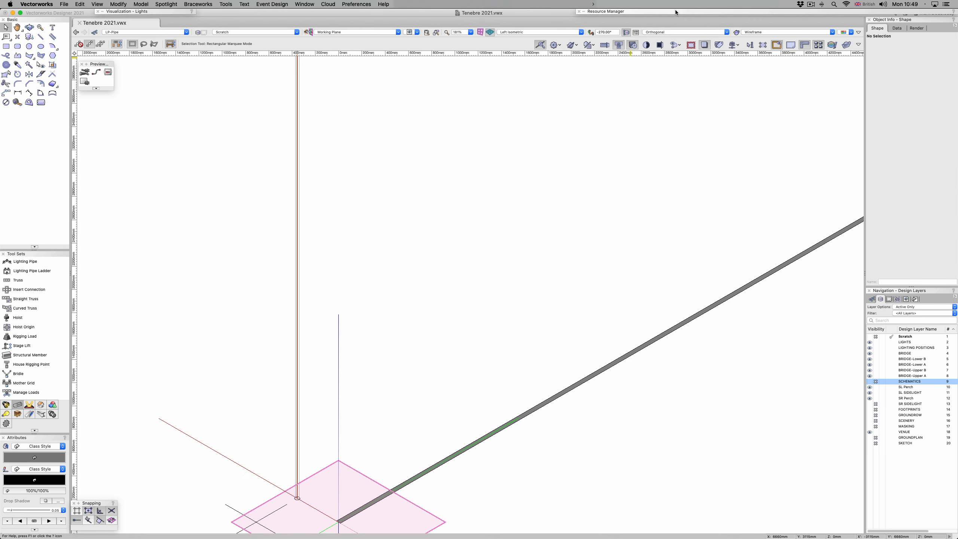
Step: Insert the Boom Array (Point Load) symbol at the insertion point of the vertical boom's base, rotated 90°
click(677, 11)
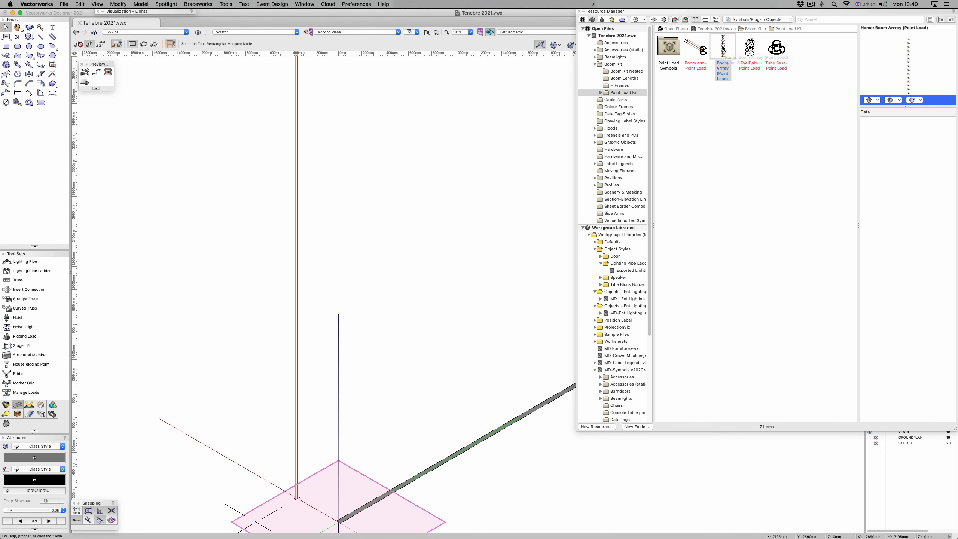
click(724, 48)
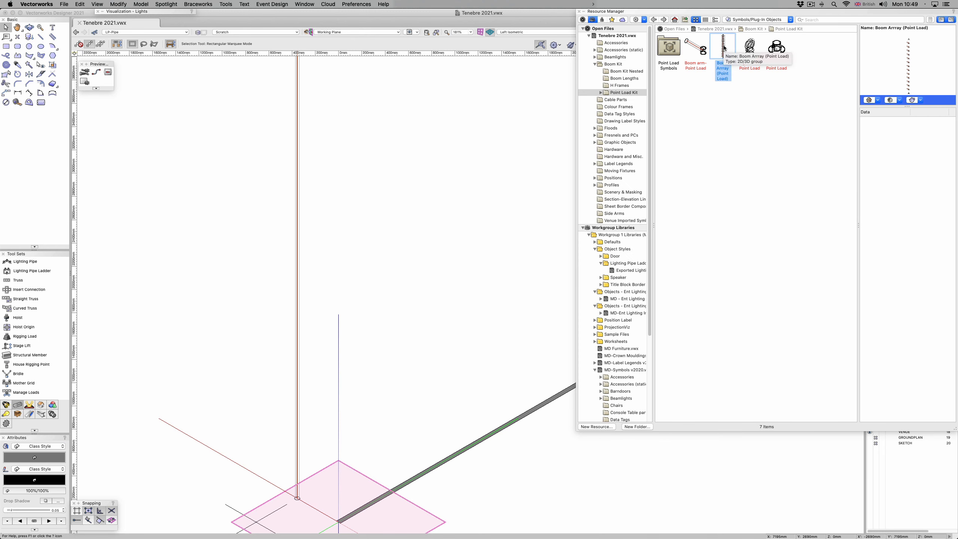
double_click(724, 48)
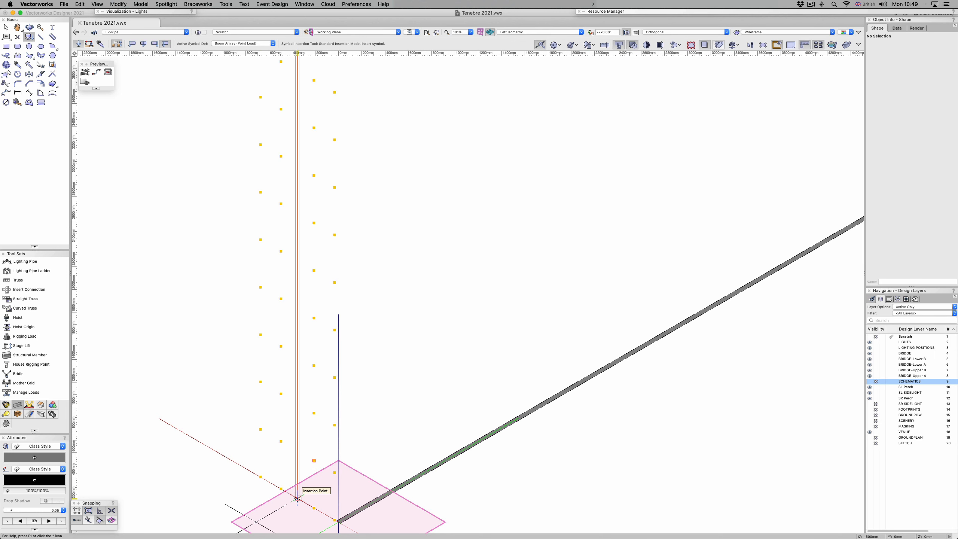
click(297, 498)
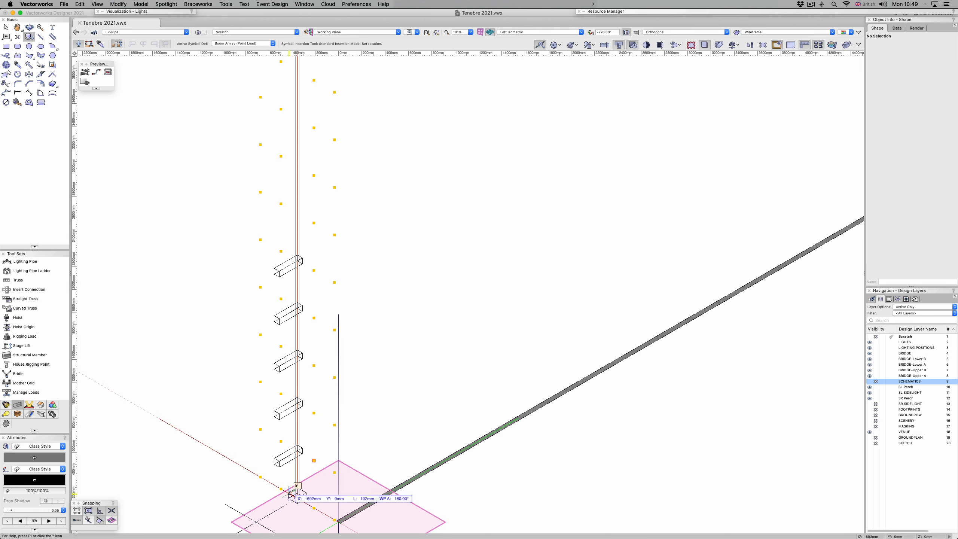
click(375, 453)
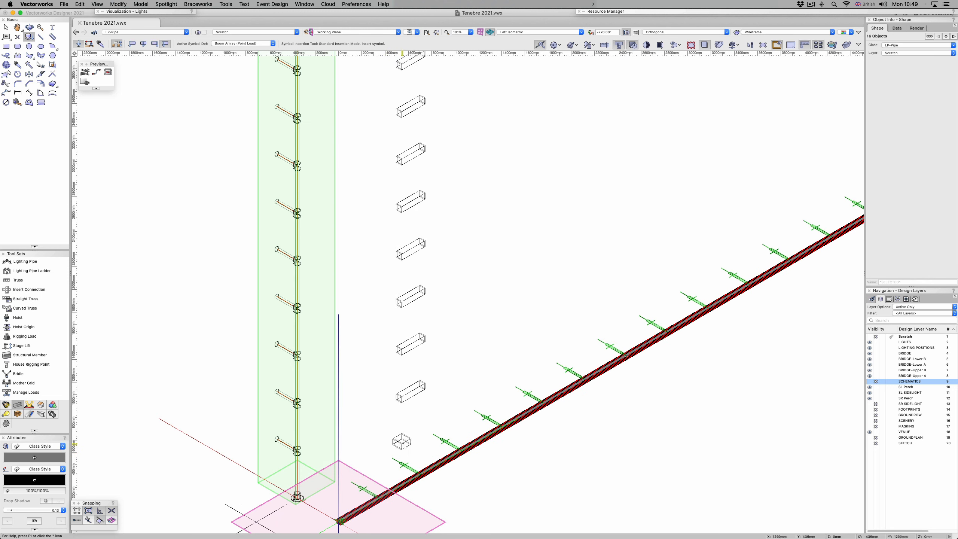
key(x)
click(573, 427)
Step: Update the geometry of the boom's schematic view to include the inserted point load array
click(569, 402)
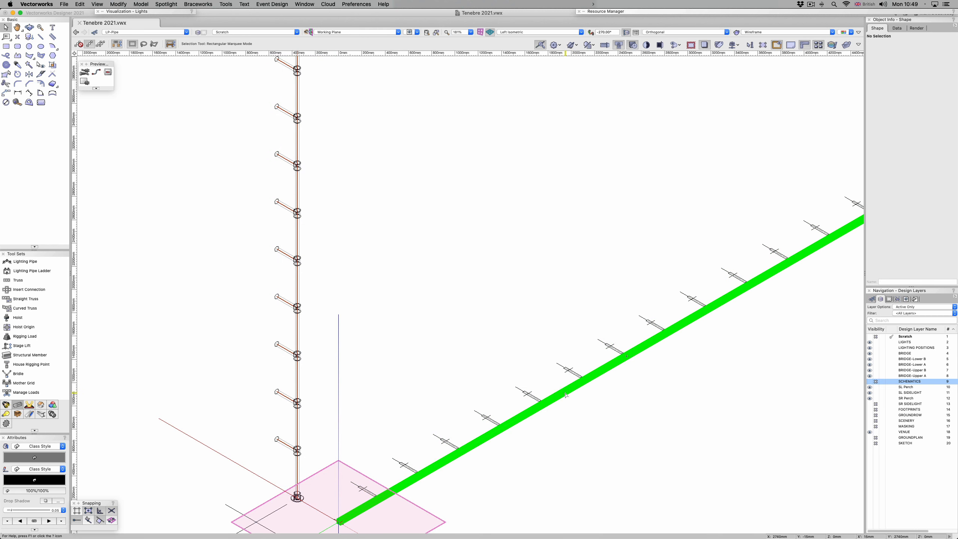
click(900, 119)
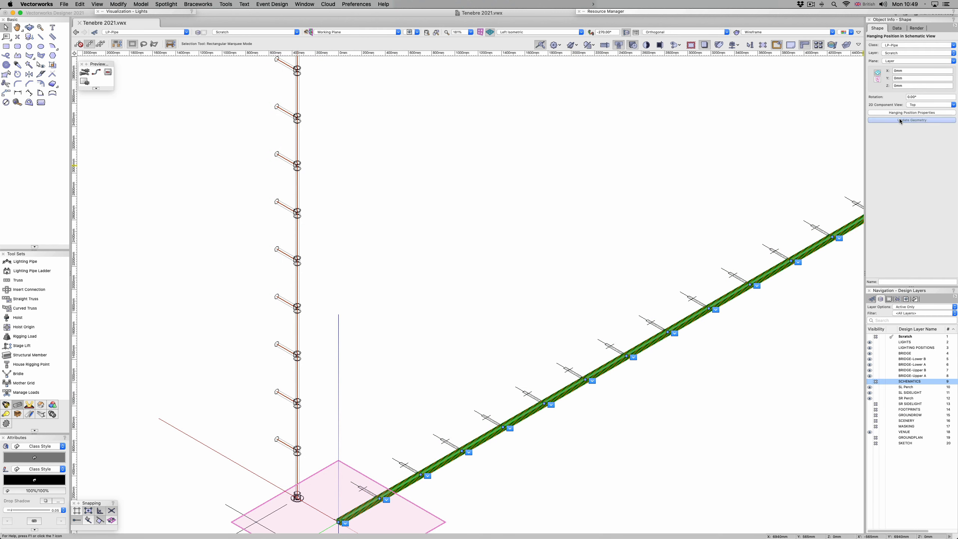
click(561, 199)
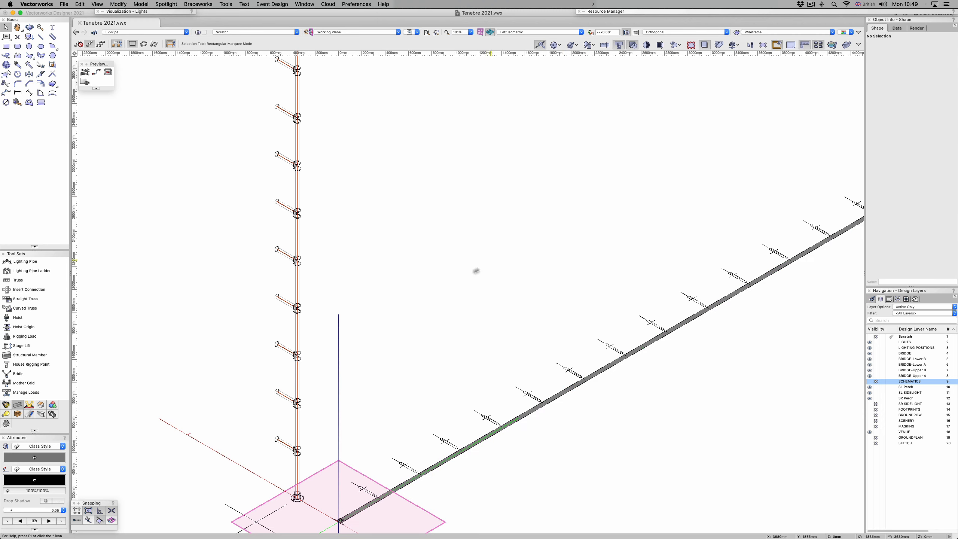
middle_drag(466, 298, 449, 215)
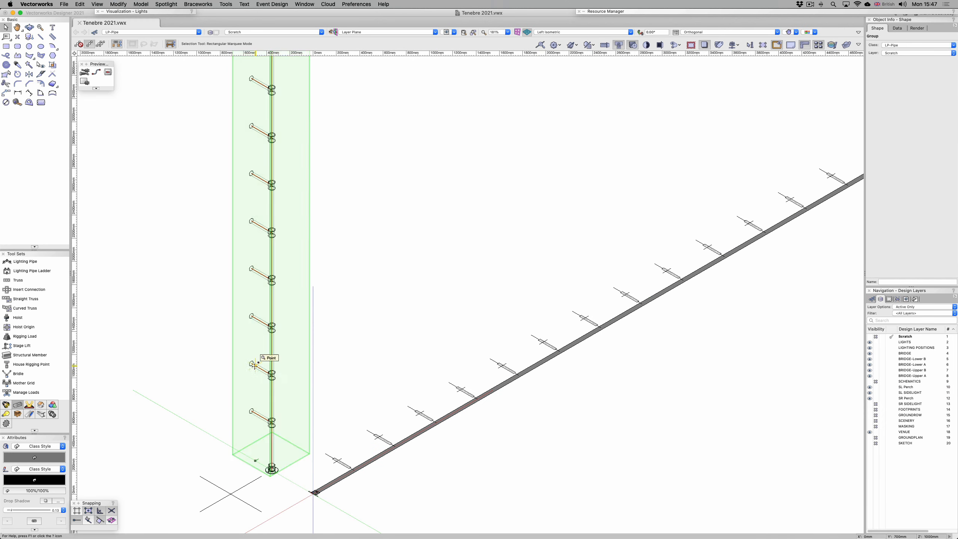
Step: Delete the two lowest boom arms inside the point load group, and refresh the boom's schematic view
double_click(255, 366)
drag(265, 408, 298, 462)
key(Delete)
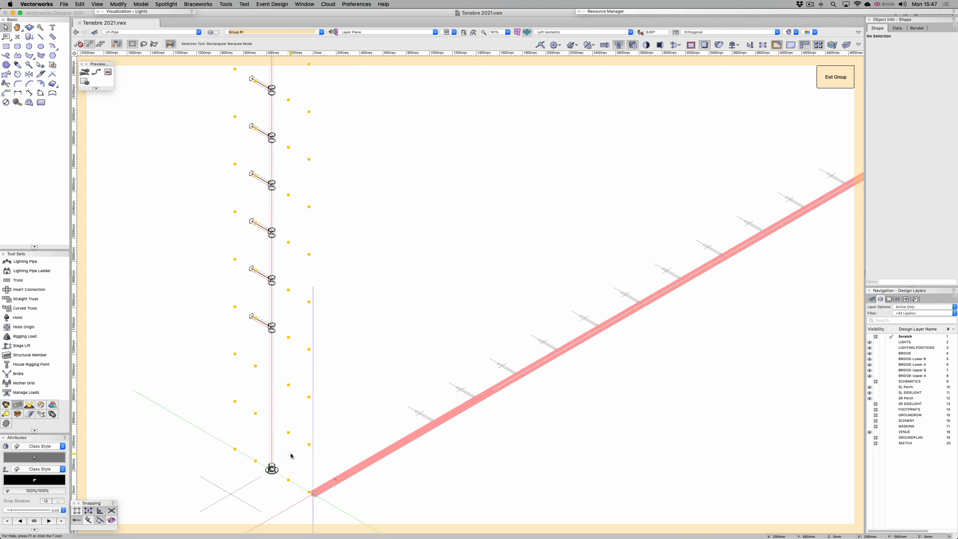
click(828, 77)
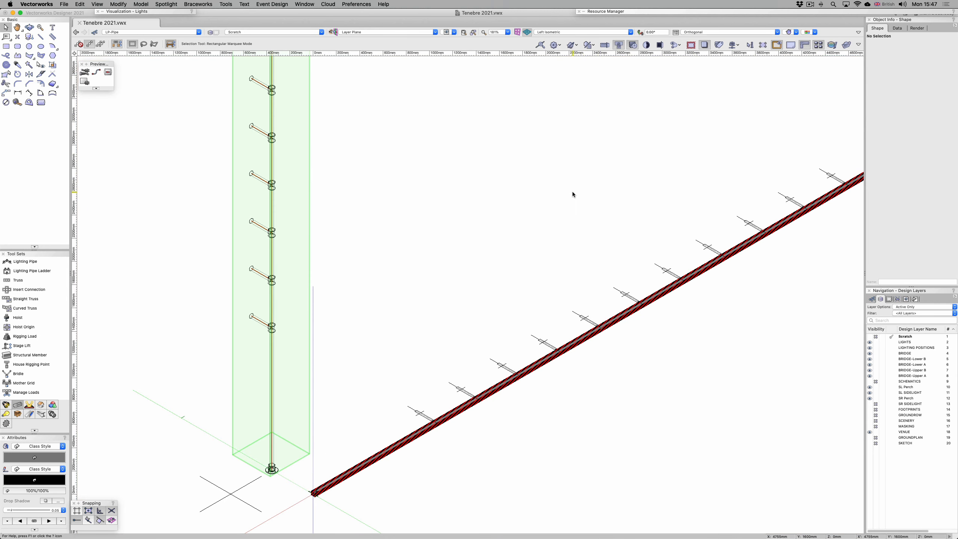
click(489, 212)
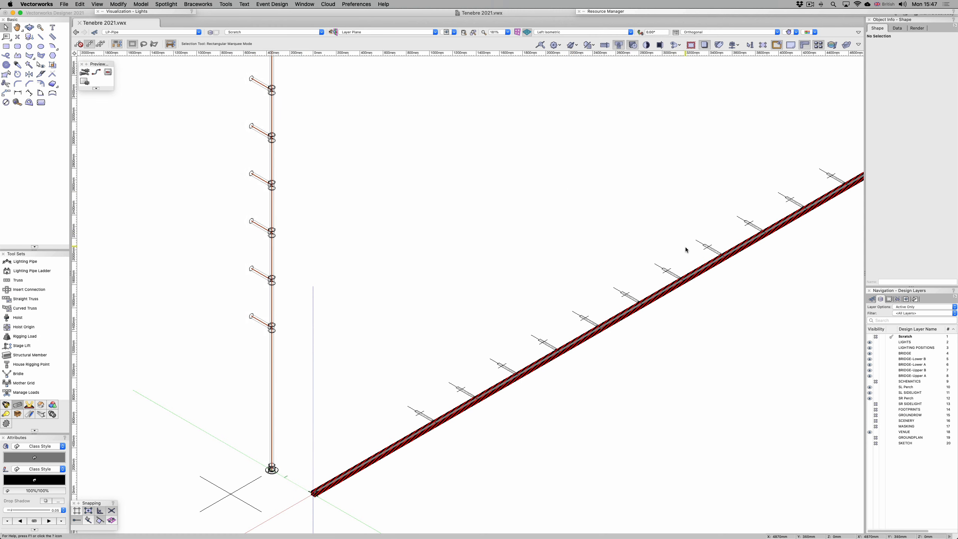
click(679, 280)
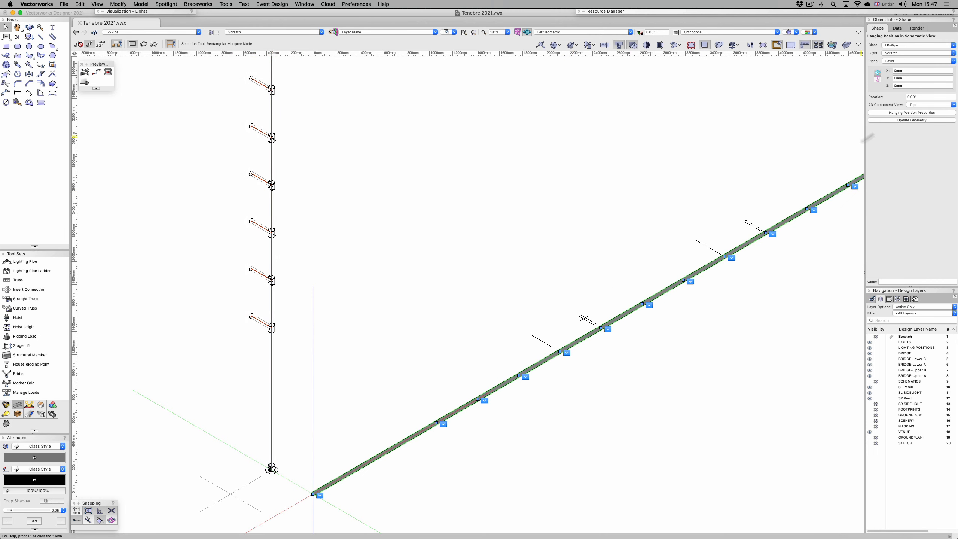
click(649, 162)
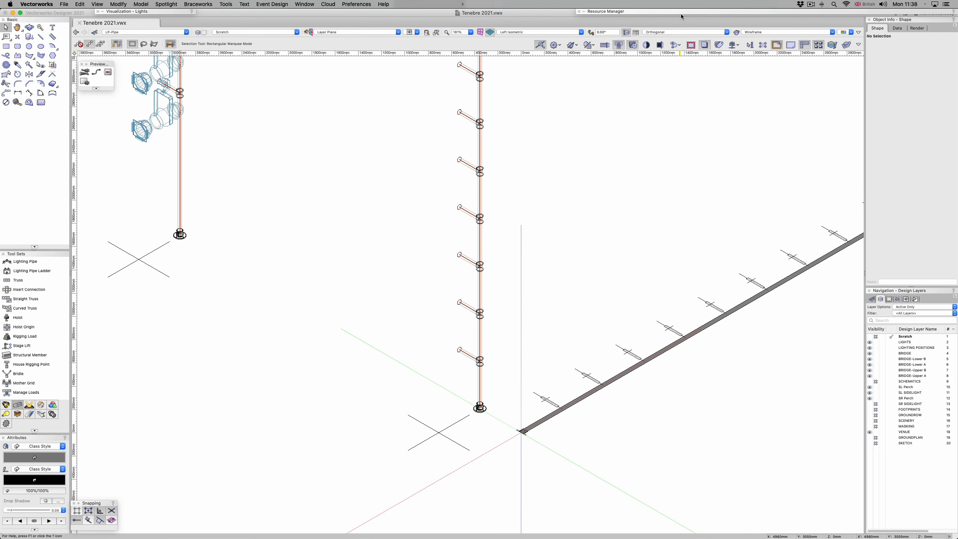
Step: Insert an ETC Source 4 36° lighting device at the locus beside the boom's base, rotated 180°
mouse_move(683, 15)
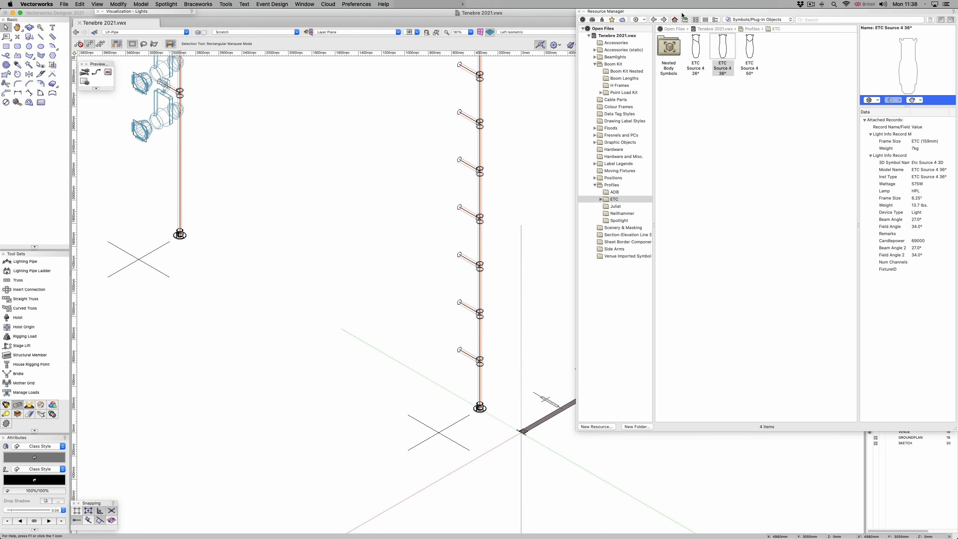
double_click(726, 52)
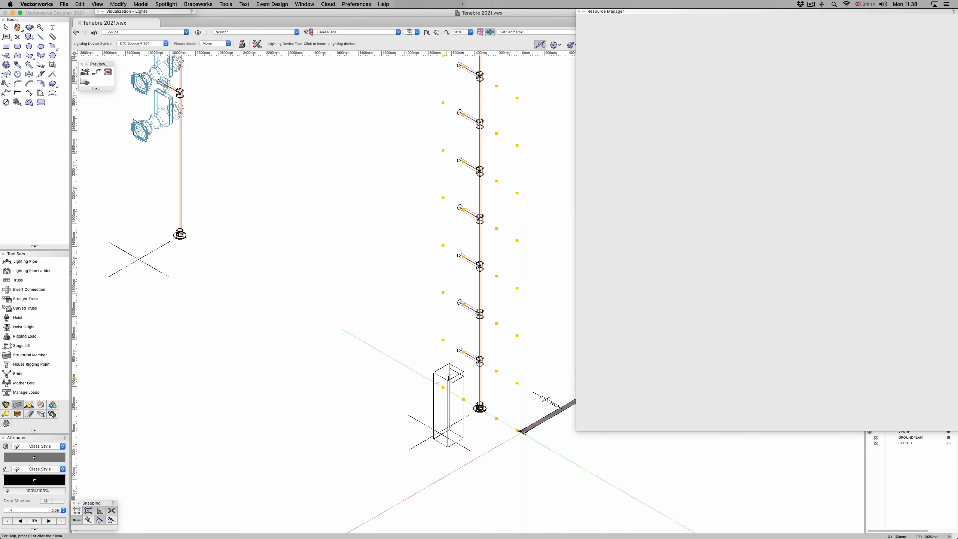
click(463, 399)
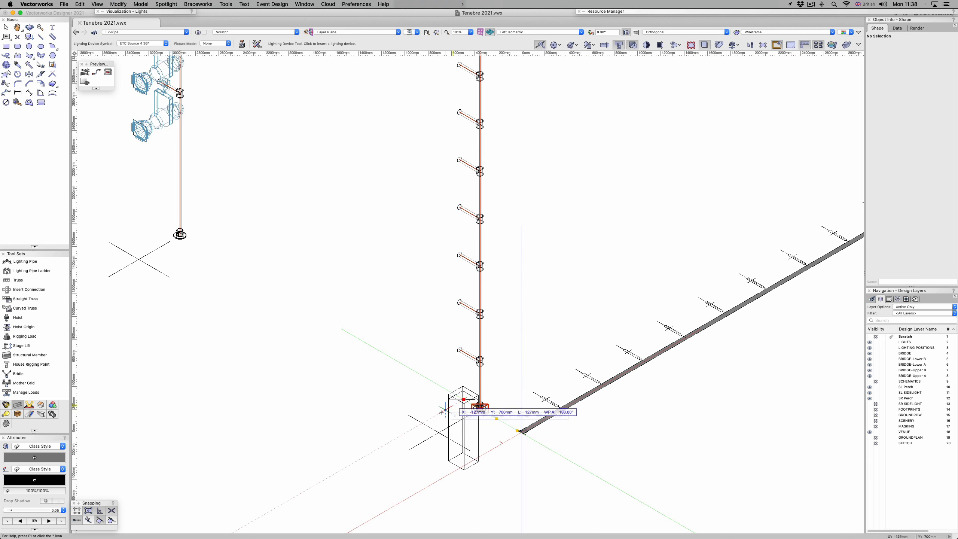
click(391, 439)
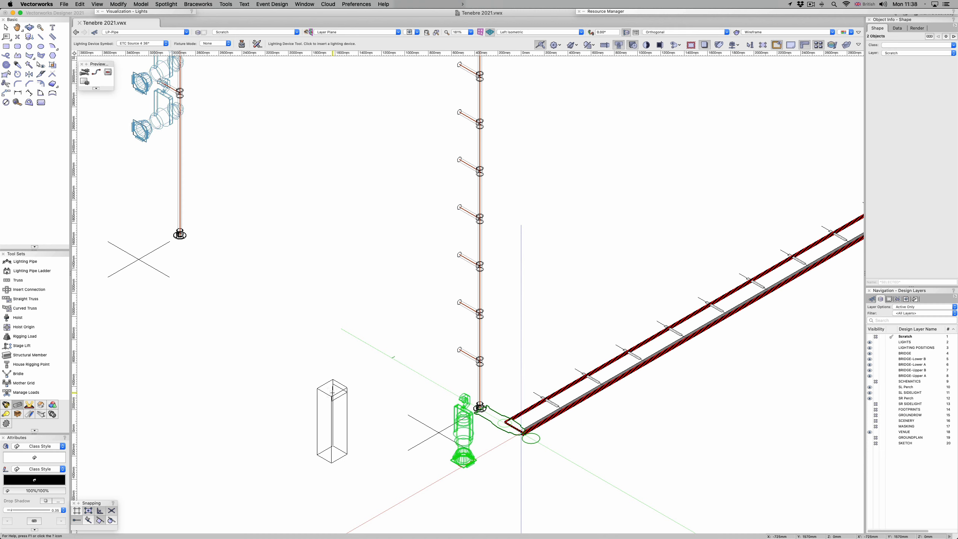
key(x)
click(329, 390)
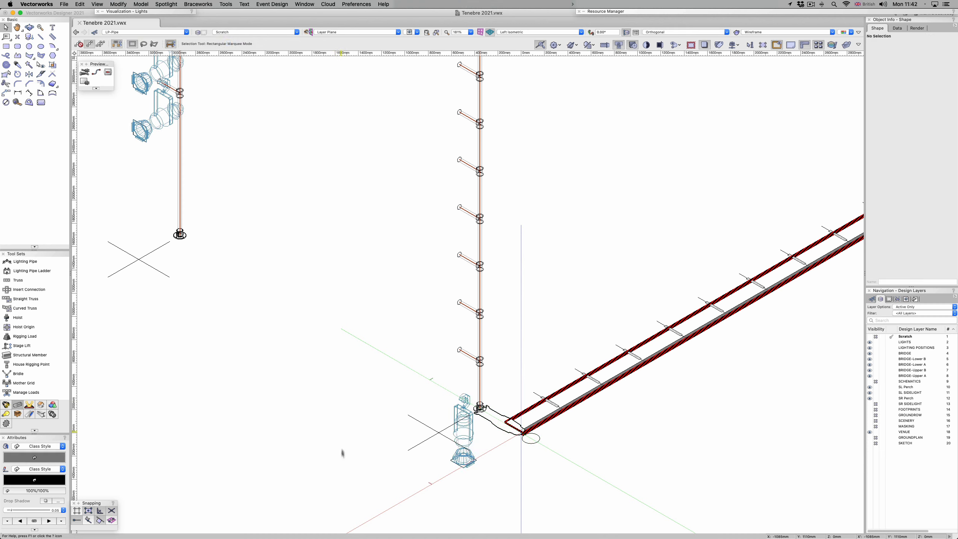
Step: Move the ETC Source 4 36° light beside the boom's base 1500 mm straight up the vertical boom
click(463, 453)
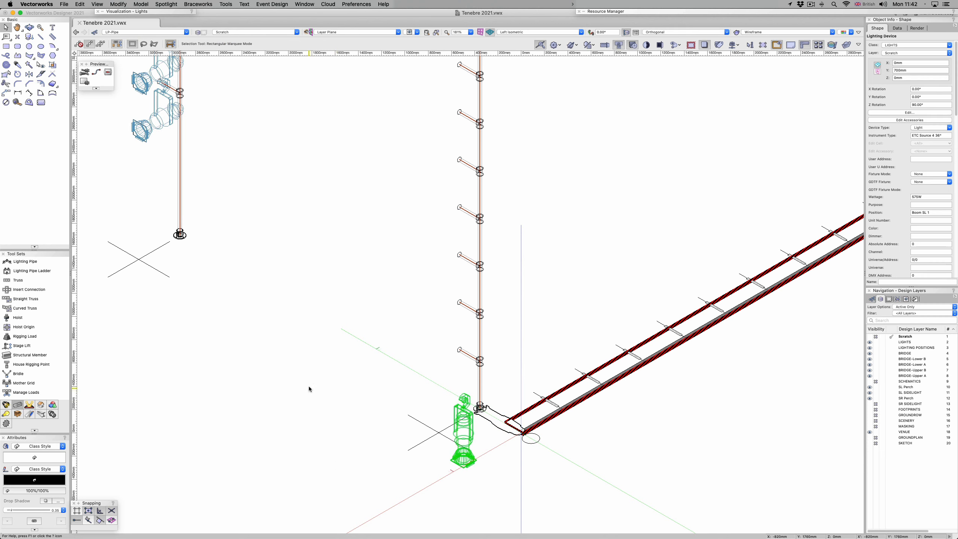
key(shift+m)
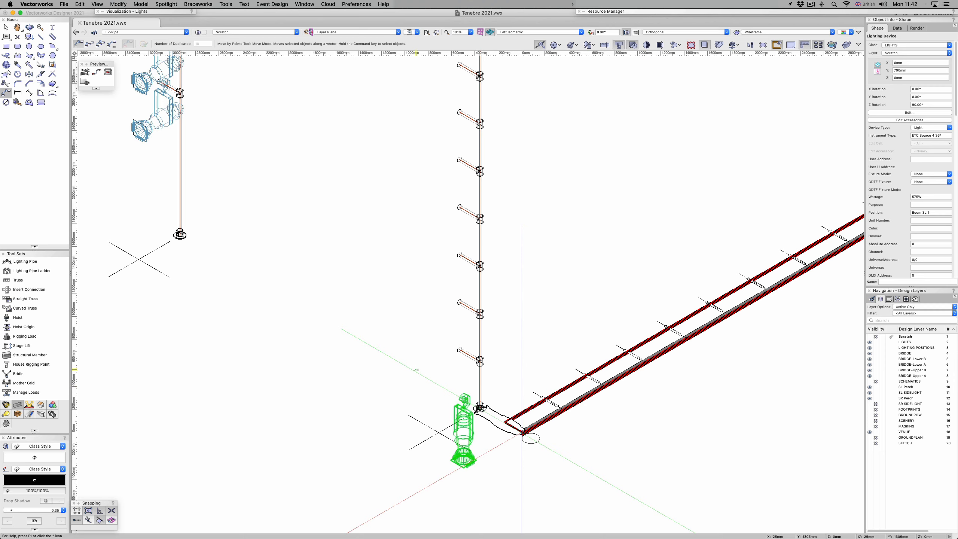
click(443, 388)
click(443, 245)
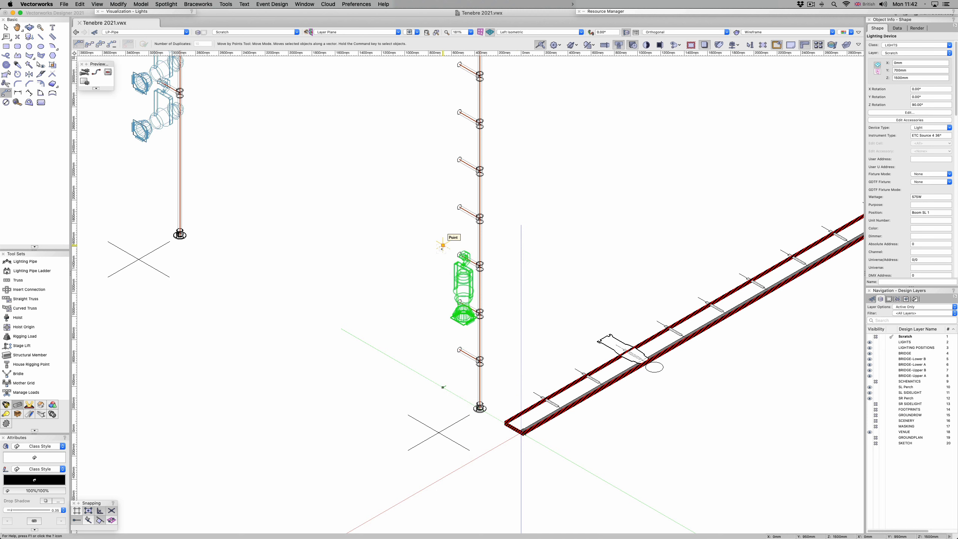
Step: Duplicate the raised light 10 times up the vertical boom at 500 mm spacing, retaining the original
key(u)
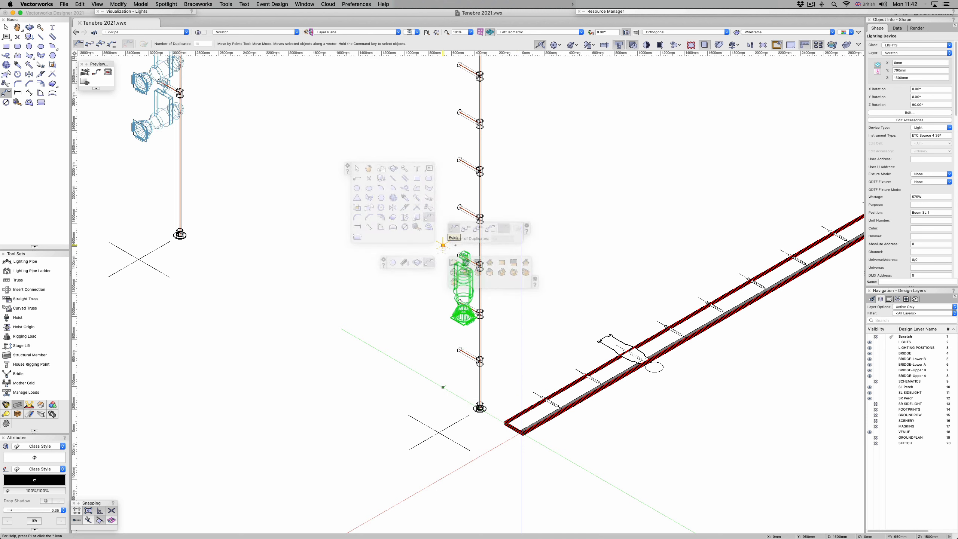
click(465, 230)
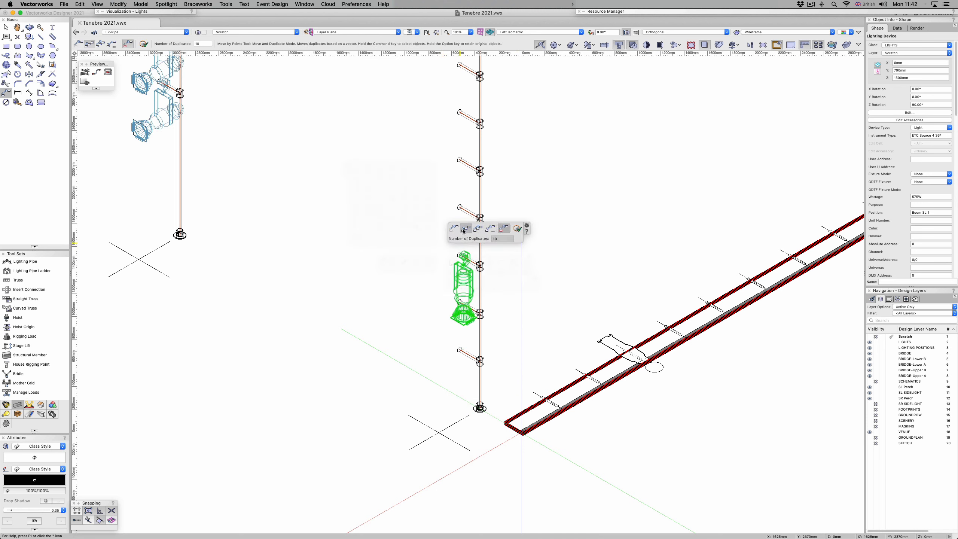
click(517, 229)
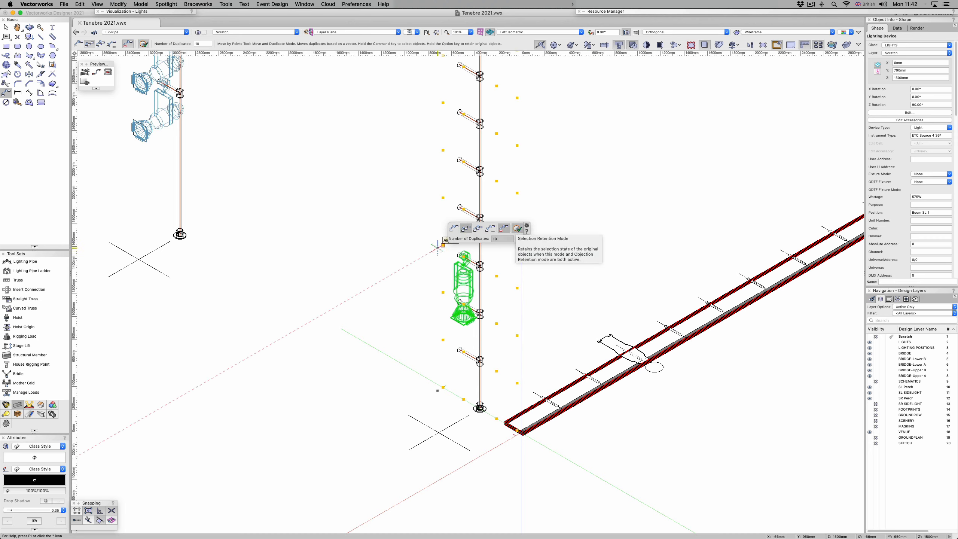
click(442, 245)
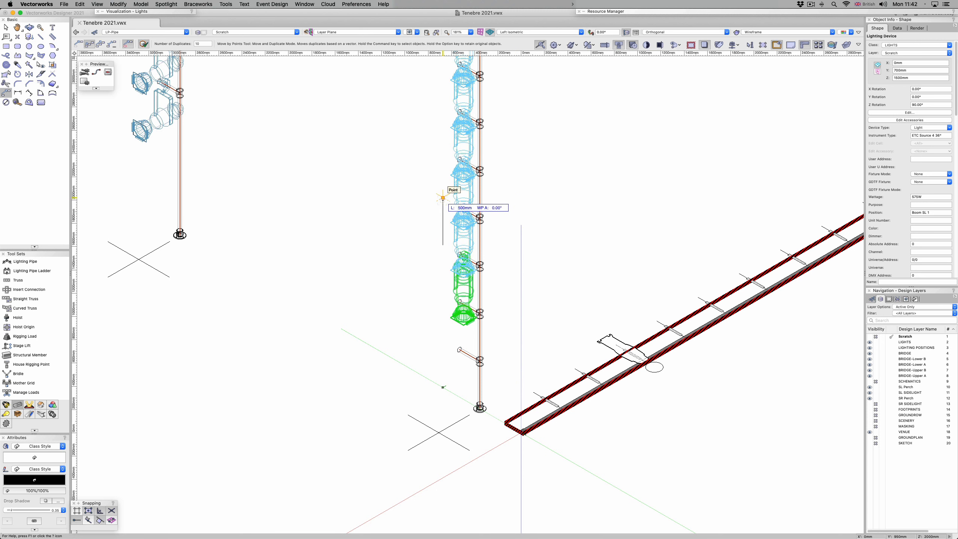
click(443, 197)
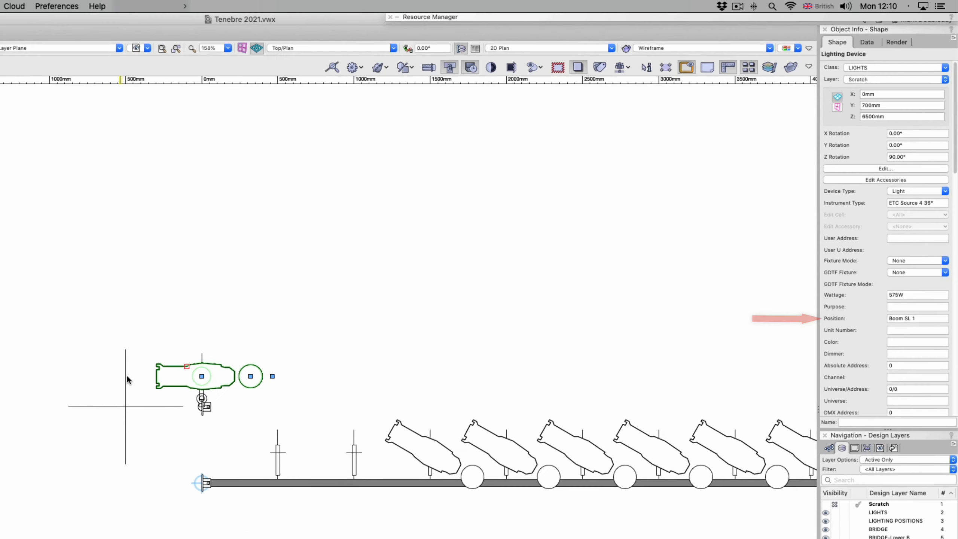
Step: Check the total hung weight of the vertical boom's hanging position, and review the Load Overview summary for the selected boom and its lights
click(126, 377)
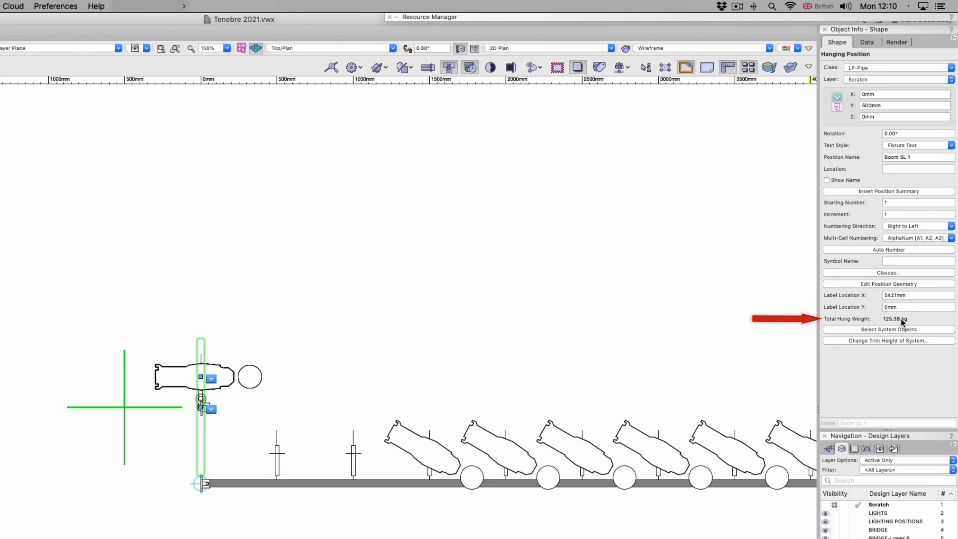
drag(42, 276, 313, 404)
drag(395, 394, 396, 394)
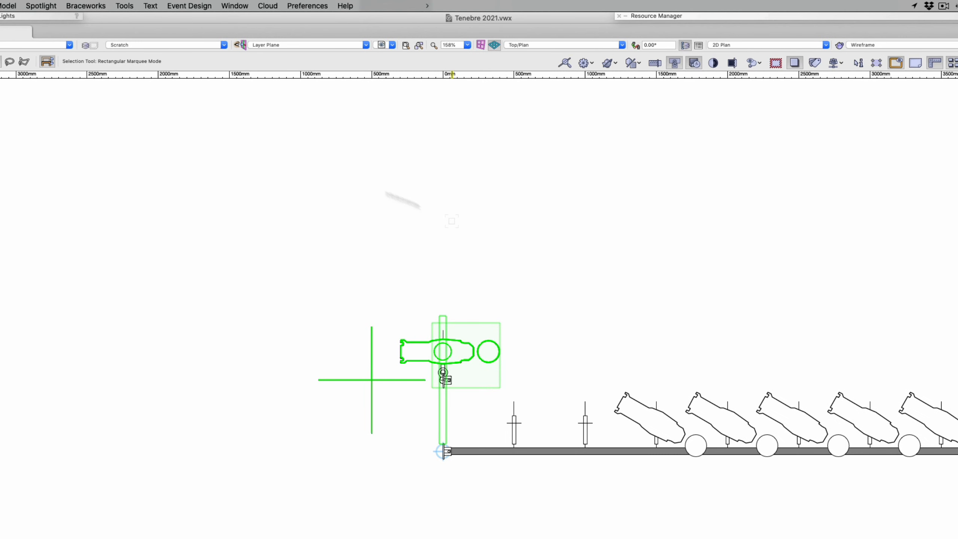
click(82, 5)
click(82, 19)
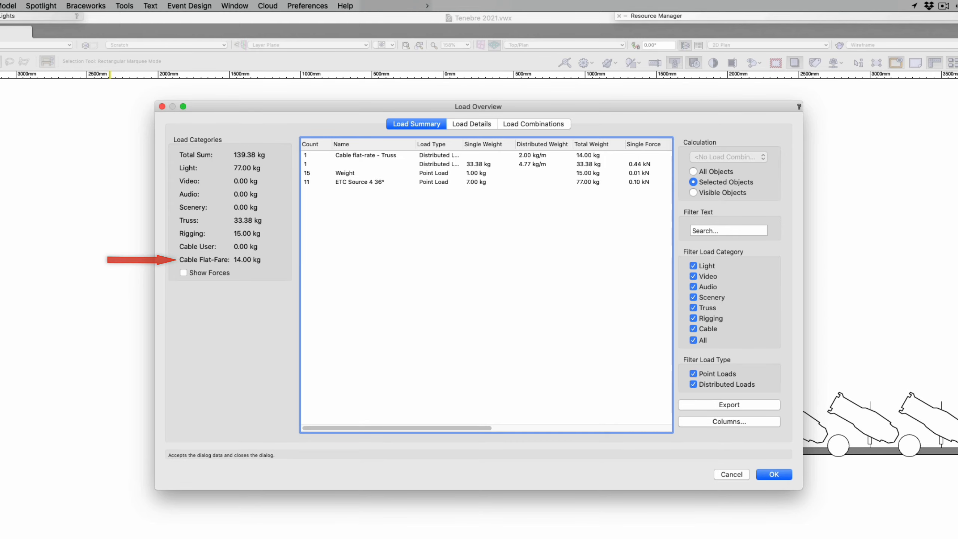
click(774, 474)
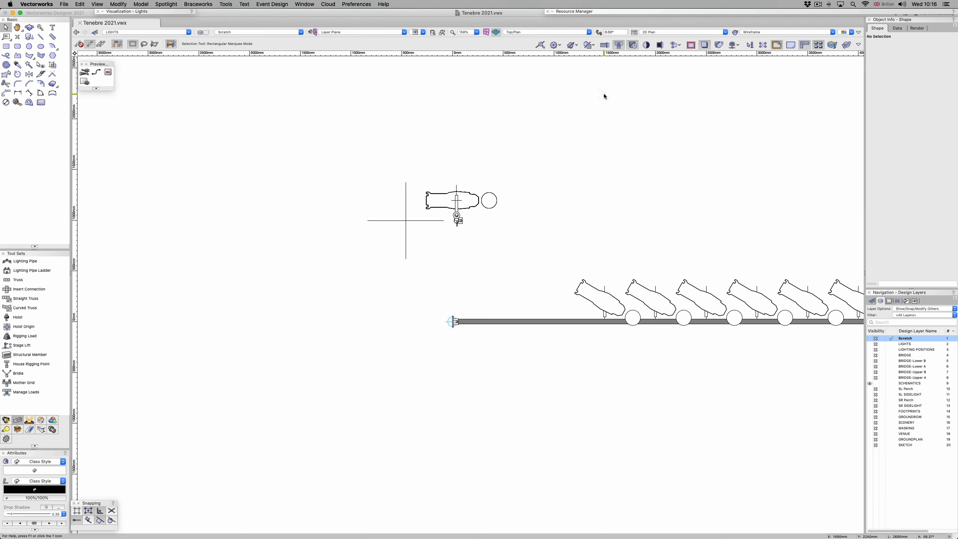
Step: Attach a Hanging Position Name-FP data tag at the base of the boom's schematic view, and update the view's geometry
click(741, 12)
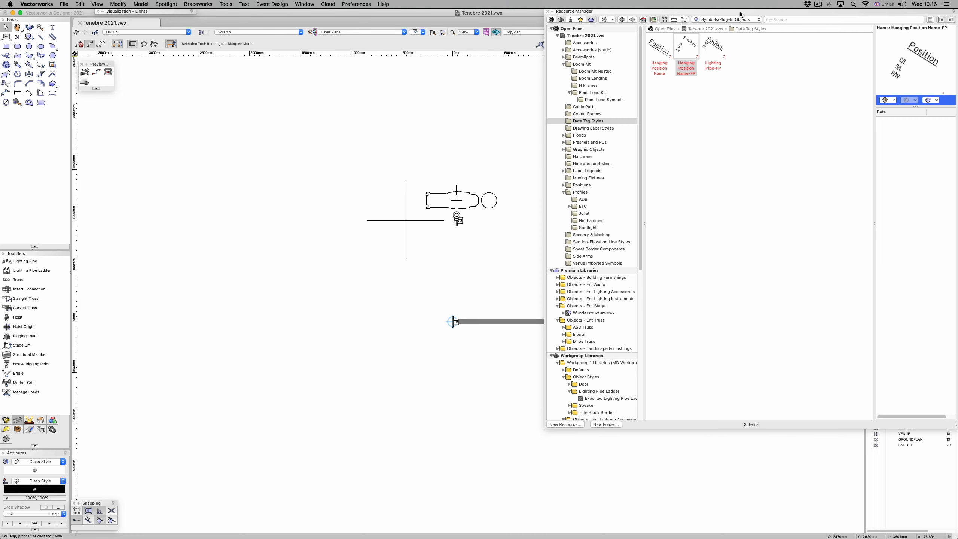
click(690, 45)
double_click(691, 45)
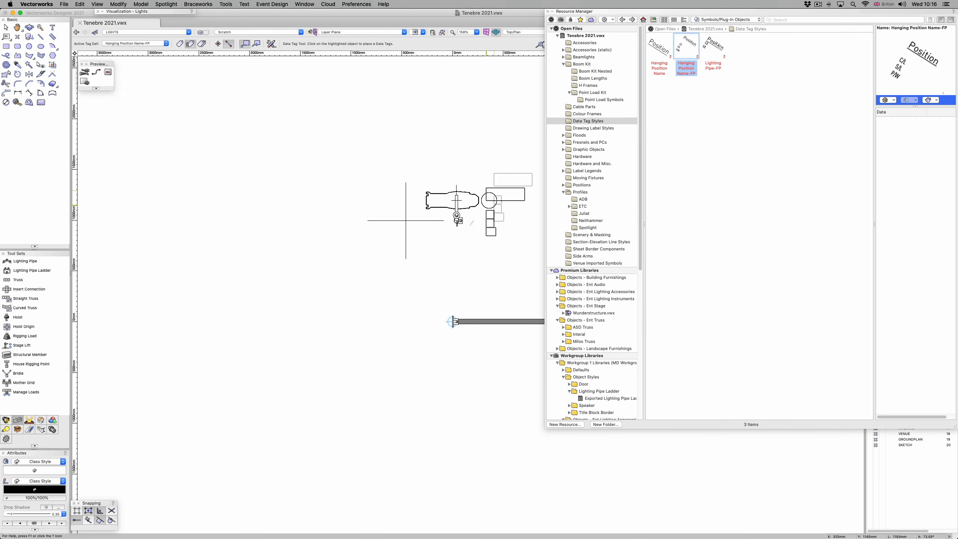
click(453, 321)
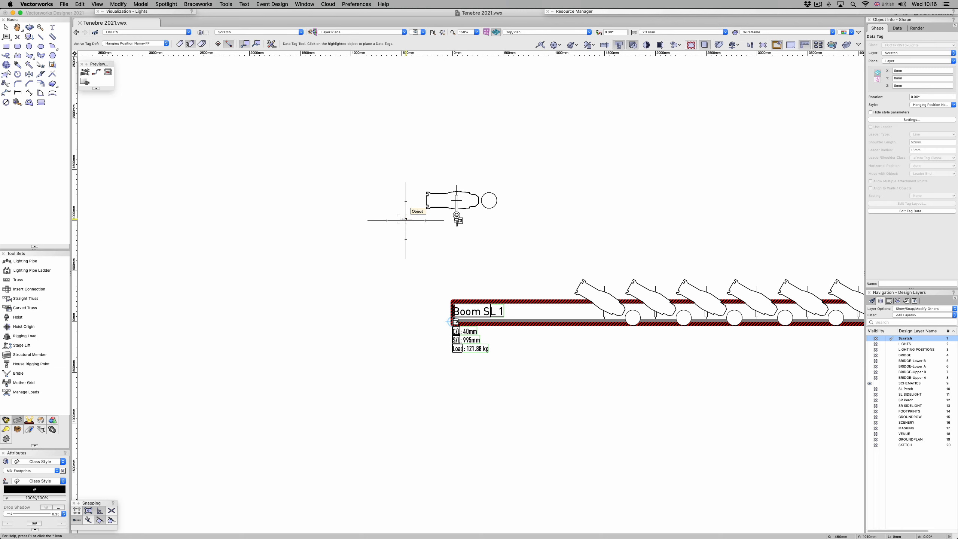
key(x)
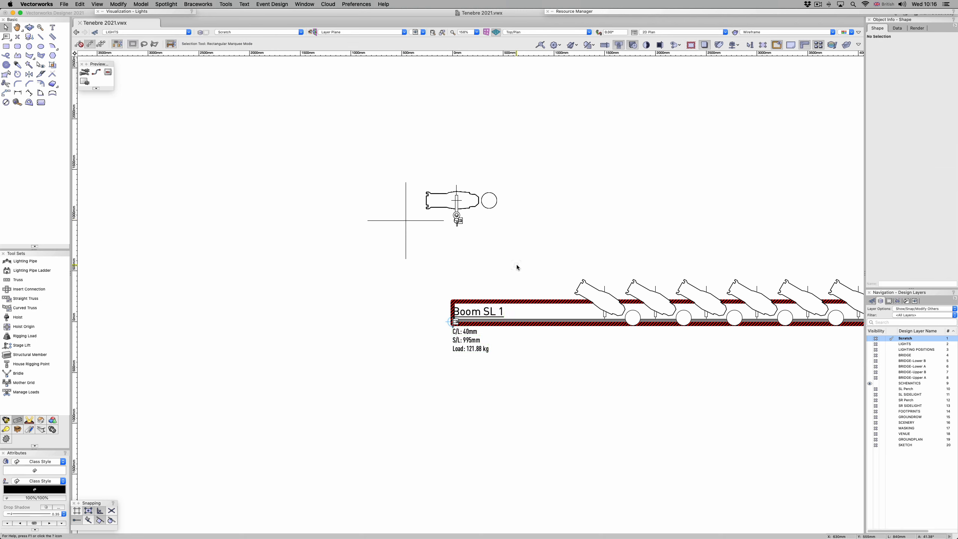
click(516, 301)
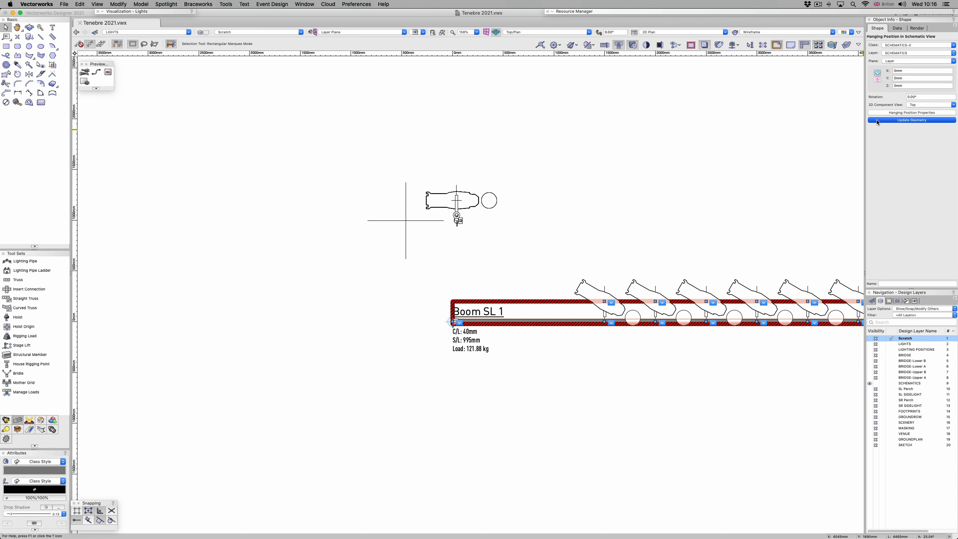
click(724, 170)
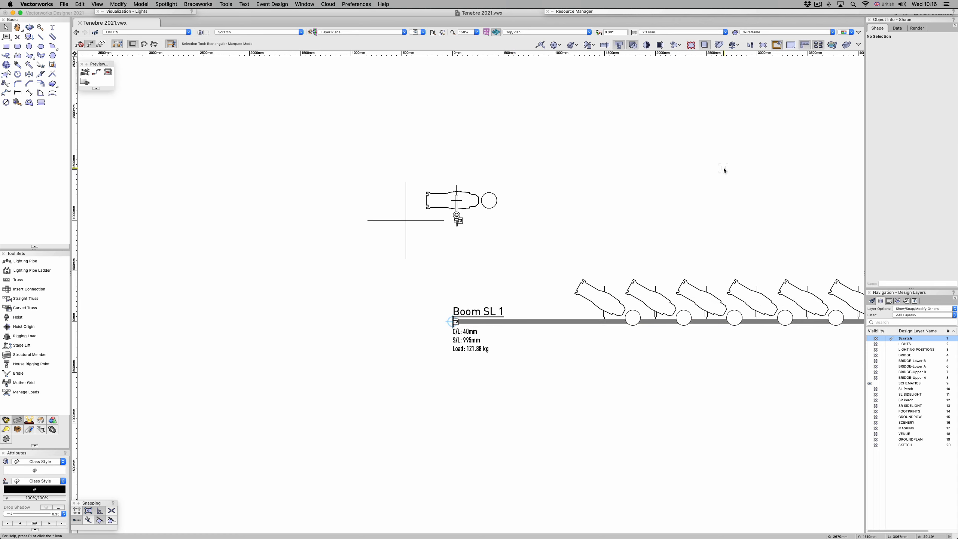